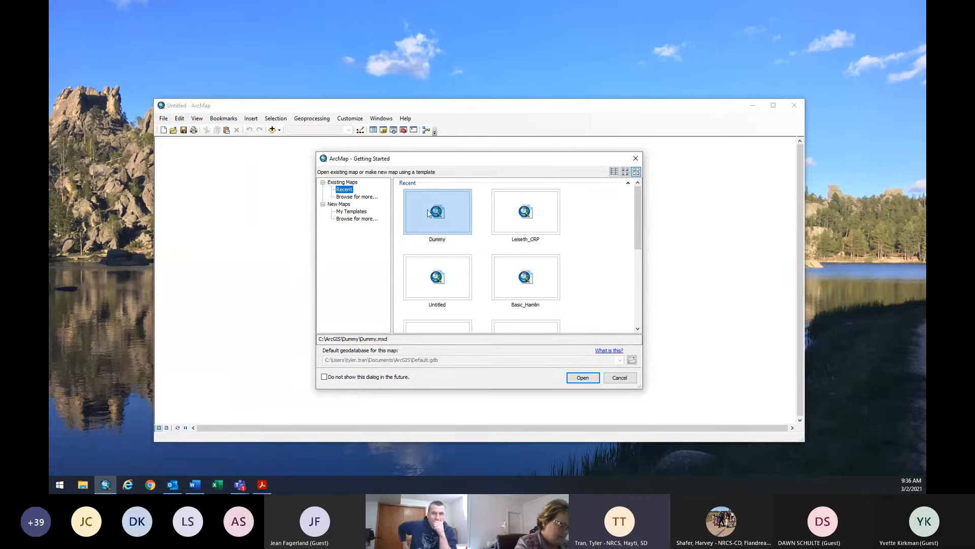
Dismiss the Getting Started map chooser without opening any map.
scroll(526, 287, down, 2)
scroll(505, 233, up, 3)
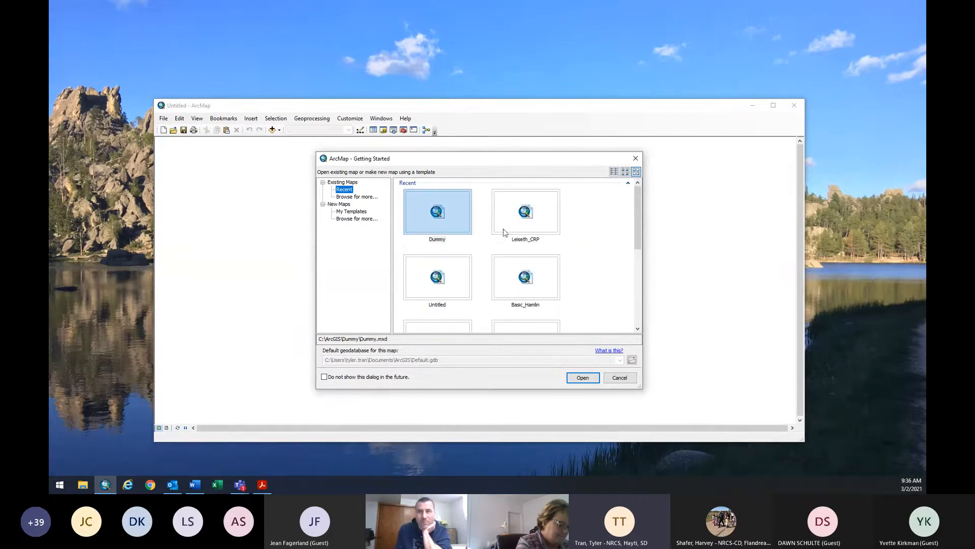
scroll(468, 295, down, 3)
scroll(442, 310, down, 2)
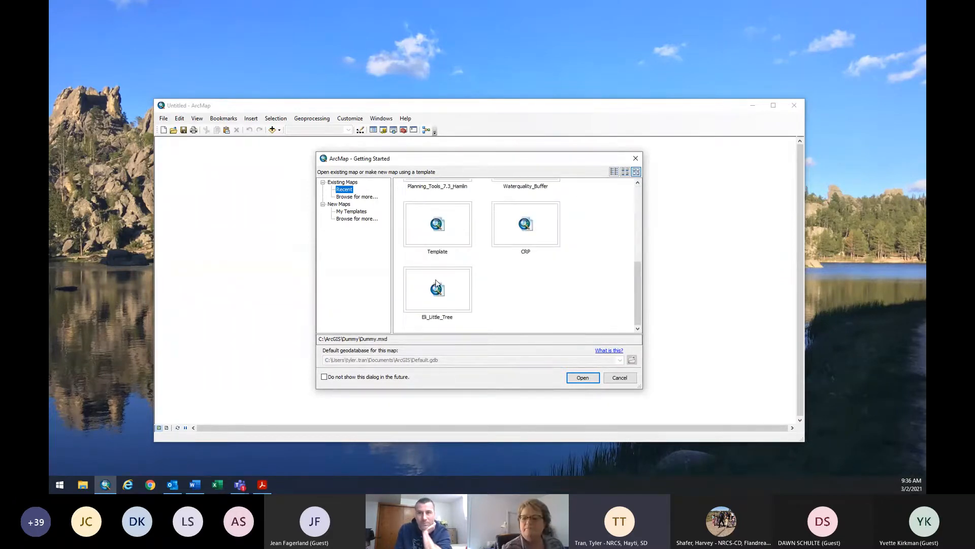
scroll(434, 289, up, 5)
click(620, 378)
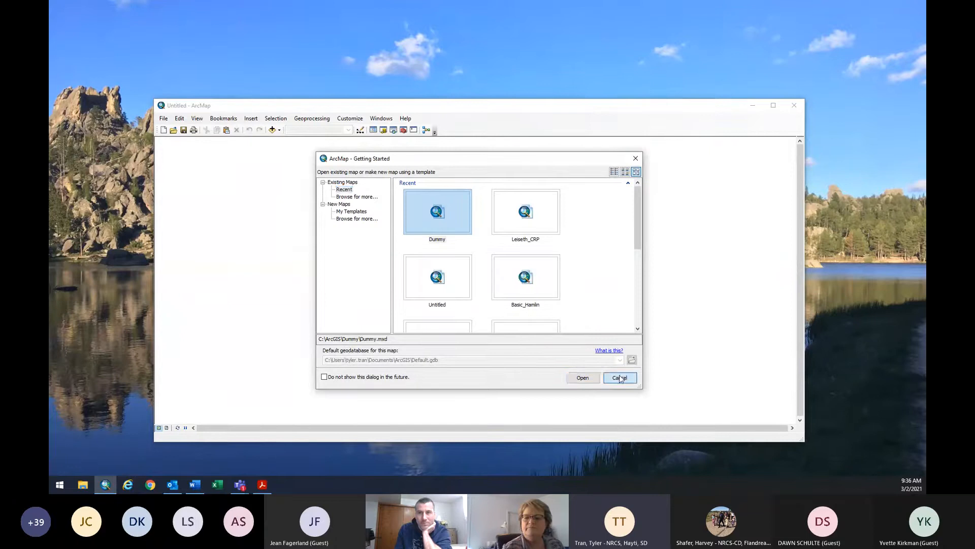
Create a new document from the Blank Map template and maximize the ArcMap window.
click(163, 120)
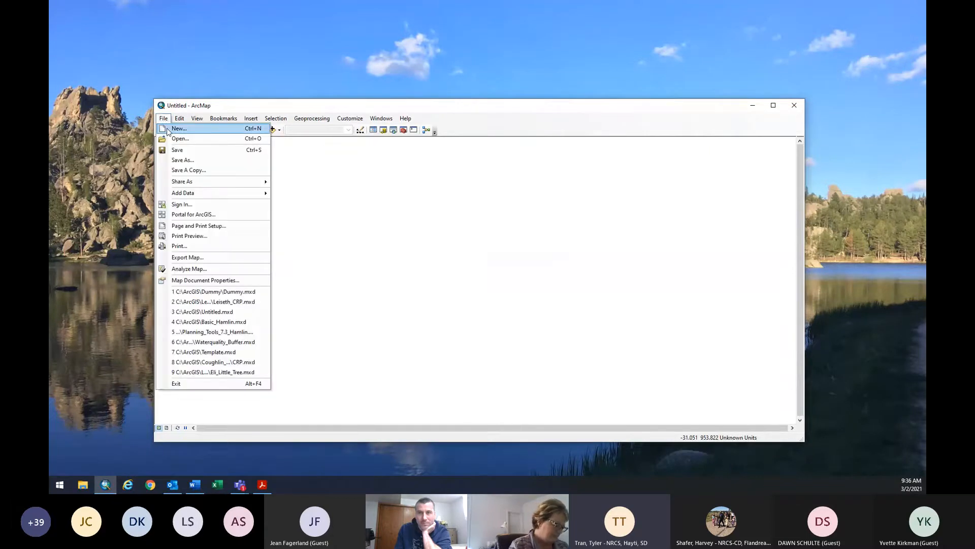
click(213, 107)
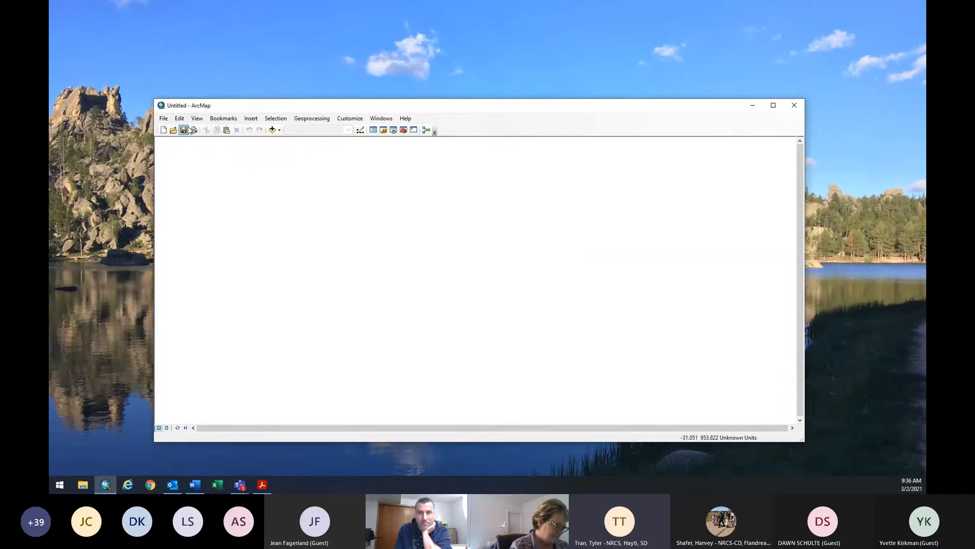
click(164, 118)
click(175, 129)
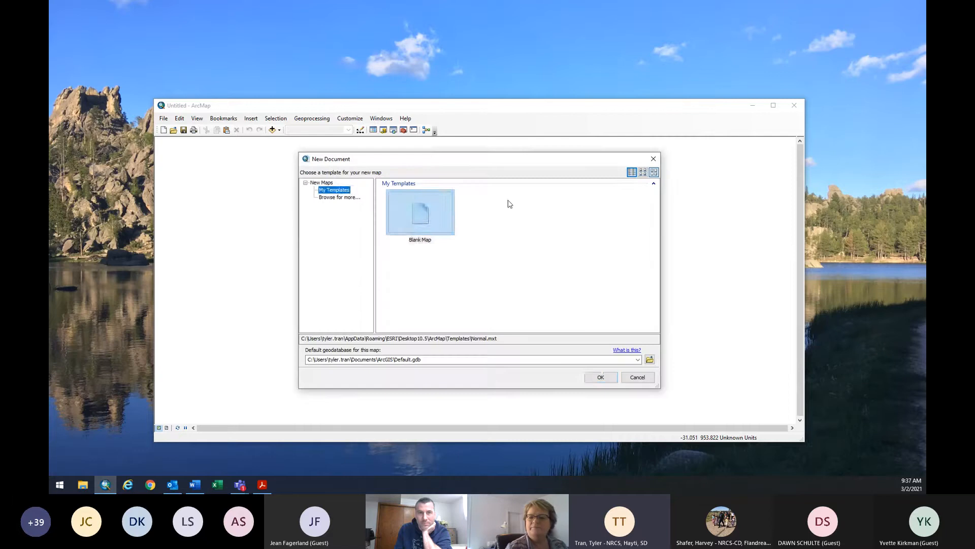
double_click(446, 212)
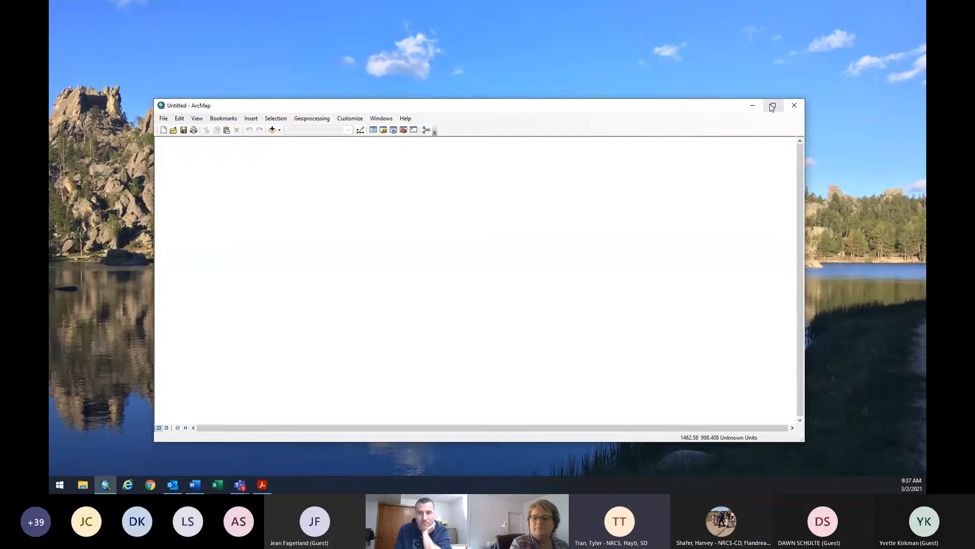
click(772, 106)
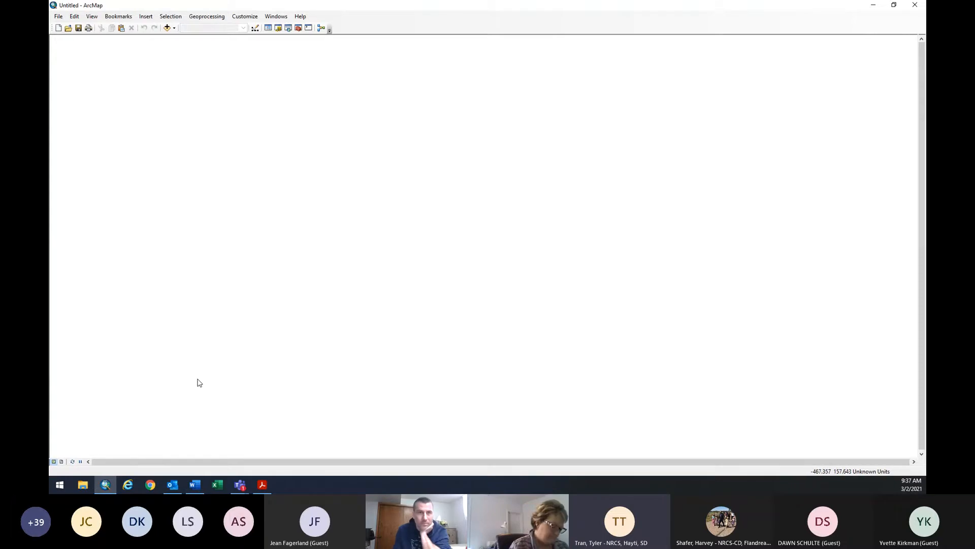
In File Explorer, set the C:\ArcGIS folder to Large icons view, then return to OS (C:).
click(84, 485)
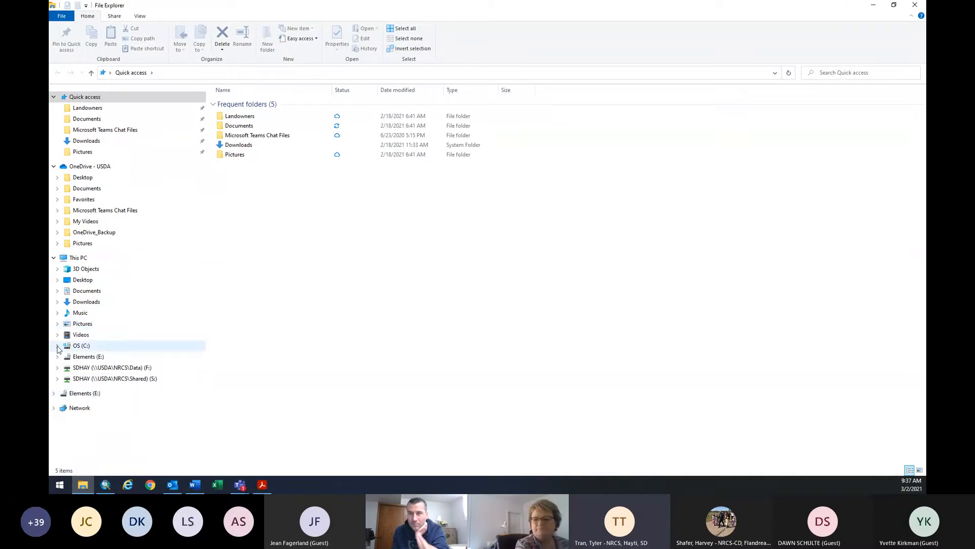
click(79, 347)
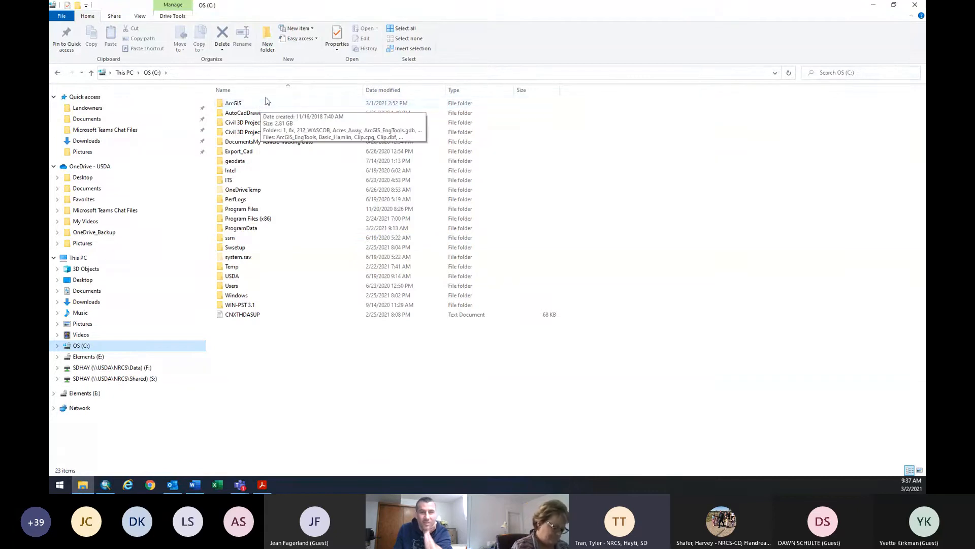
double_click(247, 104)
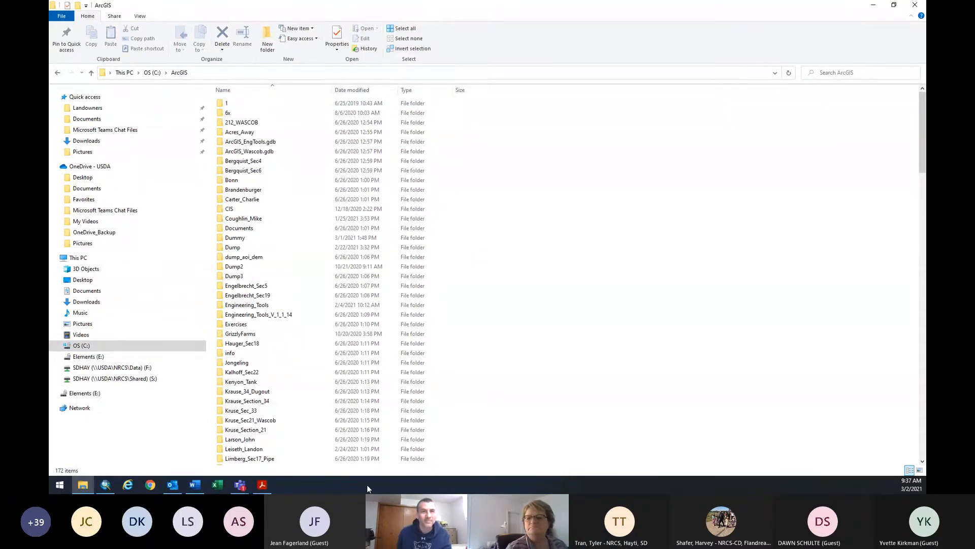
right_click(645, 165)
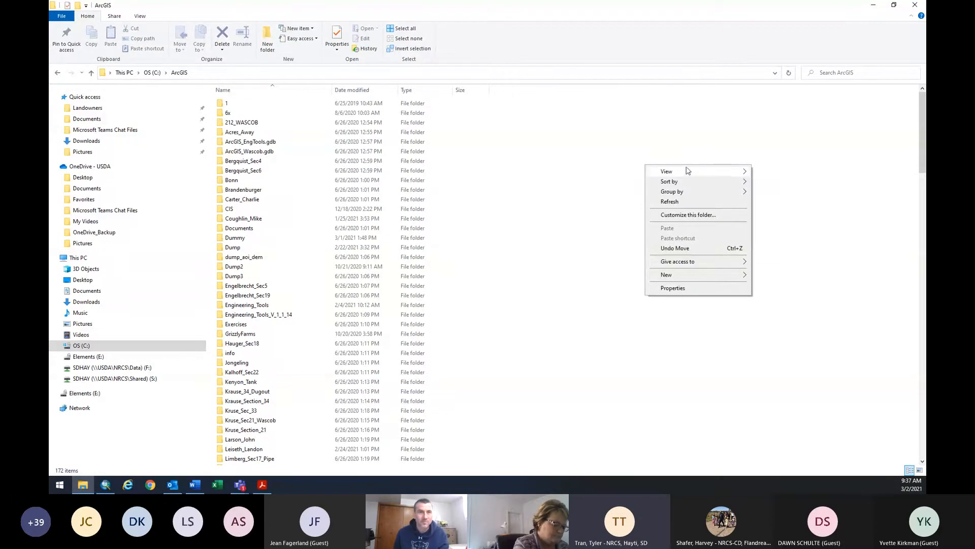
mouse_move(688, 170)
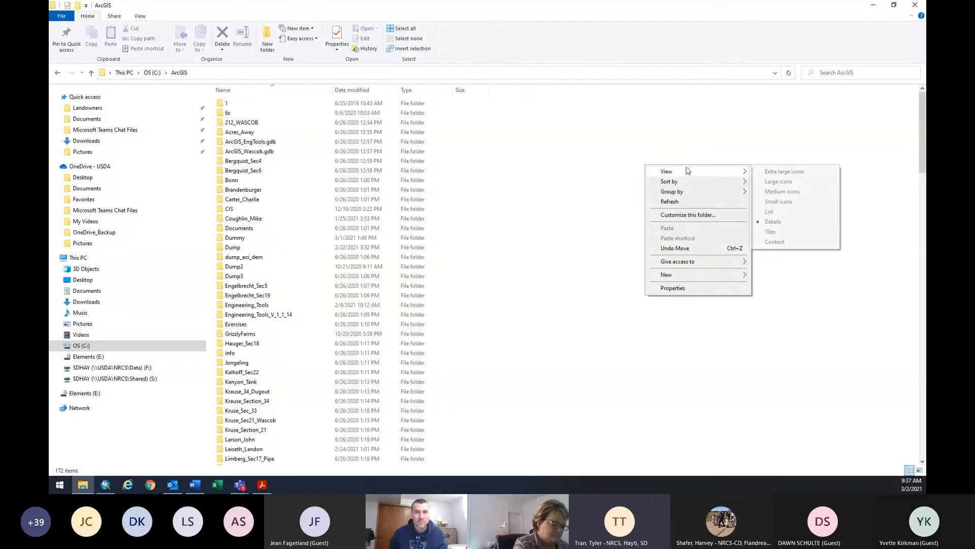
click(791, 182)
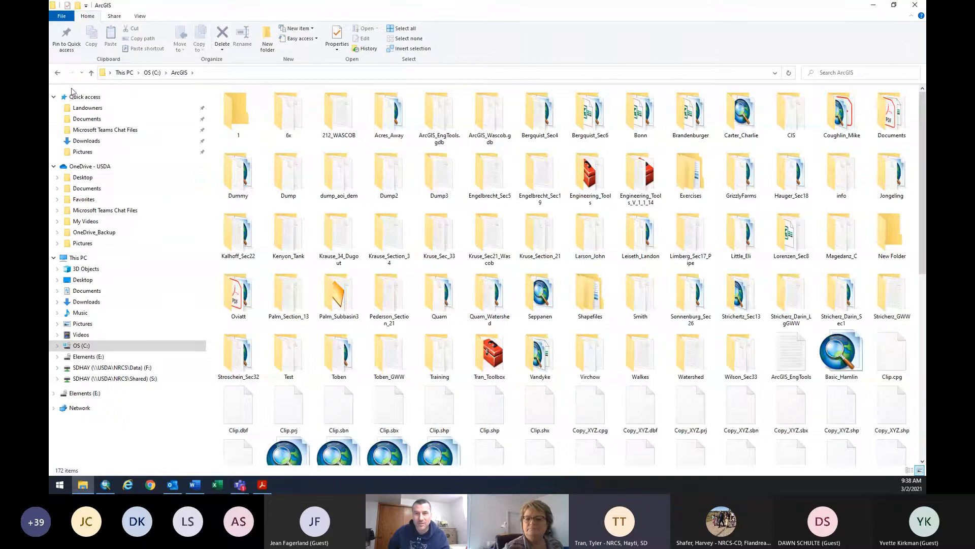
click(57, 73)
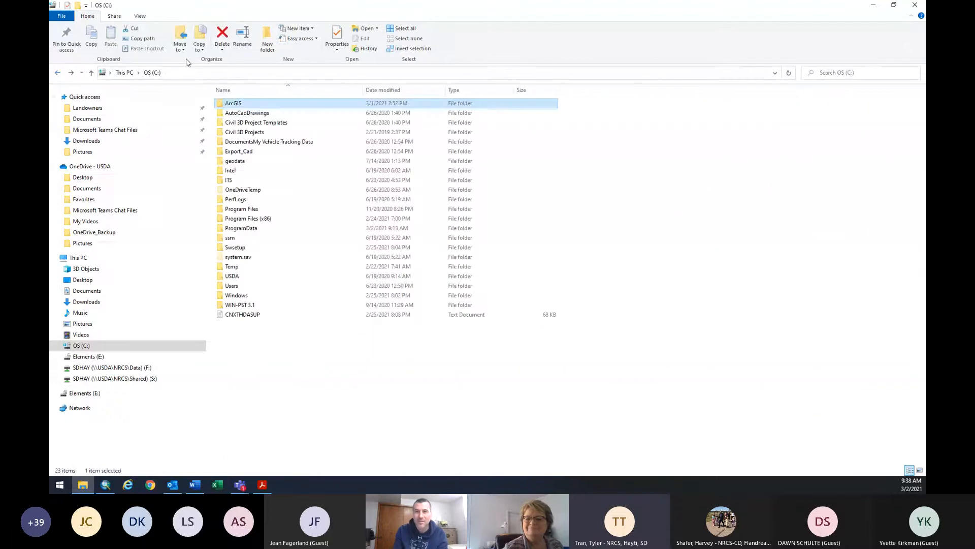
Set the OS (C:) drive contents to Large icons view.
right_click(587, 210)
mouse_move(632, 211)
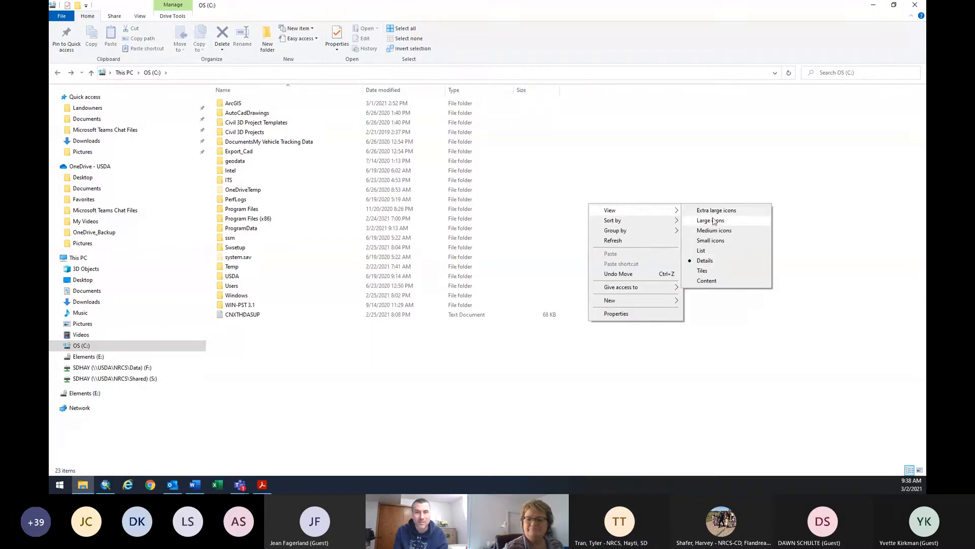
click(713, 221)
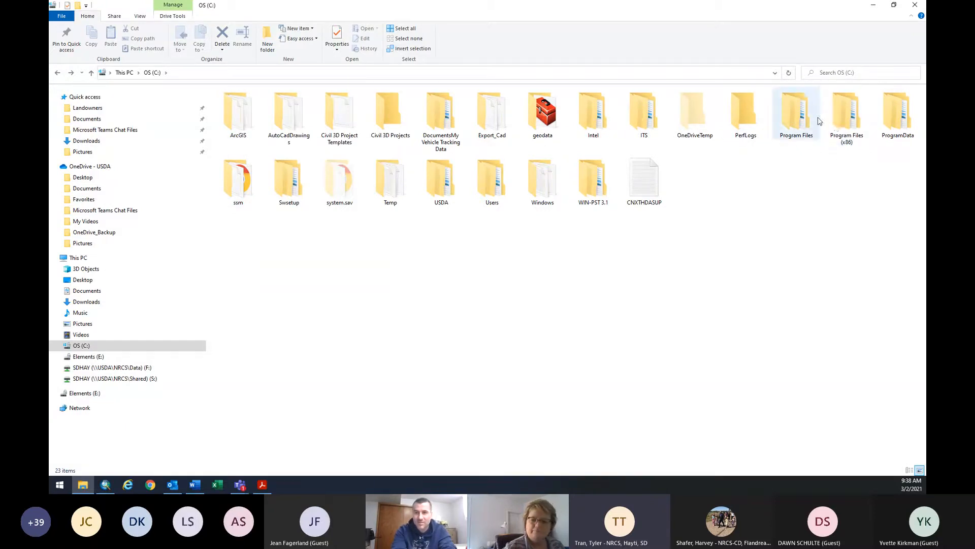
Open the ArcGIS folder, look inside Training, and return to ArcGIS.
double_click(234, 116)
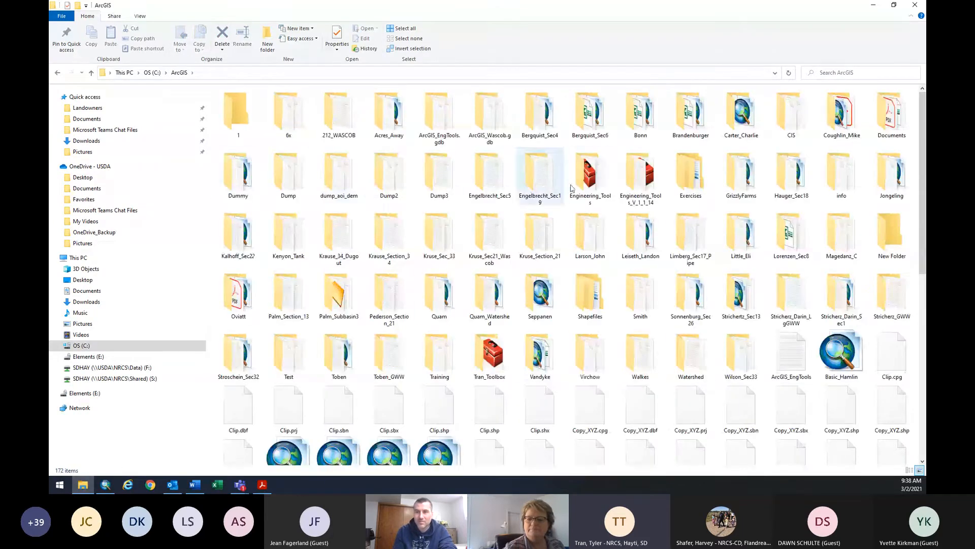
scroll(636, 362, down, 6)
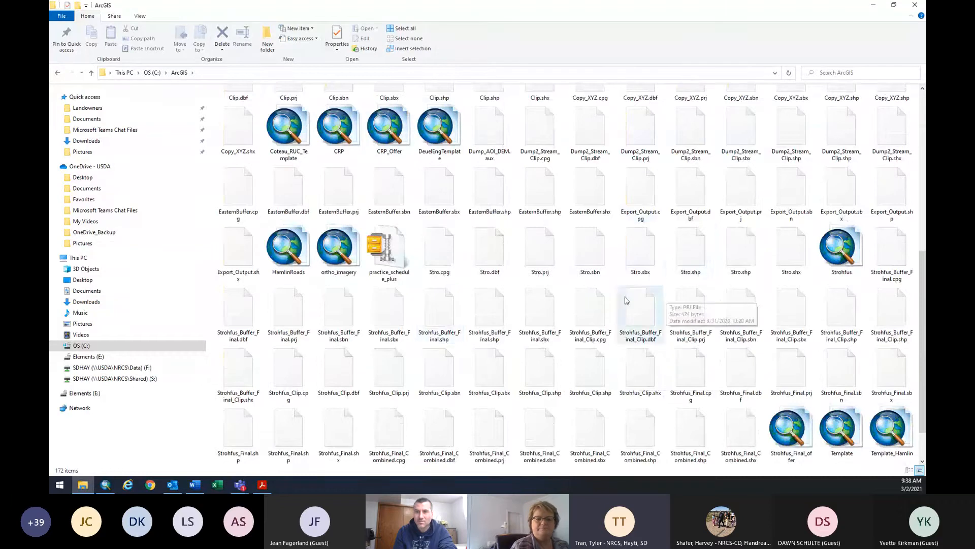
scroll(655, 320, up, 3)
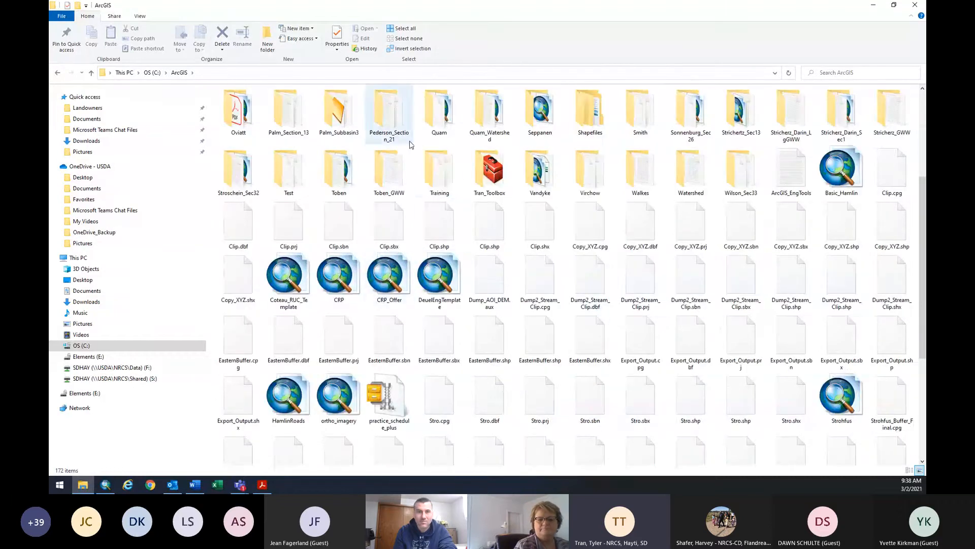
scroll(442, 237, up, 3)
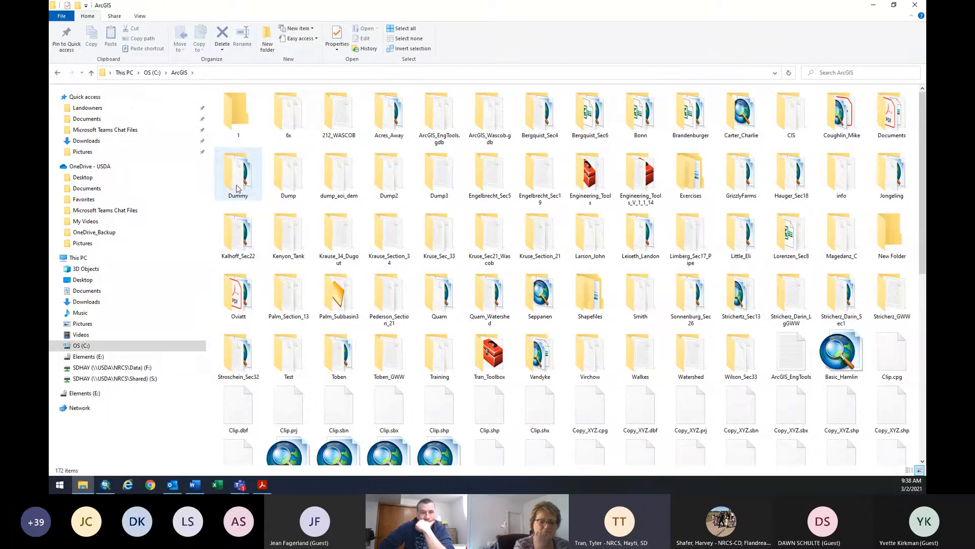
double_click(440, 366)
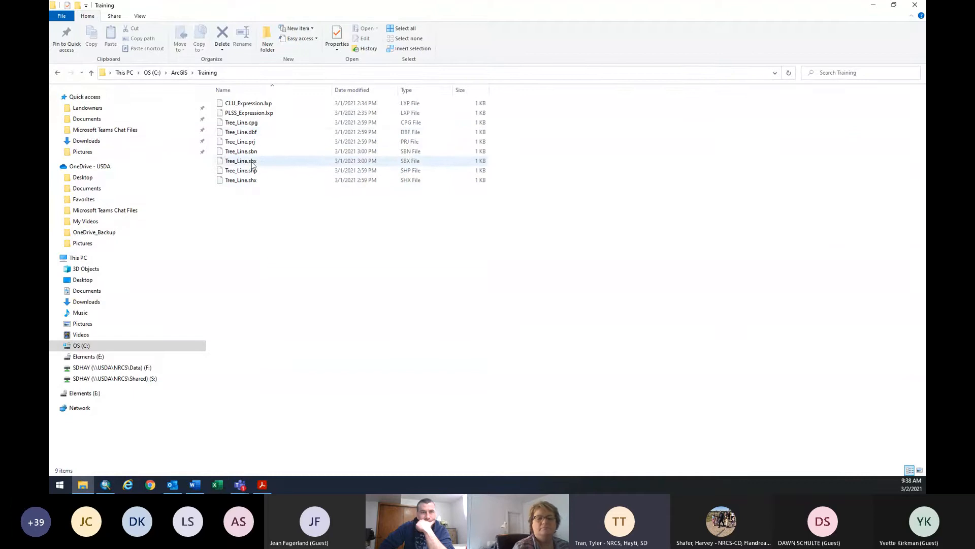
click(57, 72)
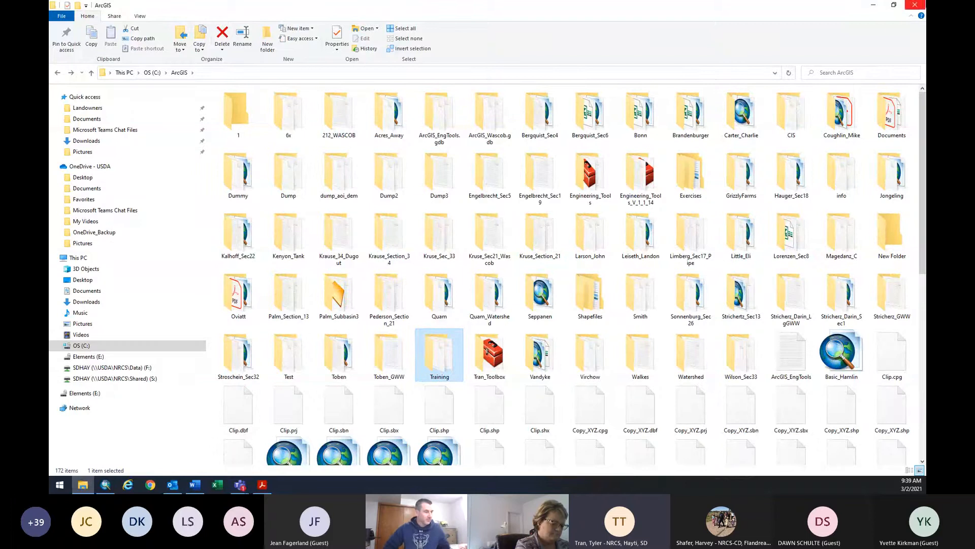
Close File Explorer and enable the Tools, Editor, Snapping and one more toolbar in ArcMap.
click(913, 7)
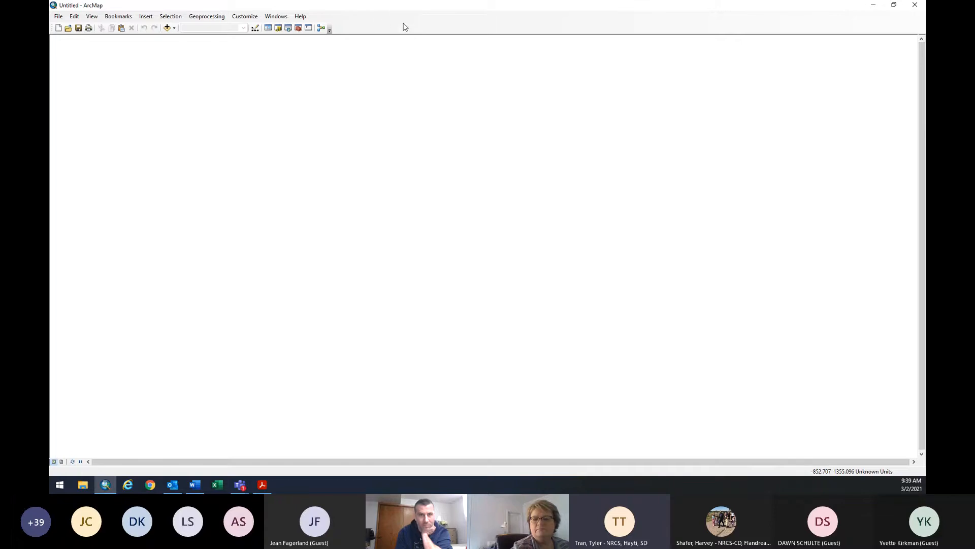
right_click(385, 23)
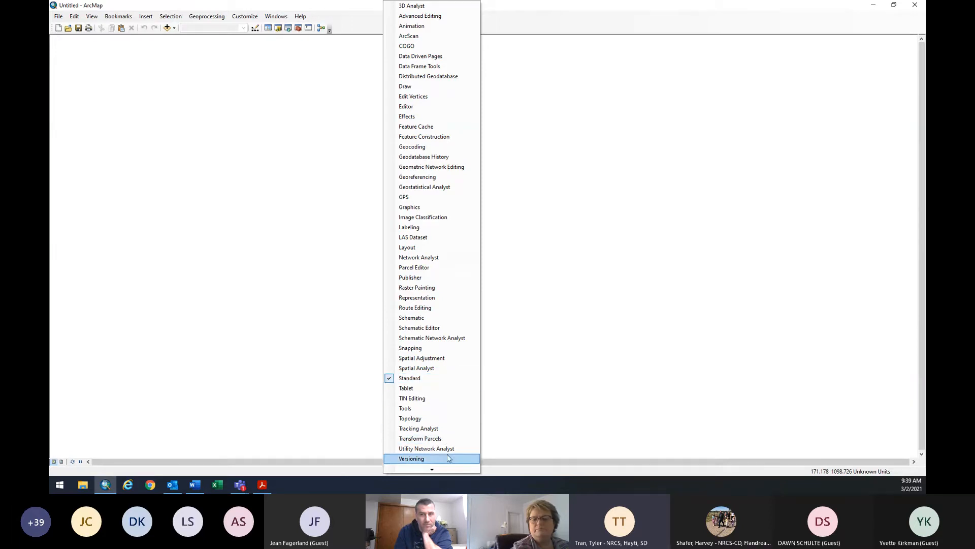
click(439, 412)
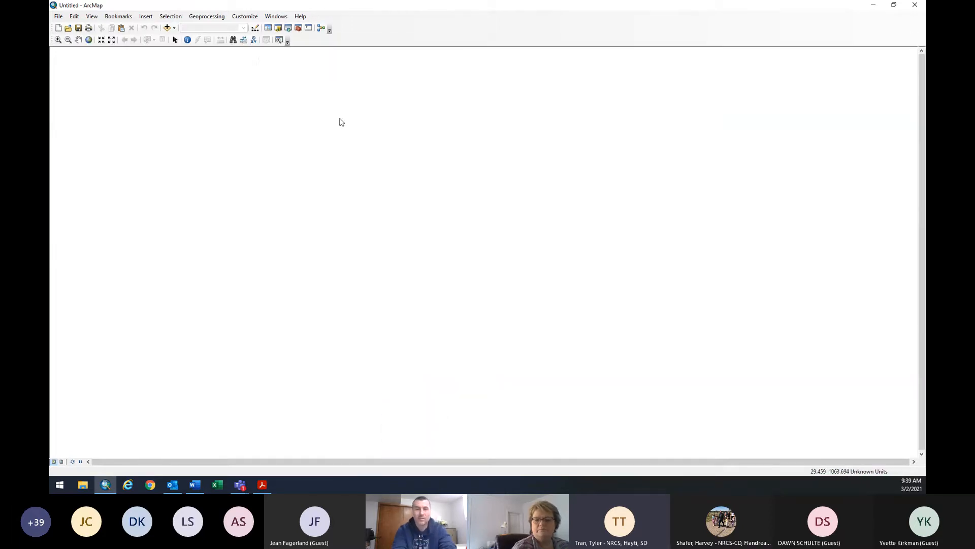
right_click(375, 32)
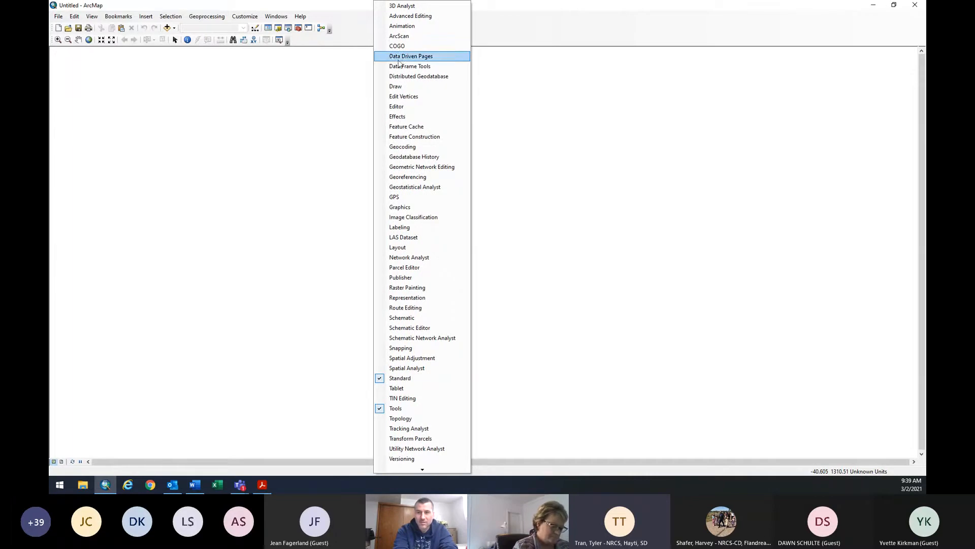
click(402, 107)
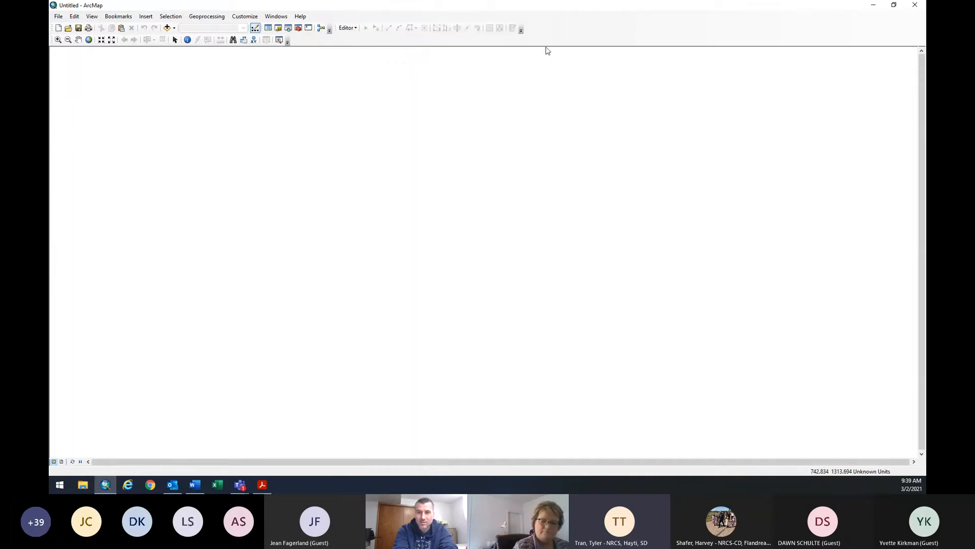
right_click(559, 35)
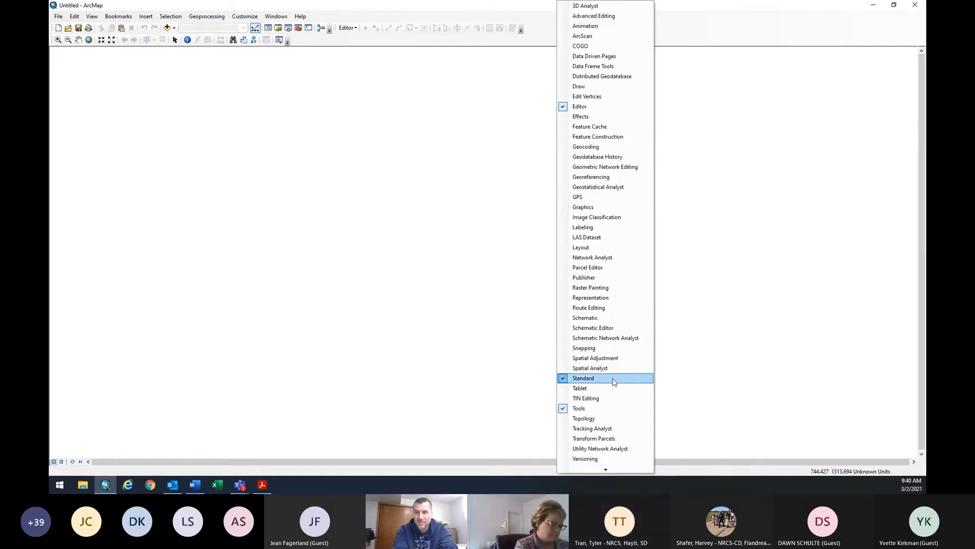
click(614, 349)
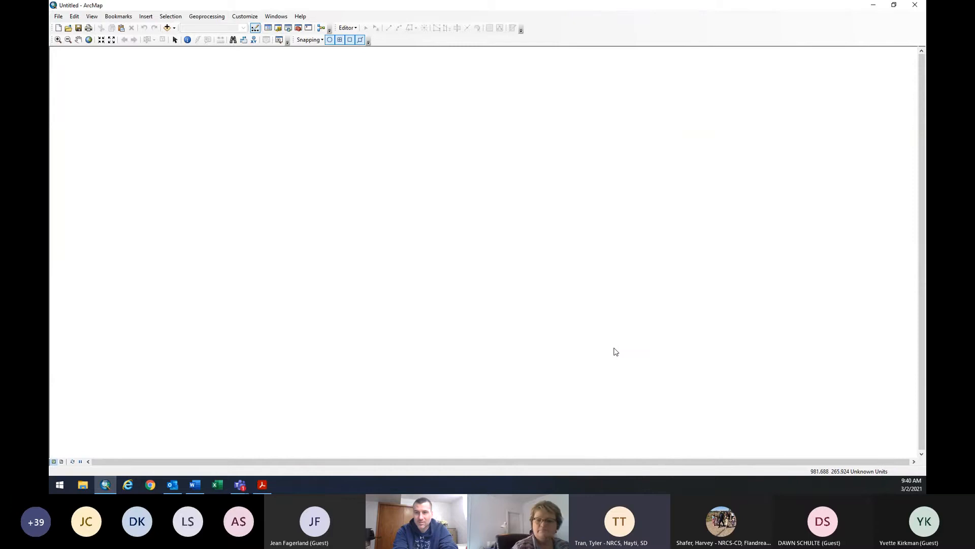
right_click(549, 32)
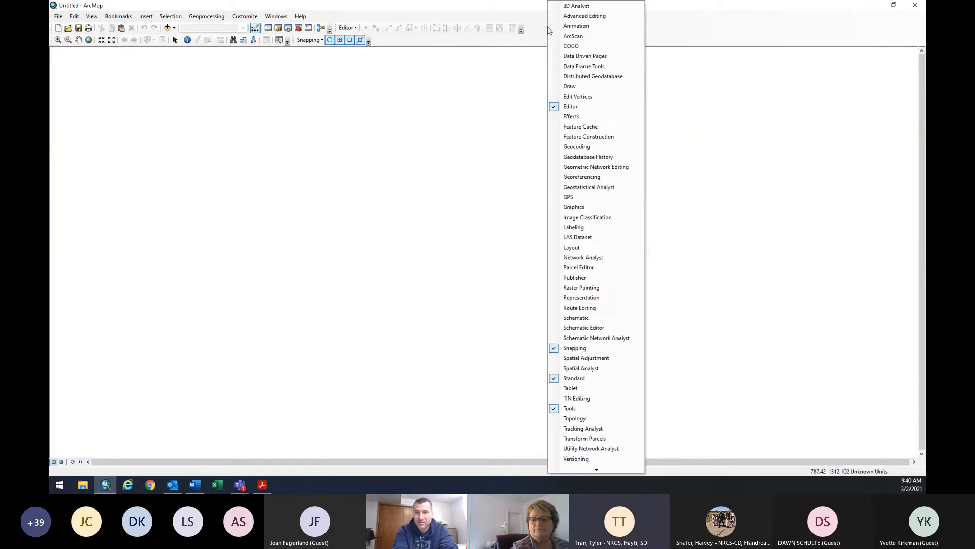
click(591, 249)
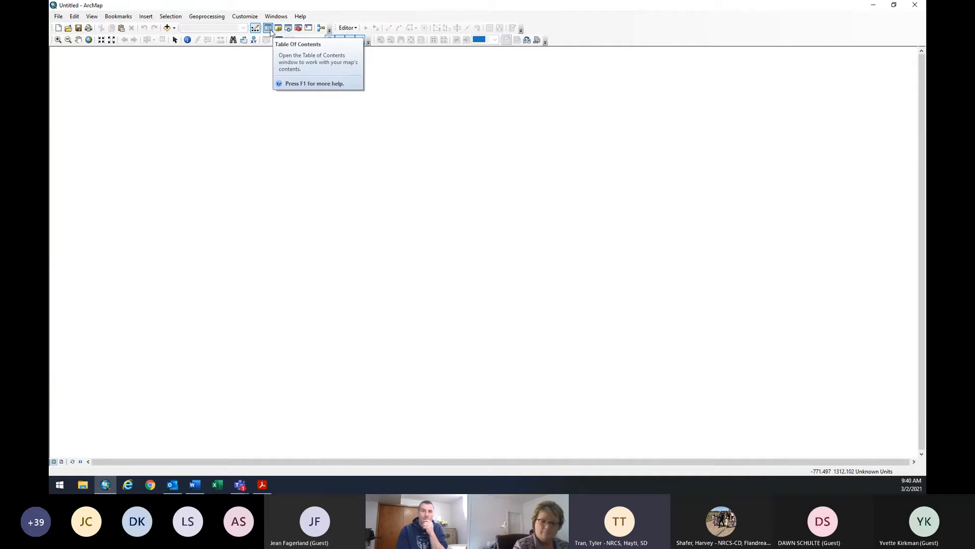
Show the Table Of Contents set to auto-hide, and open the Catalog window.
click(271, 30)
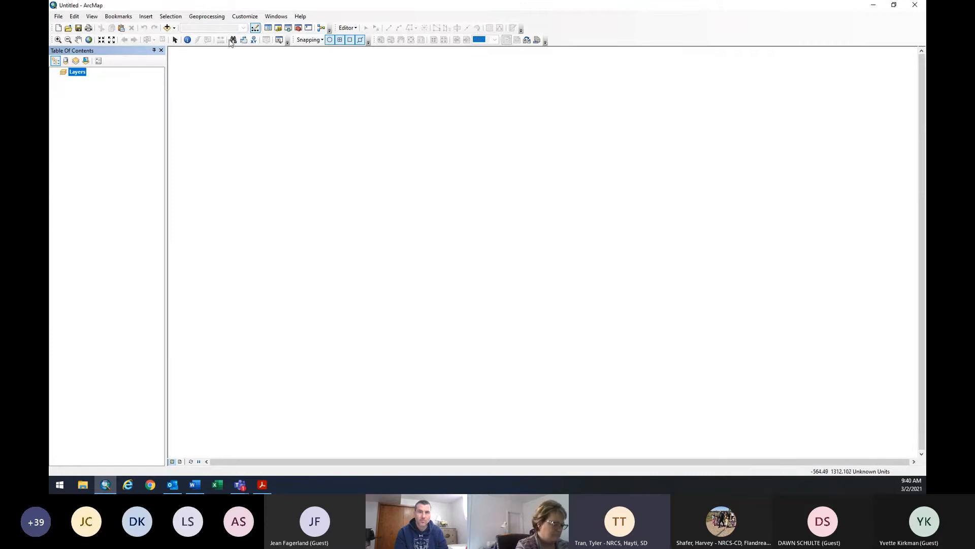
click(154, 51)
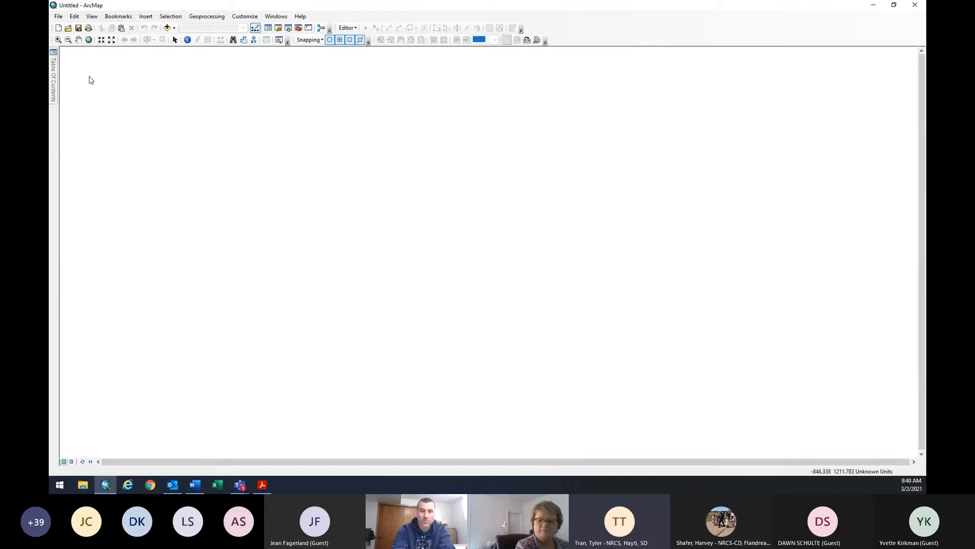
mouse_move(53, 80)
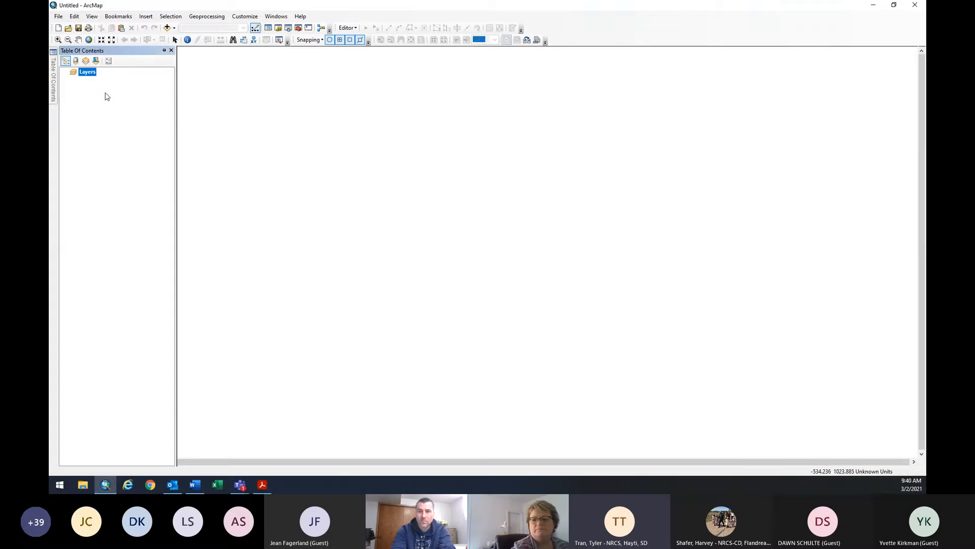
click(279, 29)
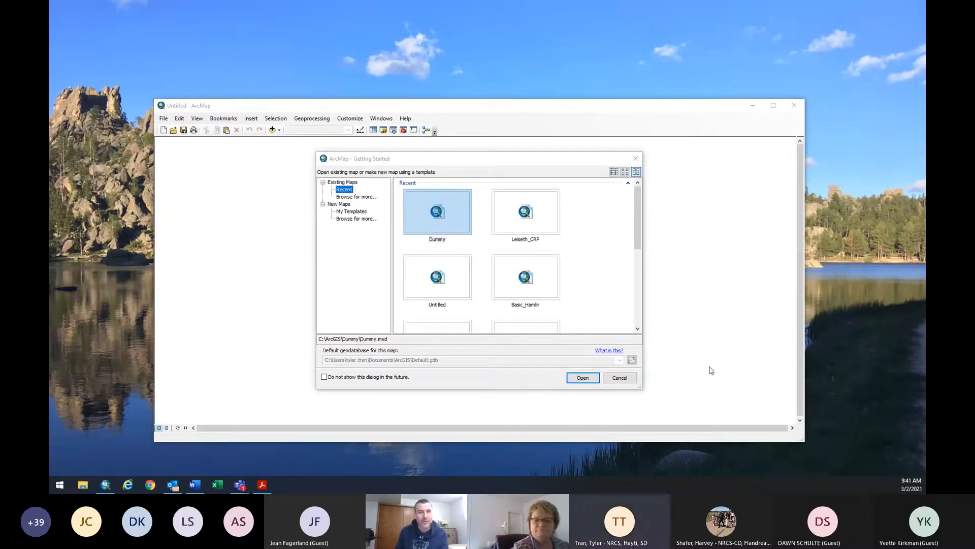
After restarting ArcMap, cancel the Getting Started dialog and start a new map document.
click(622, 379)
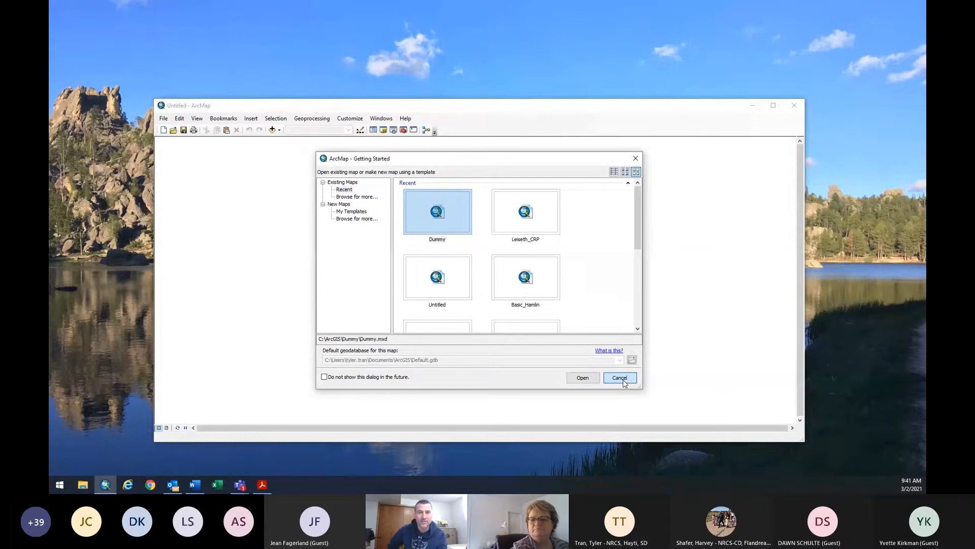
click(620, 378)
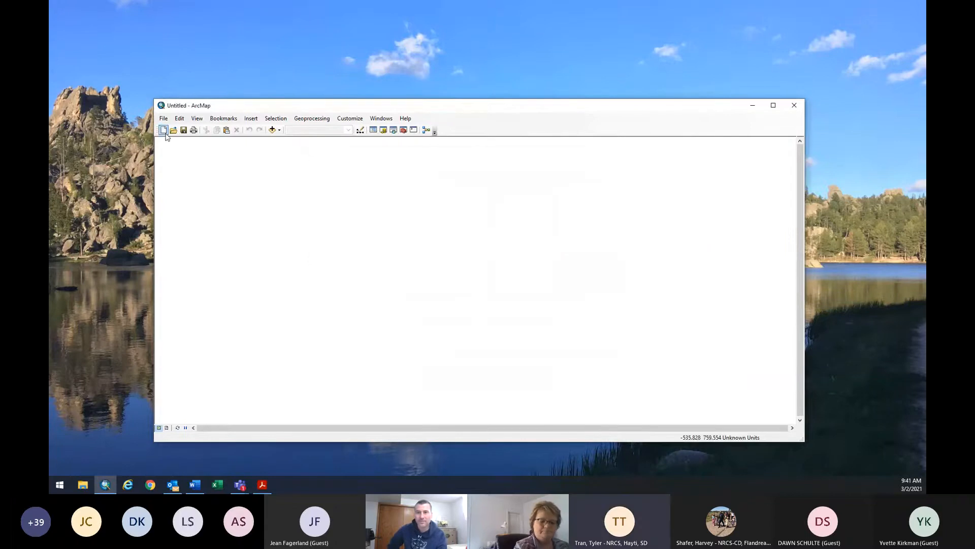
click(163, 130)
Create the Blank Map, maximize the window, and add the Tools toolbar.
double_click(414, 222)
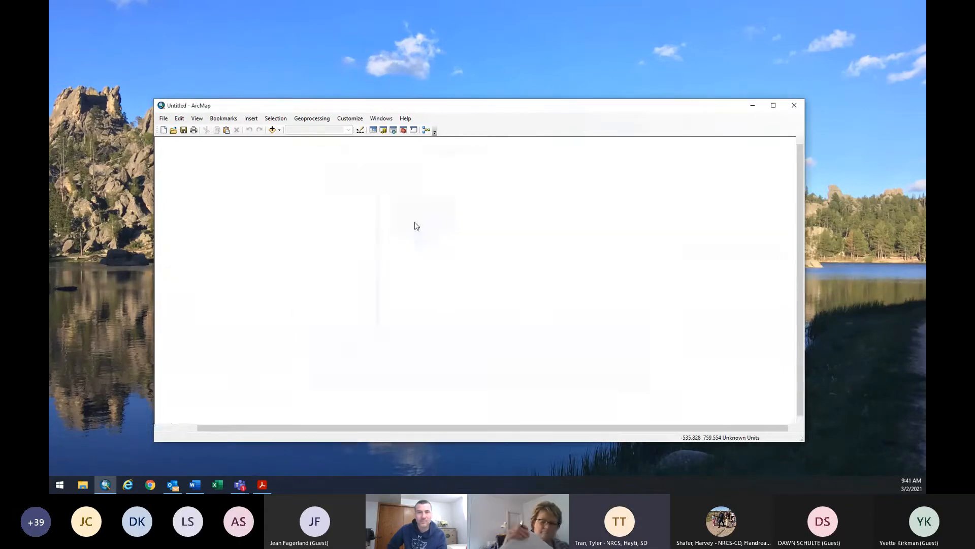
click(773, 105)
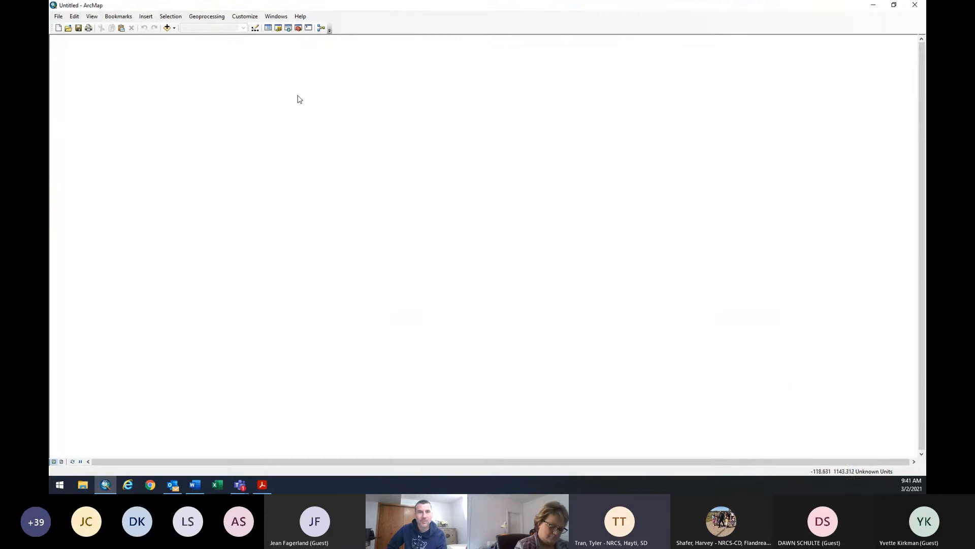
right_click(350, 5)
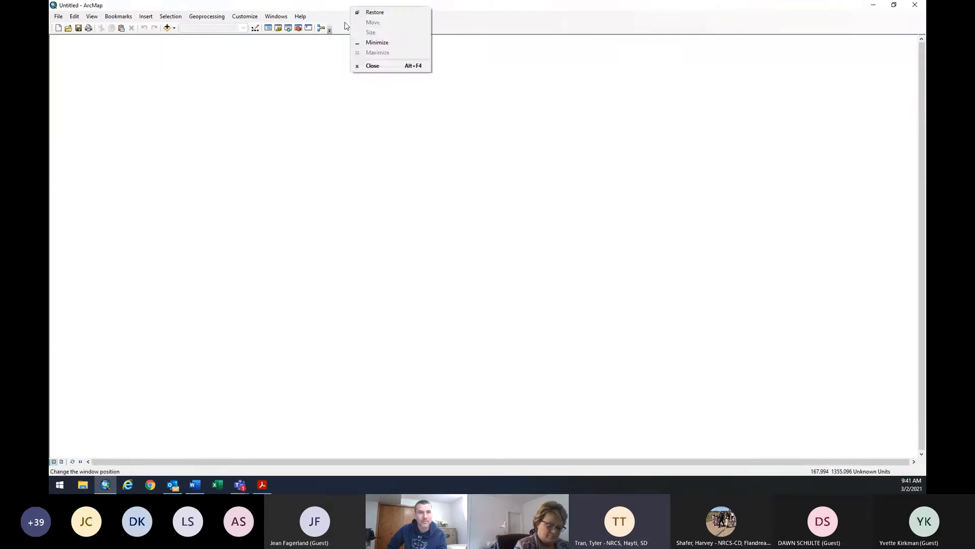
right_click(340, 18)
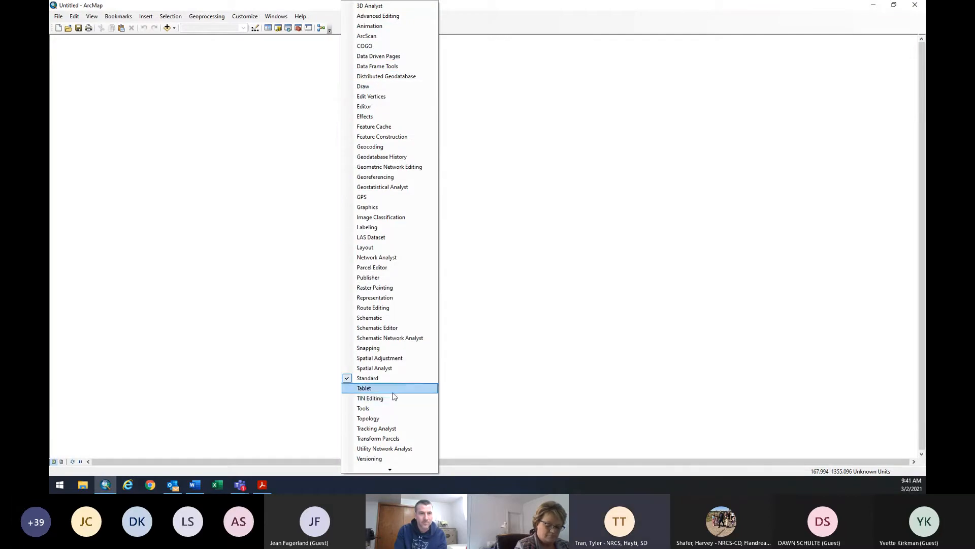
click(396, 412)
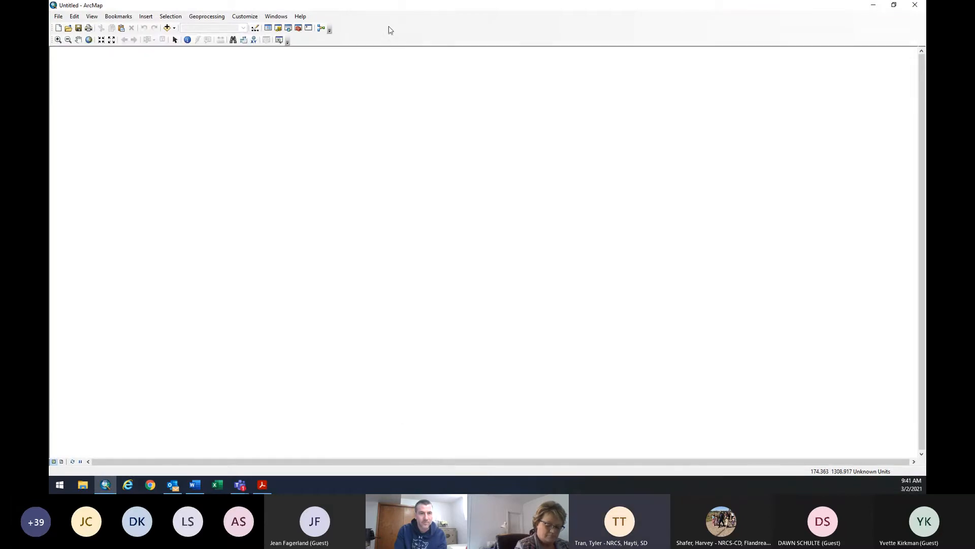
Add the Editor, Snapping and one more toolbar to the window.
right_click(388, 30)
click(426, 105)
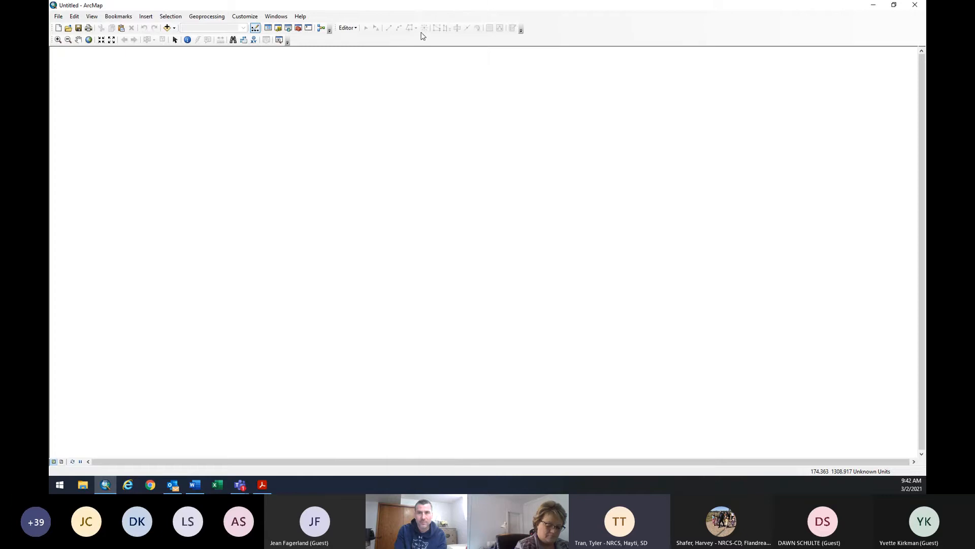
right_click(554, 40)
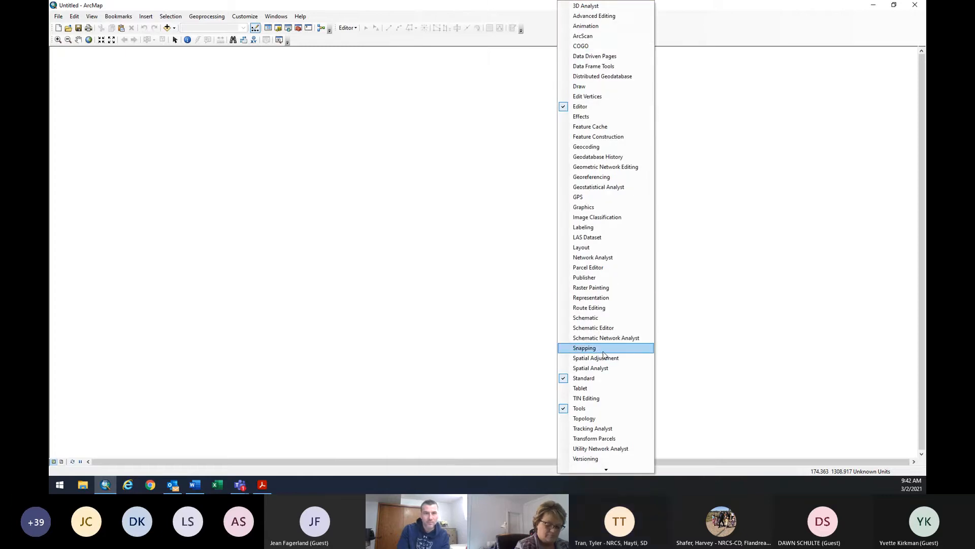
click(579, 346)
right_click(563, 37)
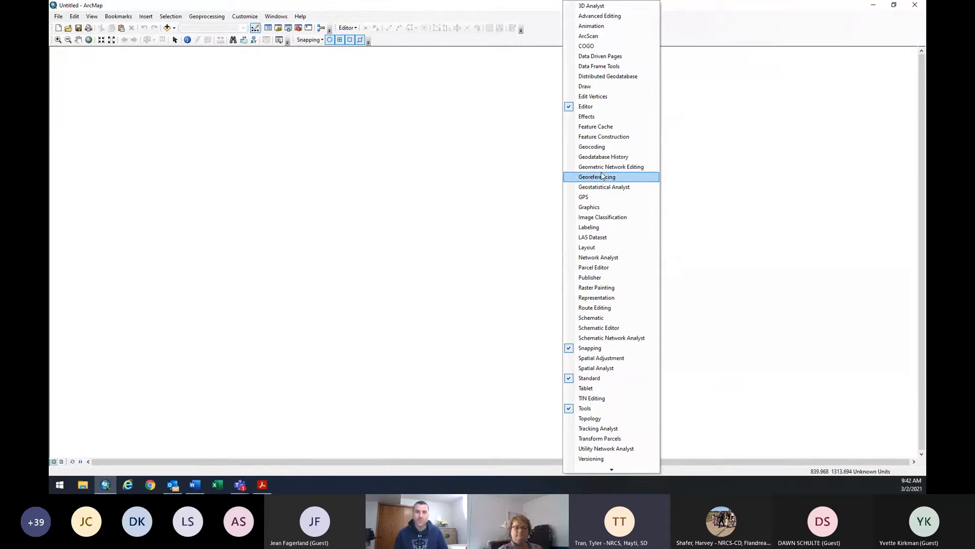
click(600, 227)
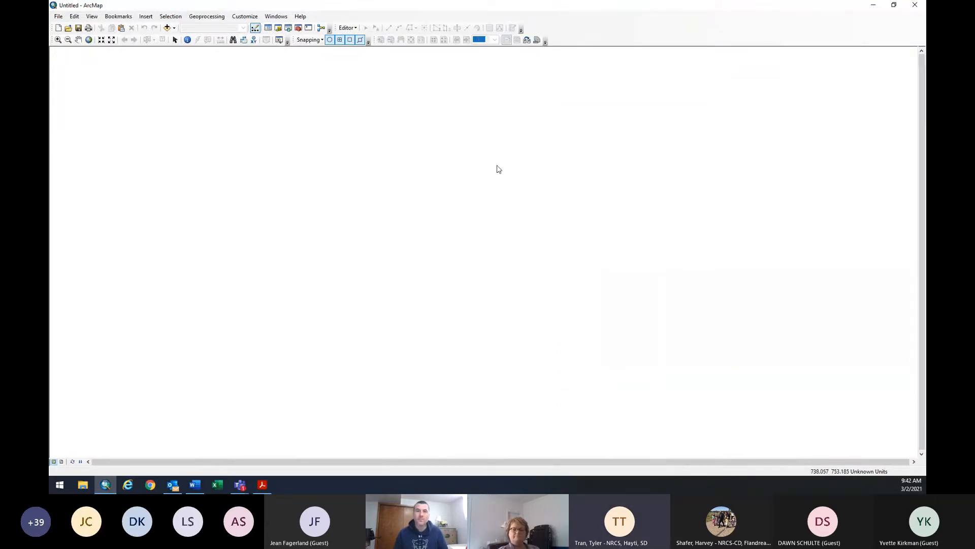
Save the map as 'Training' in the Training folder and show the Table Of Contents.
click(58, 17)
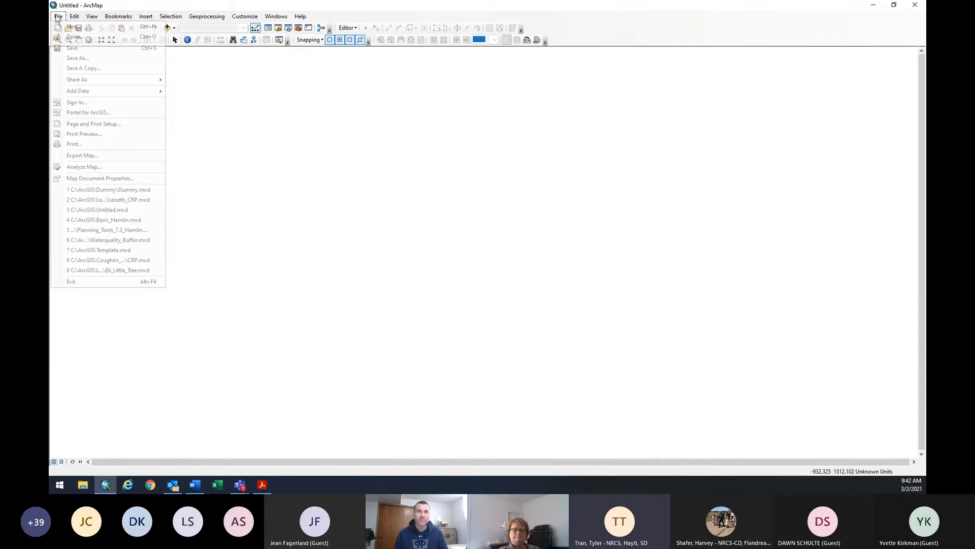
click(68, 58)
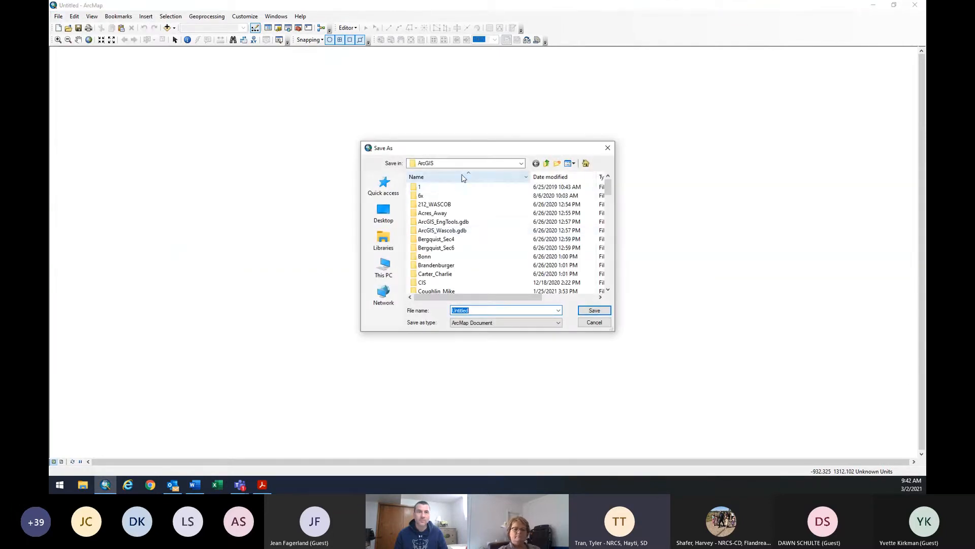
scroll(462, 276, down, 12)
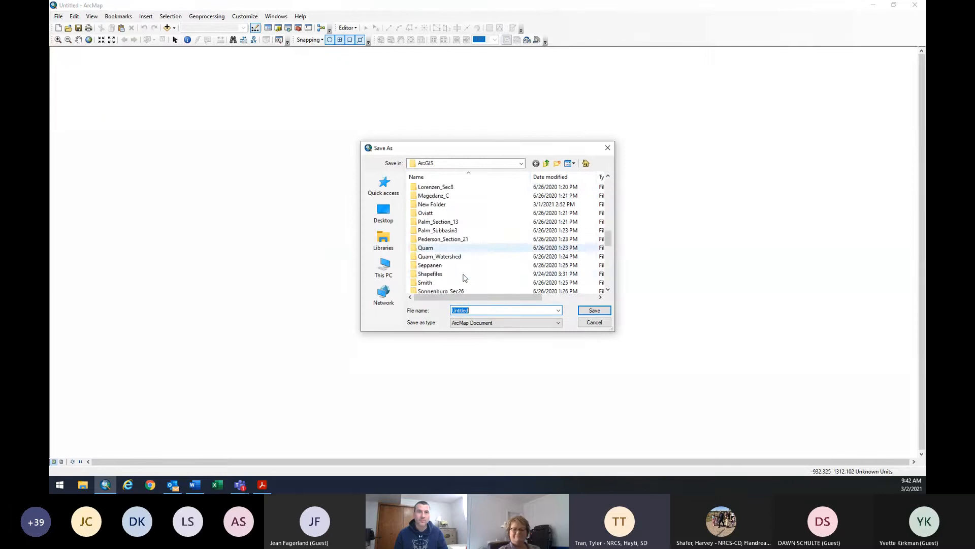
scroll(463, 277, down, 3)
double_click(467, 266)
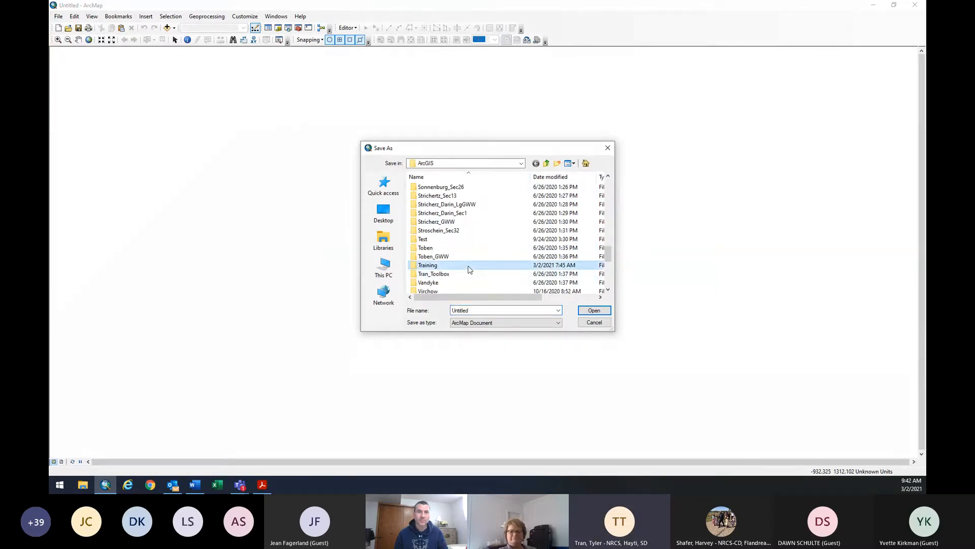
double_click(468, 310)
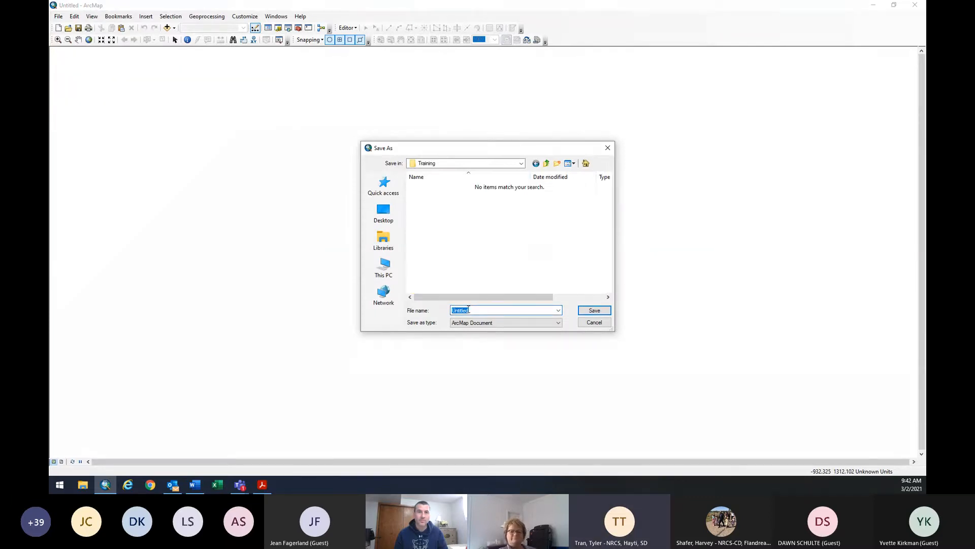
text(Training)
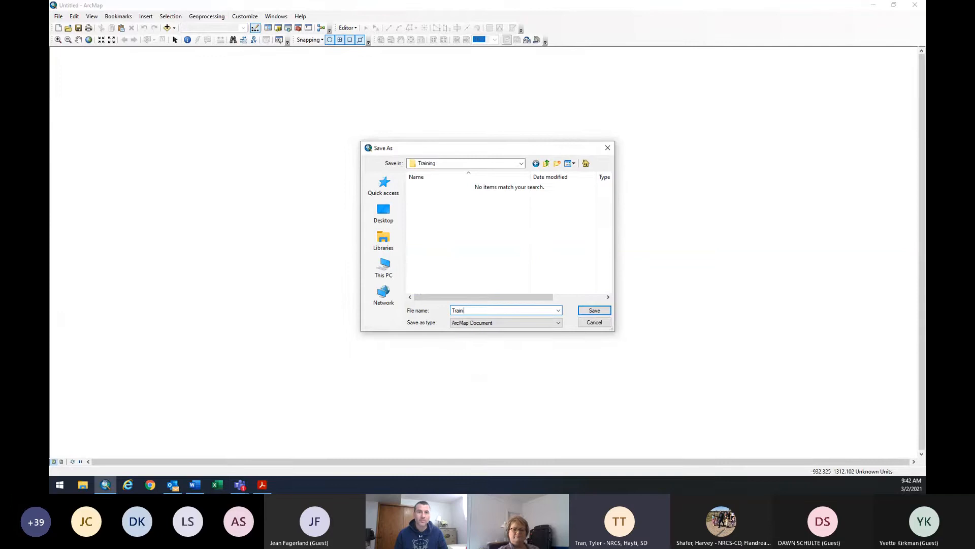
click(594, 311)
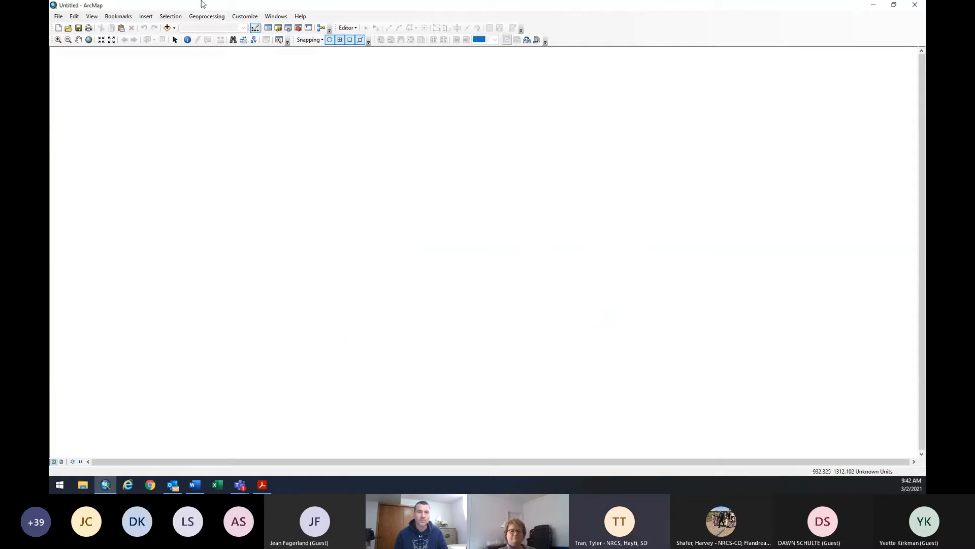
click(268, 28)
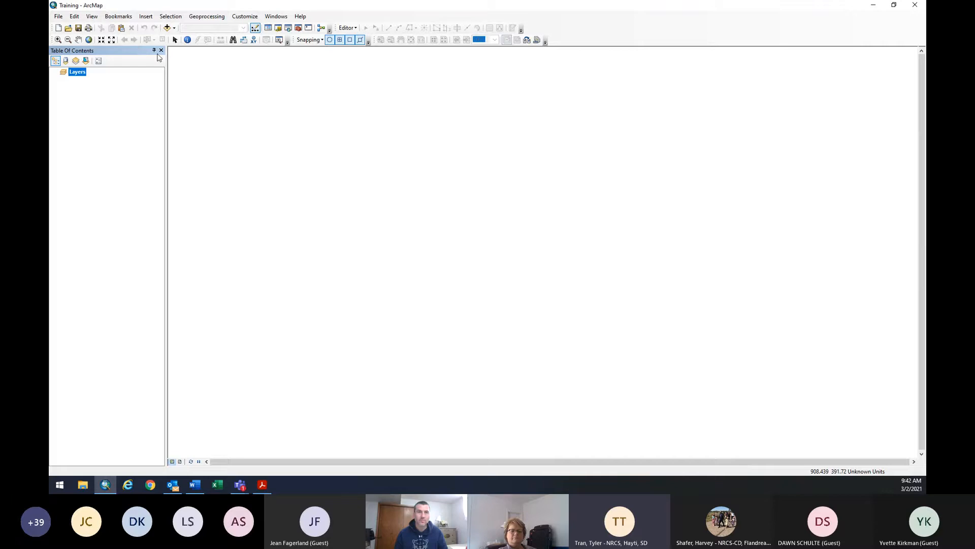
Auto-hide the Table Of Contents, then open Catalog, Search and ArcToolbox, pinning each to auto-hide.
click(155, 52)
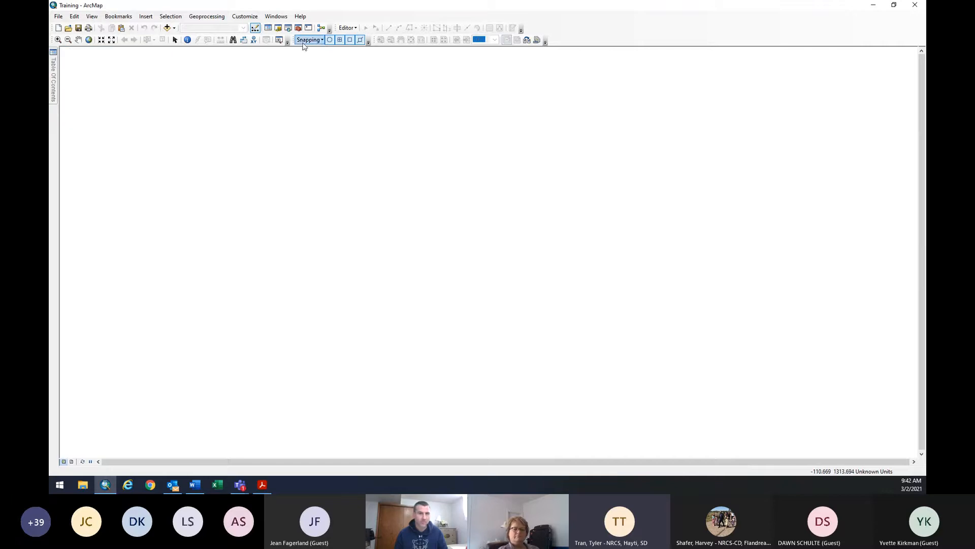
click(278, 28)
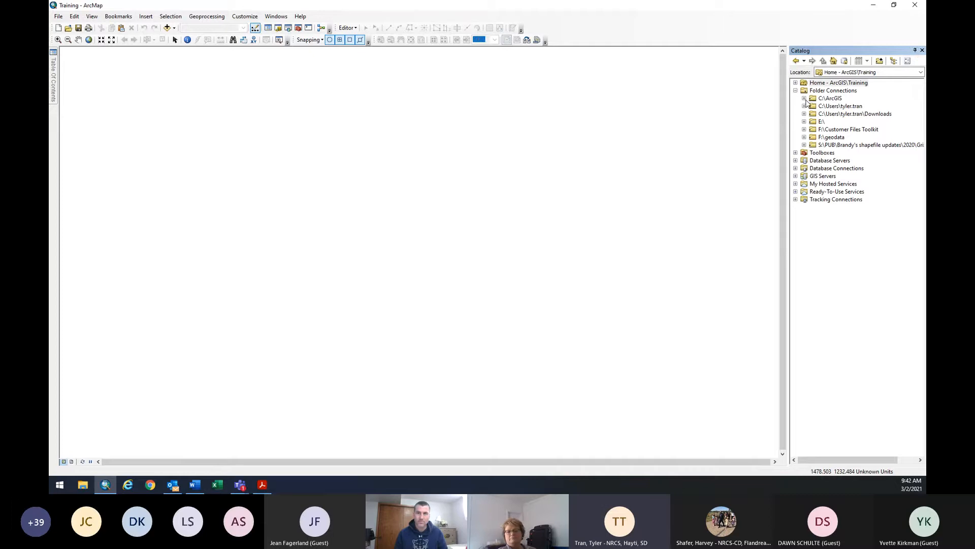
click(916, 52)
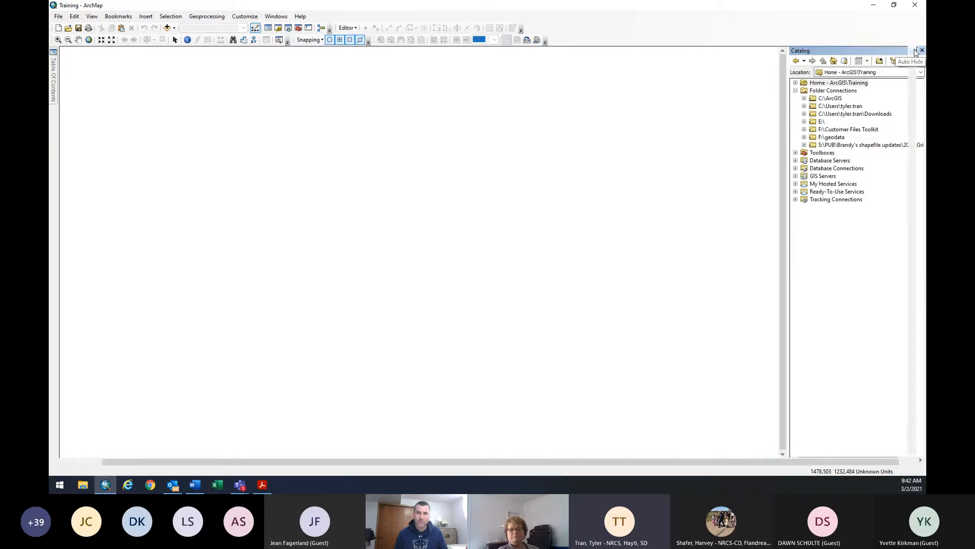
click(289, 28)
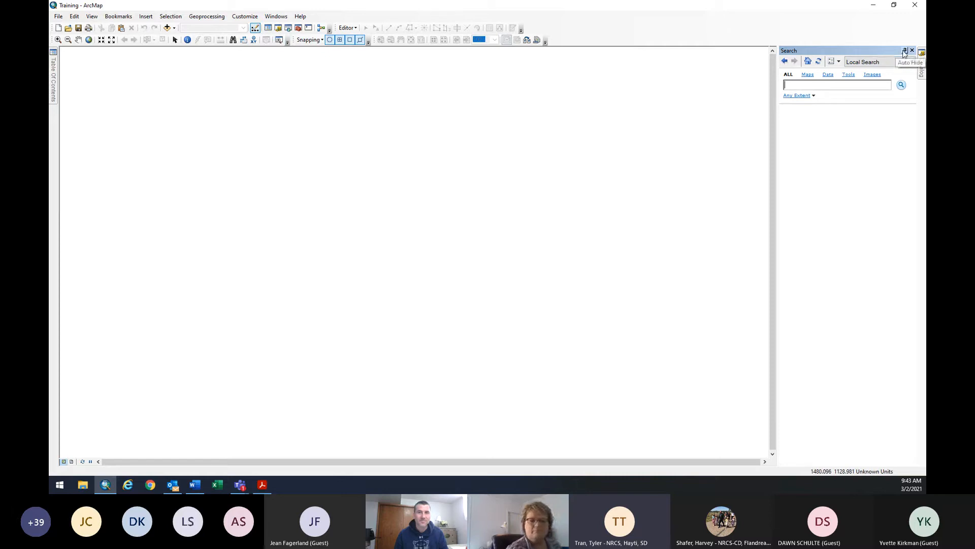
click(905, 51)
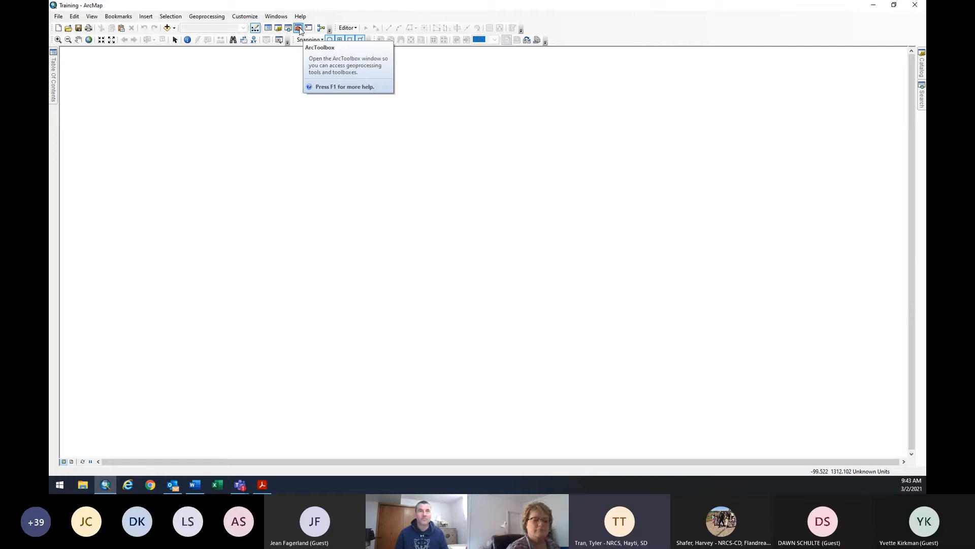
click(300, 29)
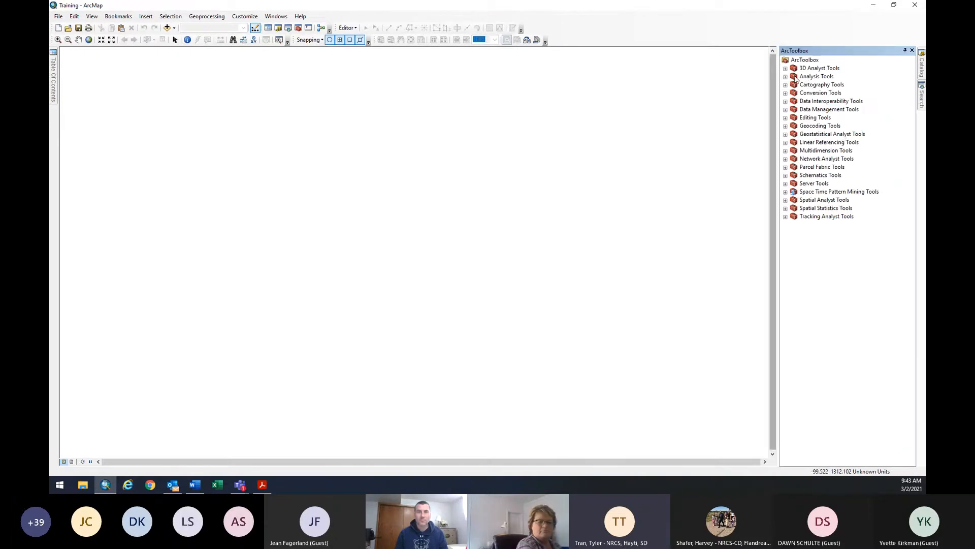
click(905, 51)
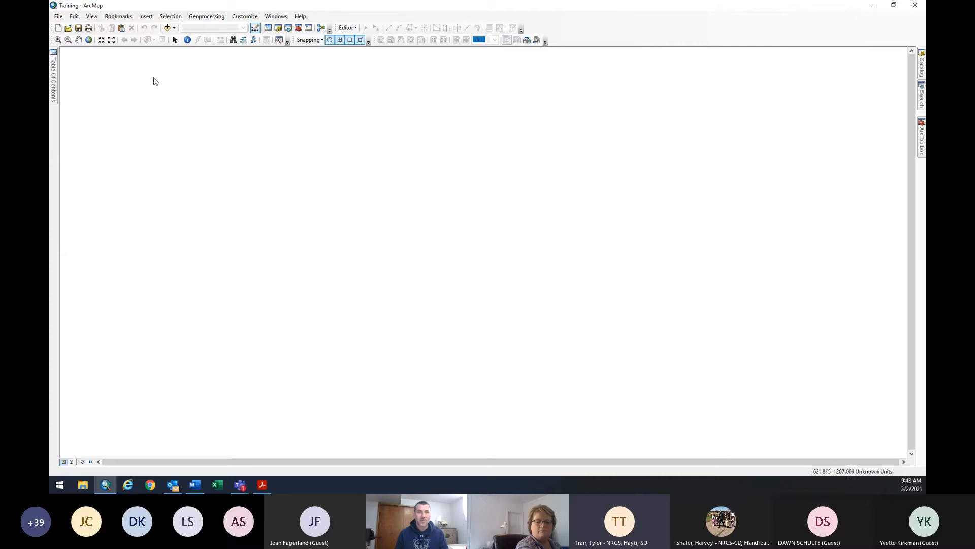
Open Add Data and browse the Look in list to F:\geodata.
click(167, 28)
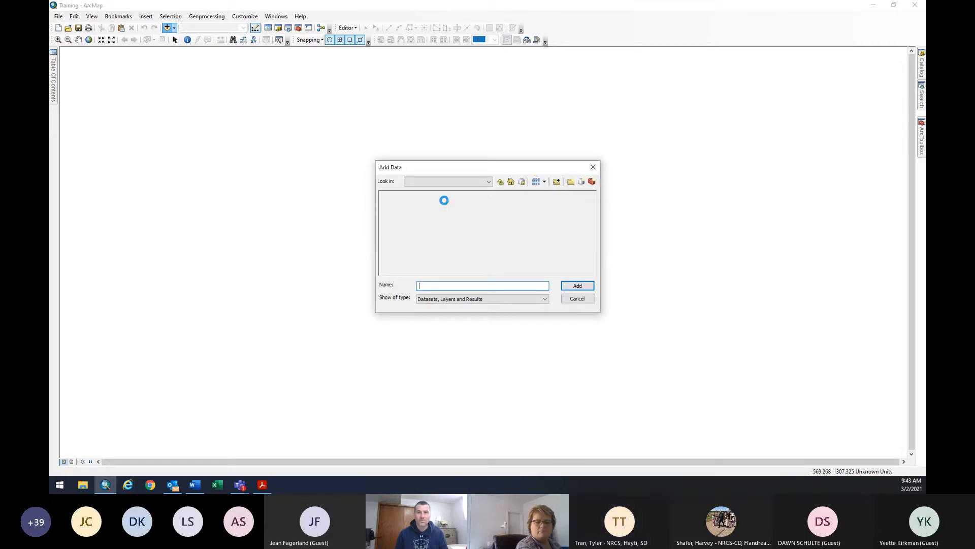
click(471, 183)
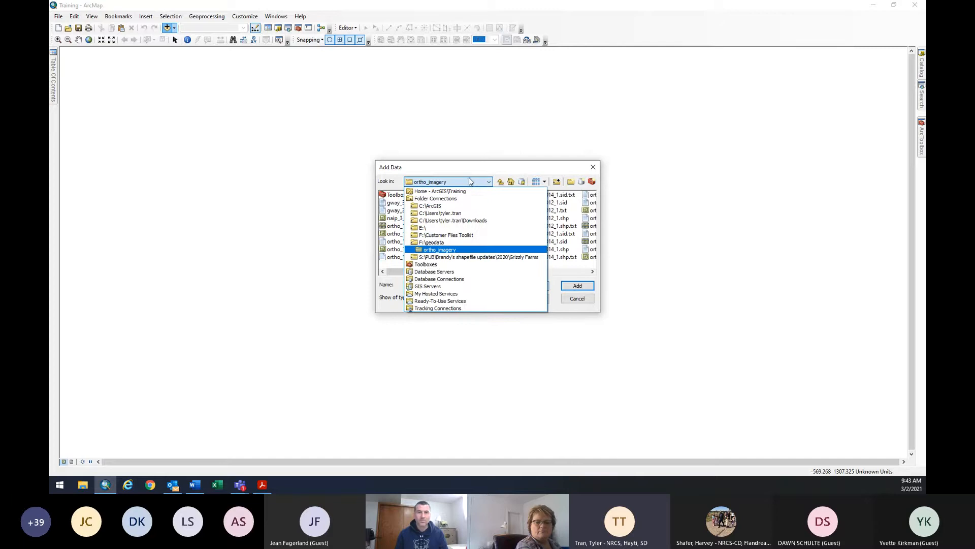
click(462, 243)
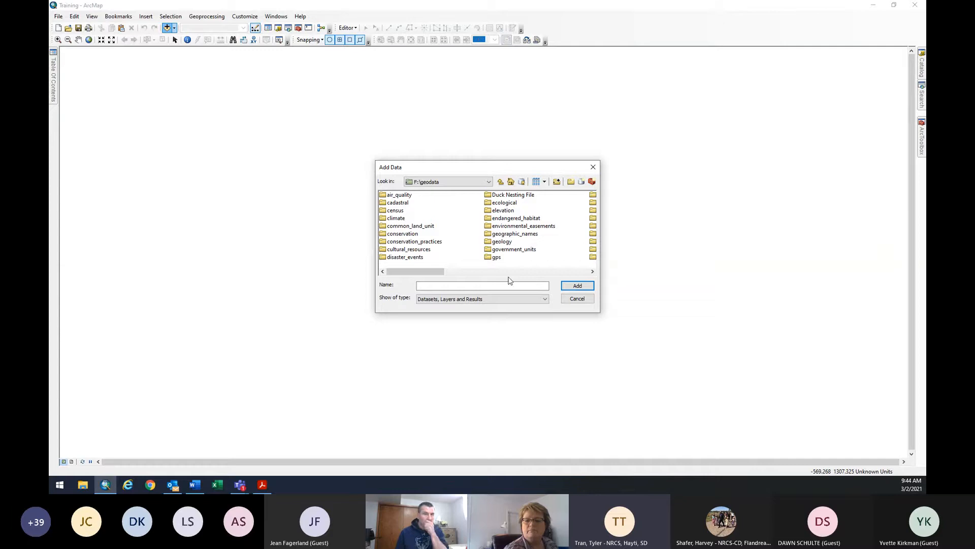
click(514, 271)
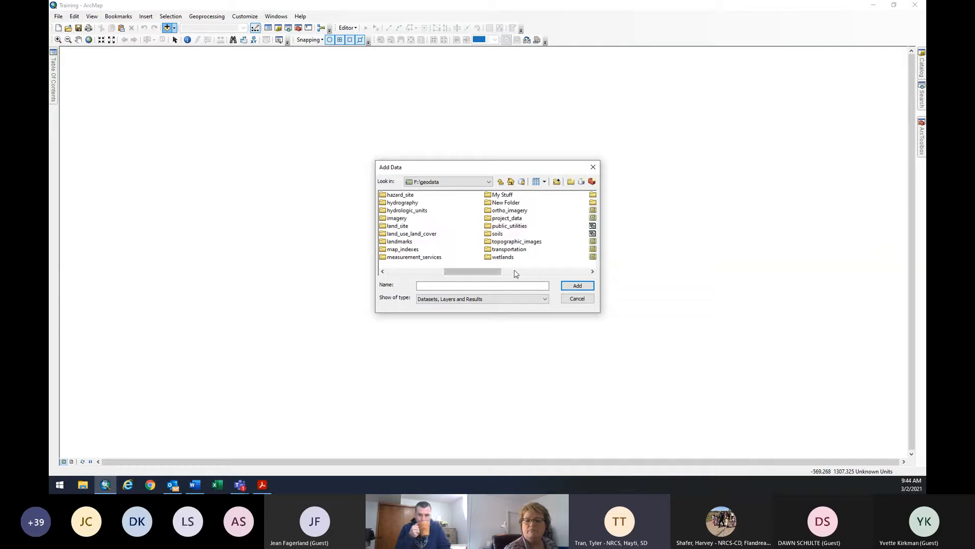
drag(460, 272, 382, 272)
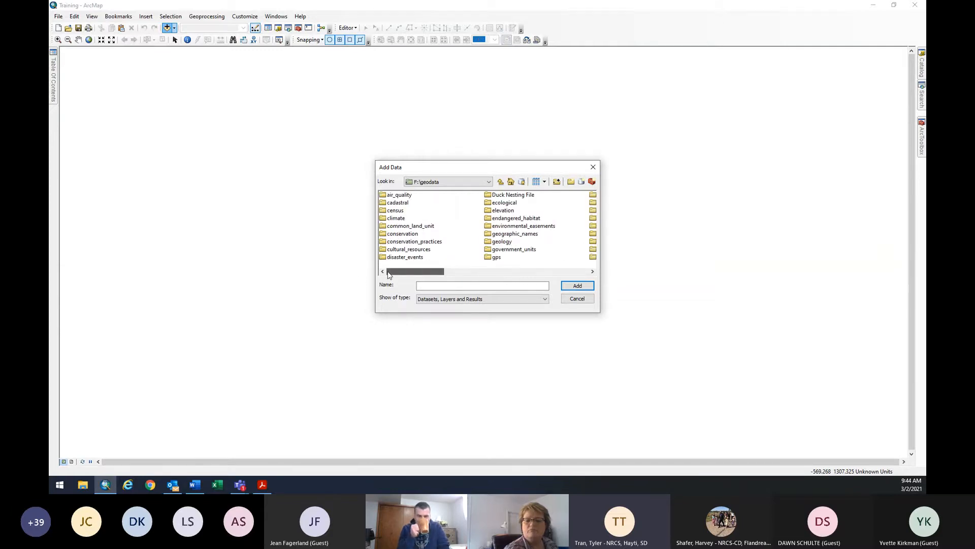
Browse File Explorer to Documents > Training > ArcMap and open the SD_FIPS PDF.
click(88, 484)
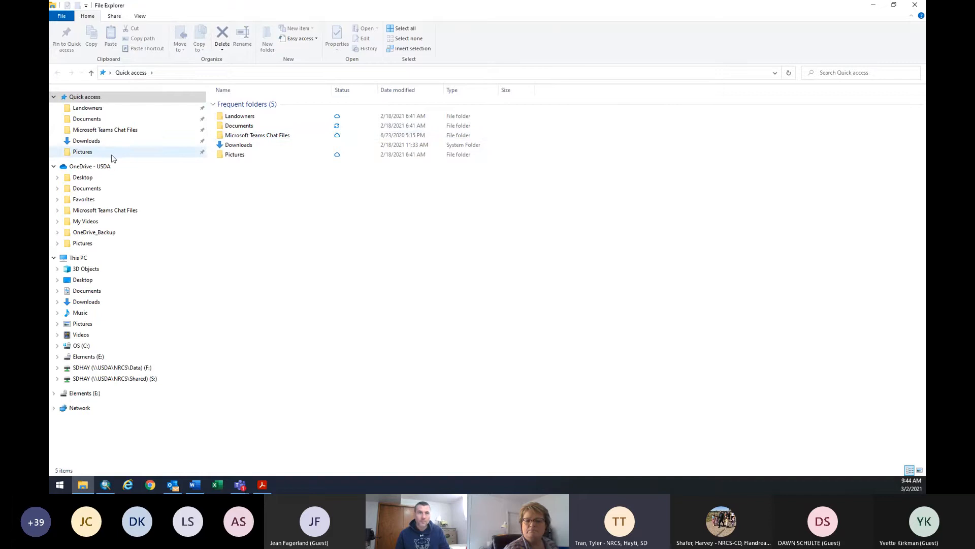
click(113, 122)
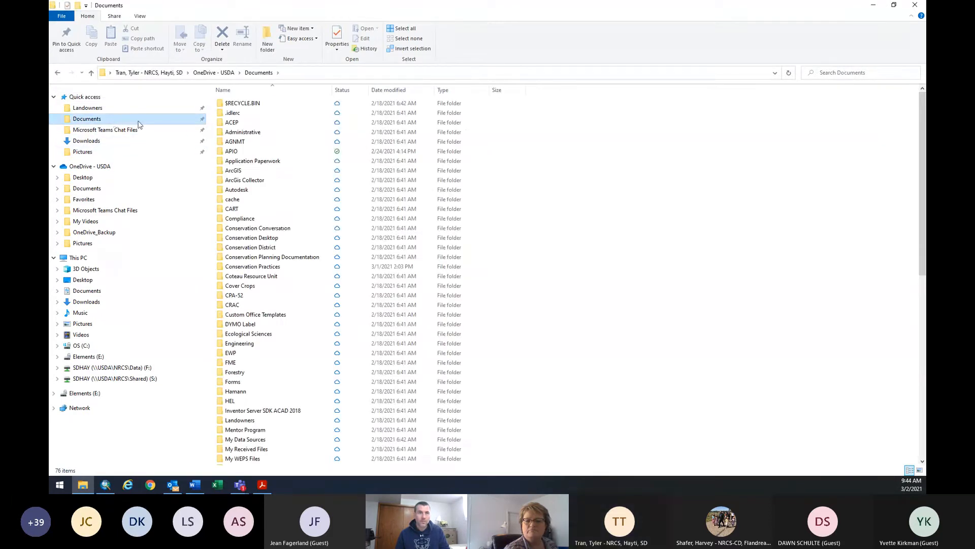
scroll(305, 290, down, 12)
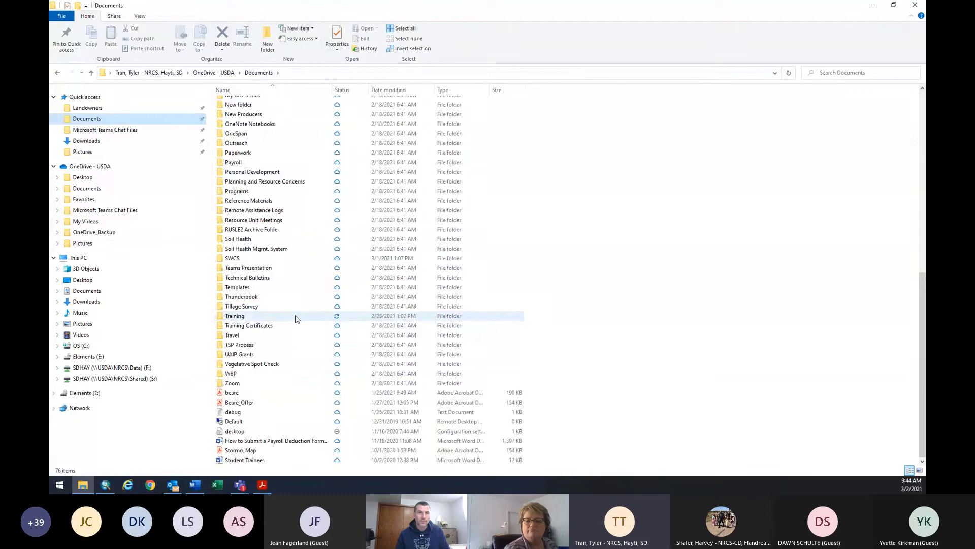
double_click(297, 318)
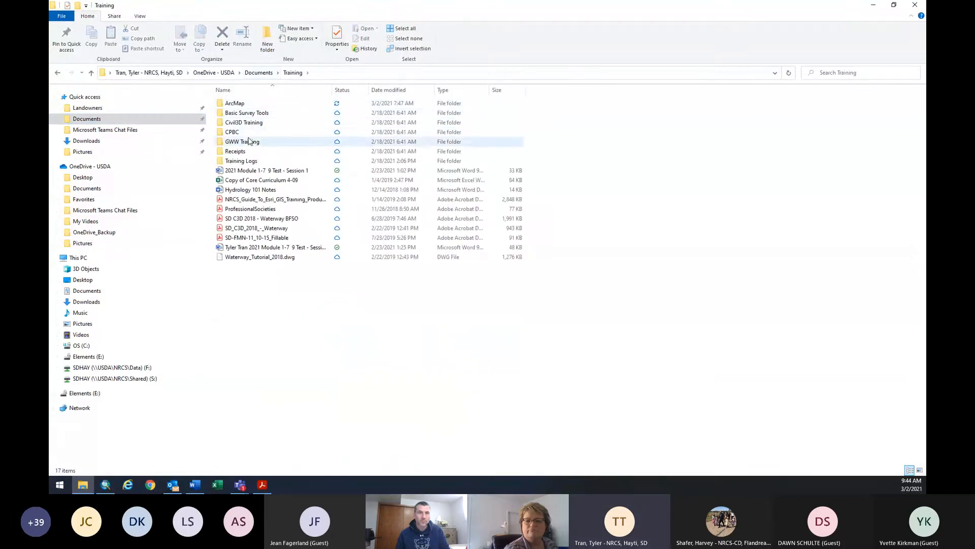
double_click(245, 104)
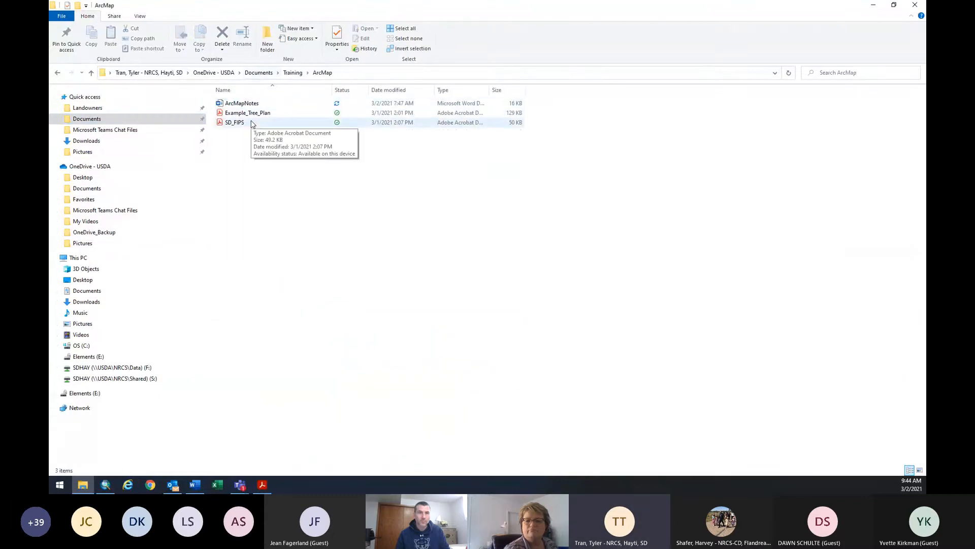
double_click(253, 124)
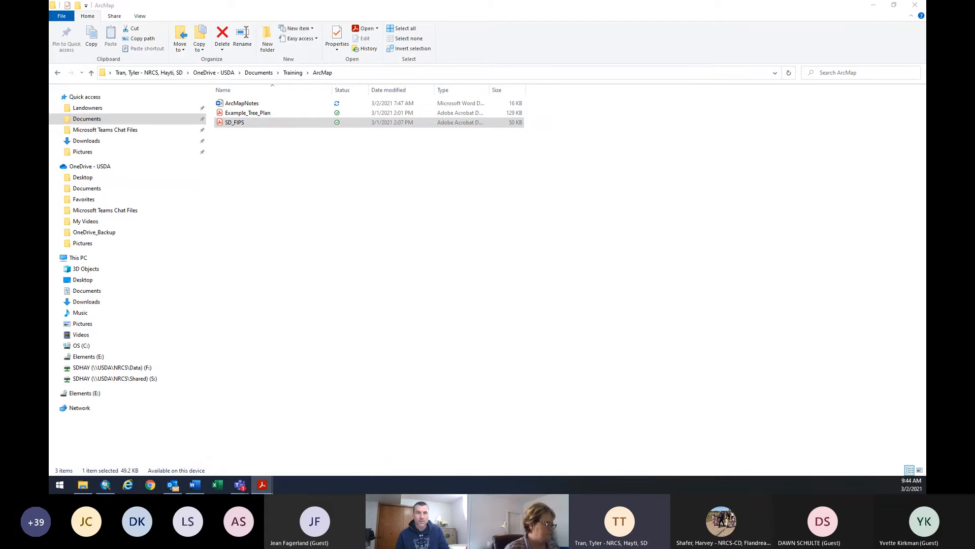
Rotate the South Dakota FIPS Codes page clockwise to landscape, then minimize Acrobat and File Explorer.
click(660, 71)
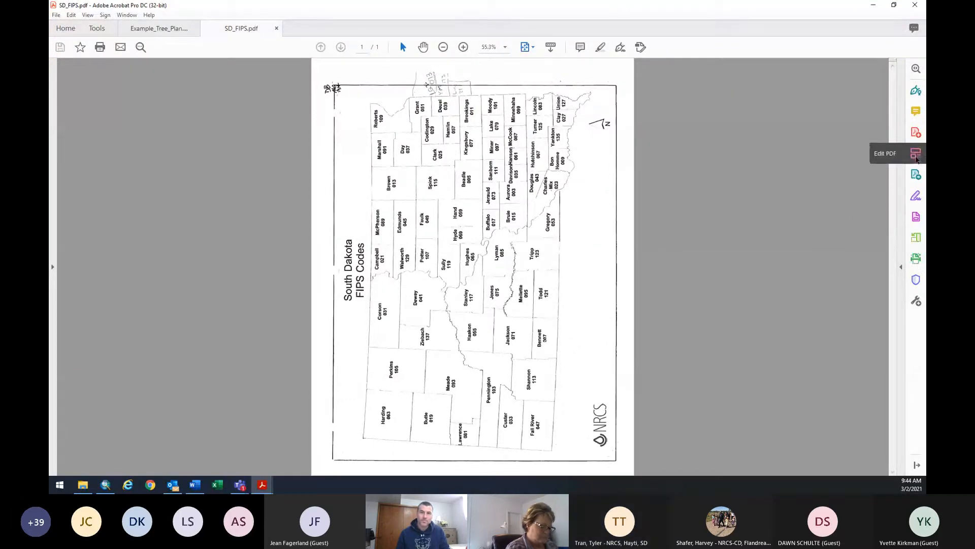
click(916, 237)
click(416, 72)
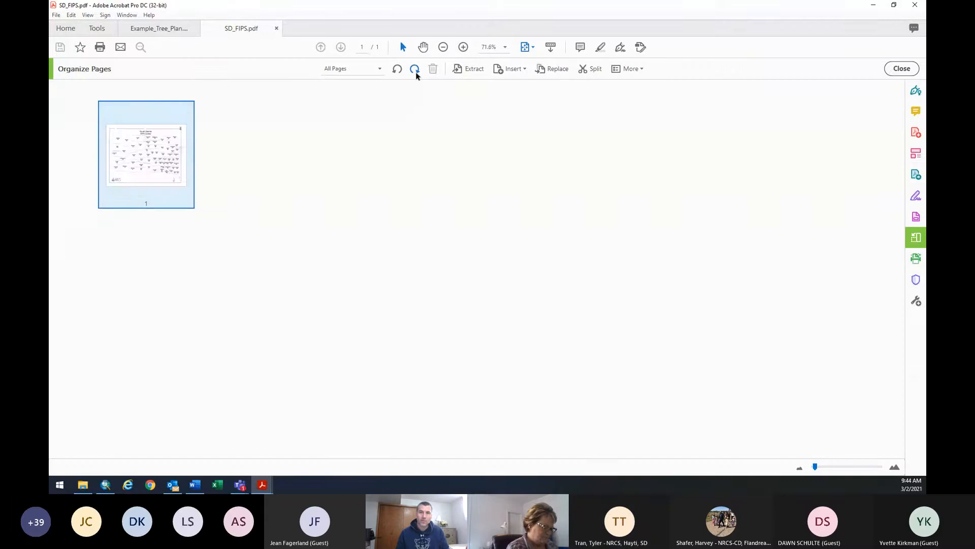
click(901, 69)
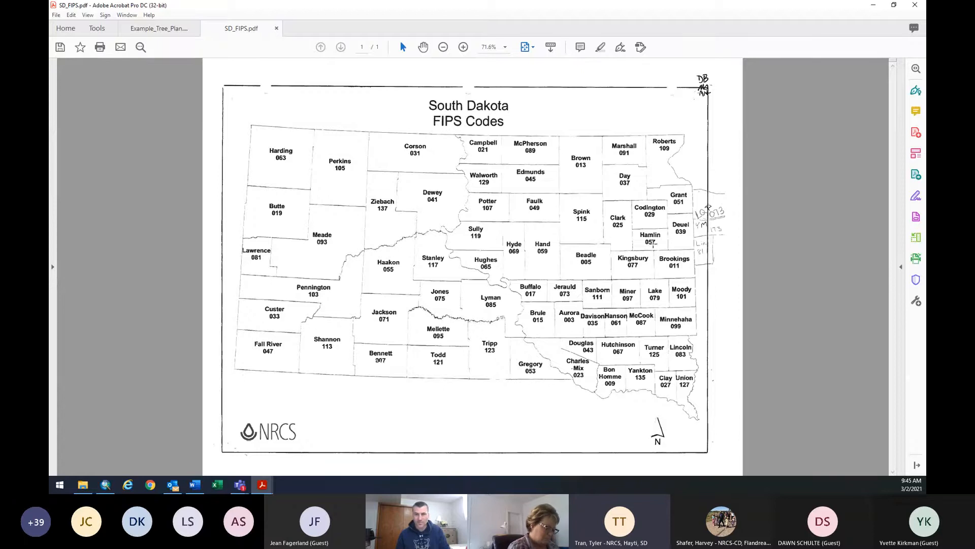
click(870, 9)
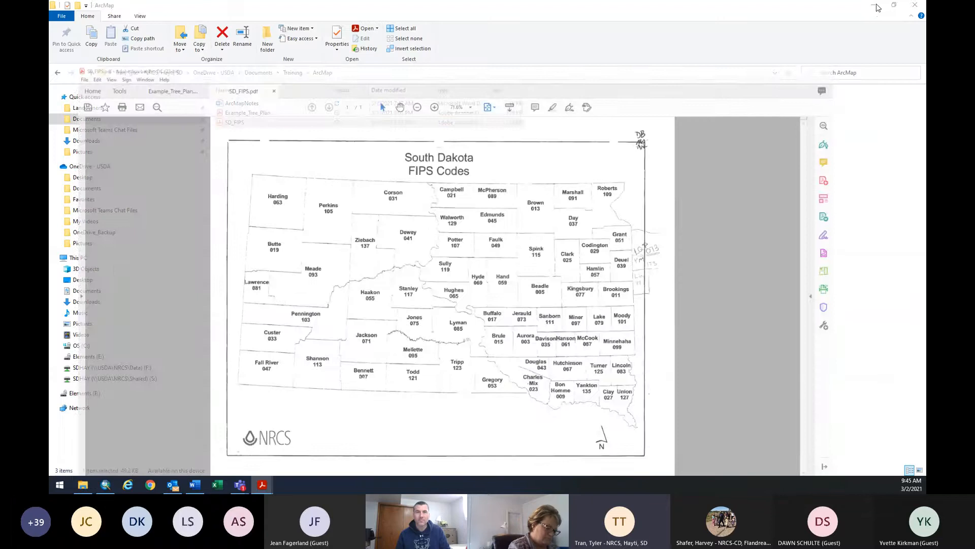
click(873, 6)
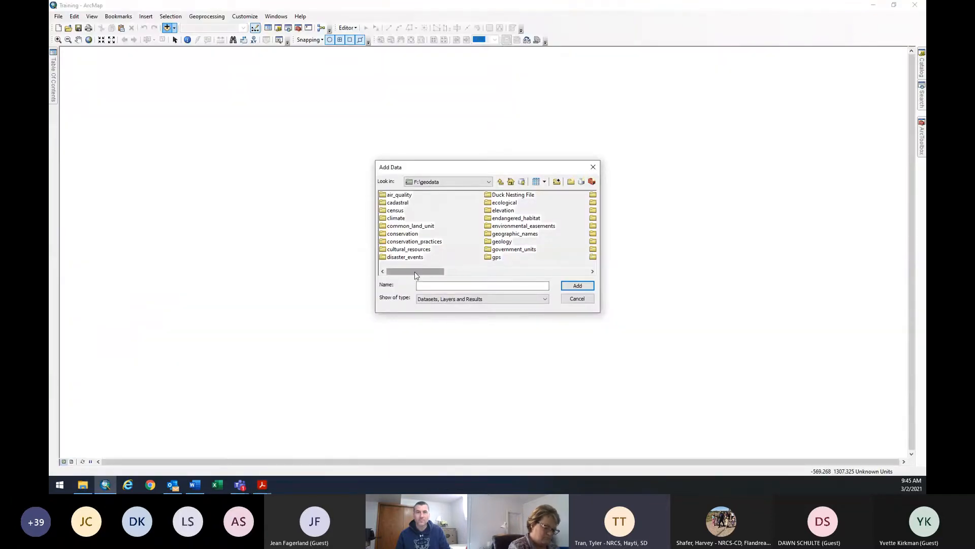
Add plss_tnrg_a_sd057.shp from the cadastral folder to the map and reopen Add Data.
click(397, 202)
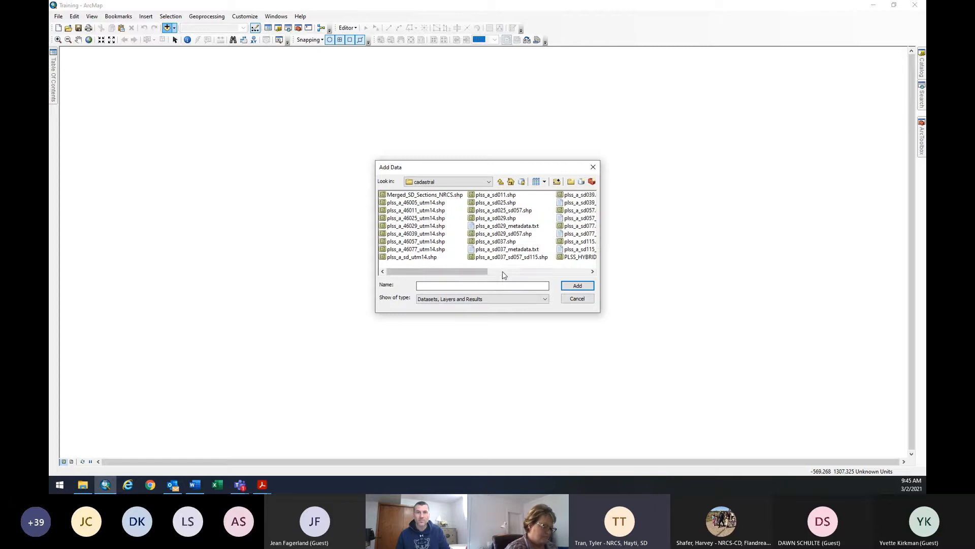
click(502, 272)
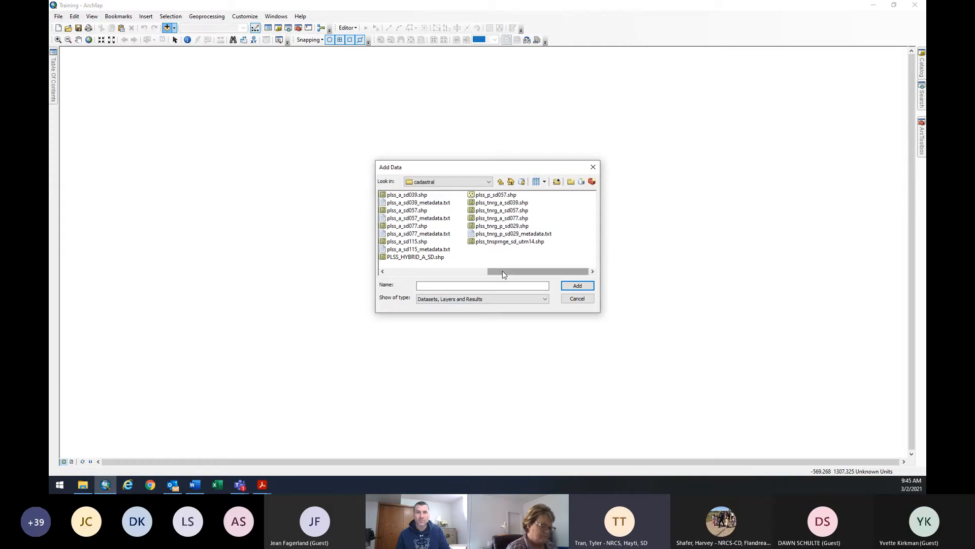
click(512, 211)
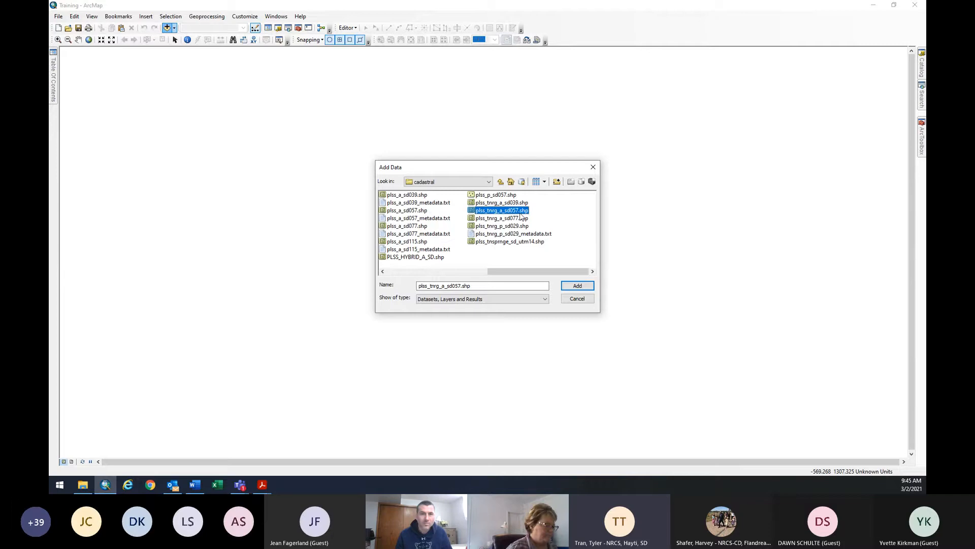
click(576, 286)
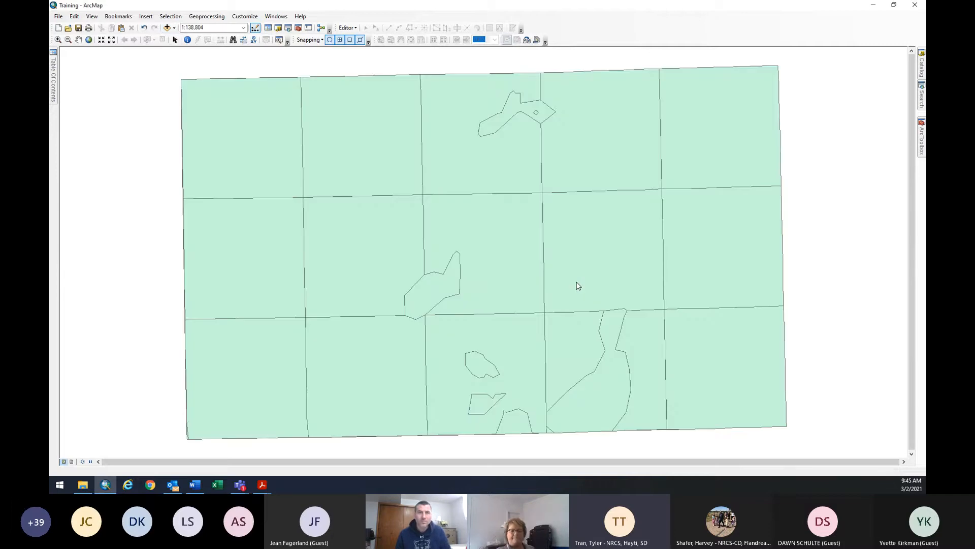
scroll(187, 240, down, 1)
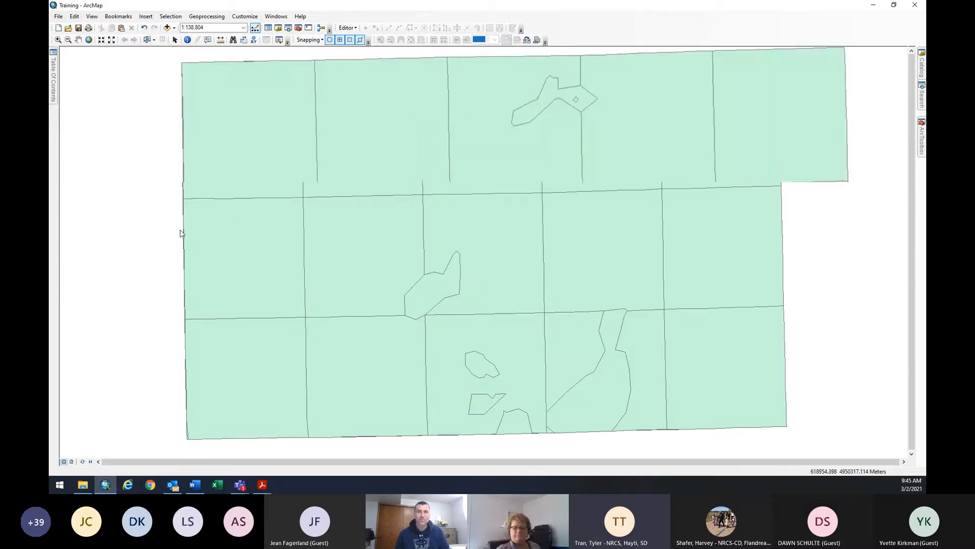
scroll(186, 241, up, 3)
scroll(186, 241, down, 2)
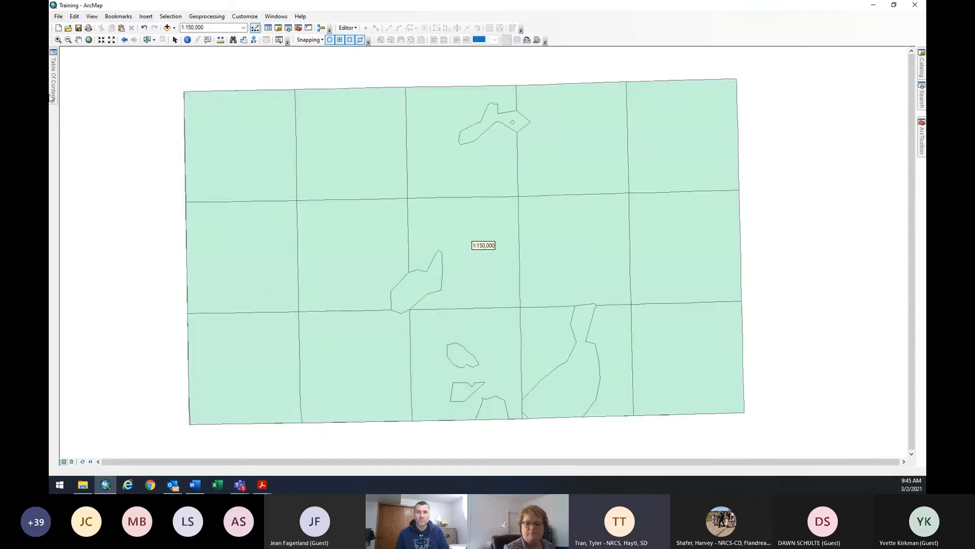
click(166, 27)
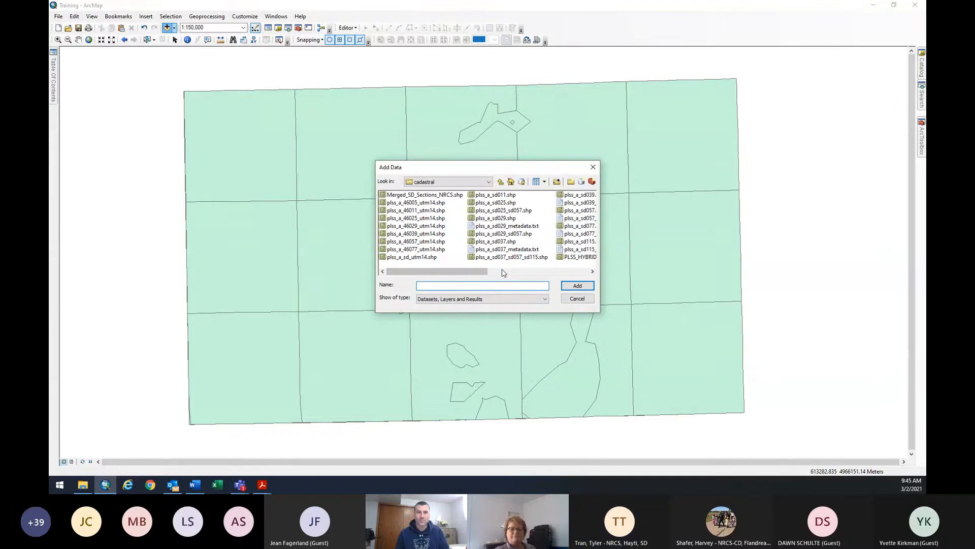
Add plss_a_sd057.shp to the map and pin the Table Of Contents open.
drag(468, 275, 515, 271)
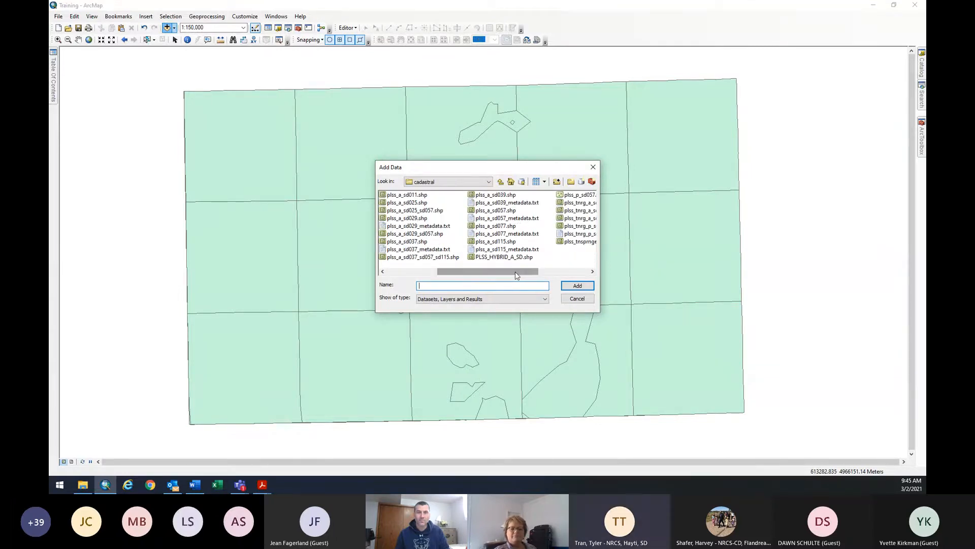
double_click(500, 211)
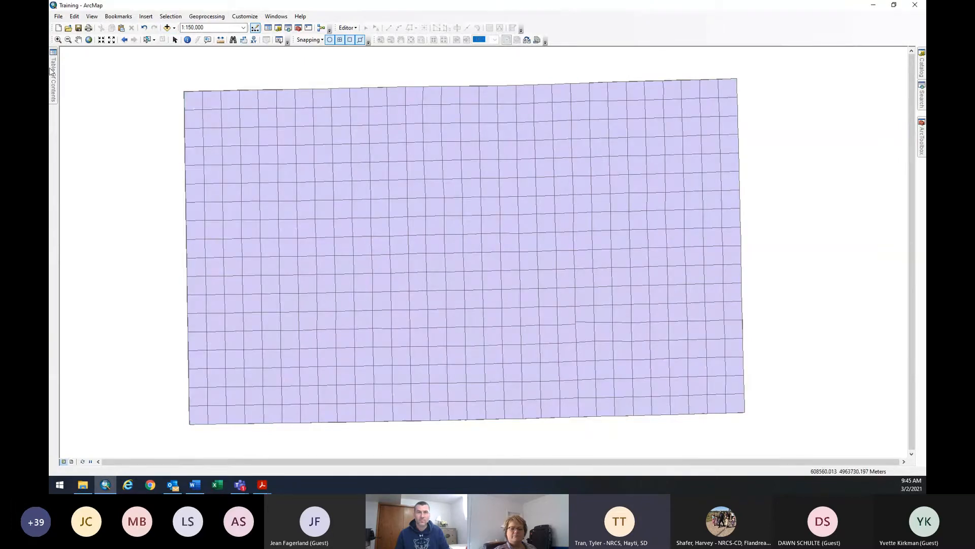
mouse_move(52, 66)
click(164, 50)
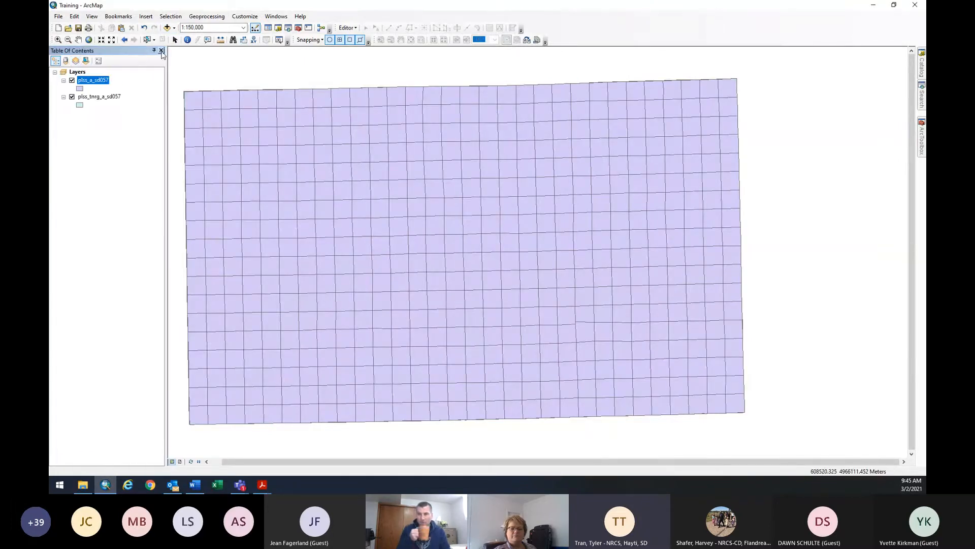
Remove the plss_tnrg_a_sd057 layer from the map and reopen Add Data.
click(97, 96)
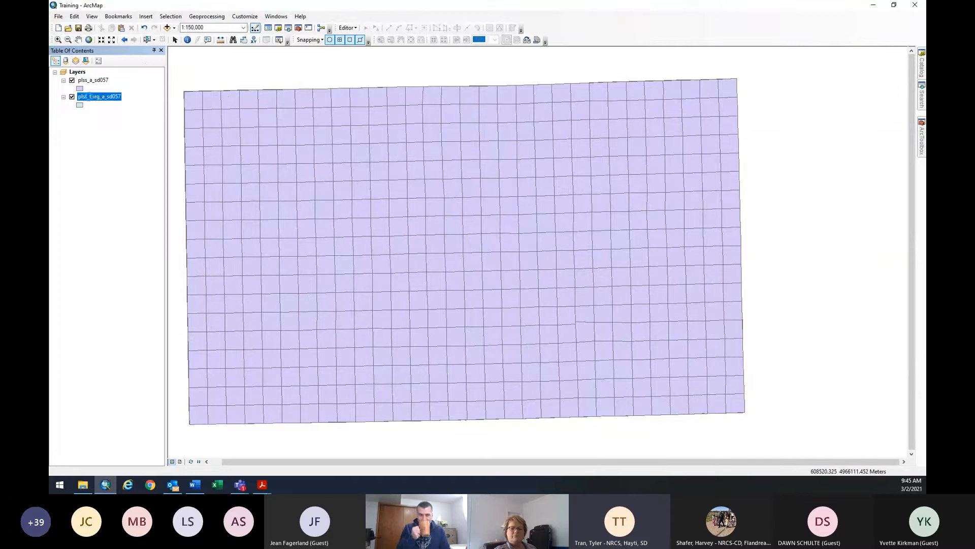
right_click(101, 97)
click(123, 113)
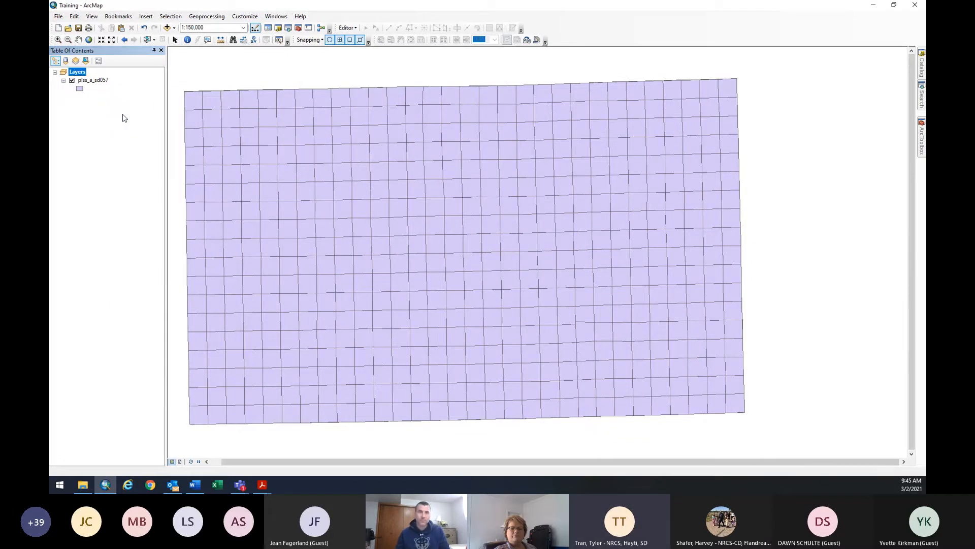
click(167, 27)
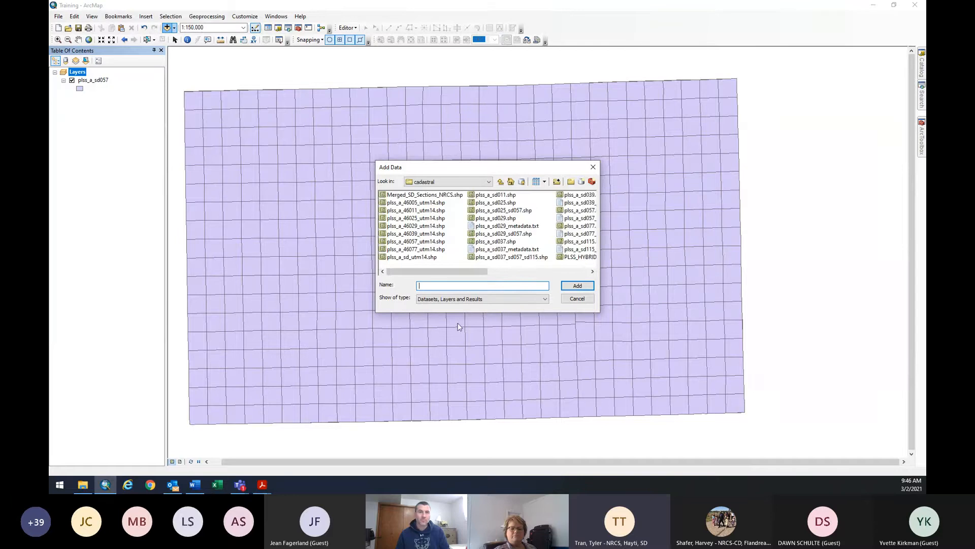
Browse up from cadastral to F:\geodata and open the ortho_imagery folder.
click(465, 184)
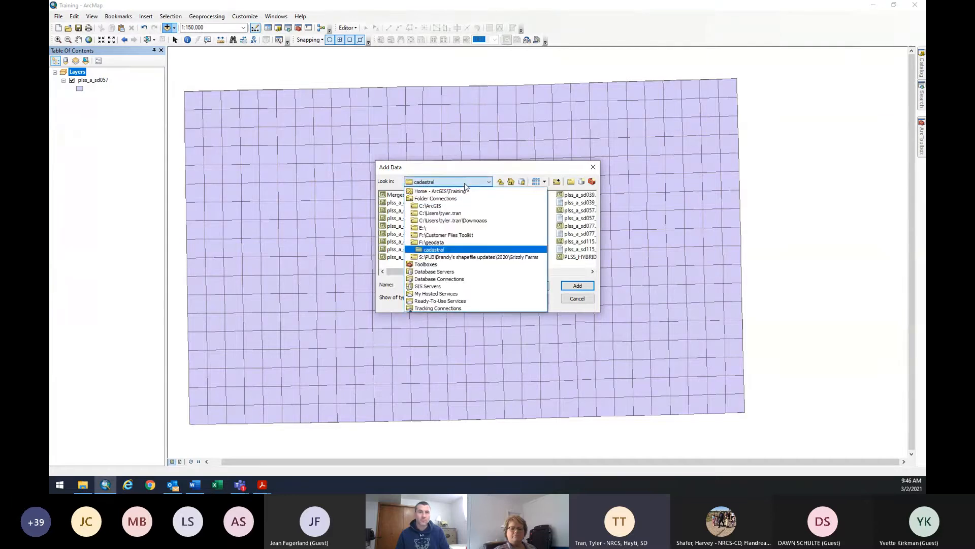
click(464, 184)
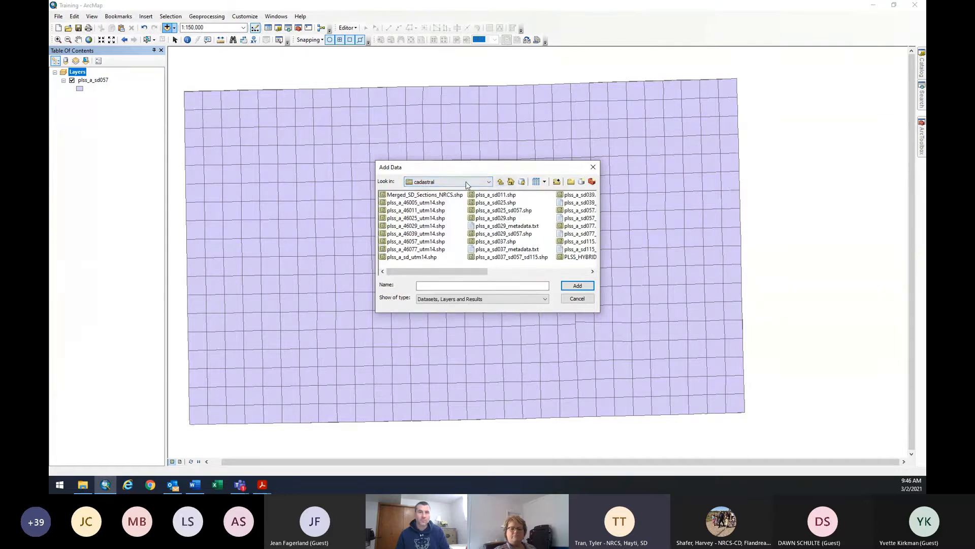
click(500, 183)
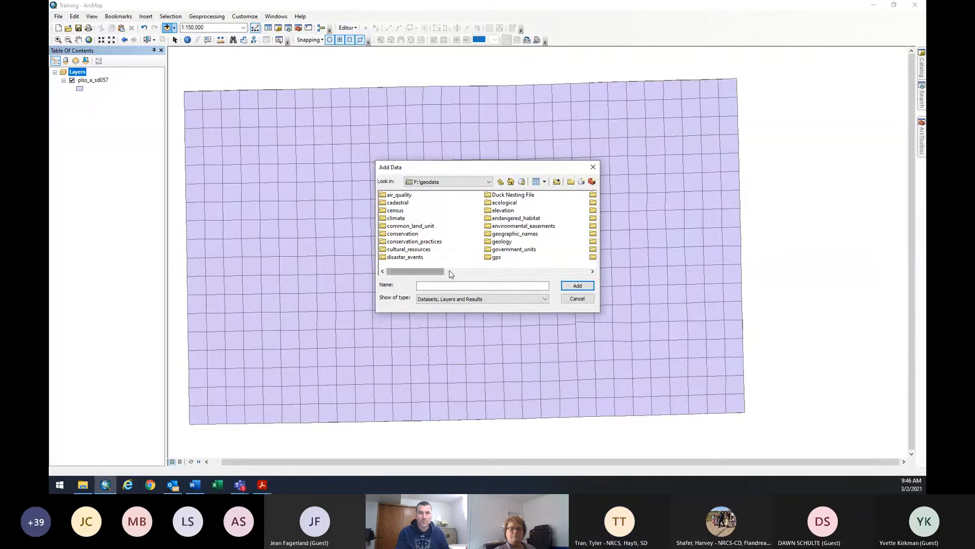
click(449, 272)
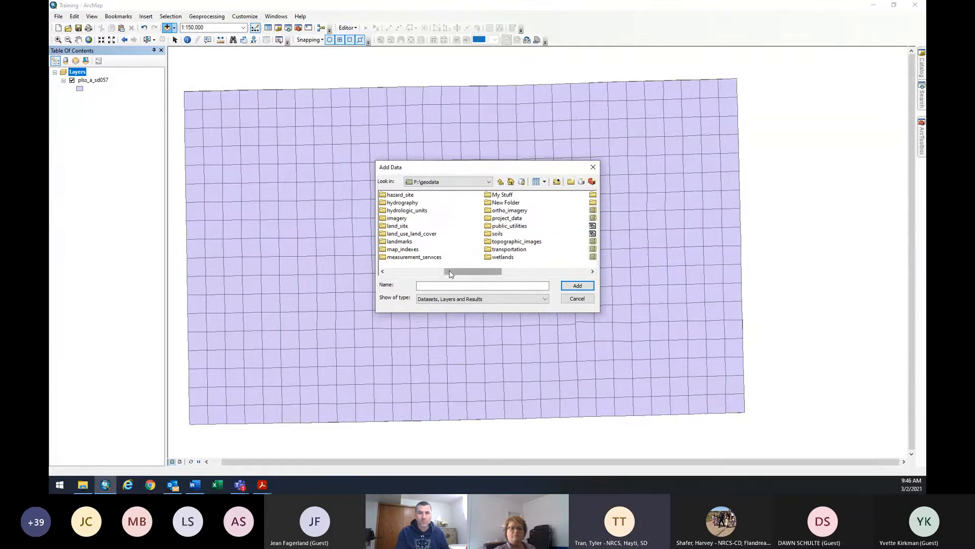
double_click(508, 211)
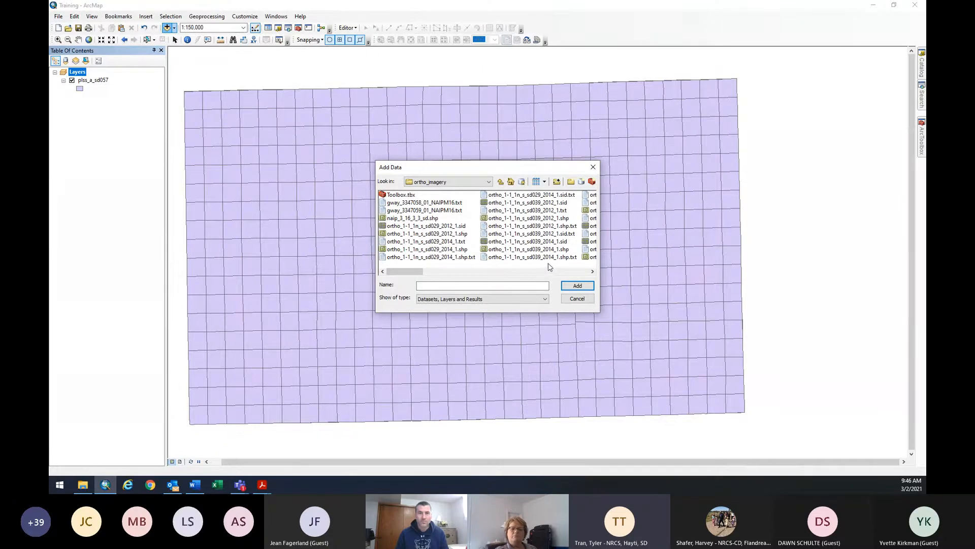
scroll(575, 268, down, 6)
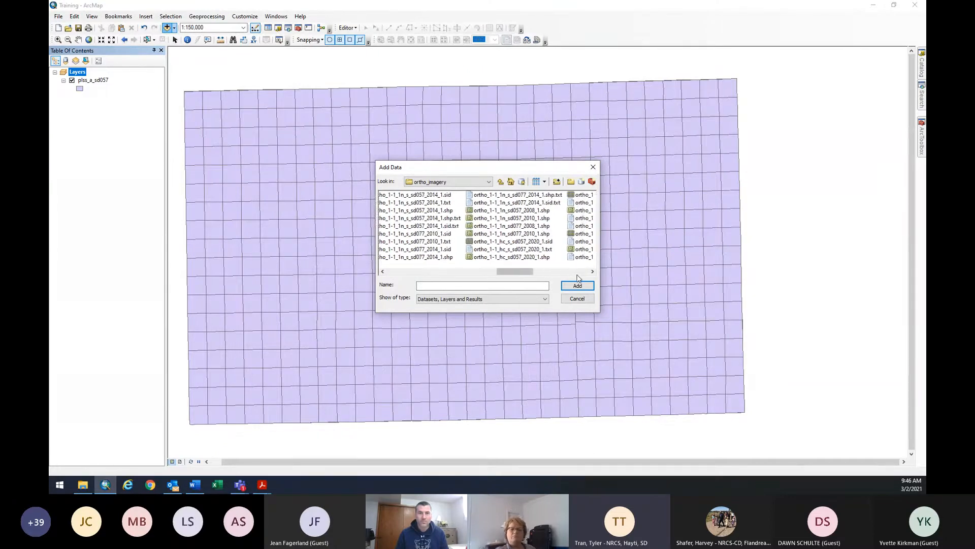
scroll(577, 277, down, 2)
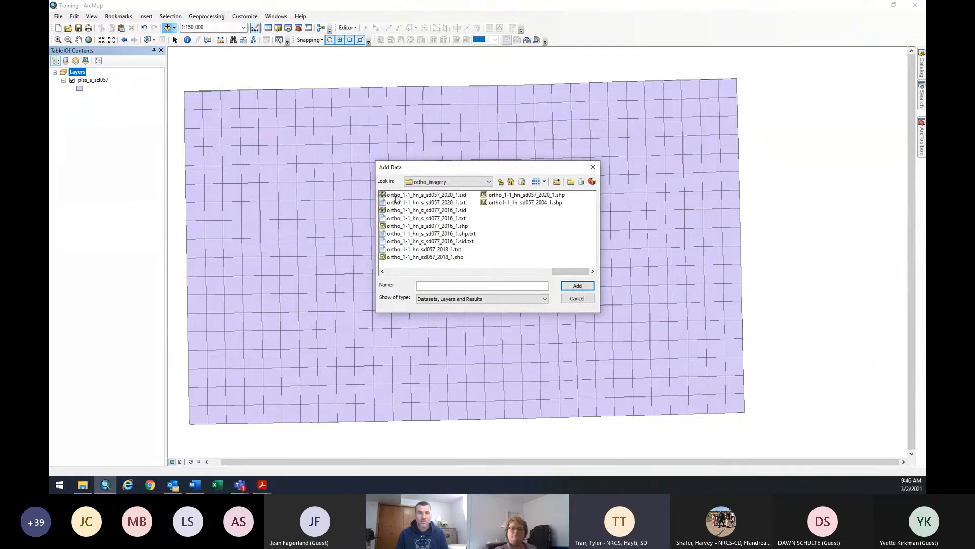
Add ortho_1-1_hn_s_sd057_2020_1.sid to the map, hide plss_a_sd057, and reopen Add Data.
click(465, 197)
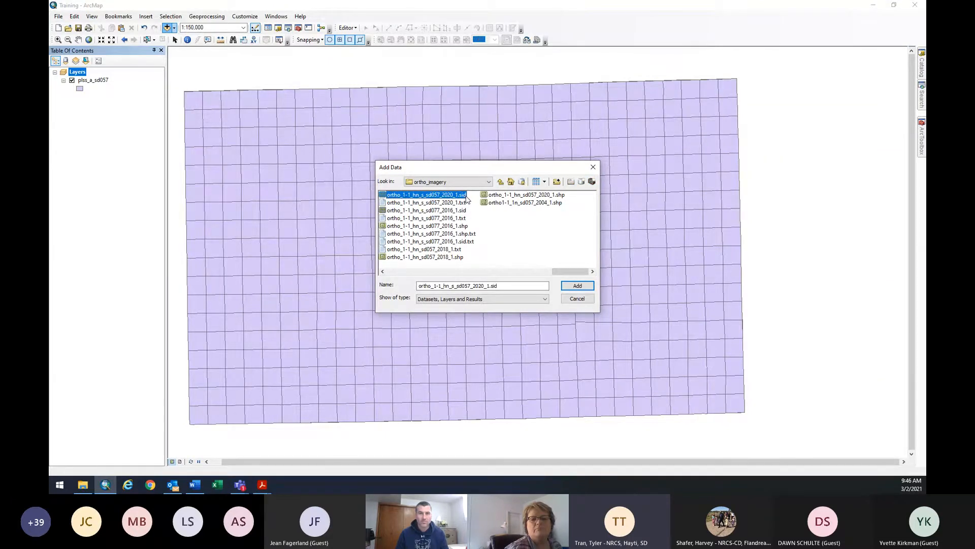
double_click(437, 197)
click(501, 182)
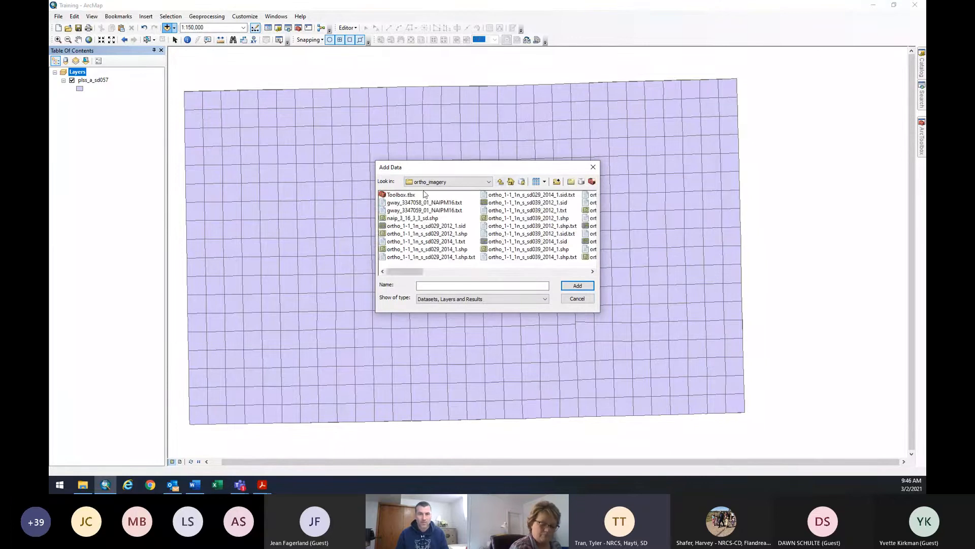
drag(513, 273, 621, 272)
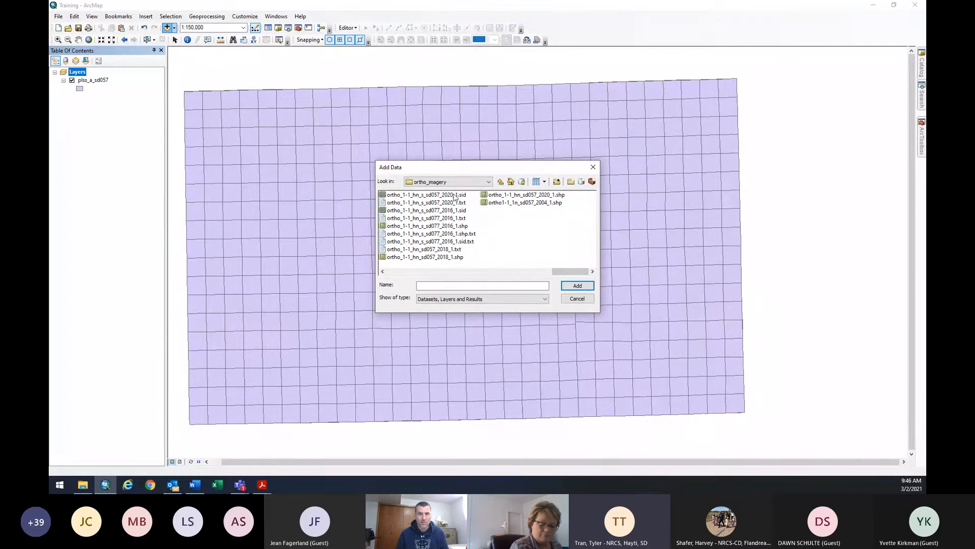
click(455, 195)
click(578, 286)
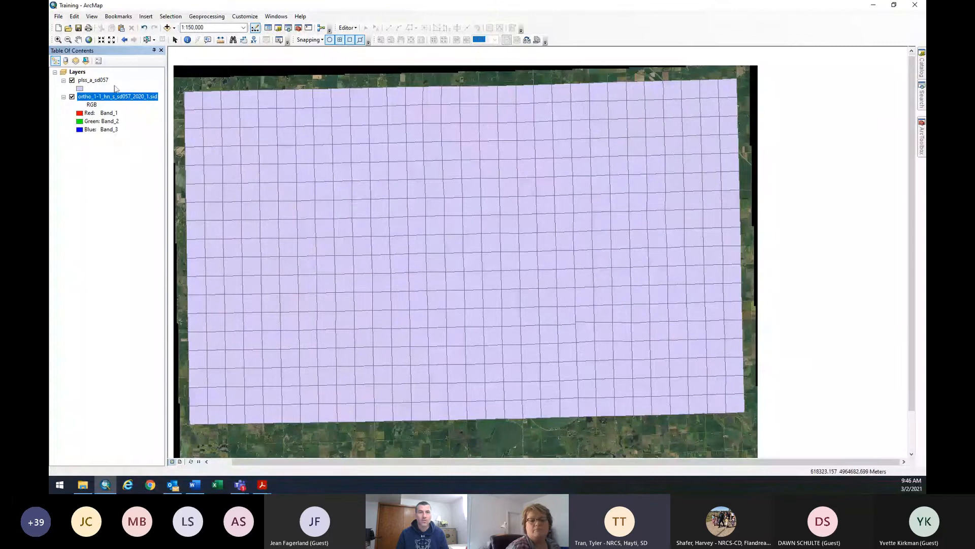
click(72, 80)
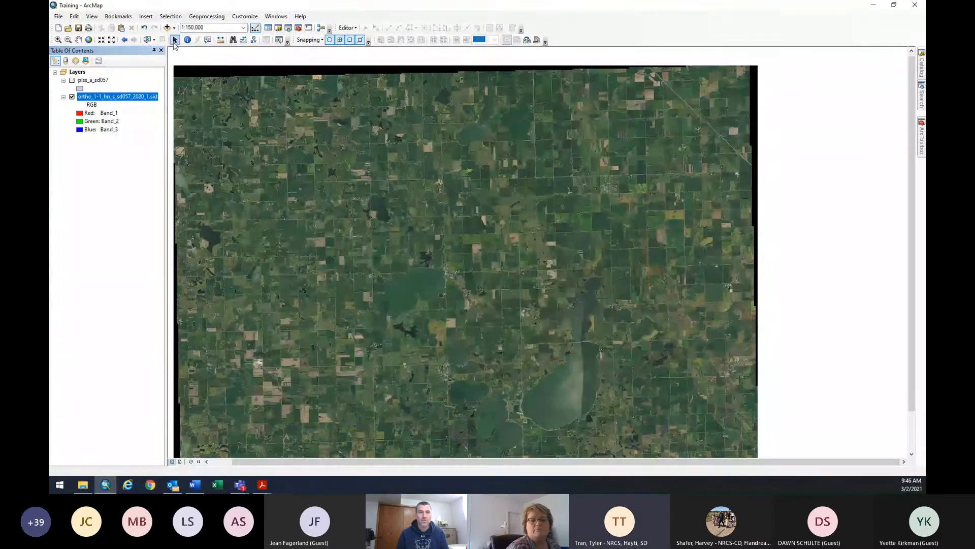
click(166, 28)
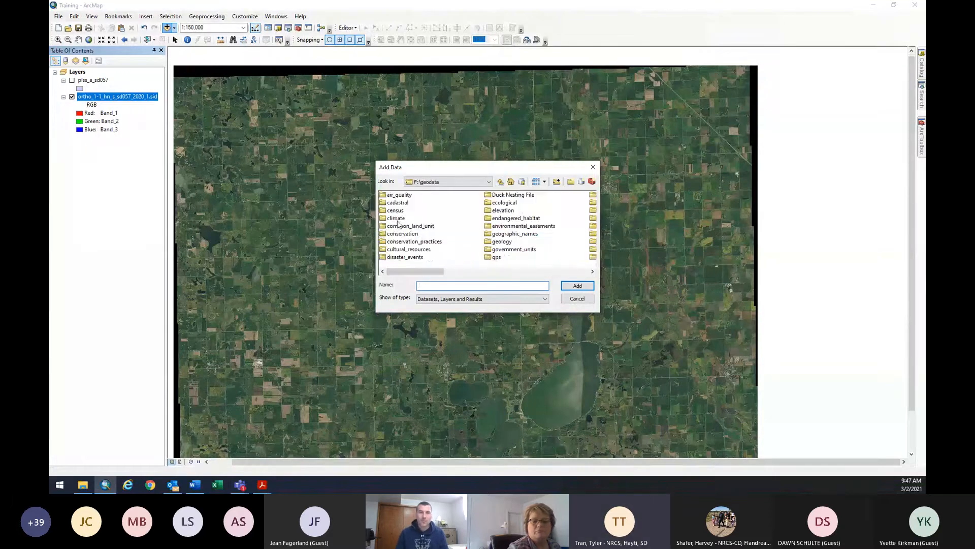
Add clu_copy_a_sd057.shp from common_land_unit, turn plss_a_sd057 back on, and open the CLU symbol.
click(398, 226)
double_click(398, 226)
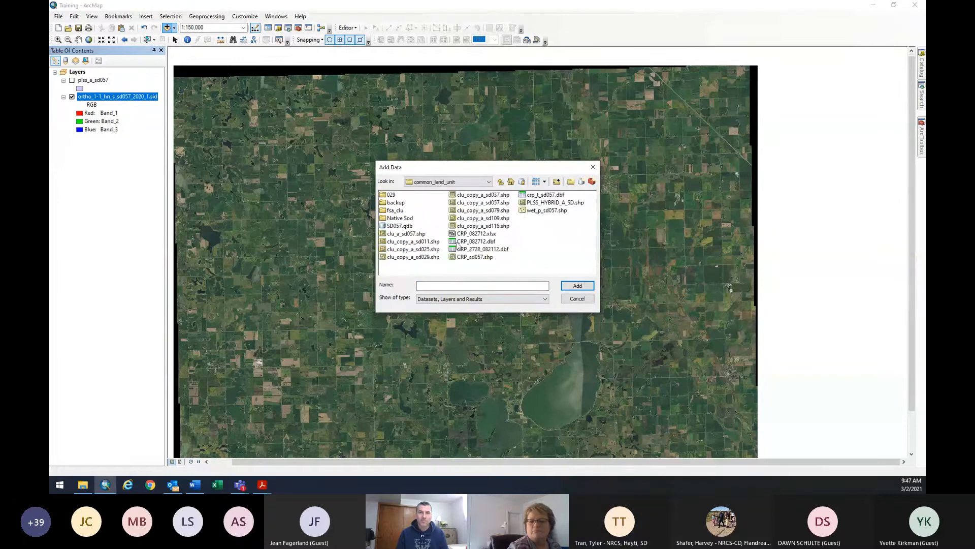
click(490, 203)
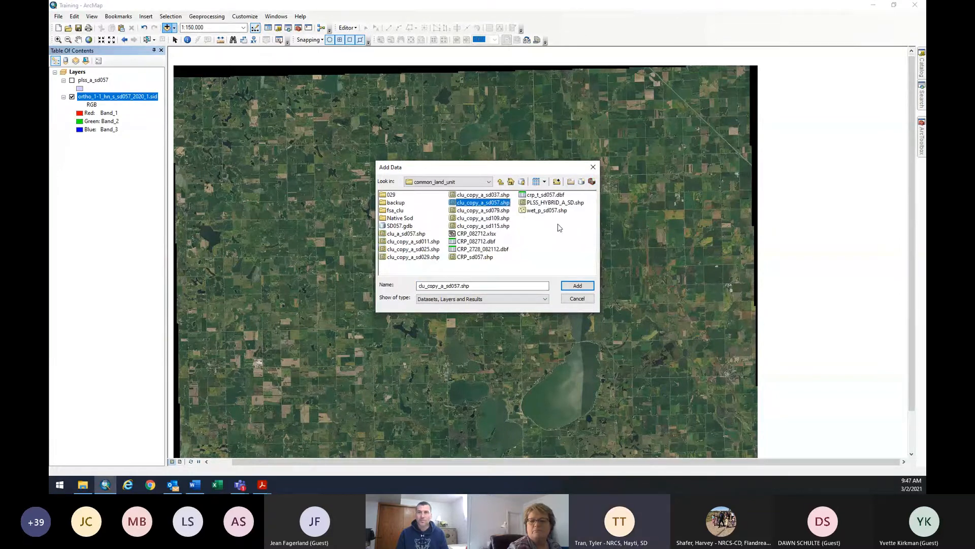
click(577, 286)
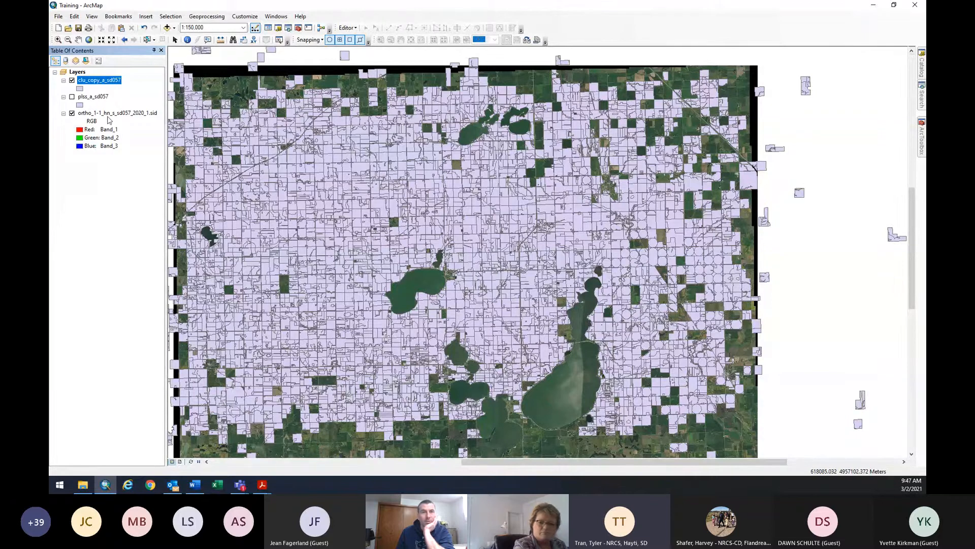
click(72, 97)
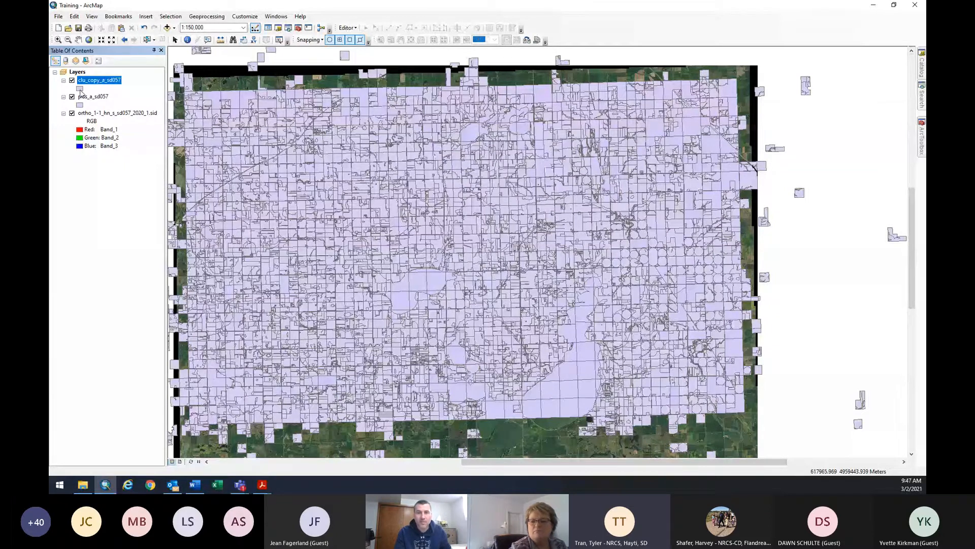
click(81, 89)
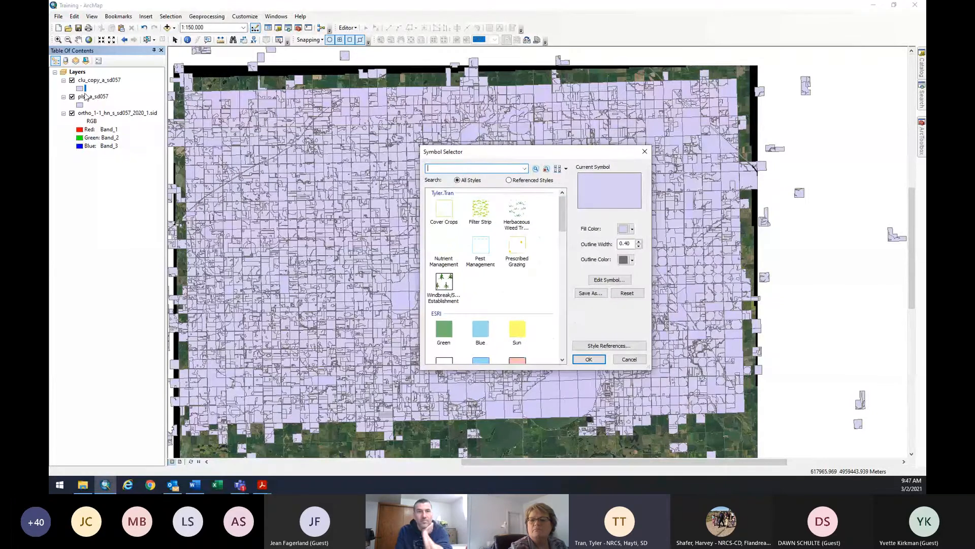
Give the clu_copy_a_sd057 symbol no fill and a yellow outline.
click(632, 229)
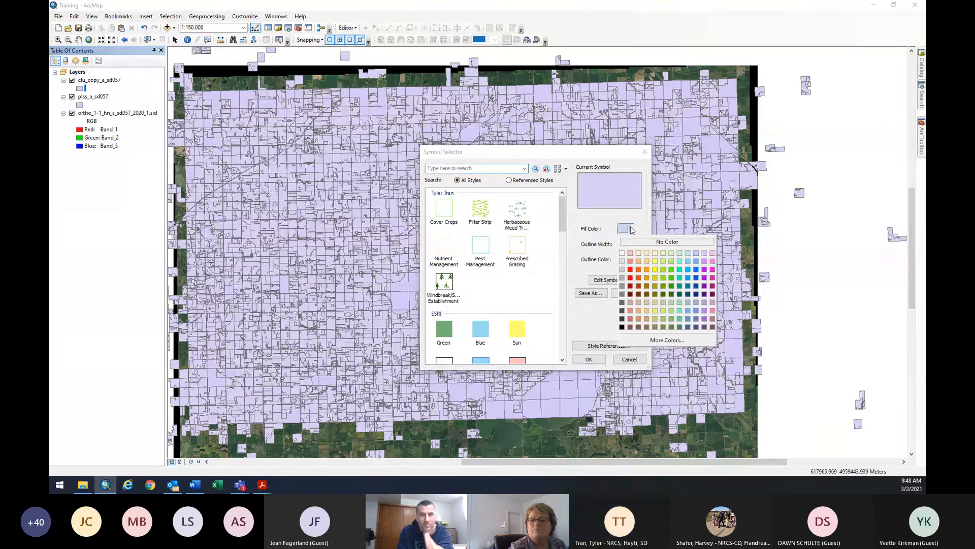
click(593, 218)
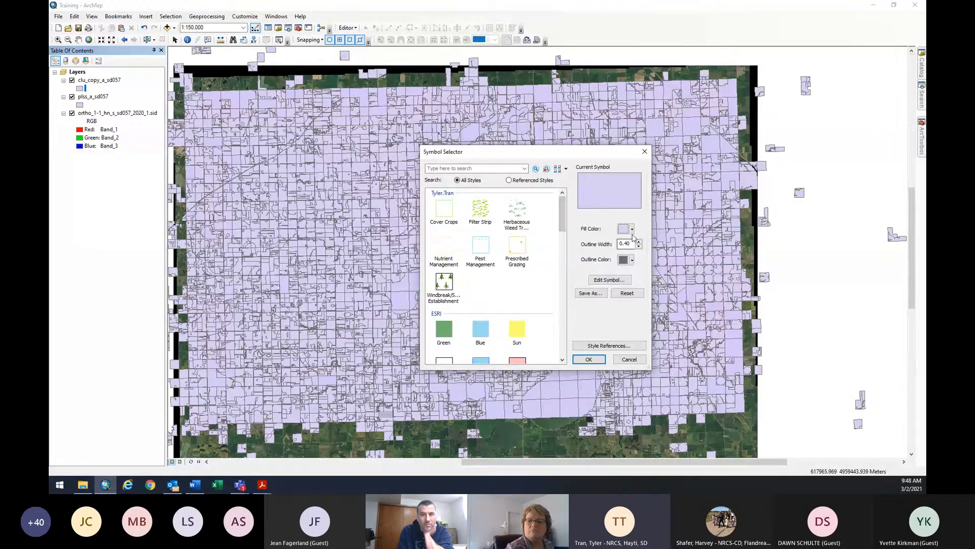
click(630, 230)
click(662, 237)
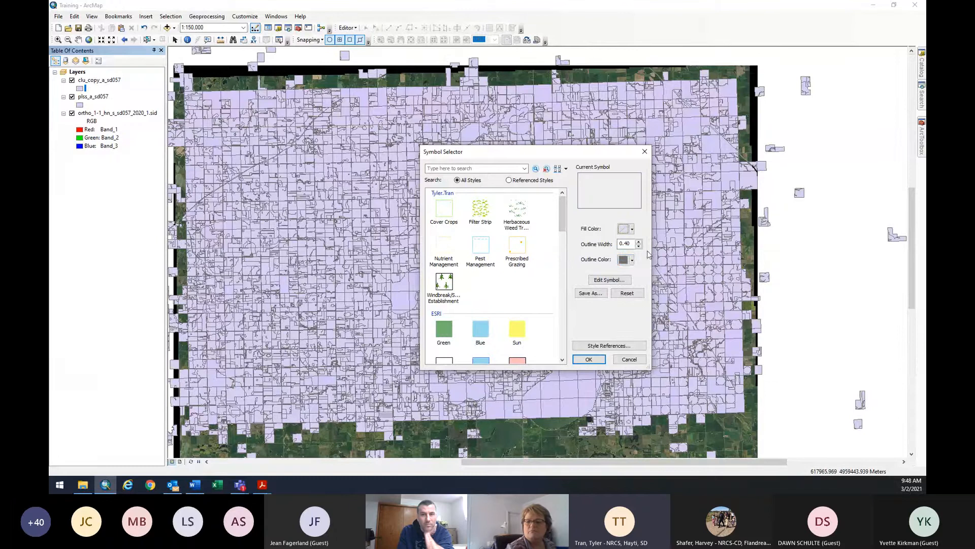
click(630, 261)
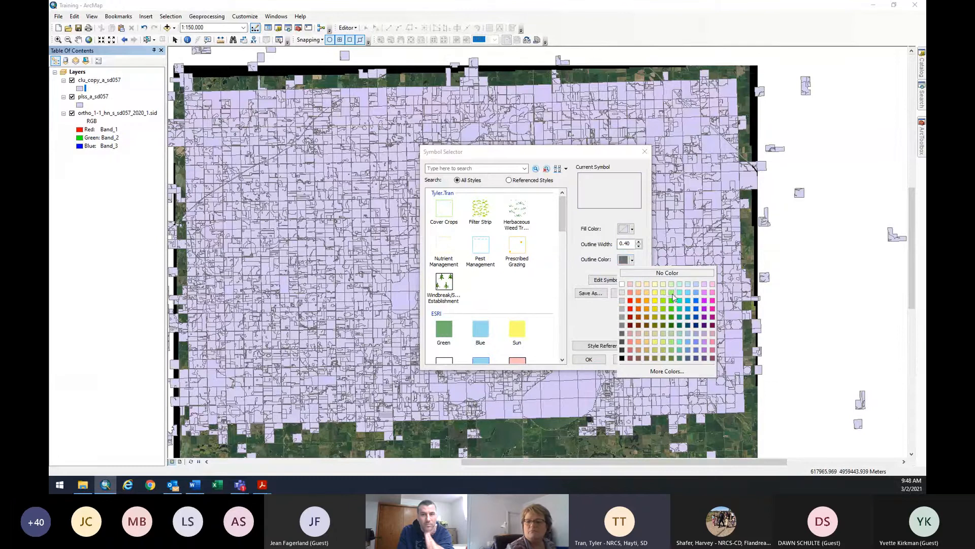
click(656, 300)
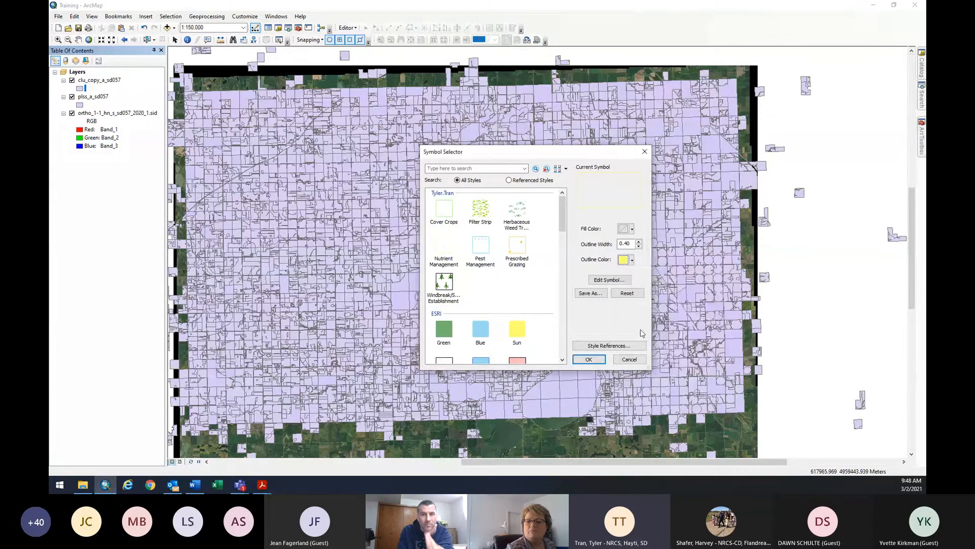
click(589, 360)
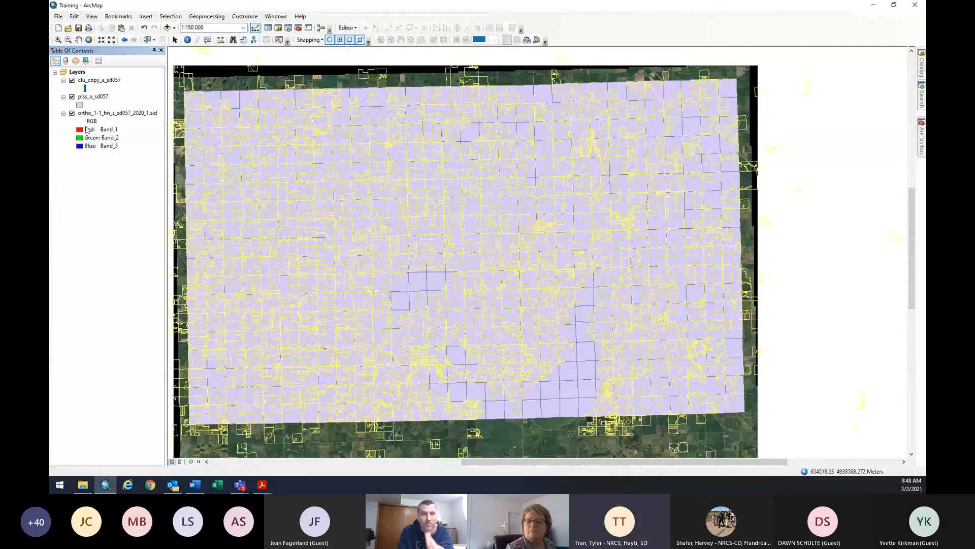
Give the plss_a_sd057 symbol no fill and a salmon outline.
click(80, 104)
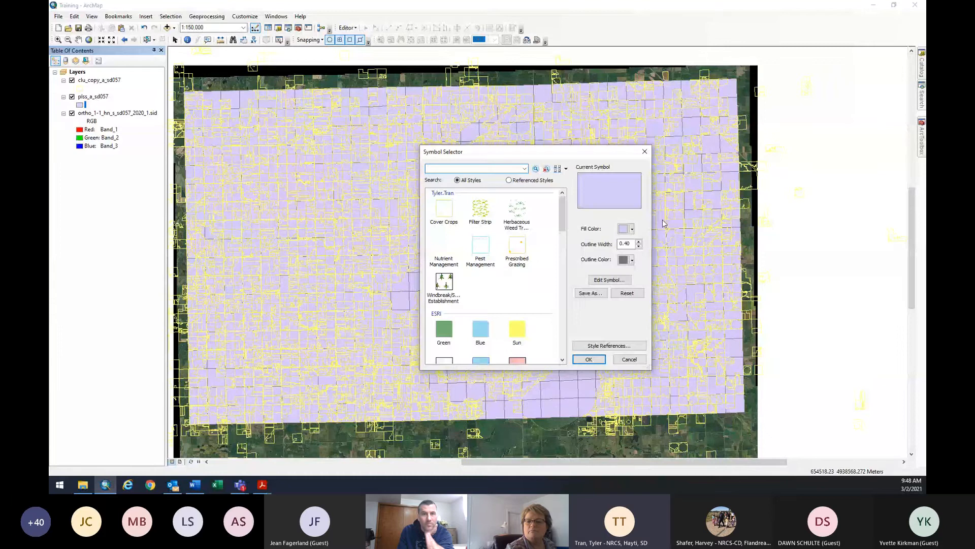
click(632, 229)
click(668, 242)
click(633, 260)
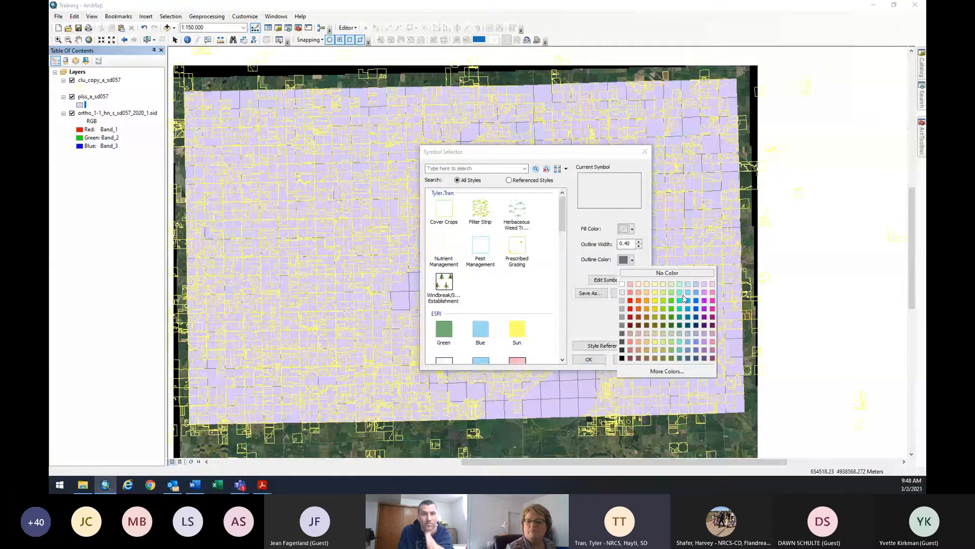
click(638, 292)
click(602, 358)
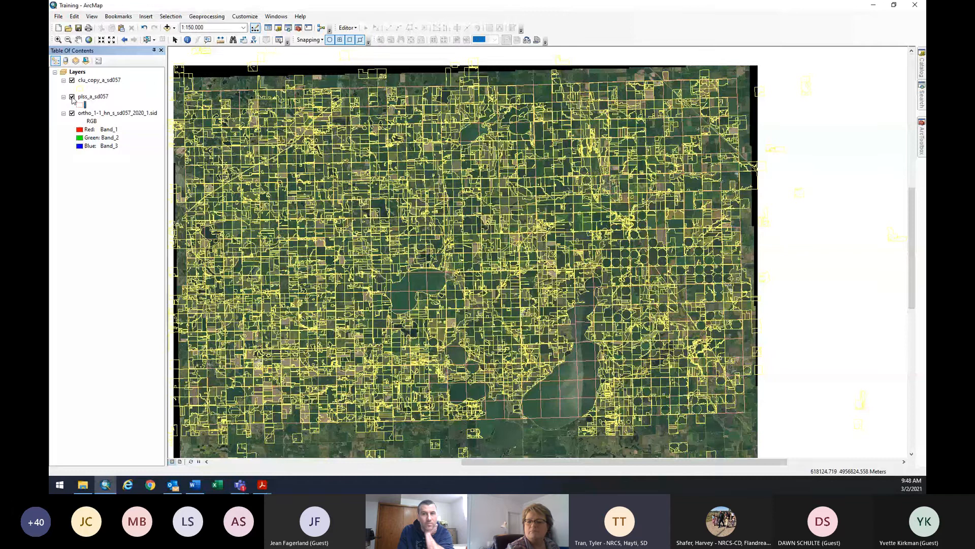
Hide the CLU and PLSS layers, then pan and zoom the imagery to 1:13,014 near a lake and town.
click(73, 96)
click(72, 80)
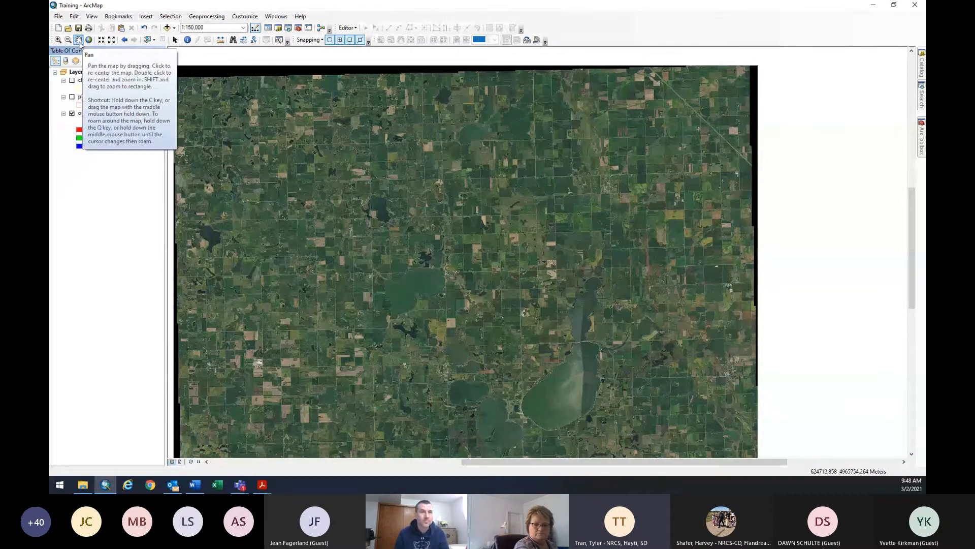
click(79, 41)
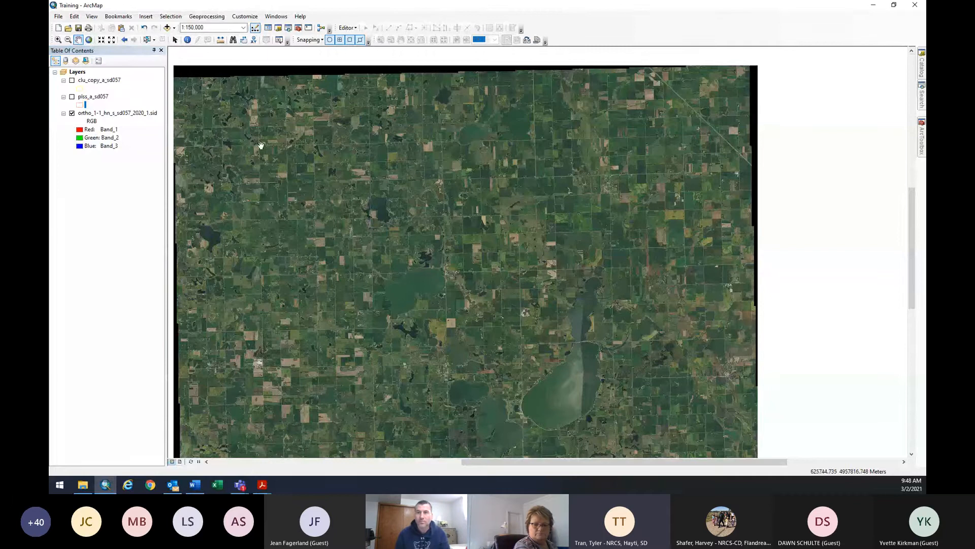
drag(272, 151, 347, 144)
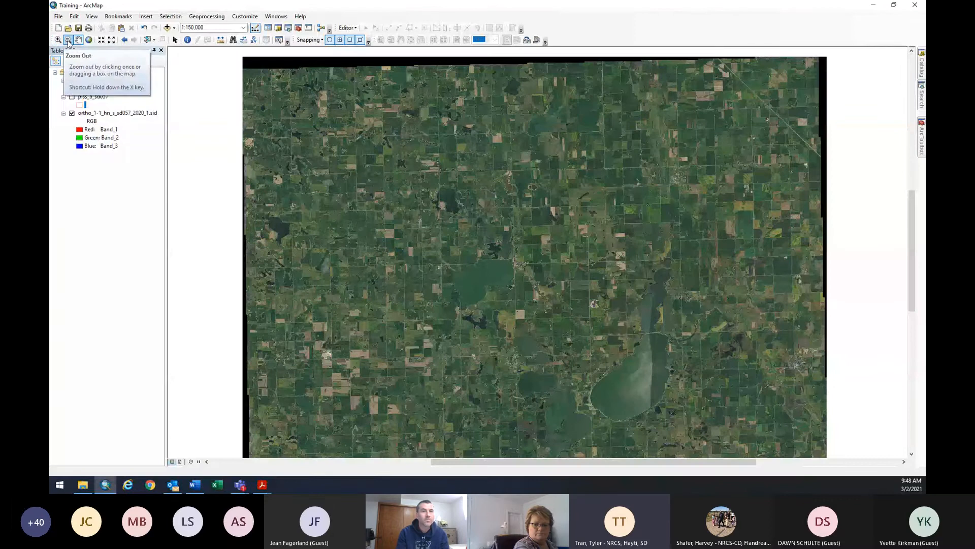
click(58, 40)
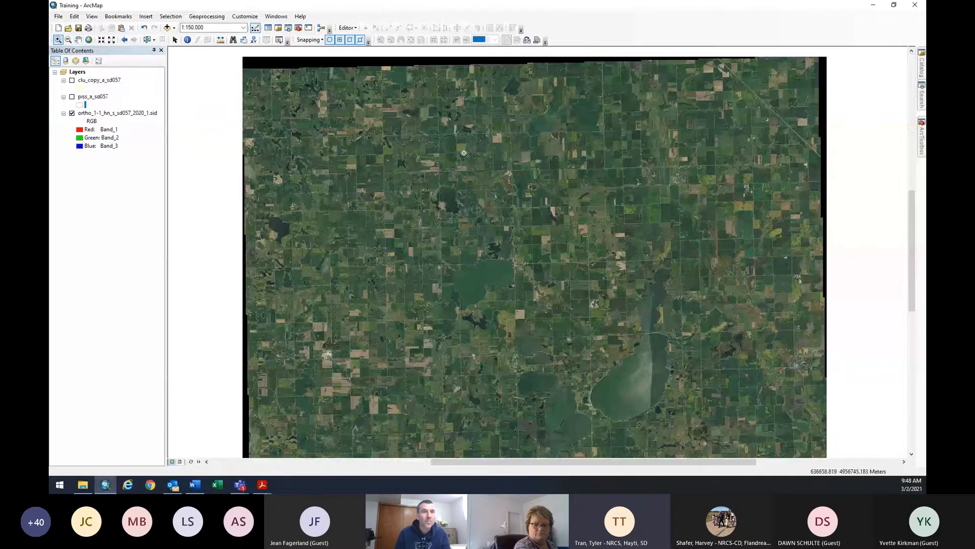
drag(503, 239, 538, 276)
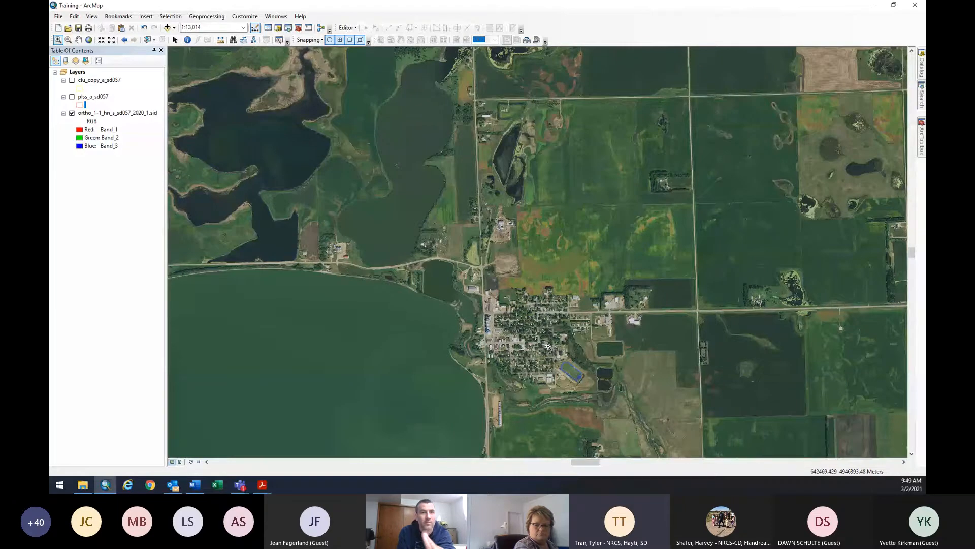
Open Add Data, switch Look in to Folder Connections, and start Connect To Folder.
click(167, 28)
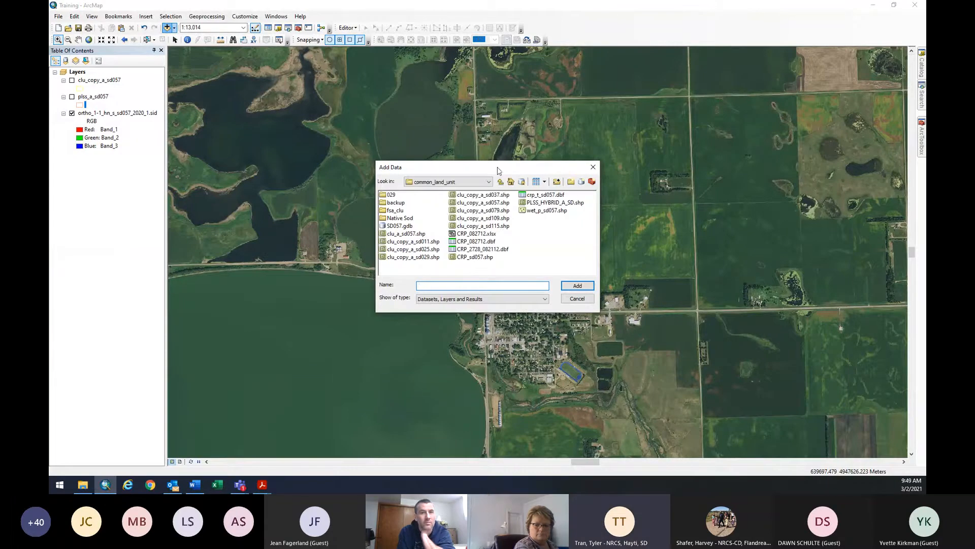
click(489, 183)
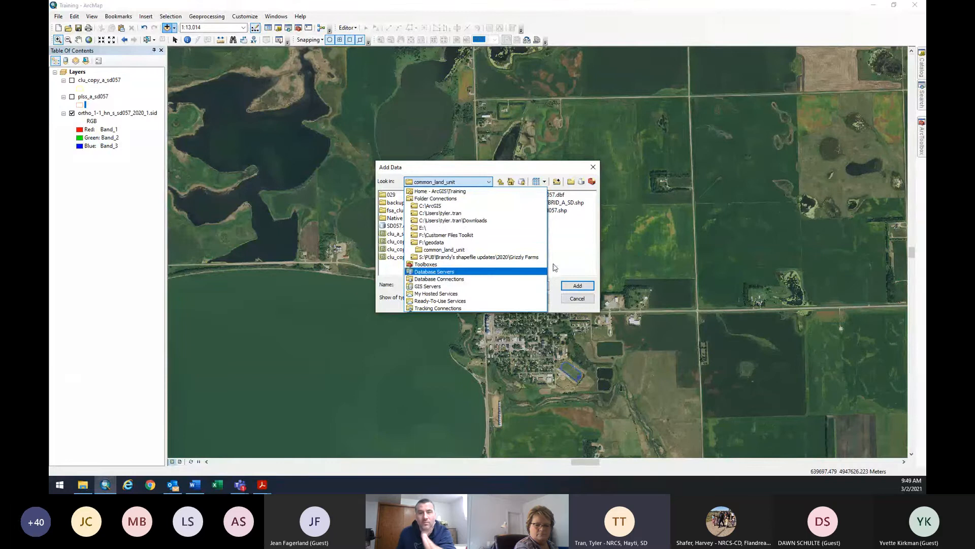
click(439, 199)
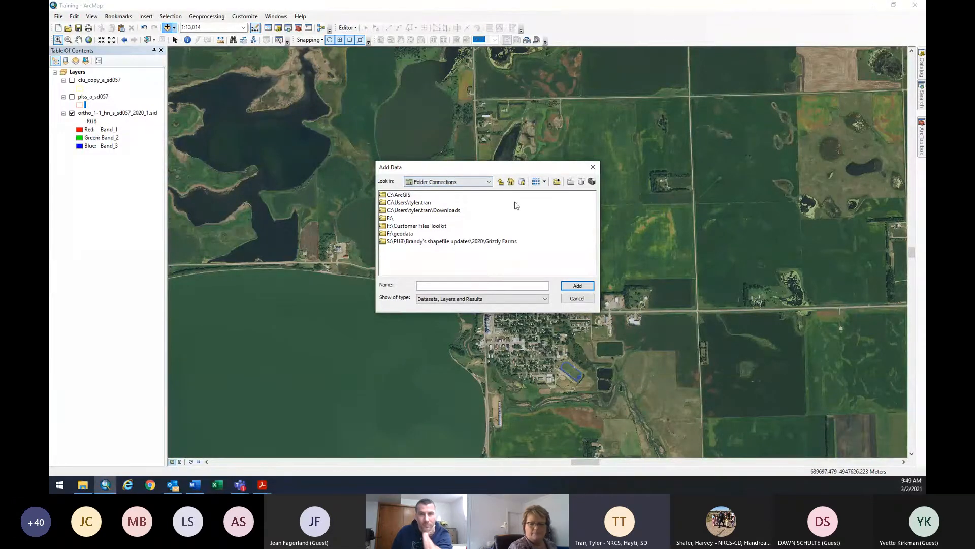
click(557, 185)
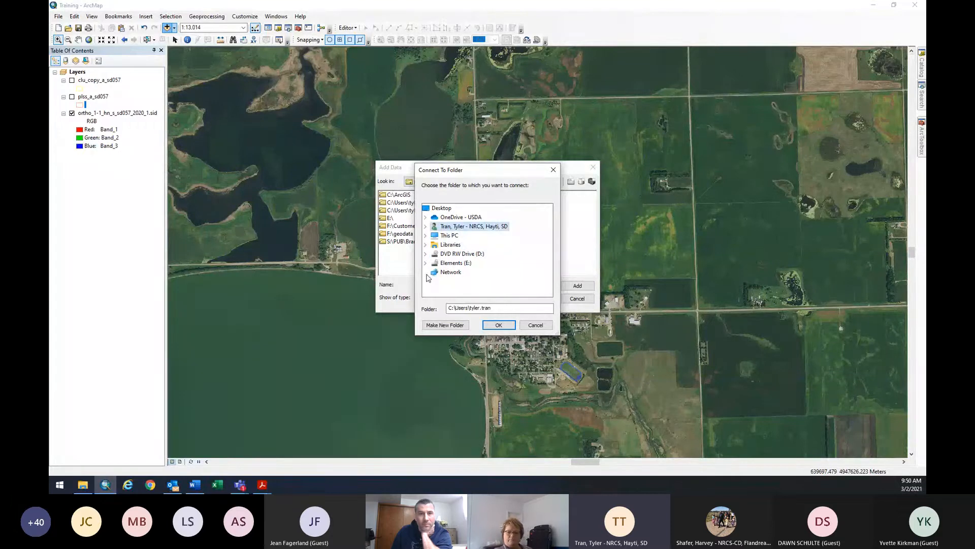
Connect the F:\geodata folder under Folder Connections.
click(426, 236)
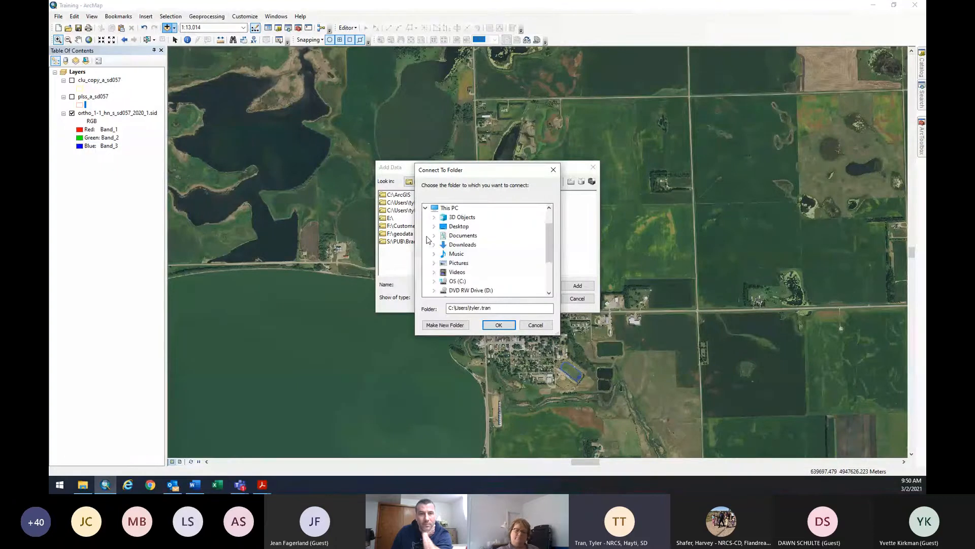
scroll(457, 242, down, 2)
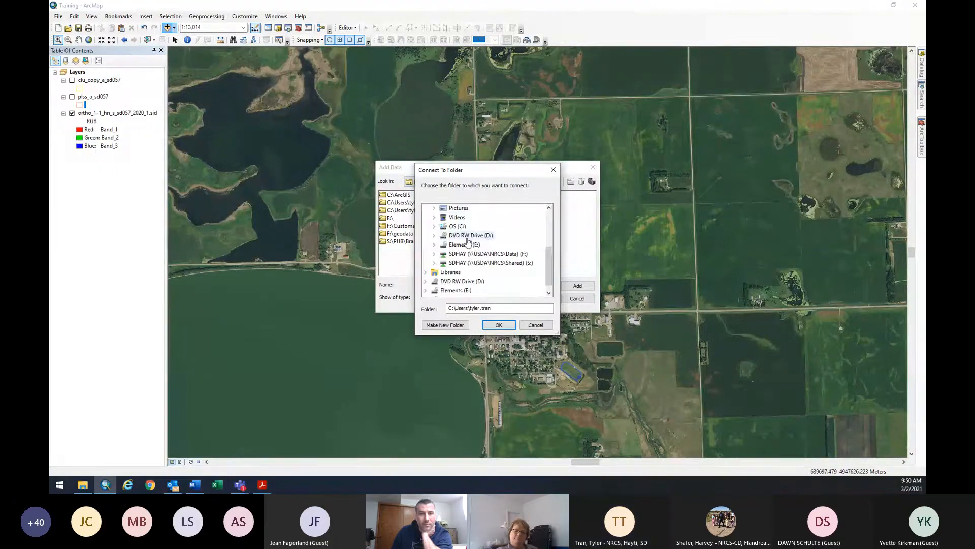
double_click(468, 254)
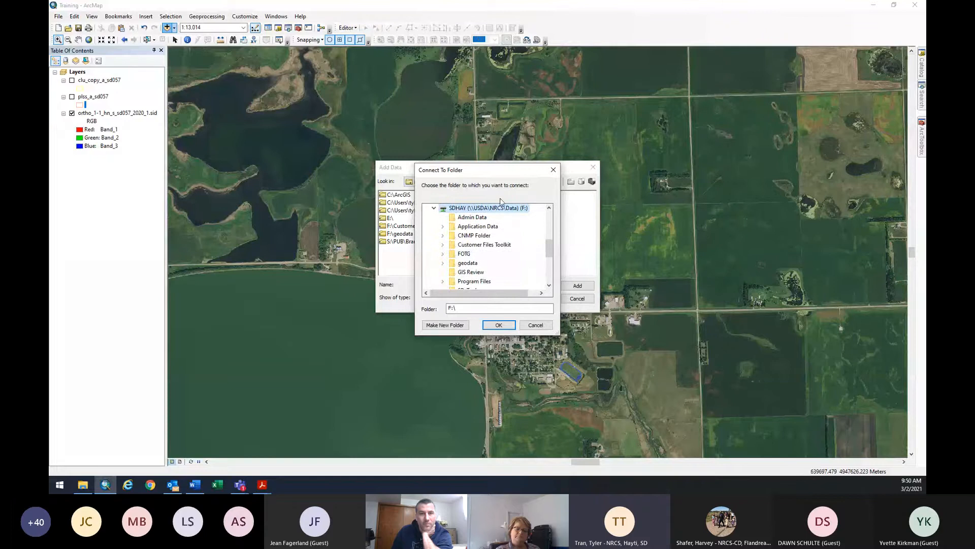
double_click(469, 263)
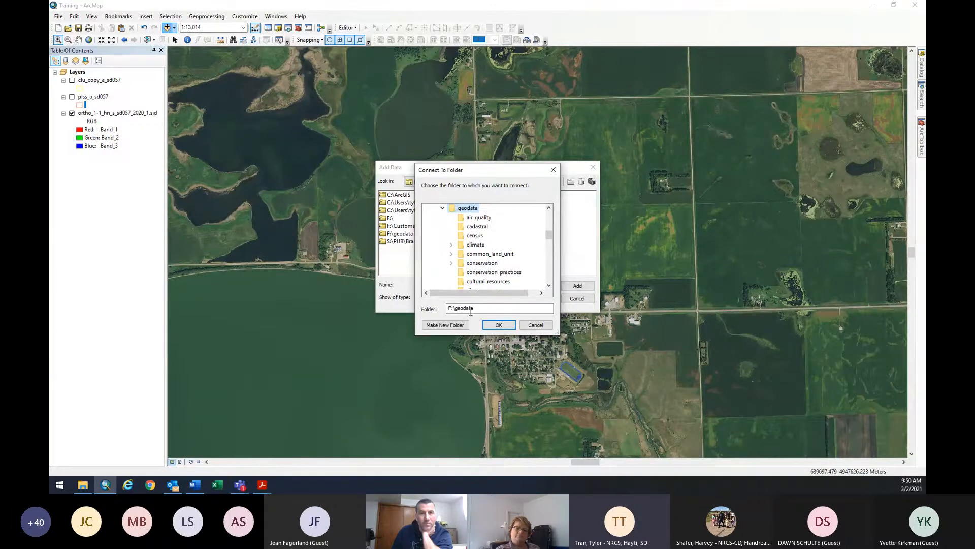
click(498, 326)
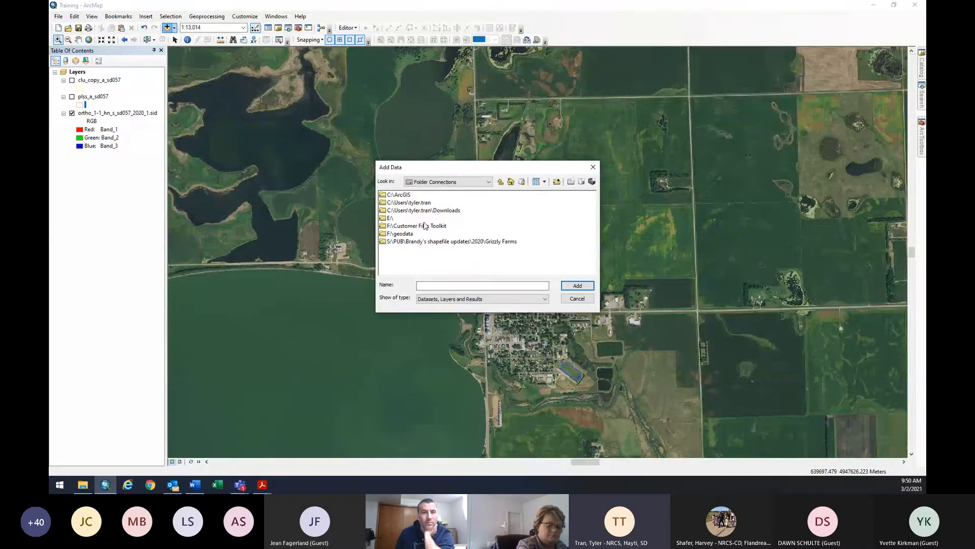
Connect the C:\ArcGIS folder as a second folder connection.
click(556, 182)
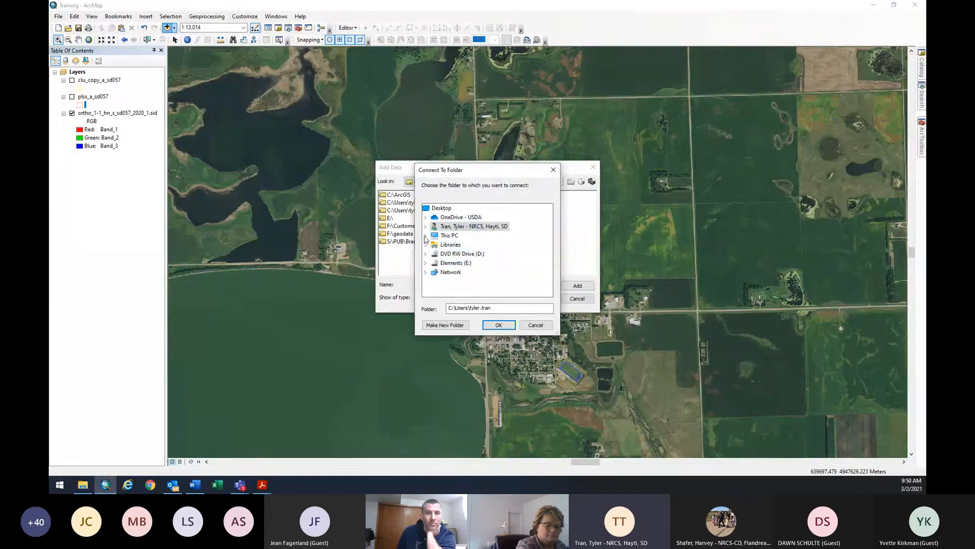
click(425, 235)
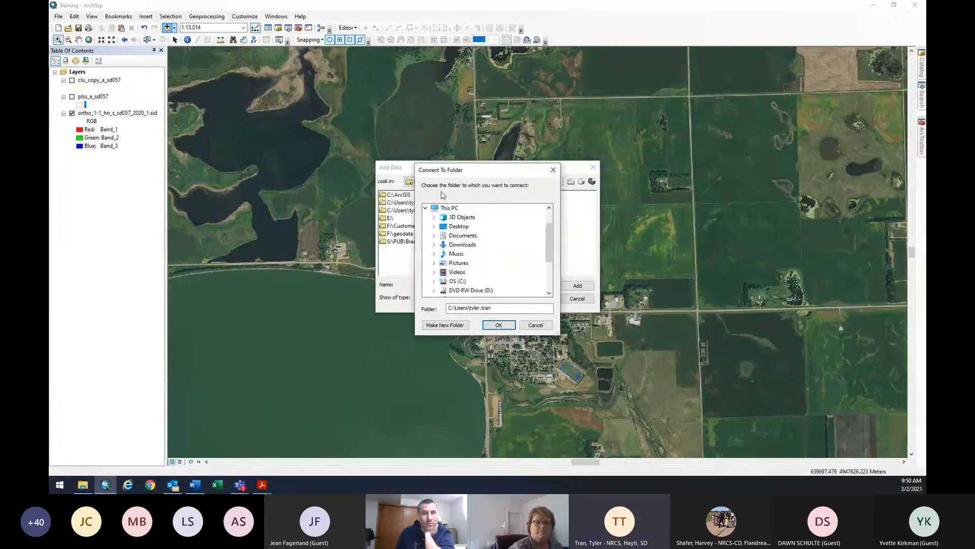
double_click(455, 283)
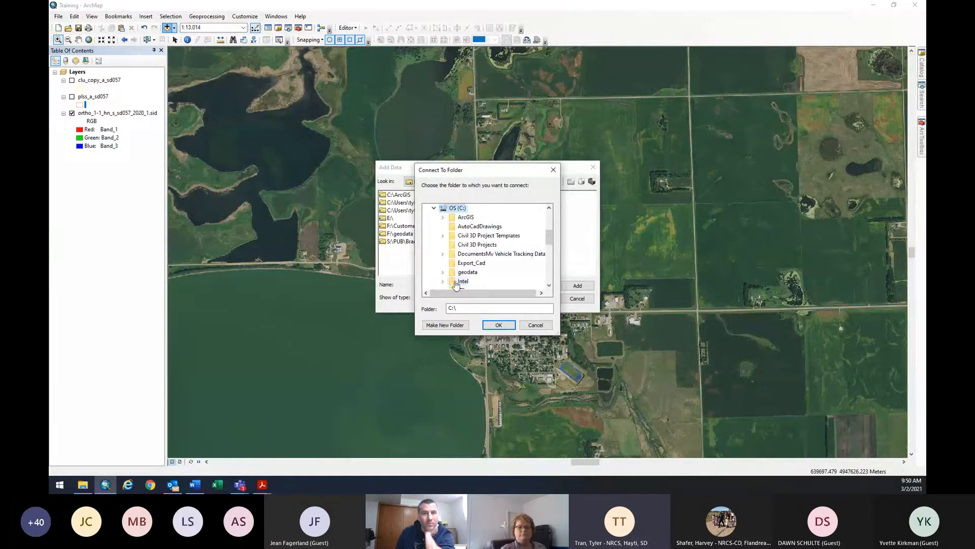
double_click(454, 216)
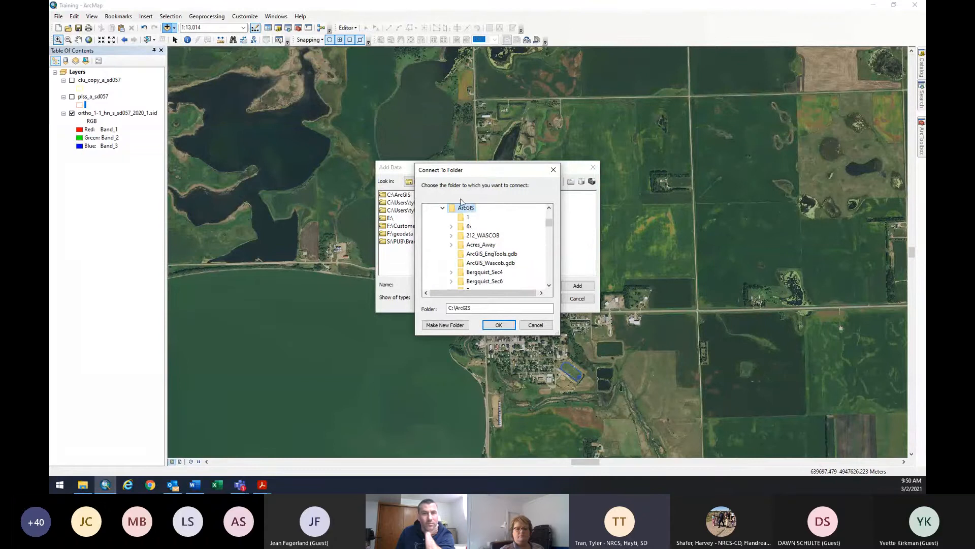
click(499, 325)
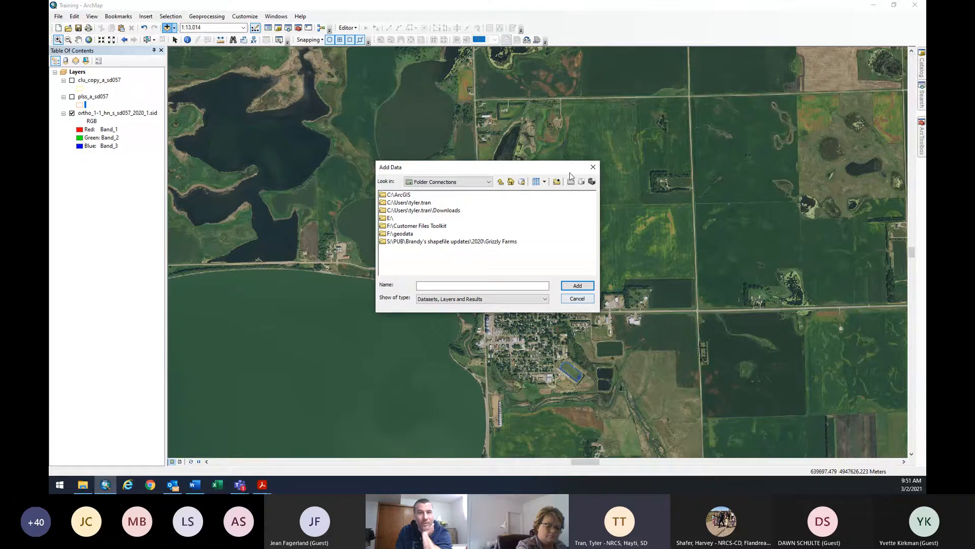
Reopen Add Data and begin another folder connection, then cancel both dialogs without adding anything.
click(593, 167)
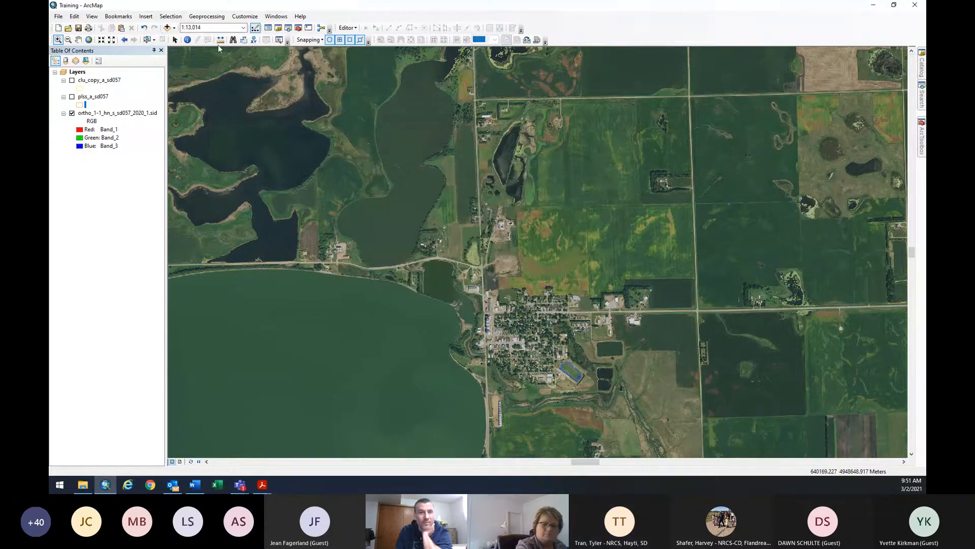
click(167, 28)
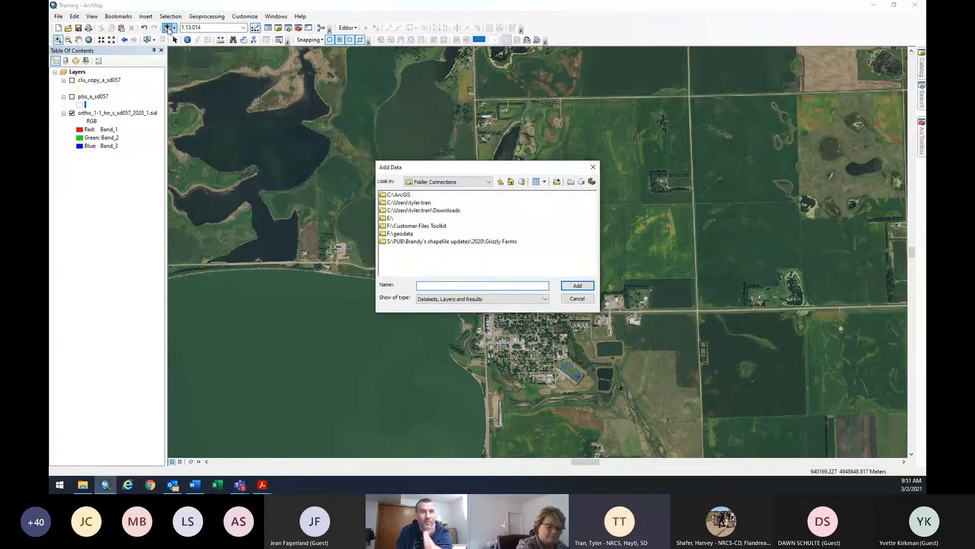
click(558, 183)
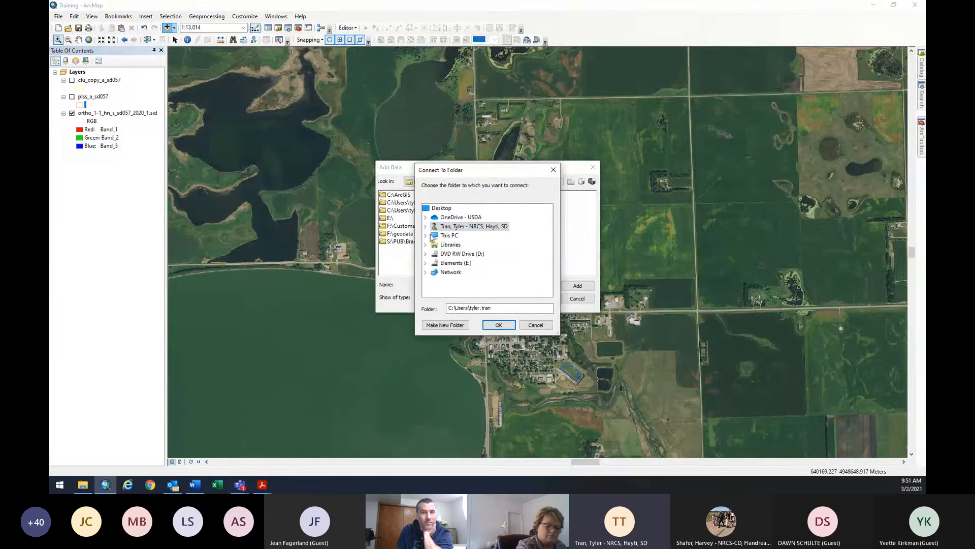
click(426, 235)
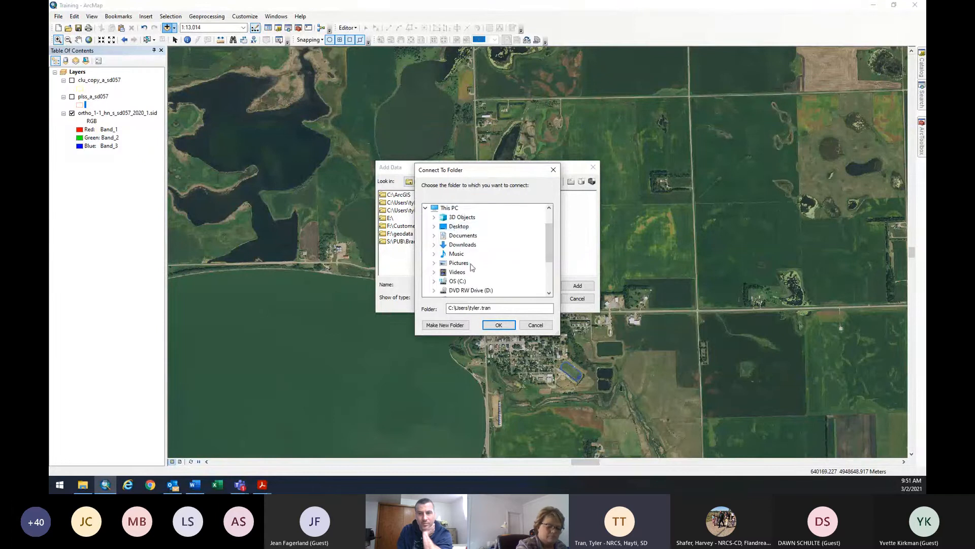
scroll(473, 274, down, 2)
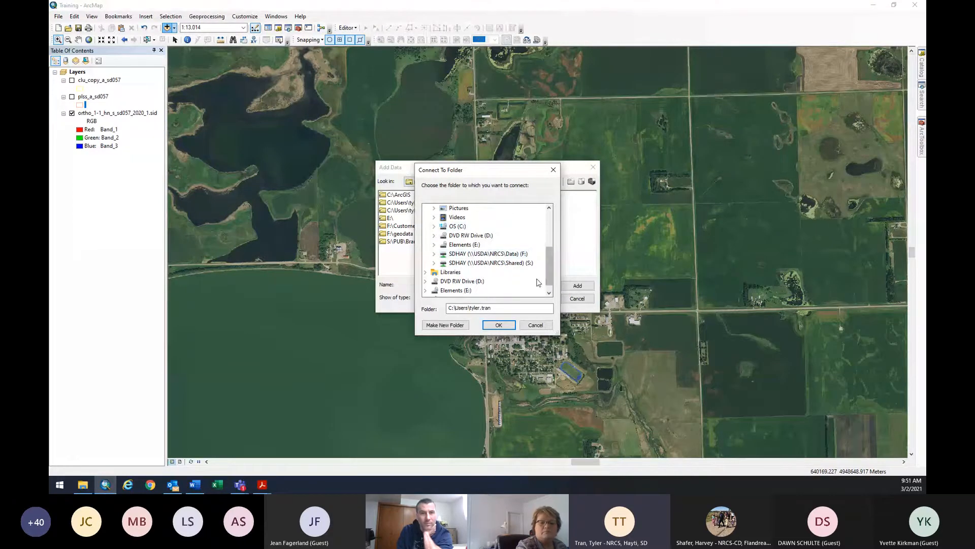
click(535, 325)
click(579, 299)
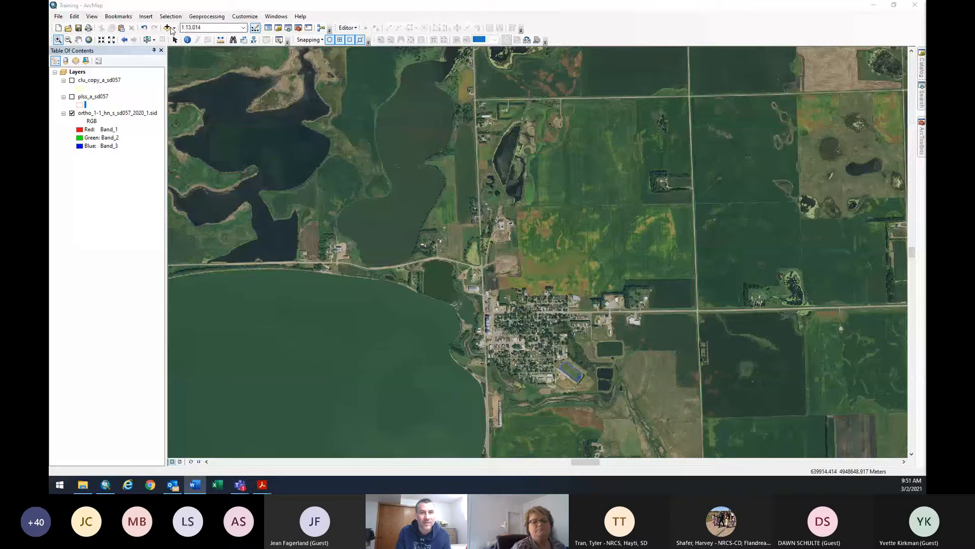
click(167, 27)
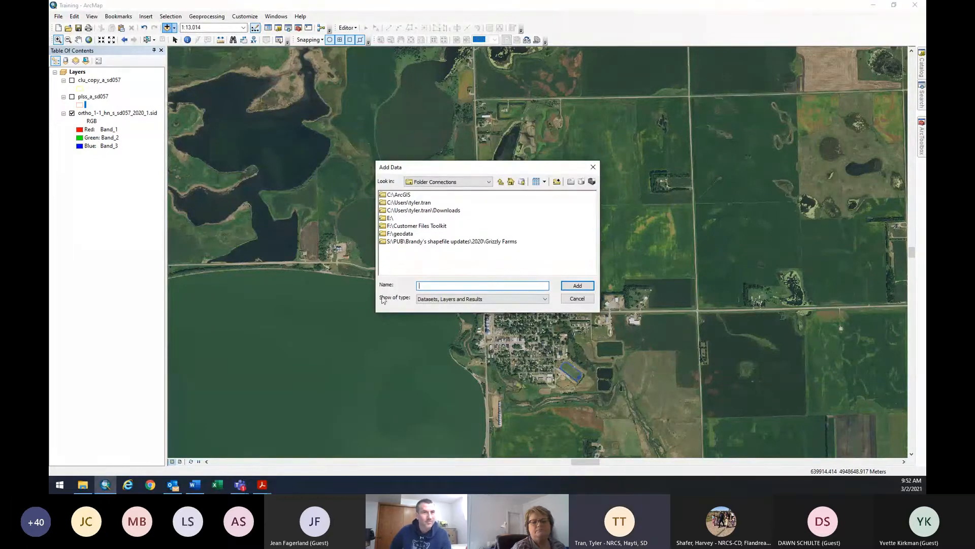
mouse_move(380, 167)
mouse_down()
mouse_move(377, 153)
mouse_move(386, 164)
mouse_up()
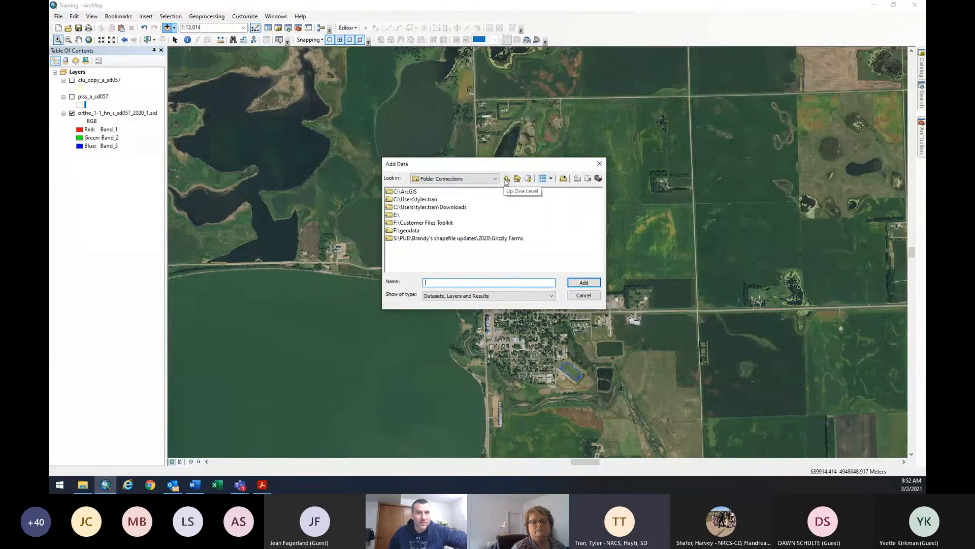
click(551, 180)
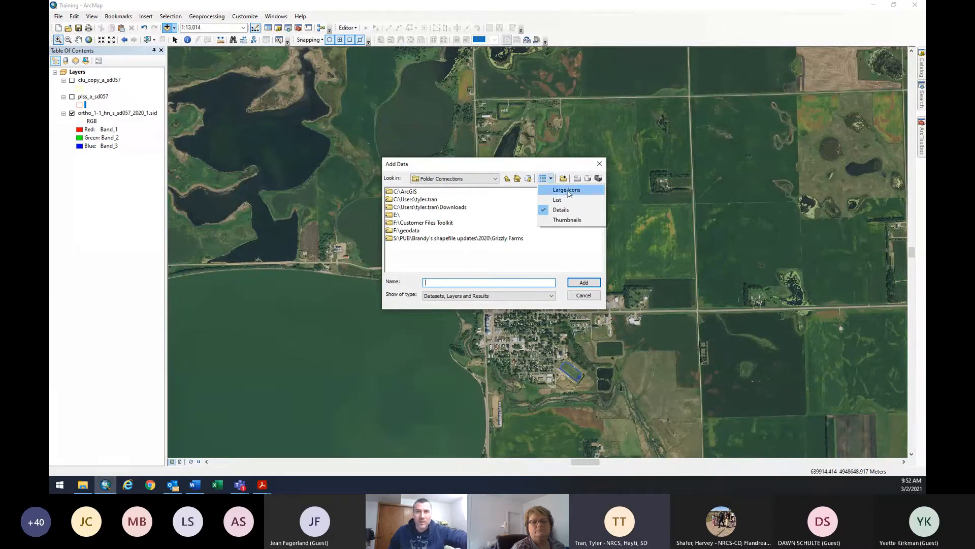
click(559, 189)
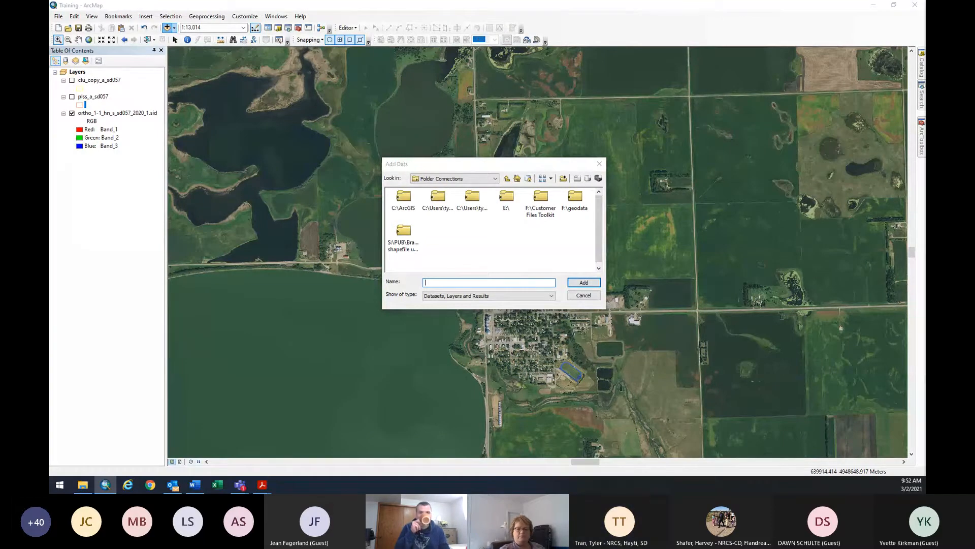
key(alt+Tab)
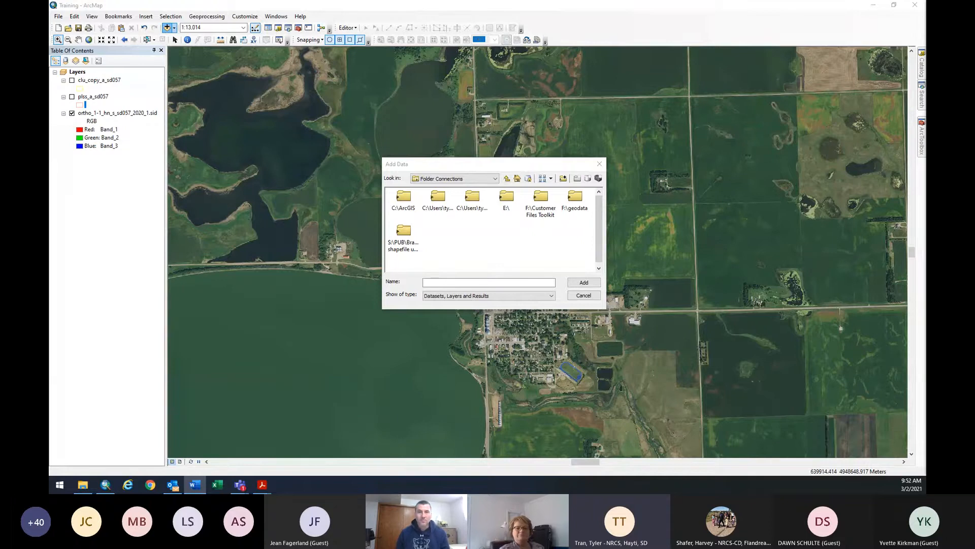
click(604, 161)
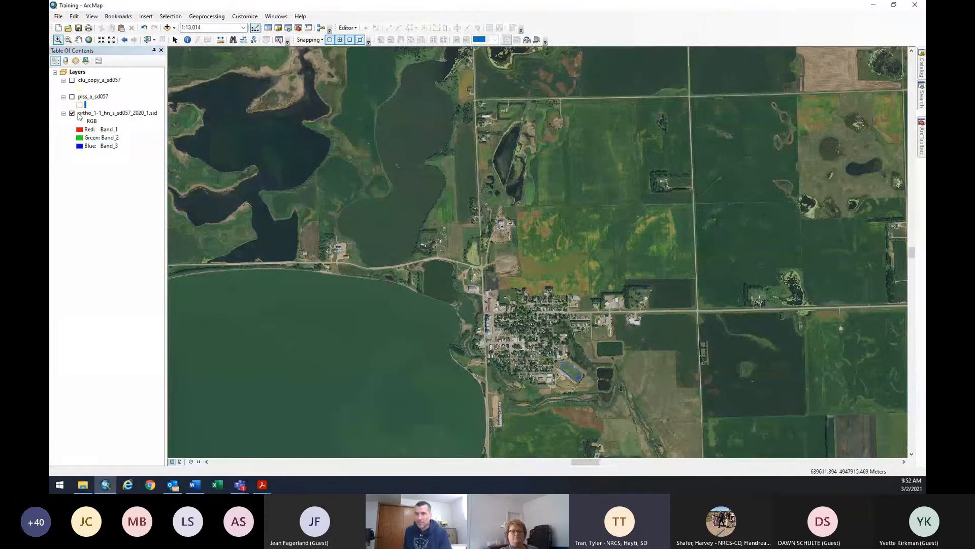
Zoom to the full 2020 ortho layer extent, then zoom in and pan the imagery up and right.
right_click(116, 116)
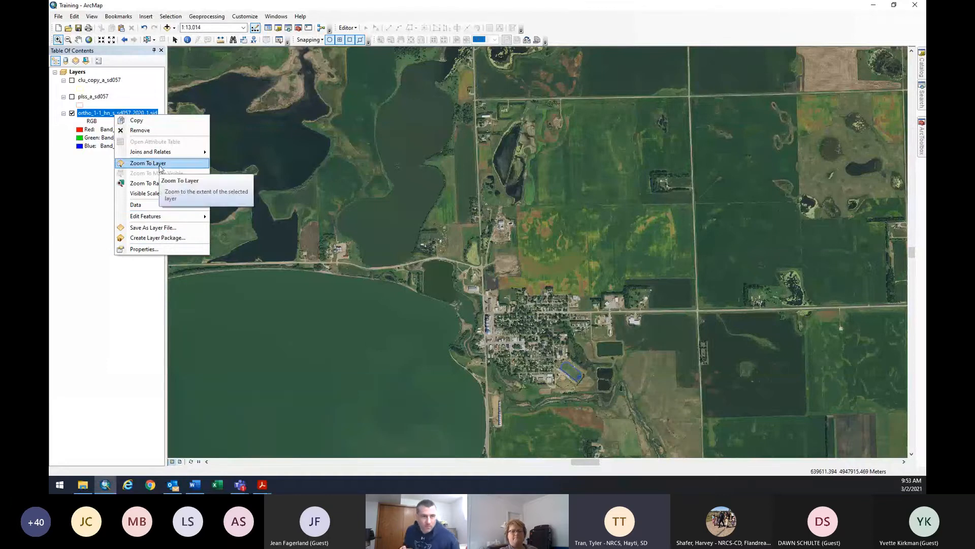
click(155, 164)
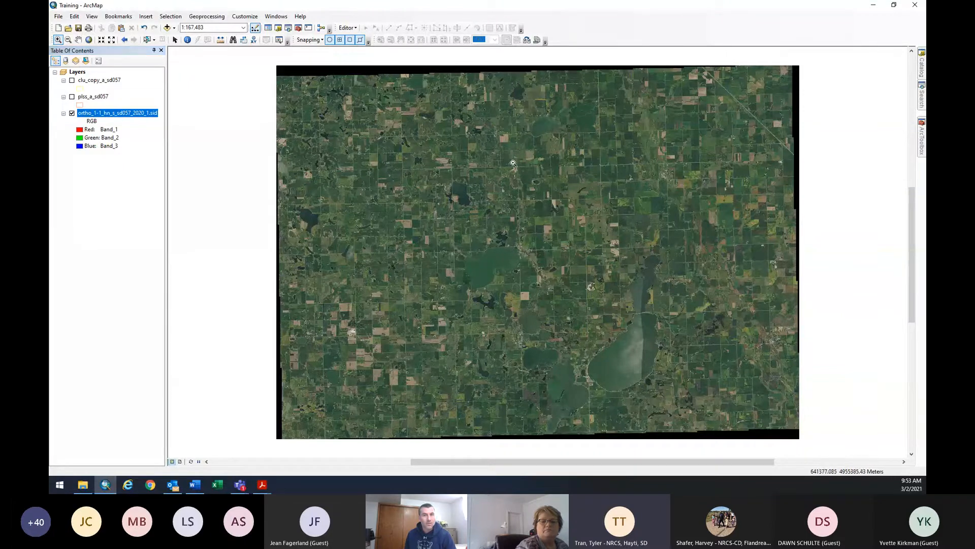
drag(513, 162, 573, 198)
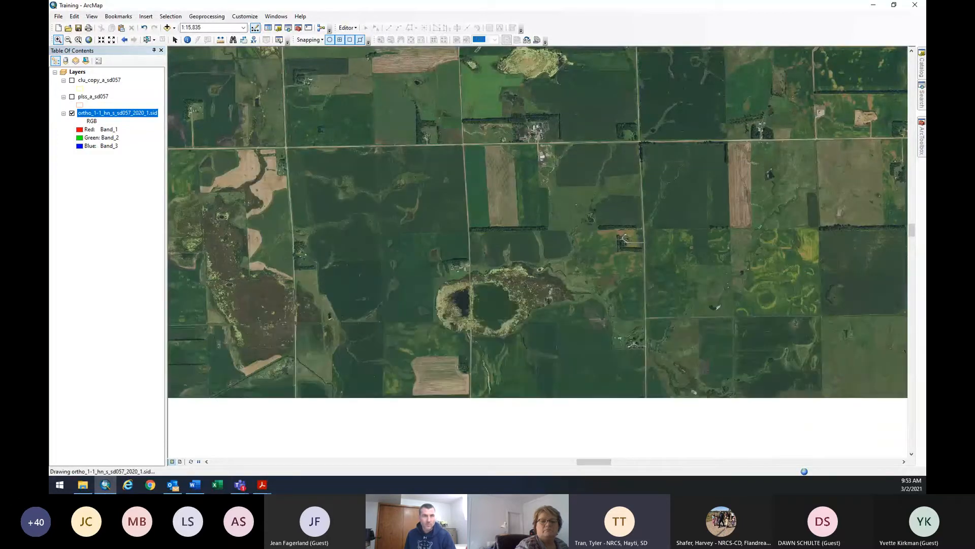
click(78, 40)
drag(206, 275, 540, 242)
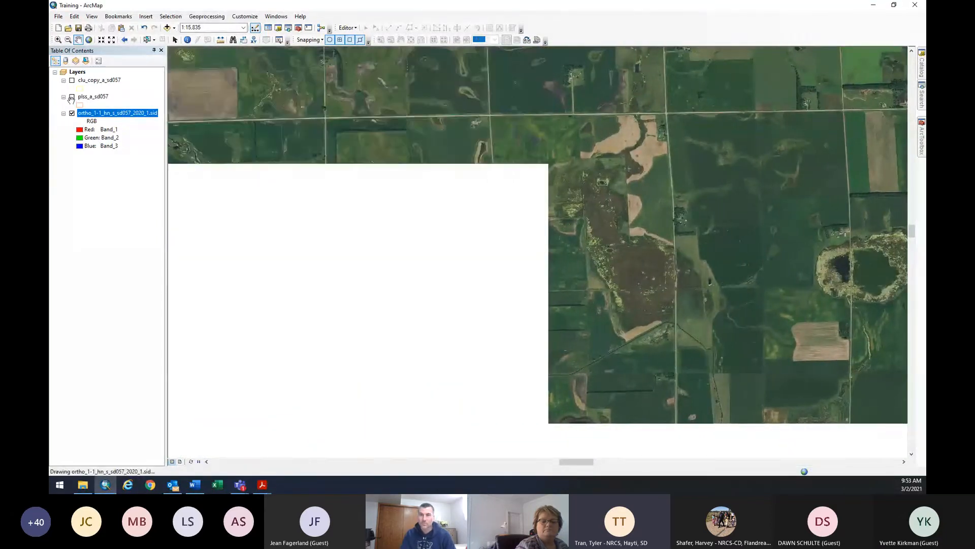
Return to the whole 2020 ortho image at 1:167,483 and bring up Find.
right_click(95, 114)
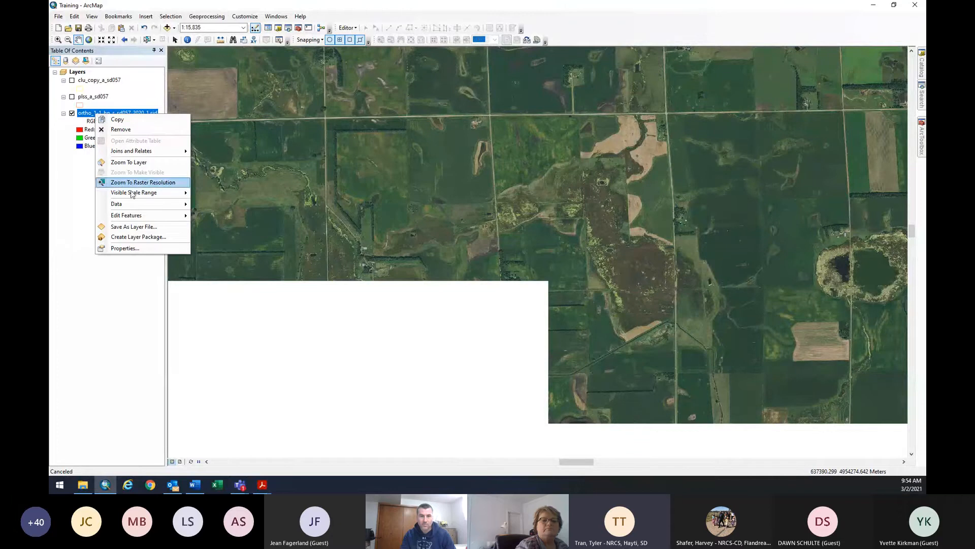
click(133, 162)
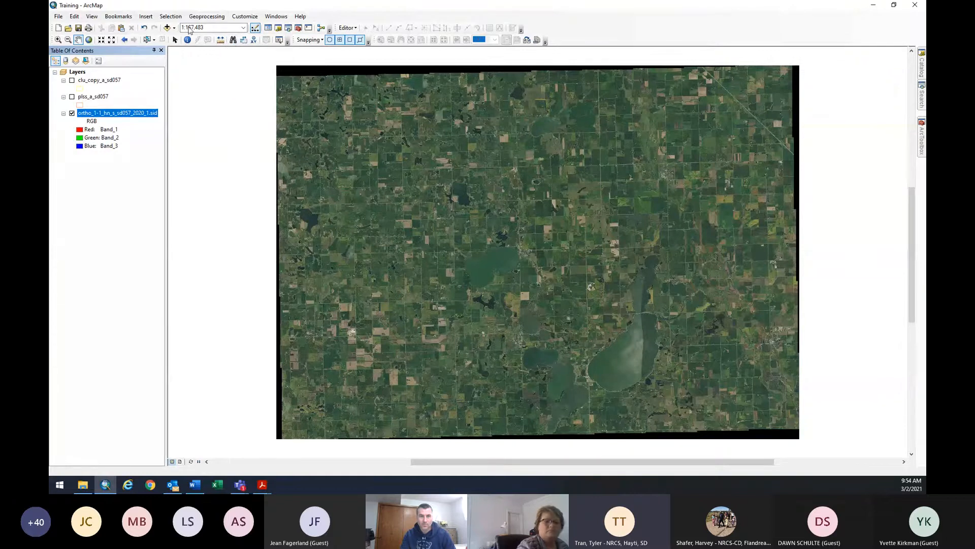
click(233, 40)
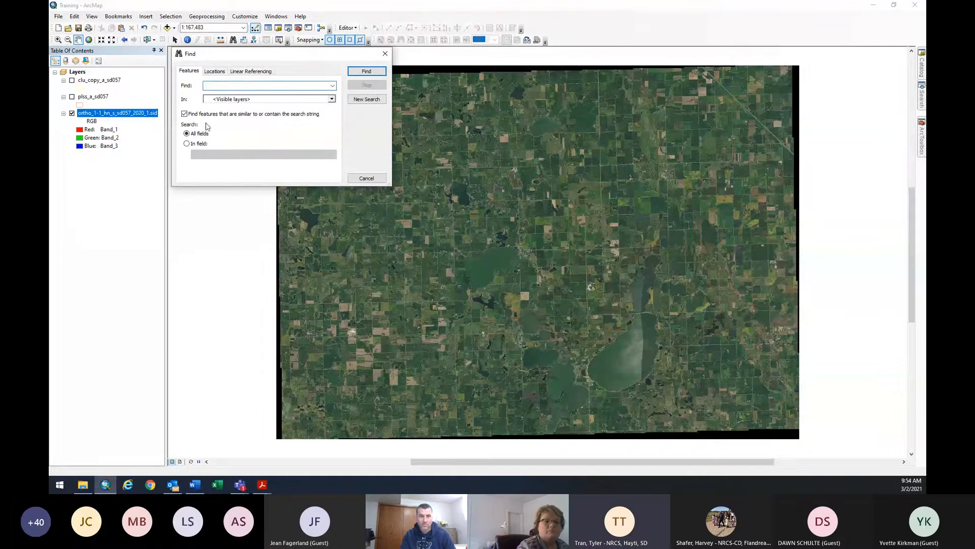
Limit the Find search to the clu_copy_a_sd057 layer's FARMNBR field.
click(228, 100)
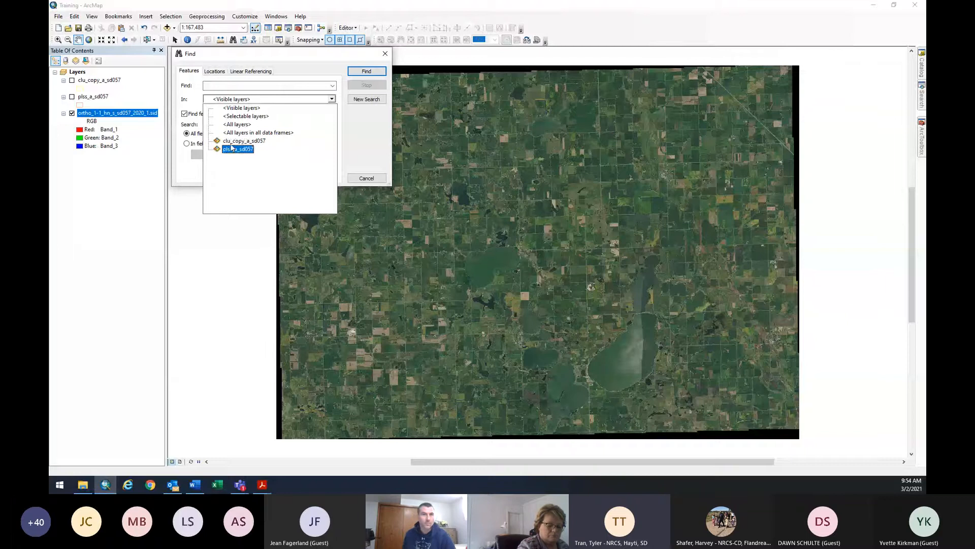
click(249, 144)
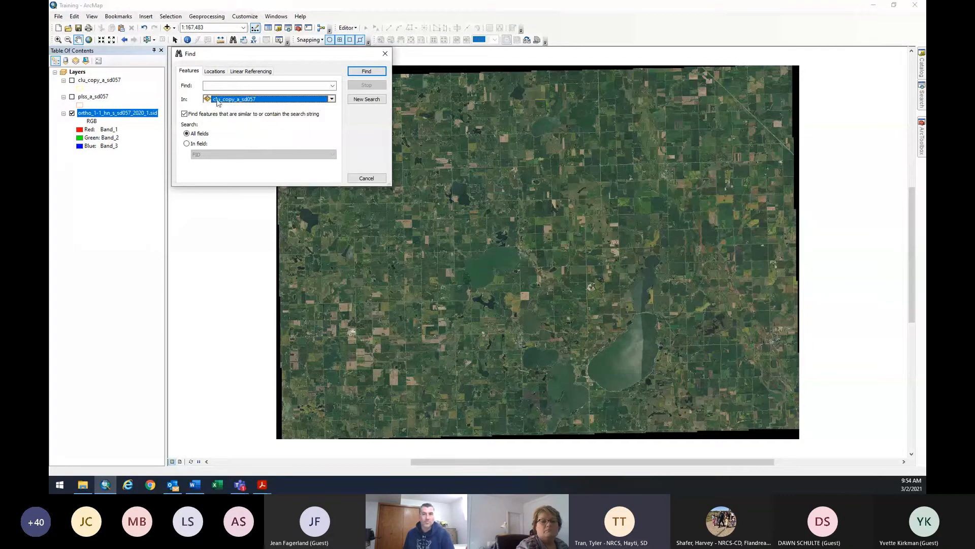
click(187, 143)
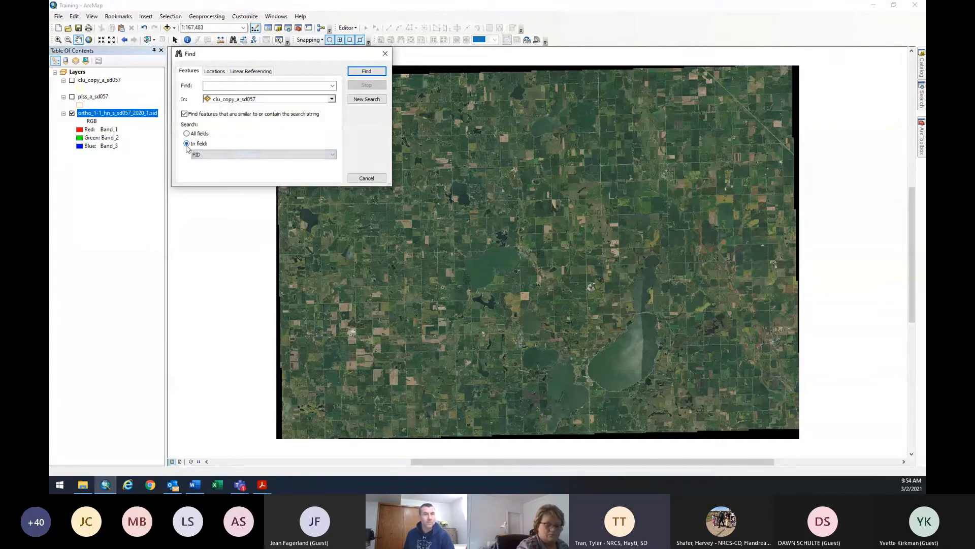
click(209, 154)
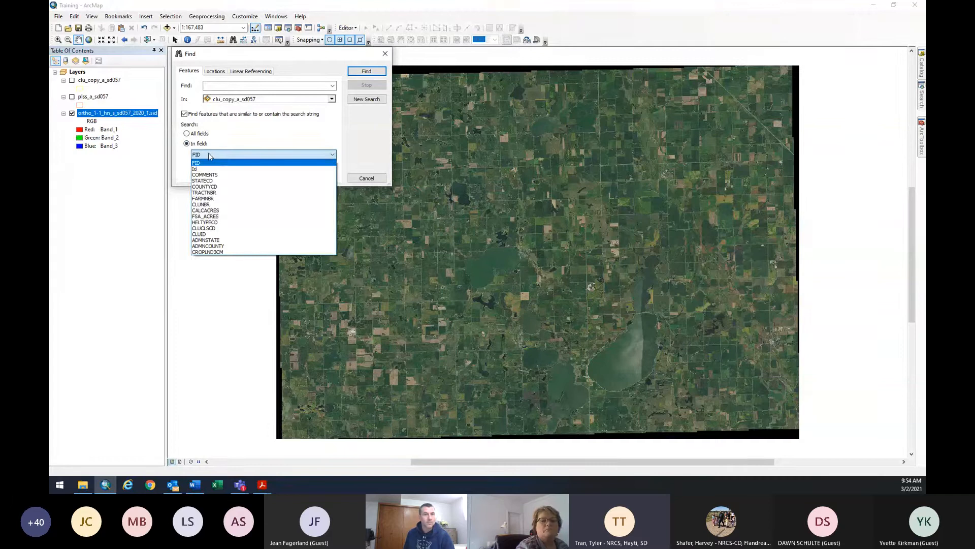
click(208, 198)
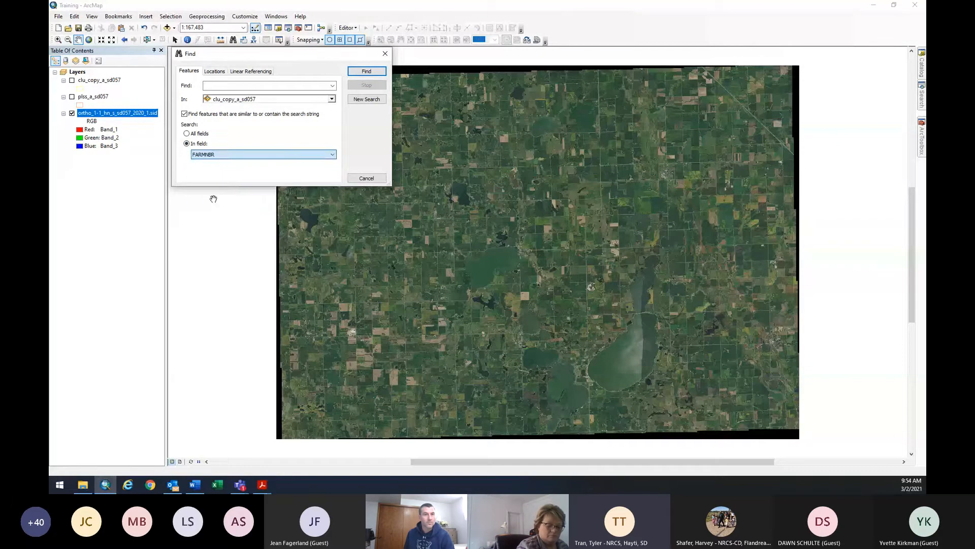
click(214, 87)
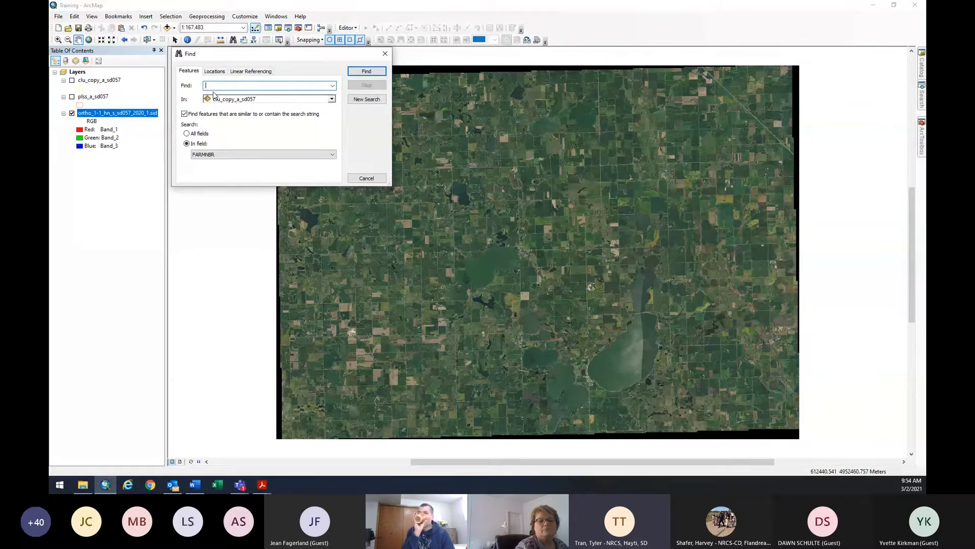
text(507)
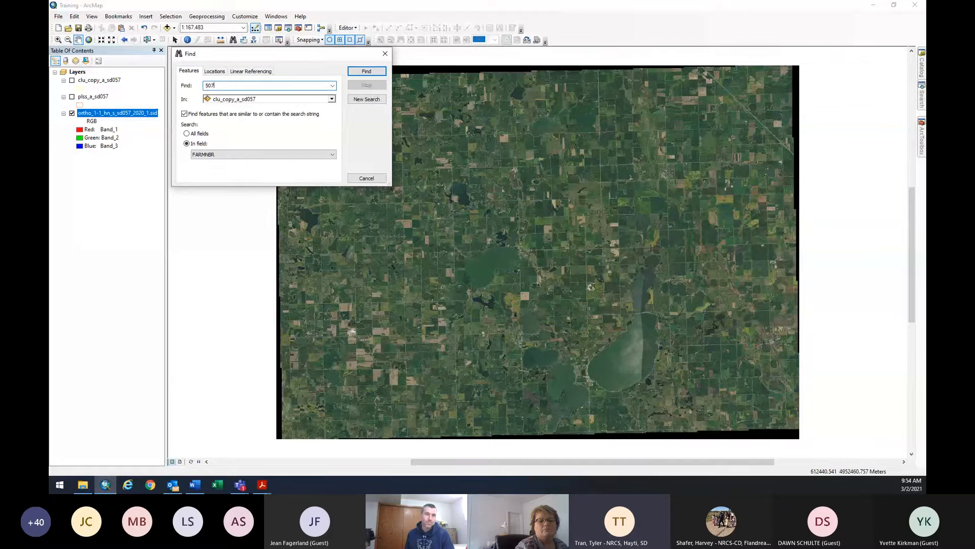
text(3)
click(364, 73)
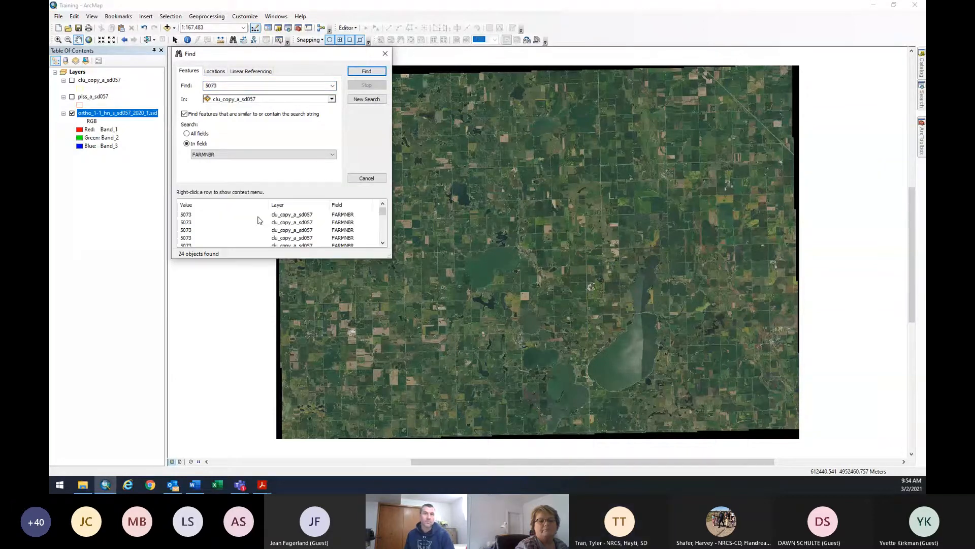
click(226, 215)
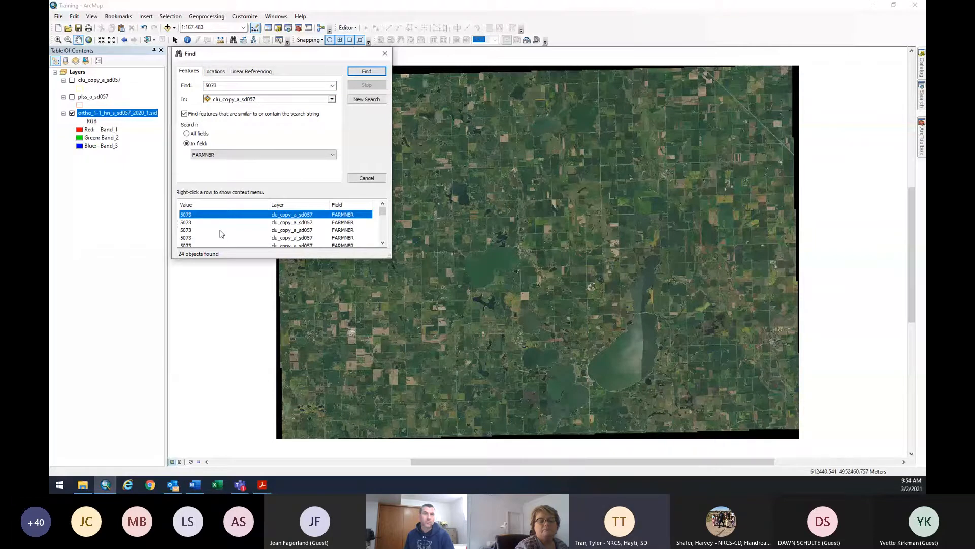
click(221, 231)
click(221, 238)
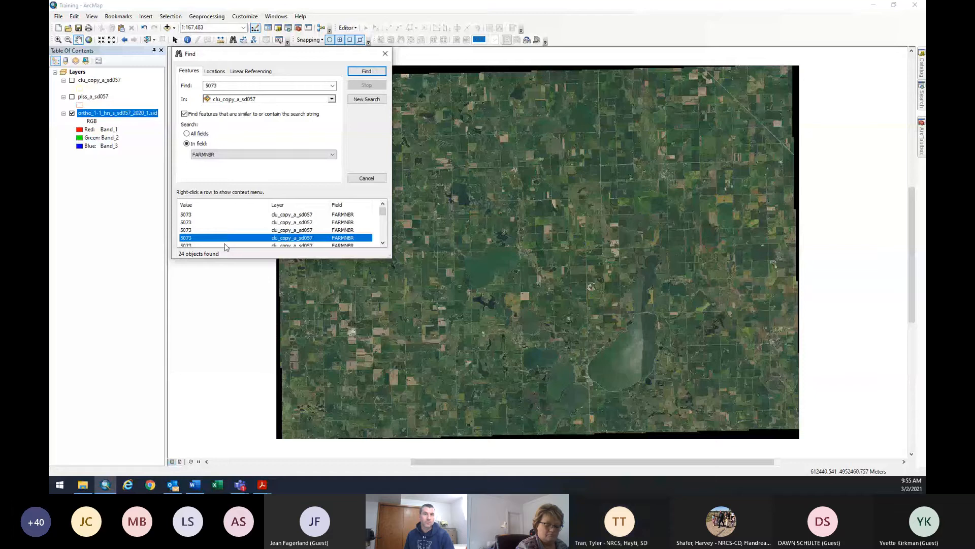
scroll(226, 244, down, 2)
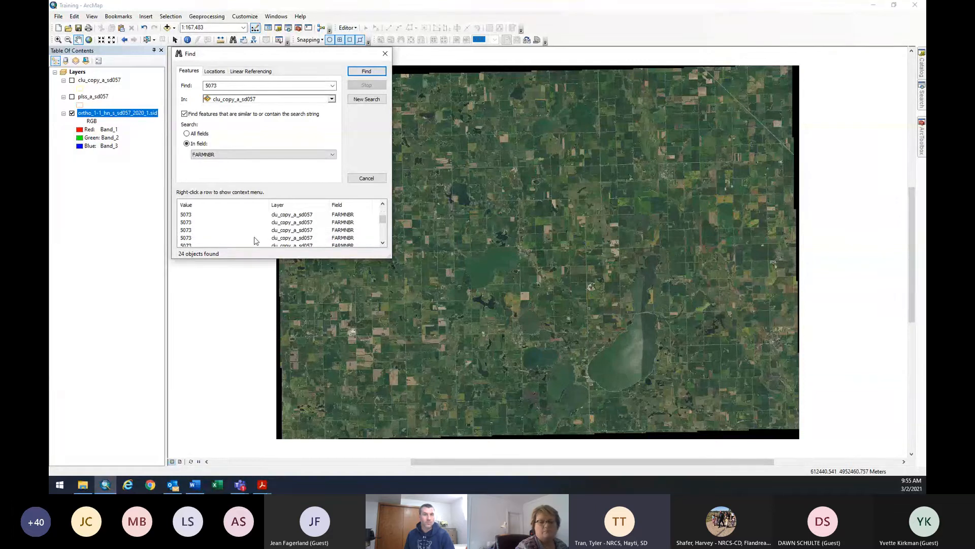
scroll(256, 242, up, 2)
click(249, 215)
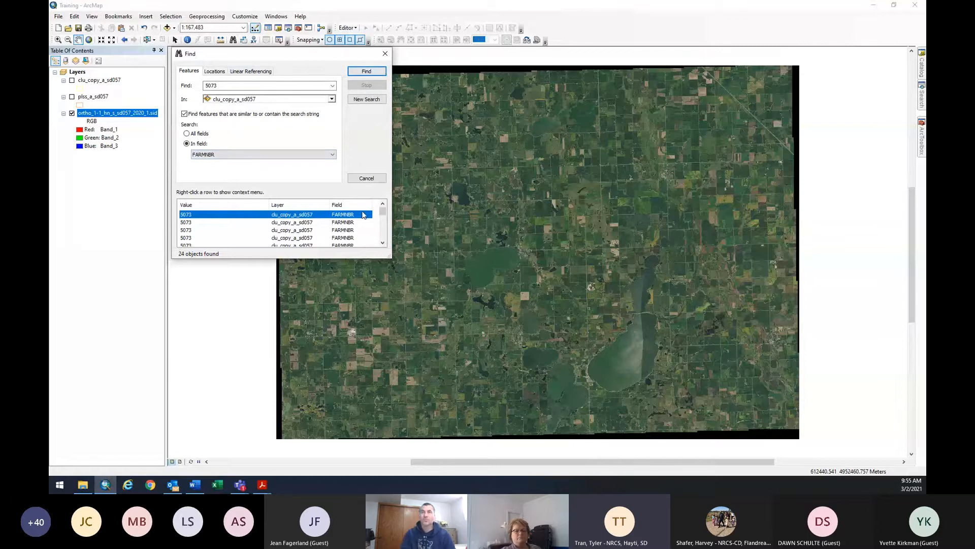
Zoom to the first 5073 field, close Find, and zoom out to 1:12,500.
right_click(339, 215)
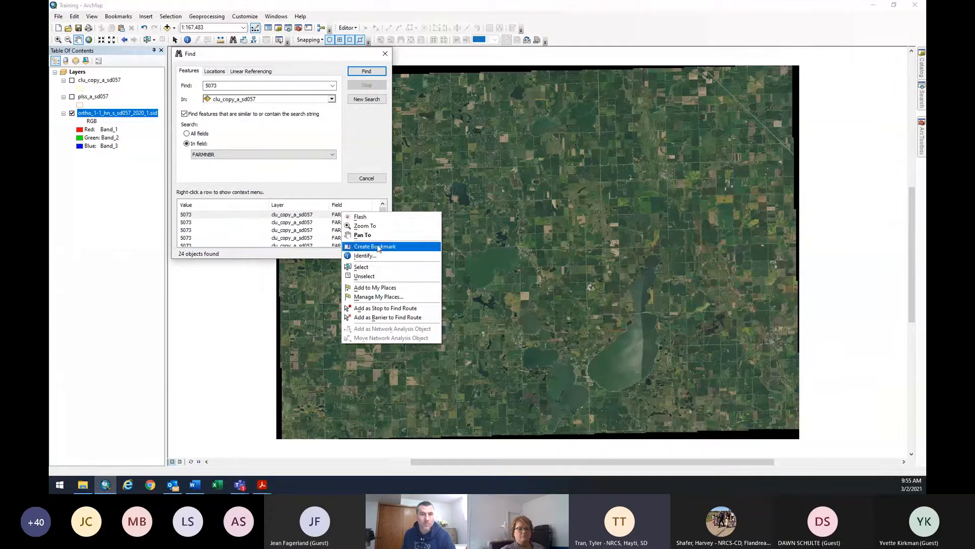
click(378, 246)
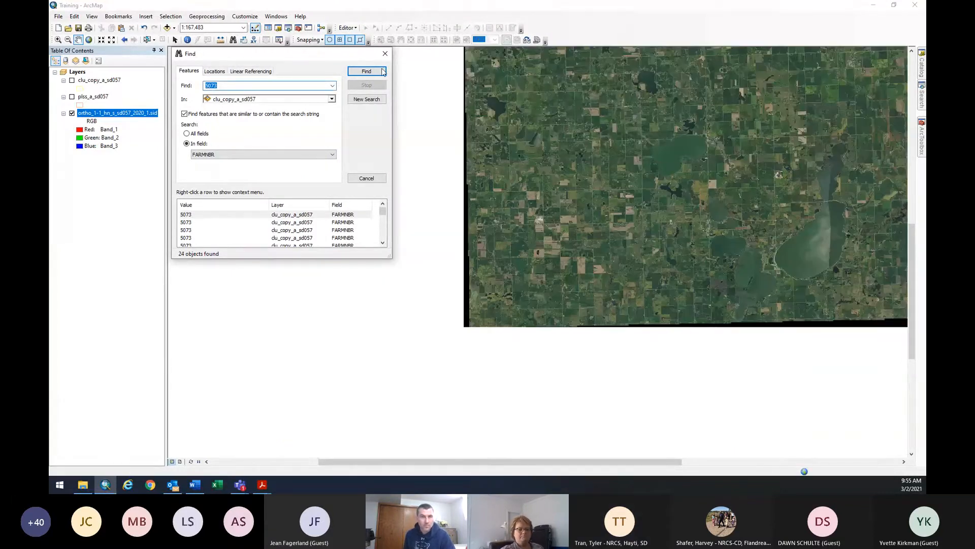
click(382, 73)
right_click(357, 215)
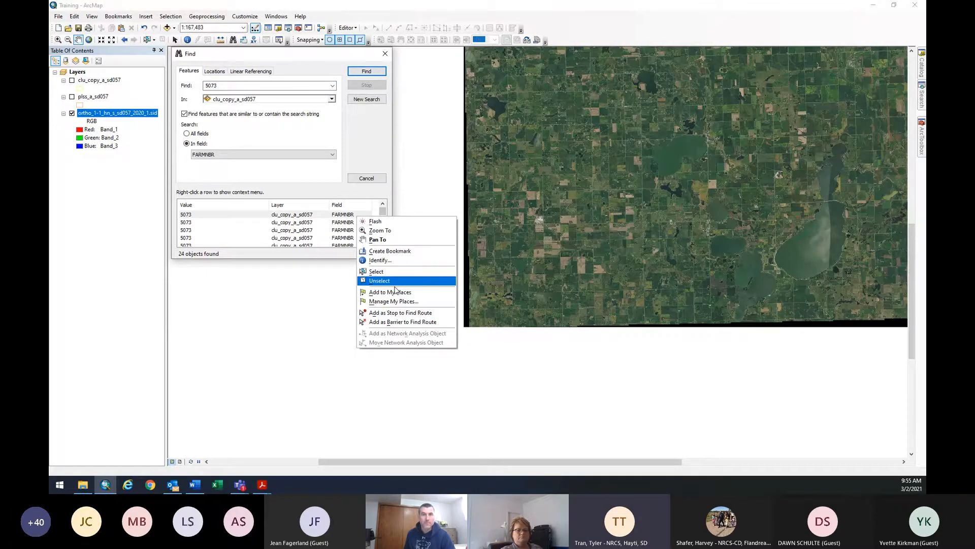
click(379, 231)
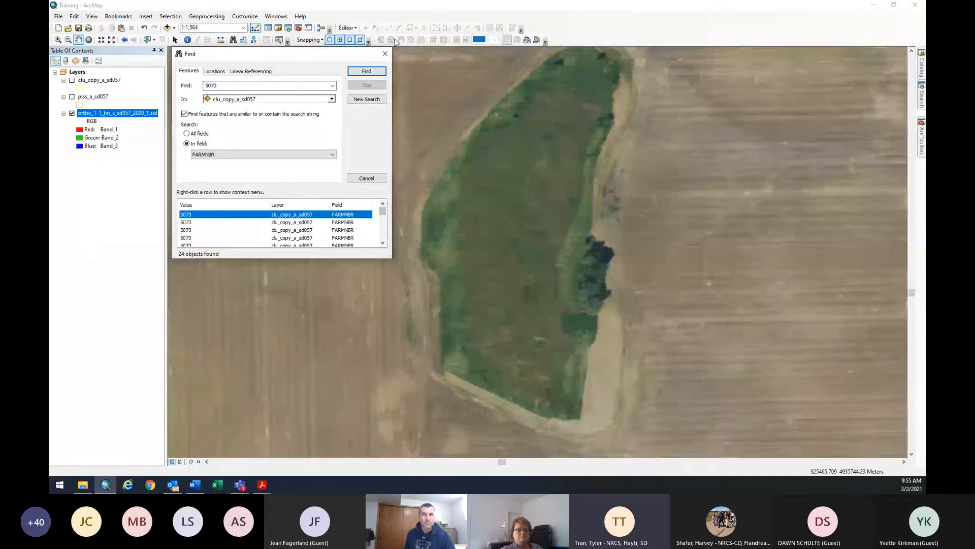
click(385, 53)
scroll(582, 273, up, 5)
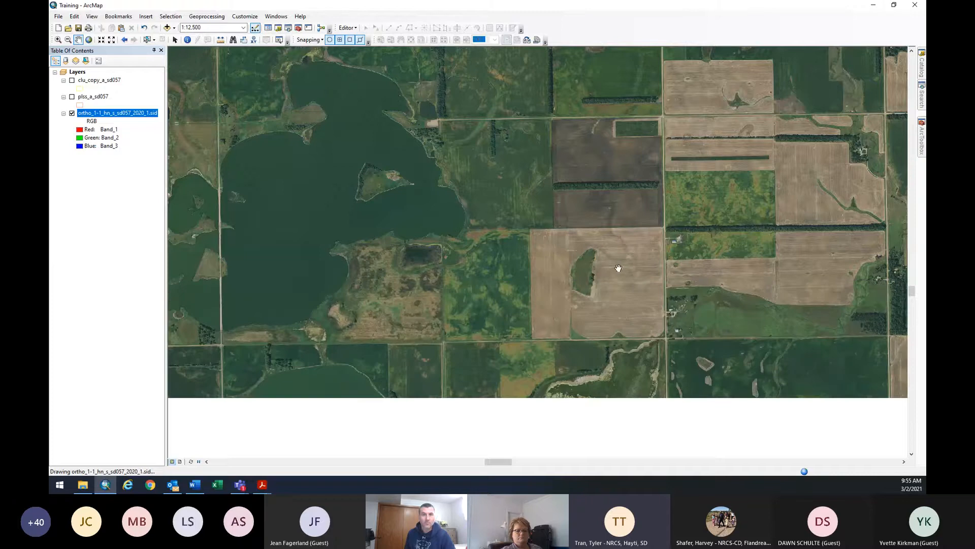
Recentre the field in the imagery and slide open the Catalog window.
drag(584, 262, 495, 232)
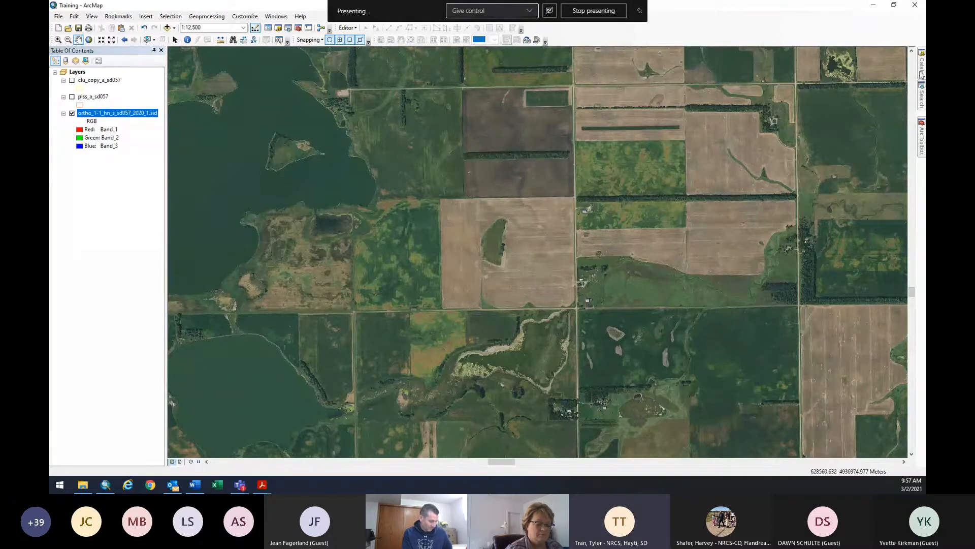
mouse_move(922, 72)
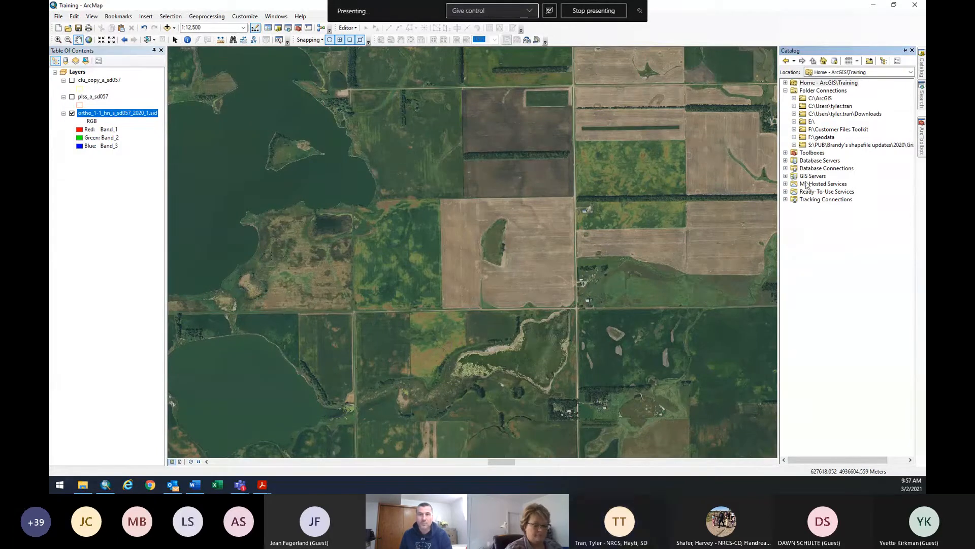
Expand C:\ArcGIS and the Training folder in Catalog, selecting Training.mxd.
click(794, 98)
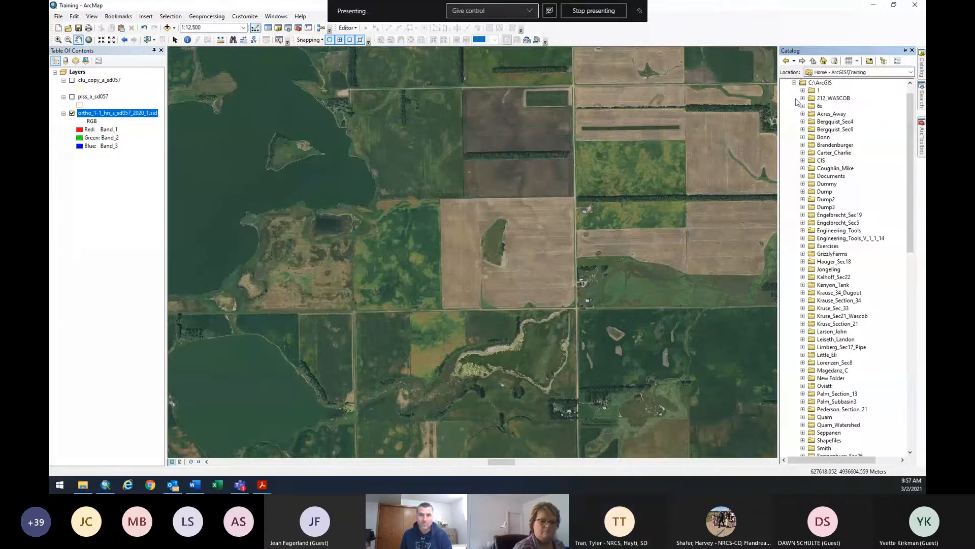
scroll(838, 203, down, 2)
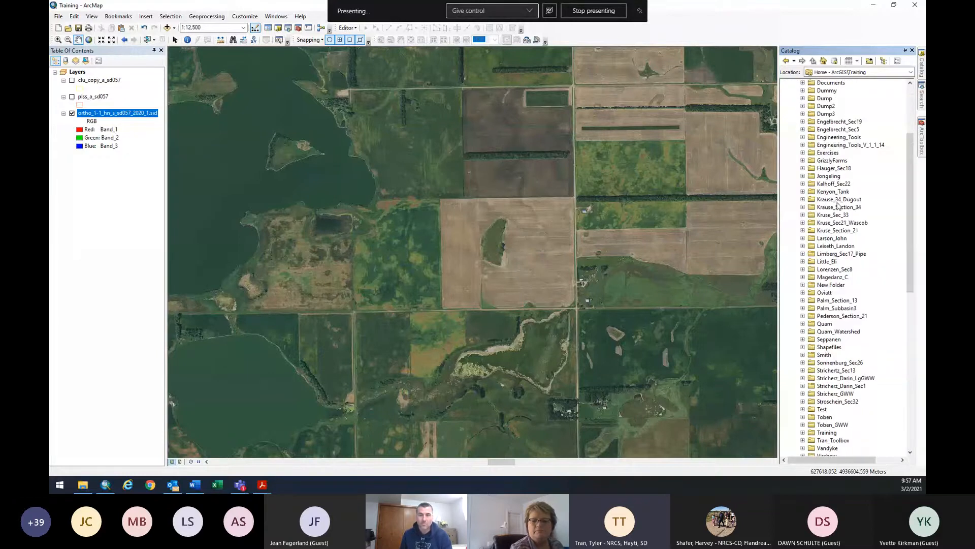
scroll(838, 205, down, 4)
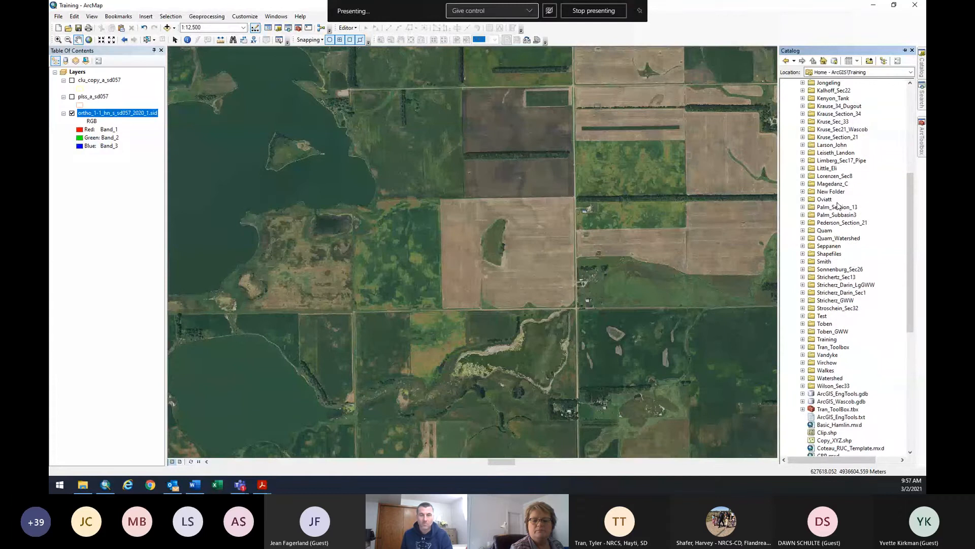
scroll(839, 206, down, 2)
scroll(839, 206, up, 6)
scroll(809, 156, down, 4)
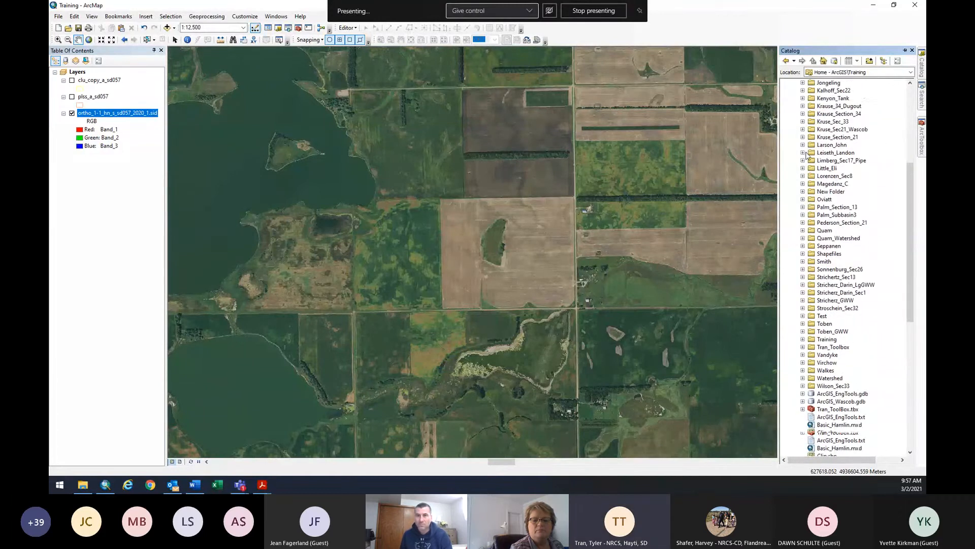
scroll(808, 155, down, 1)
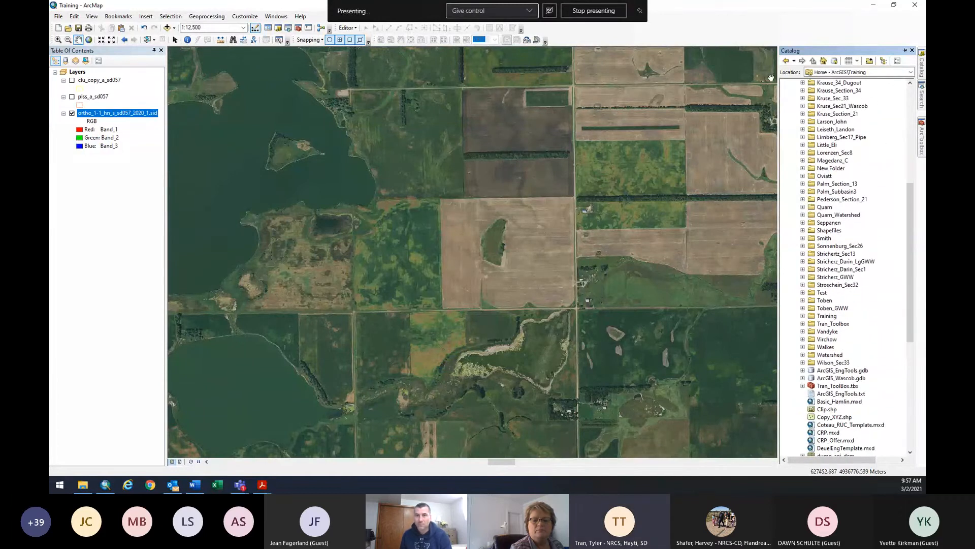
click(810, 317)
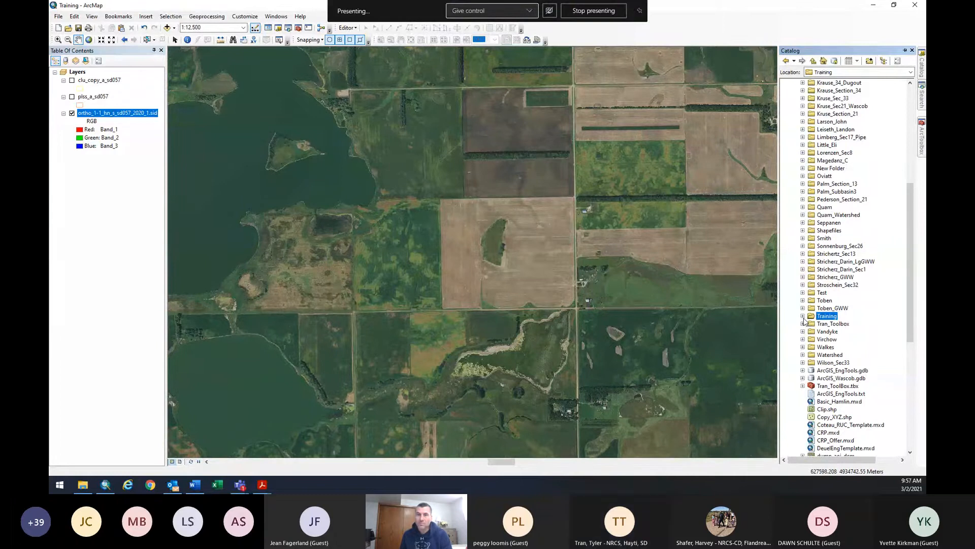
click(802, 316)
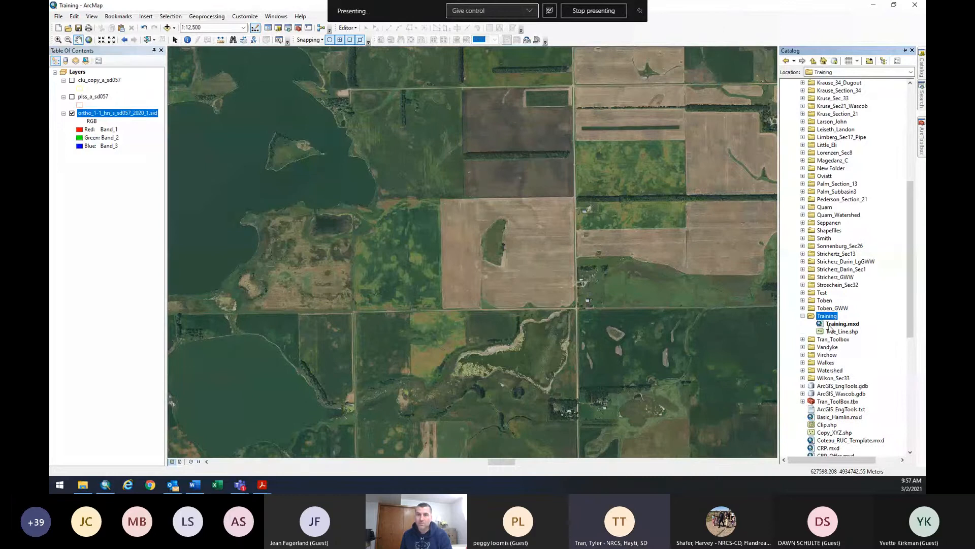
click(833, 324)
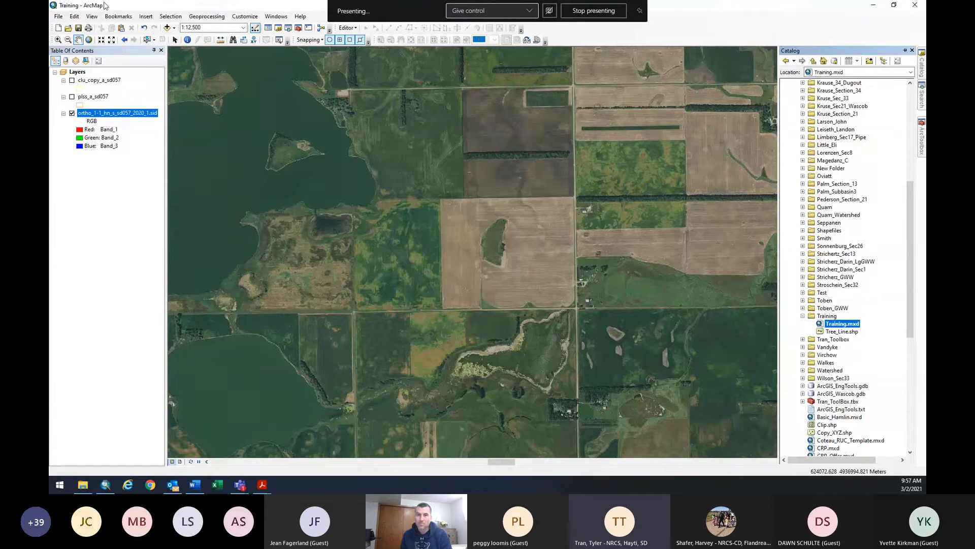
Save the map document, then delete Tree_Line.shp from Catalog and confirm the deletion.
click(59, 16)
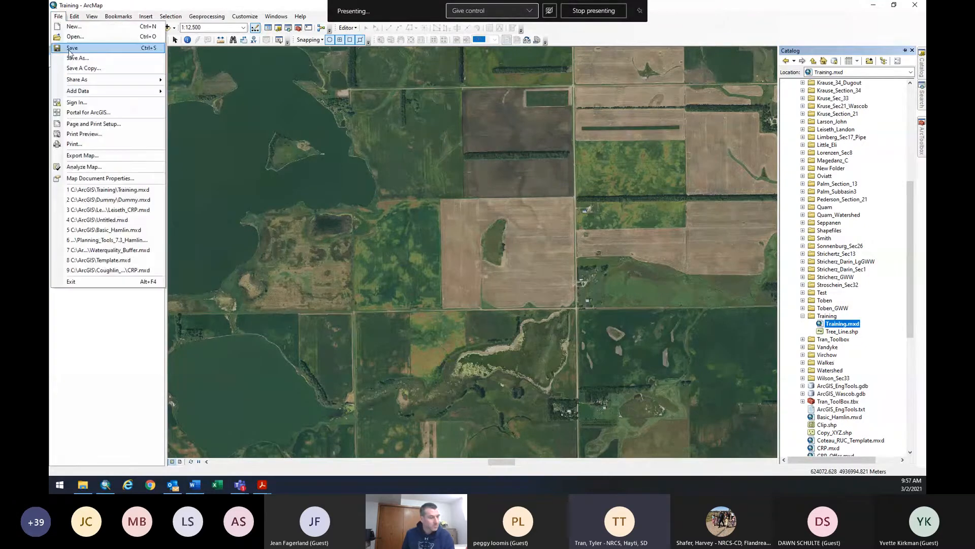
click(71, 49)
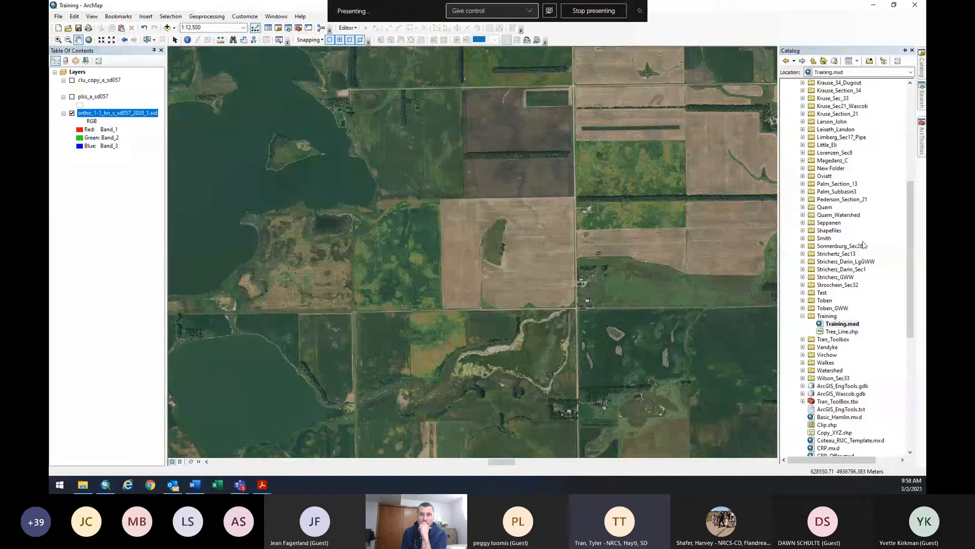
click(841, 333)
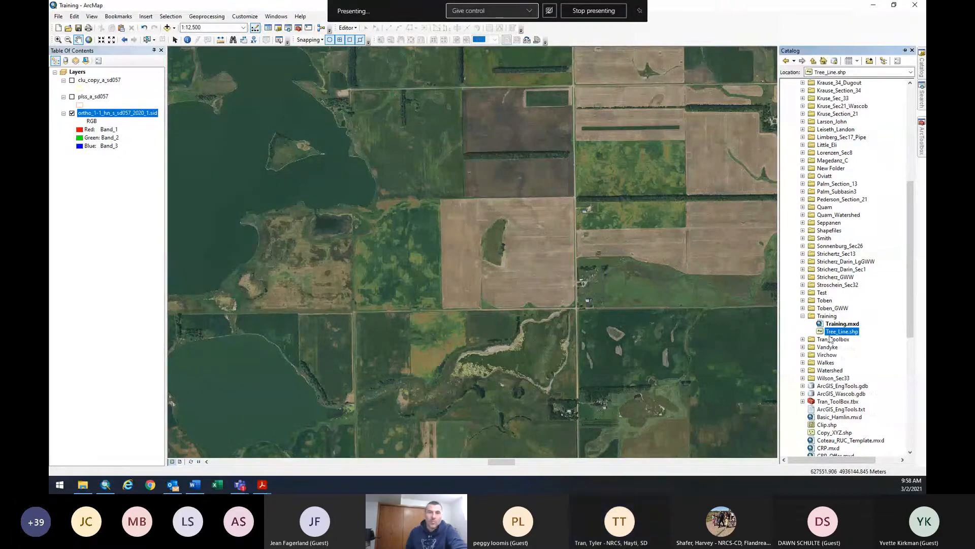
right_click(834, 335)
click(846, 350)
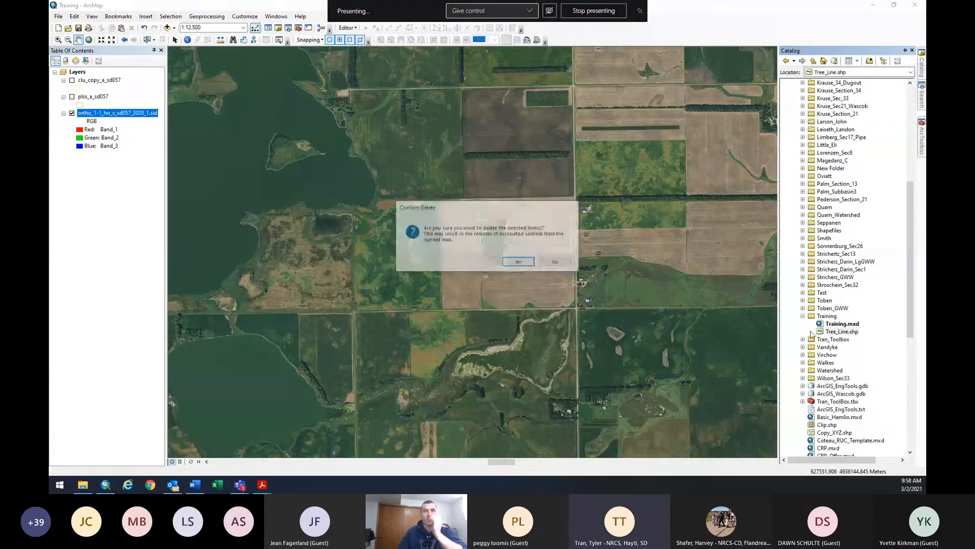
click(520, 262)
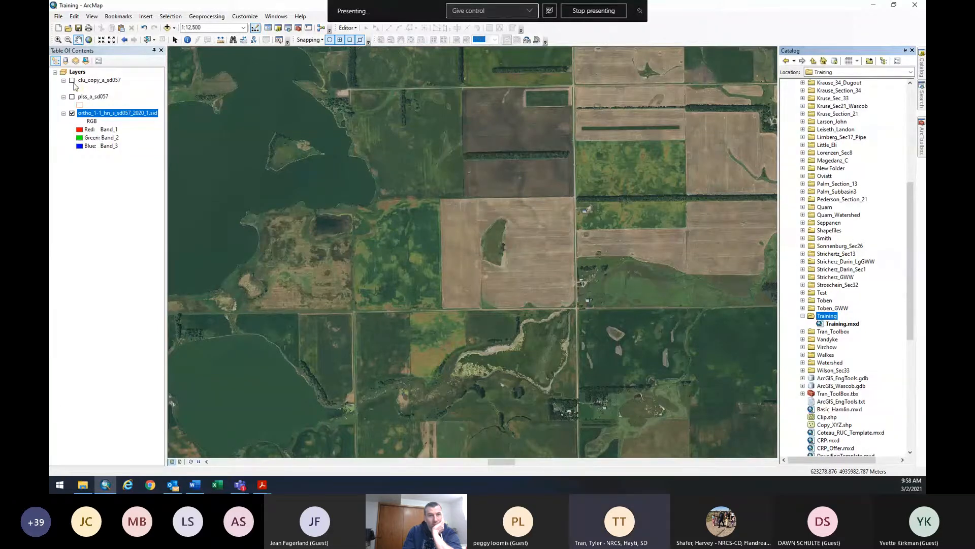
Show the yellow clu_copy_a_sd057 field boundaries over the imagery at 1:6,000.
click(72, 81)
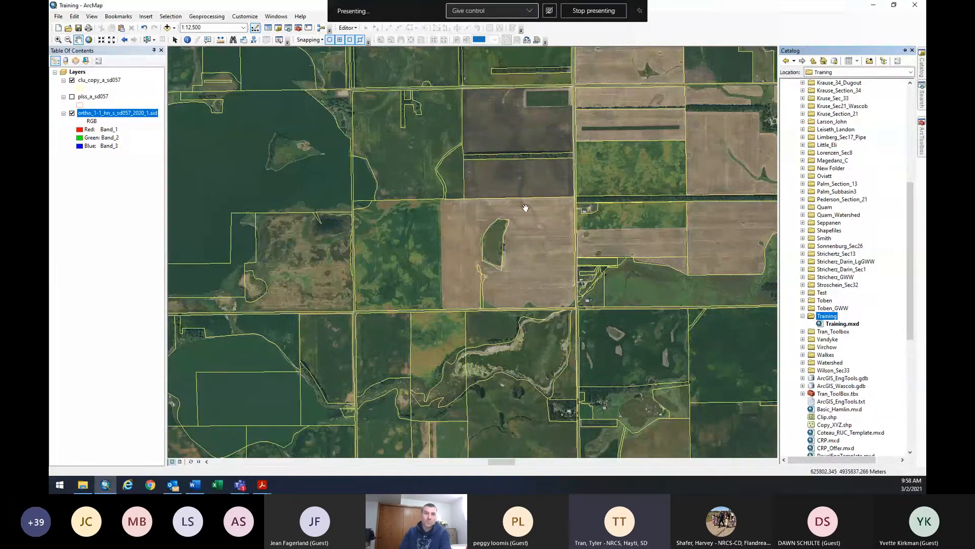
scroll(525, 208, up, 2)
scroll(526, 207, down, 5)
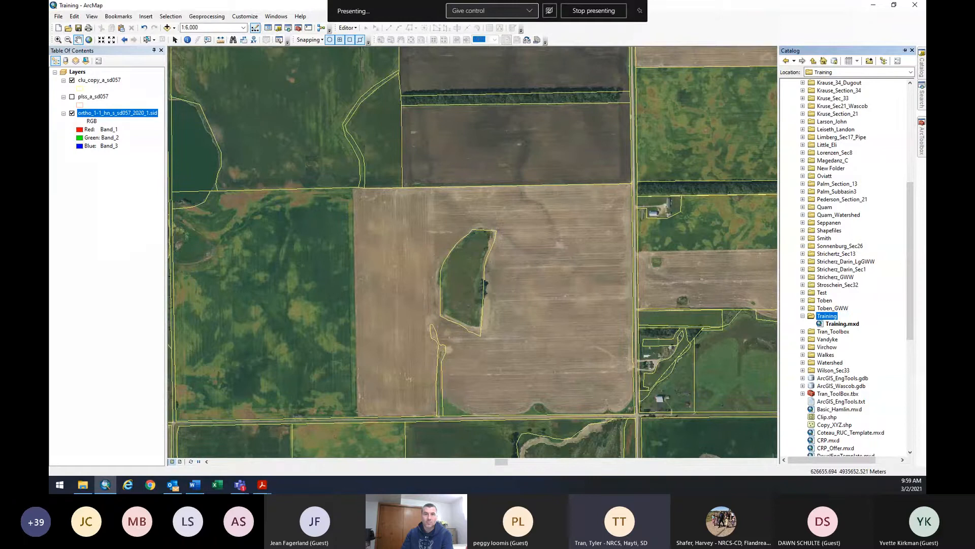
Switch to Example_Tree_Plan.pdf in Adobe Acrobat.
key(alt+Tab)
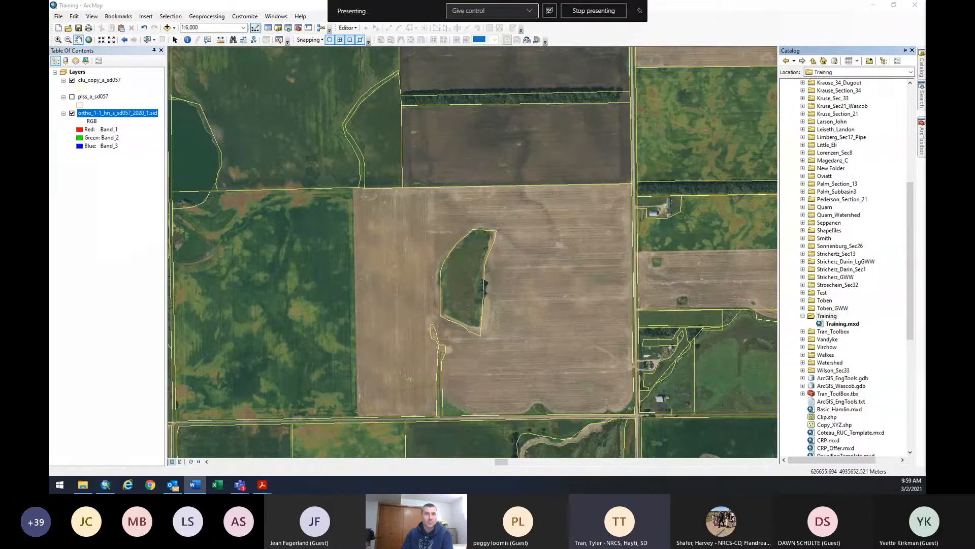
key(alt+Tab)
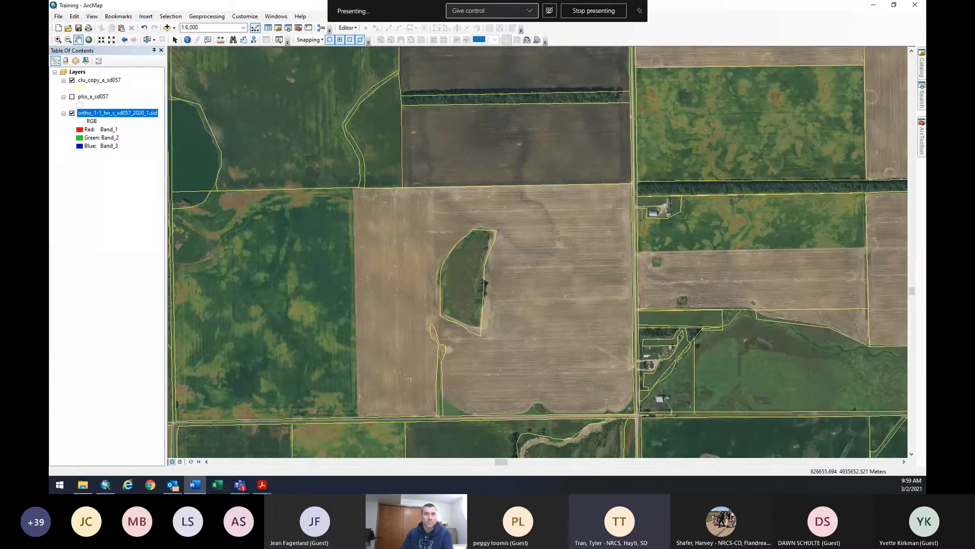
key(alt+Tab)
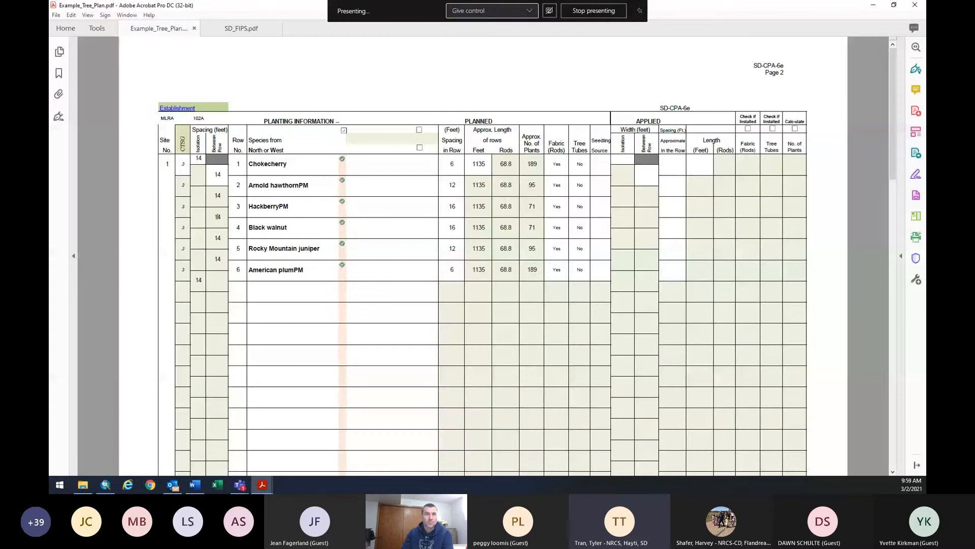
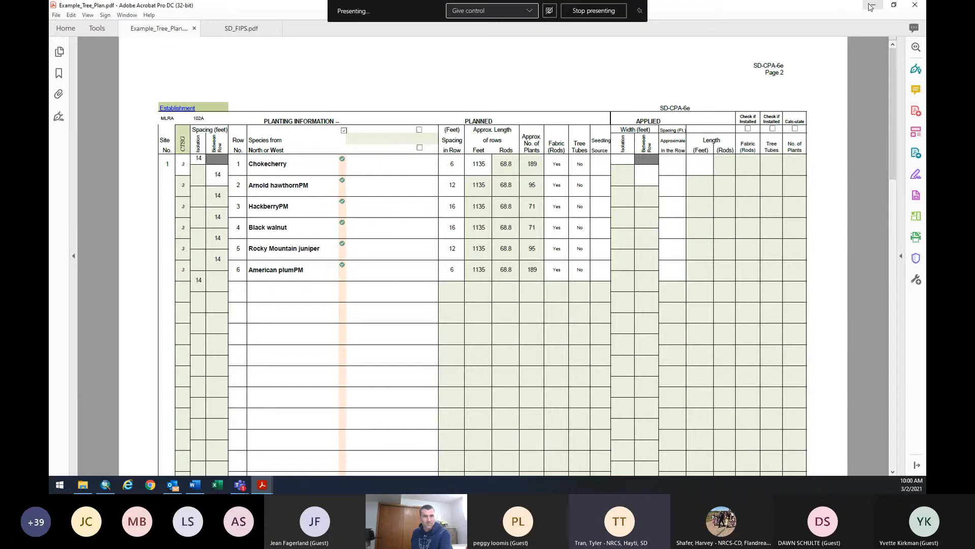
Back in ArcMap, frame the wooded field at 1:3,000 and open the Catalog pane.
click(870, 6)
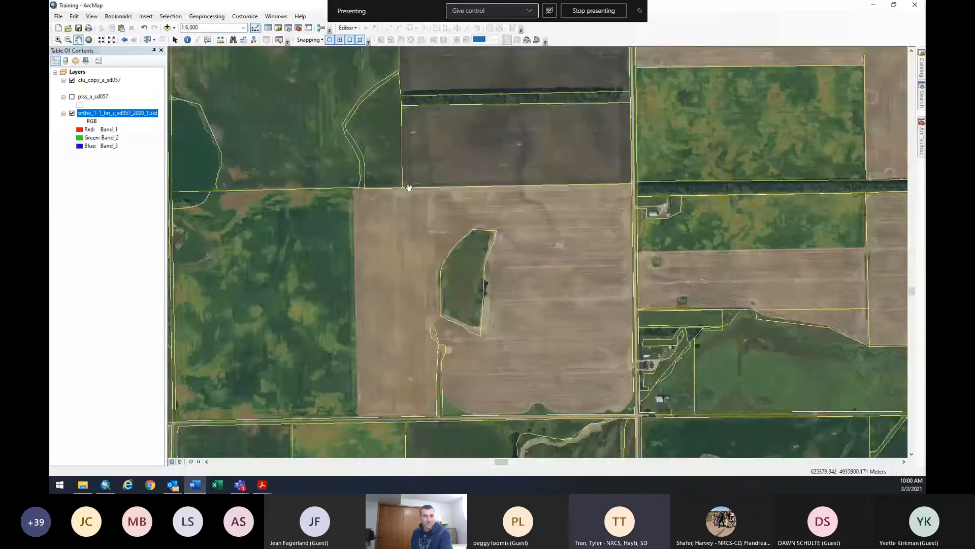
scroll(570, 192, up, 1)
scroll(555, 198, down, 3)
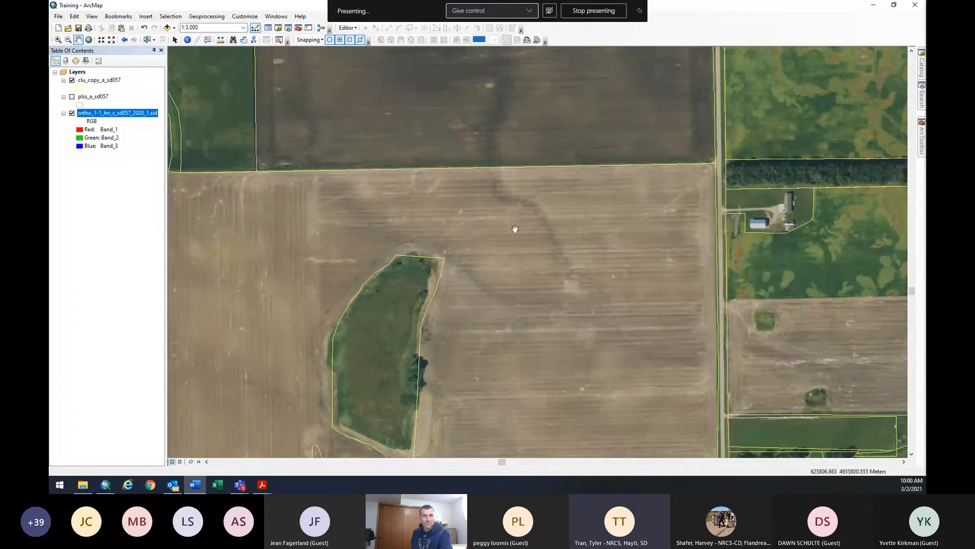
drag(490, 211, 531, 207)
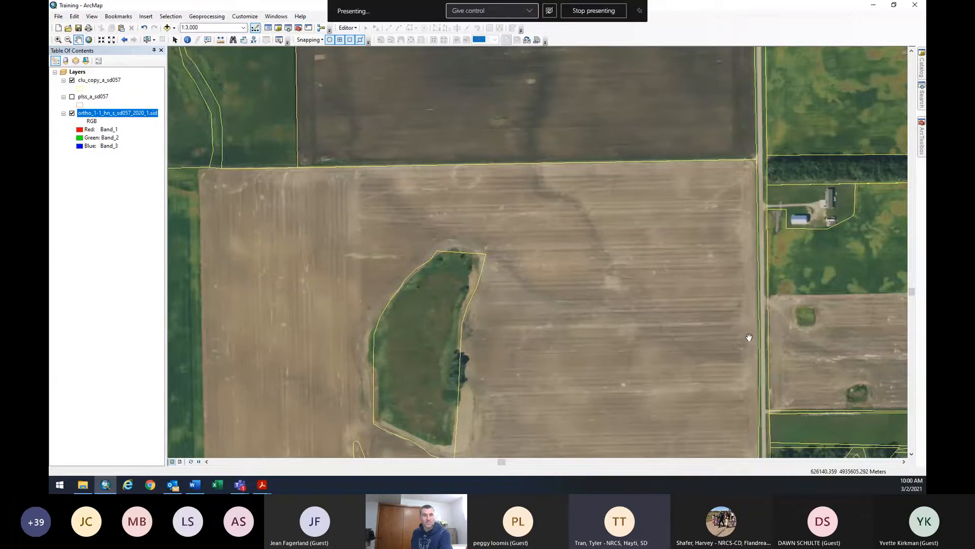
mouse_move(922, 71)
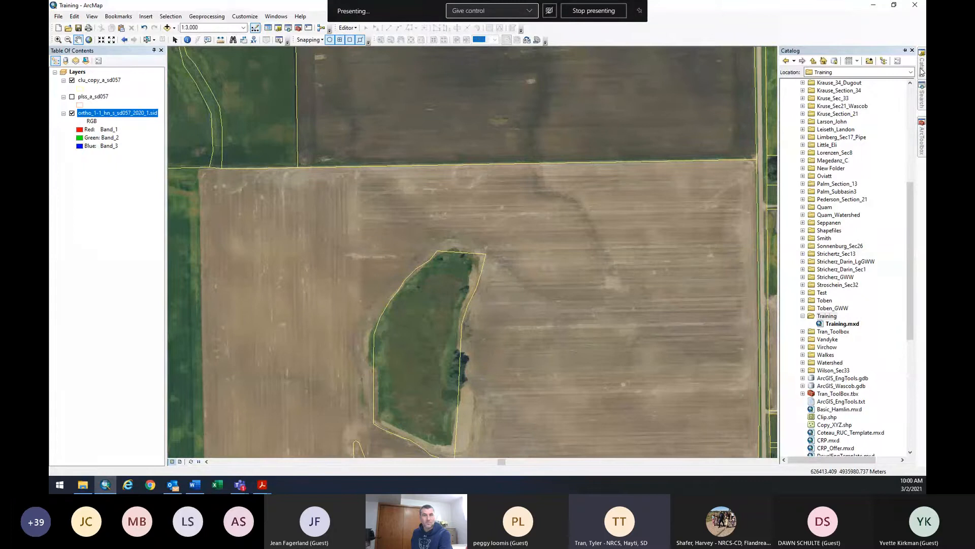
Start a new shapefile in the Training folder from Catalog's New menu.
right_click(823, 316)
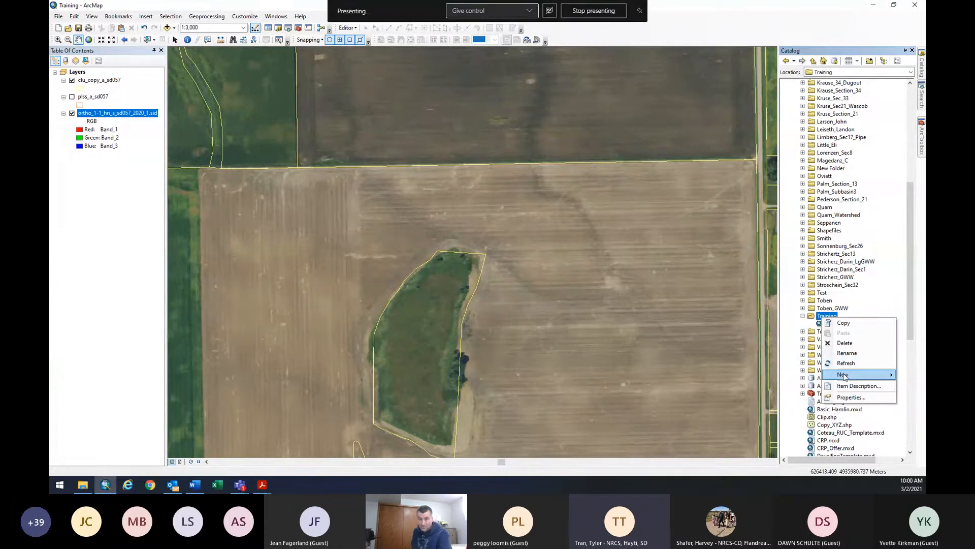
mouse_move(845, 376)
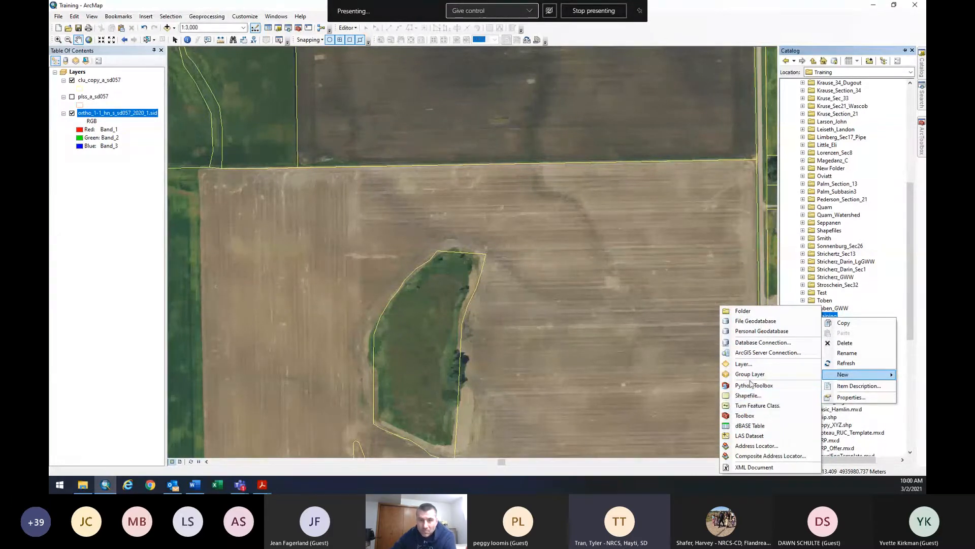
click(749, 395)
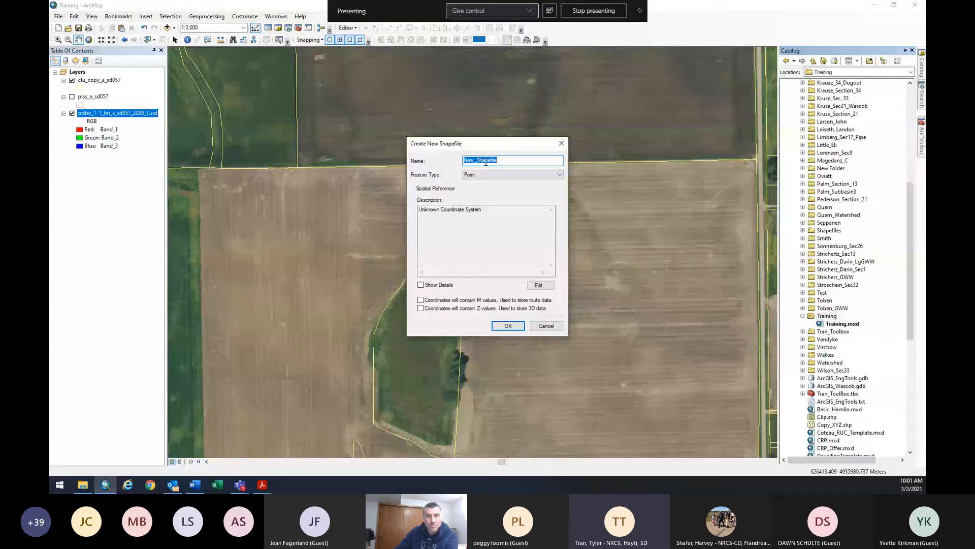
Name the new shapefile Tree_Line and set its feature type to Polyline.
text(Tree_Line)
click(475, 177)
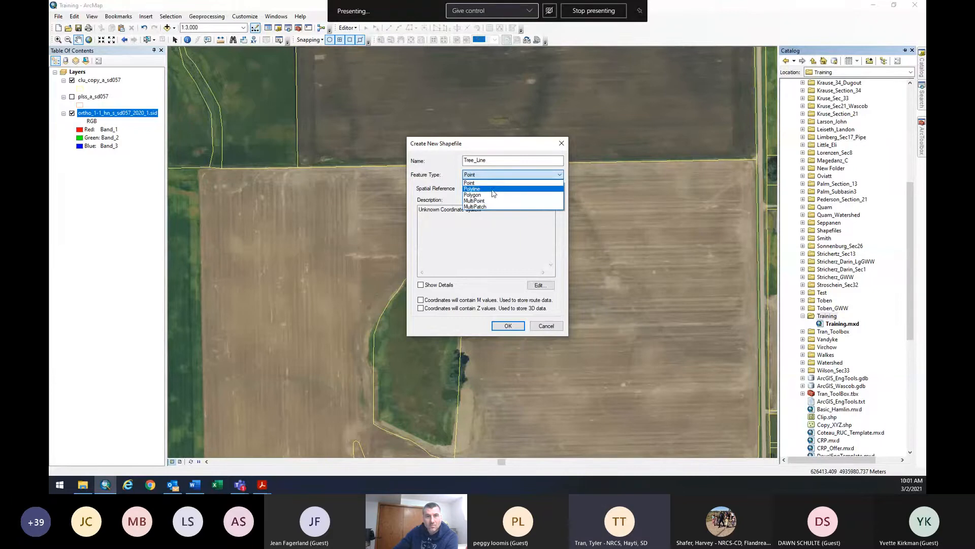
click(492, 189)
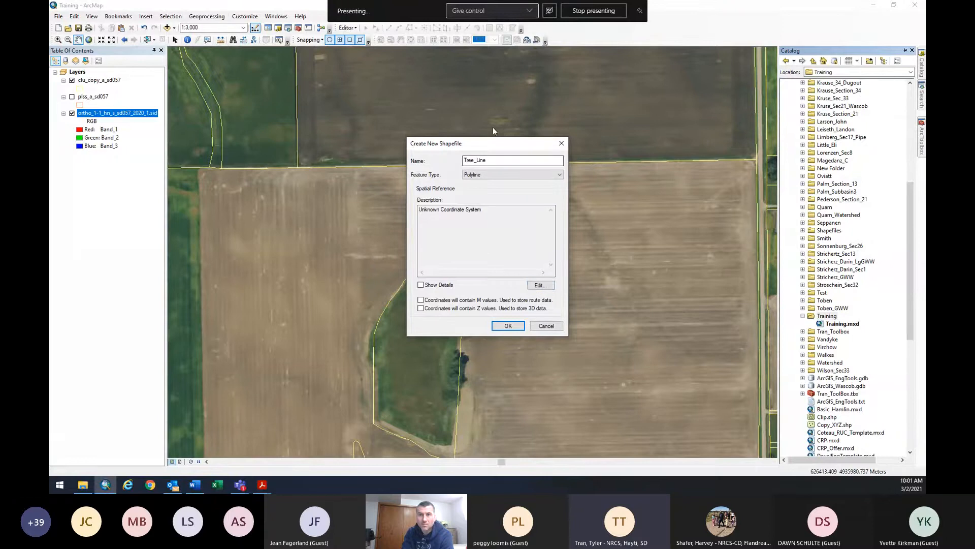
click(538, 287)
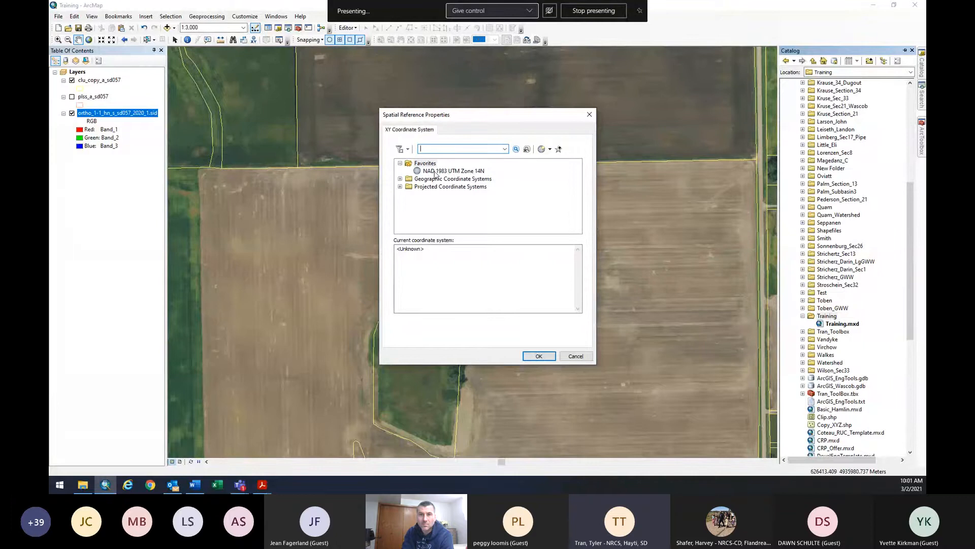
Search coordinate systems for NAD 1983 and remove UTM Zone 14N from favourites.
click(418, 150)
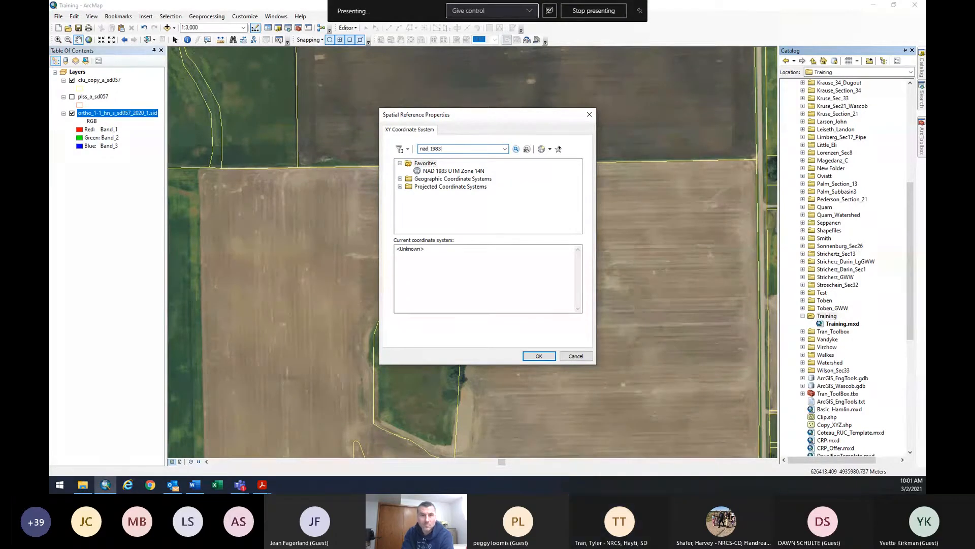
text(ut)
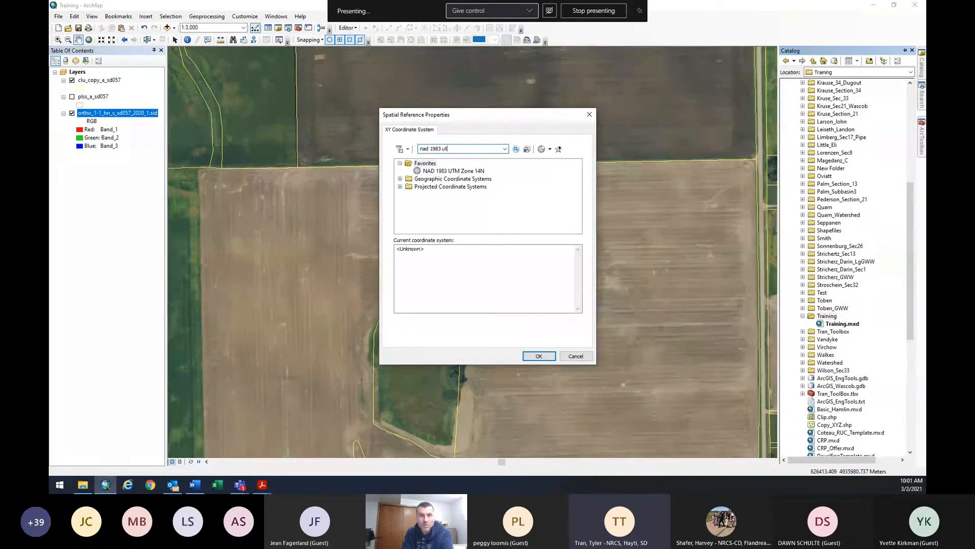
text(m)
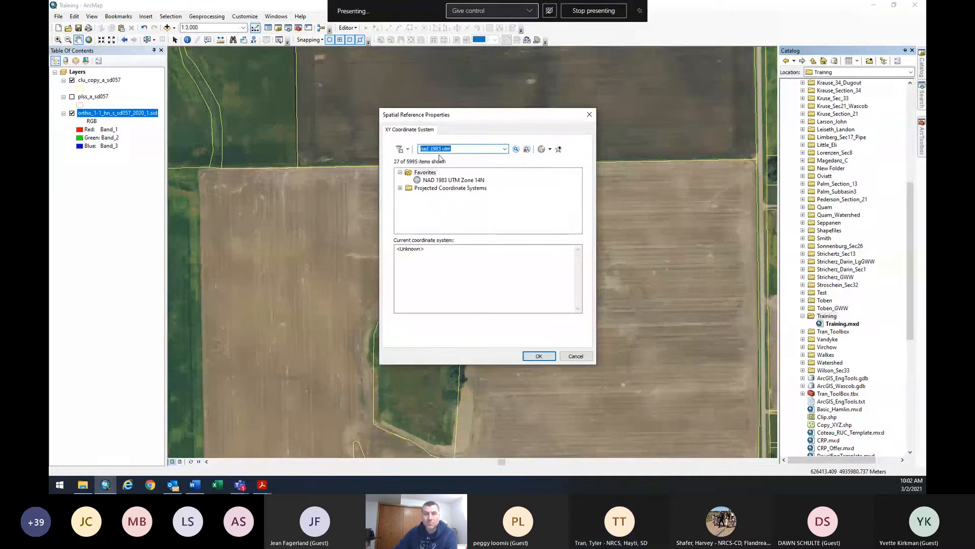
click(465, 149)
key(BackSpace)
key(BackSpace)
key(BackSpace)
key(BackSpace)
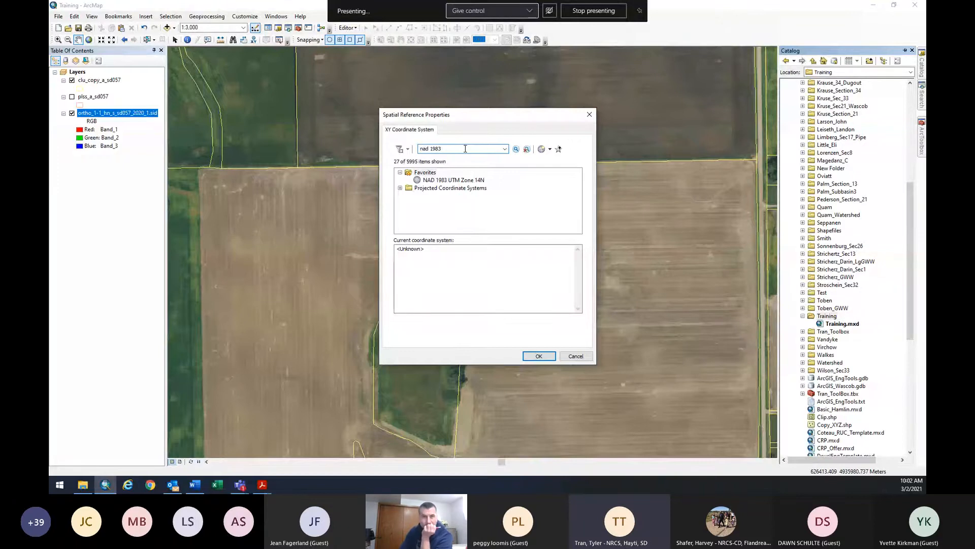
key(Return)
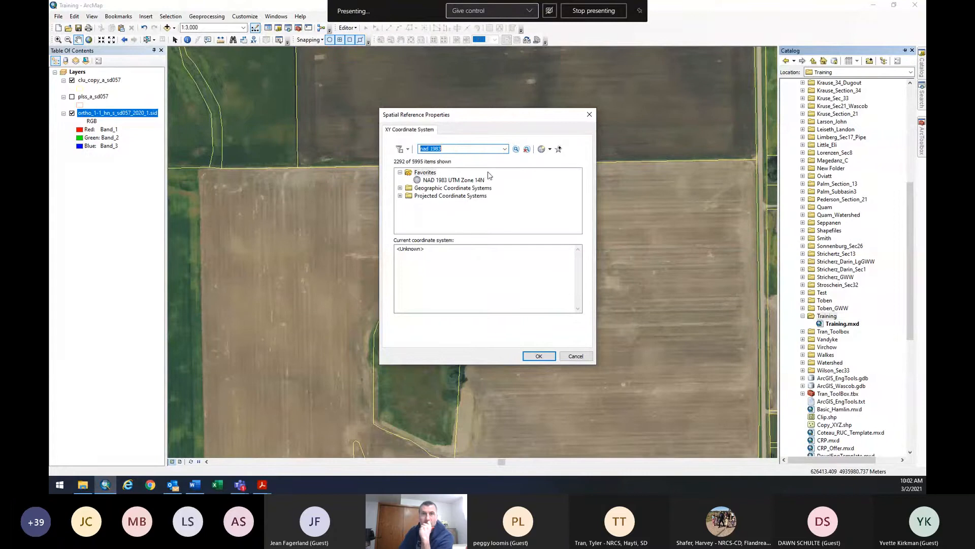
click(515, 149)
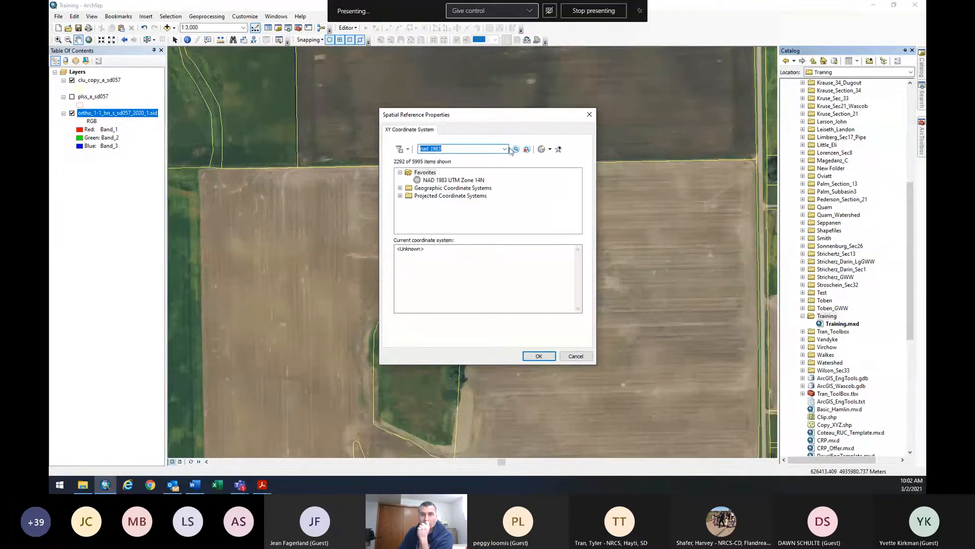
right_click(430, 180)
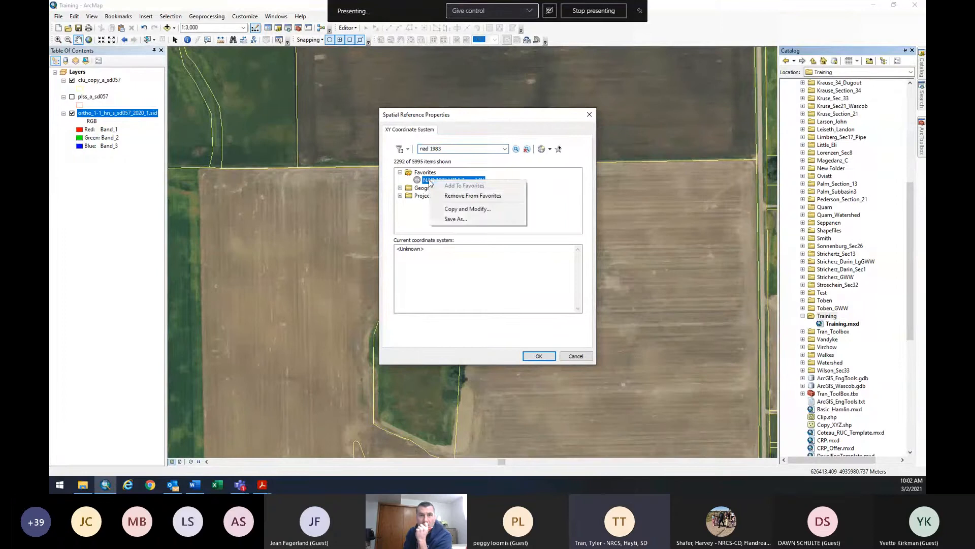
click(455, 196)
click(459, 149)
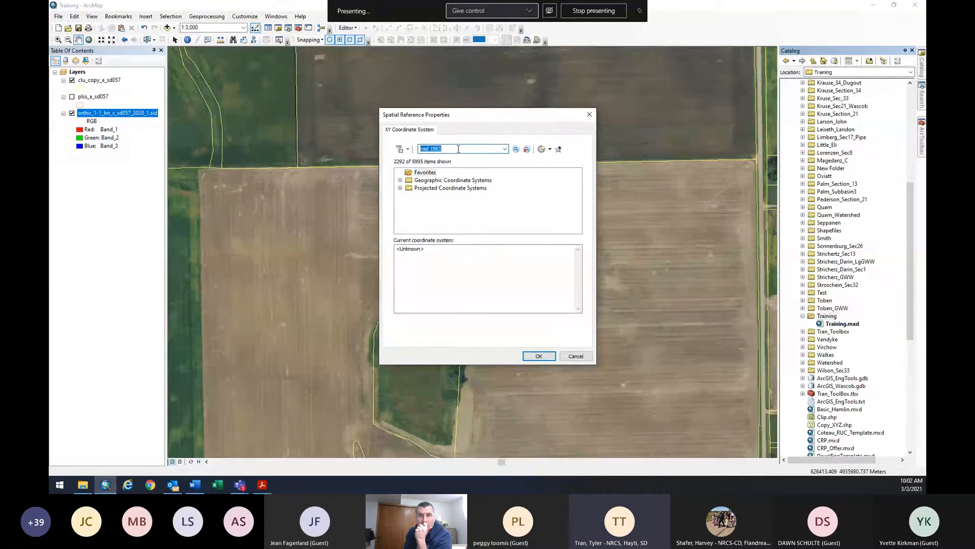
click(458, 149)
key(Return)
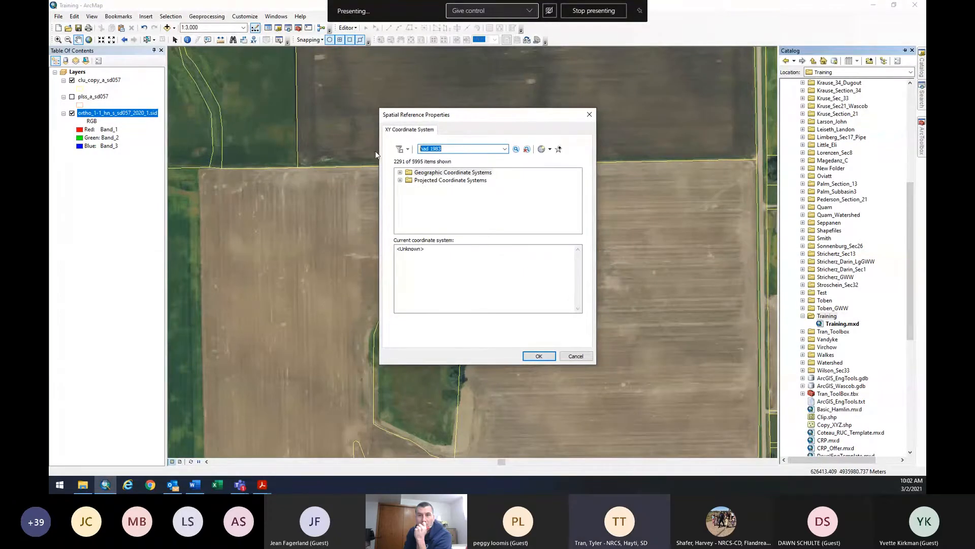
text(NAD)
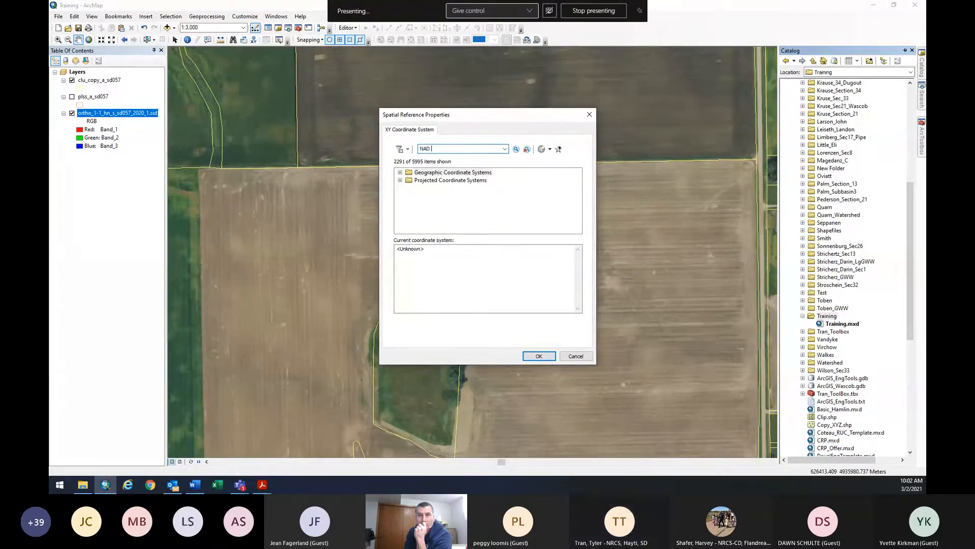
text( 1983)
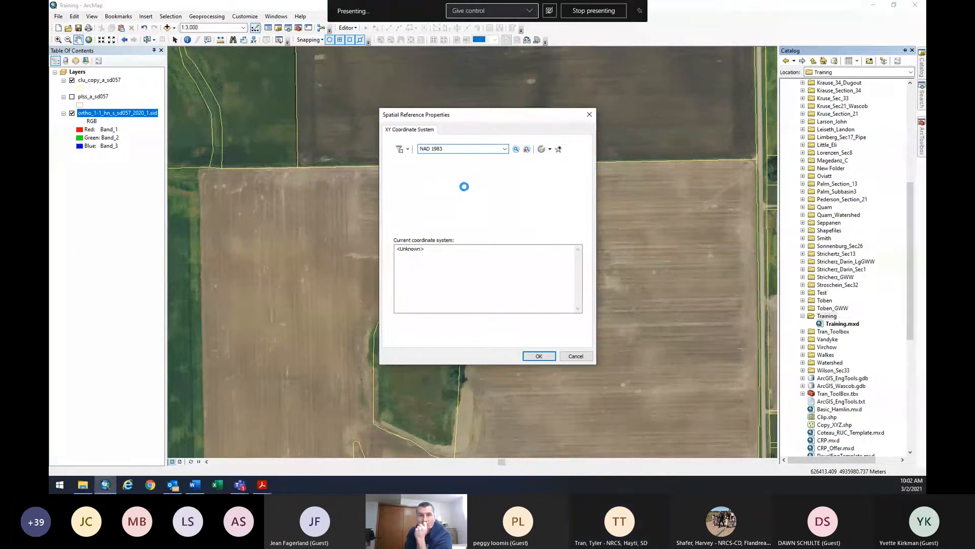
Browse Projected > UTM > NAD 1983 and apply NAD 1983 UTM Zone 14N to Tree_Line.
click(401, 181)
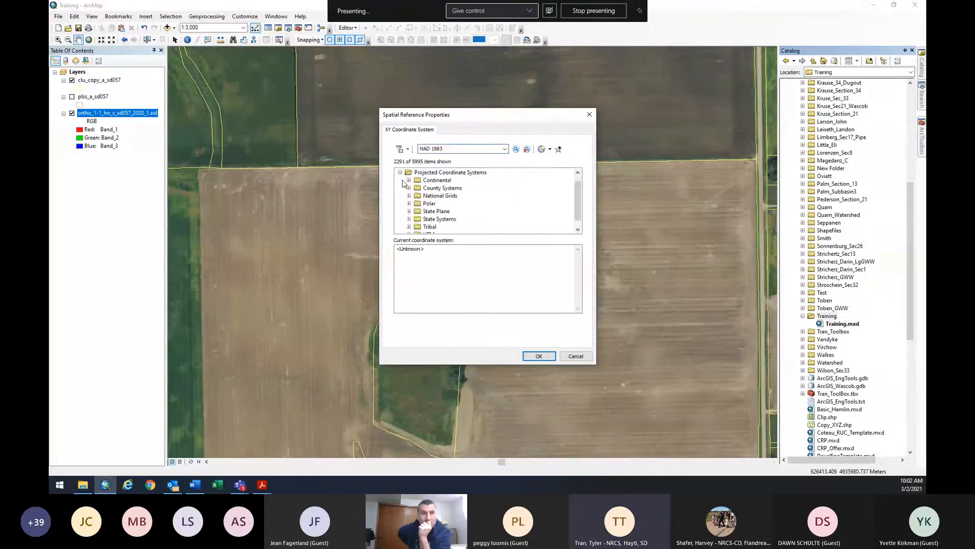
click(410, 232)
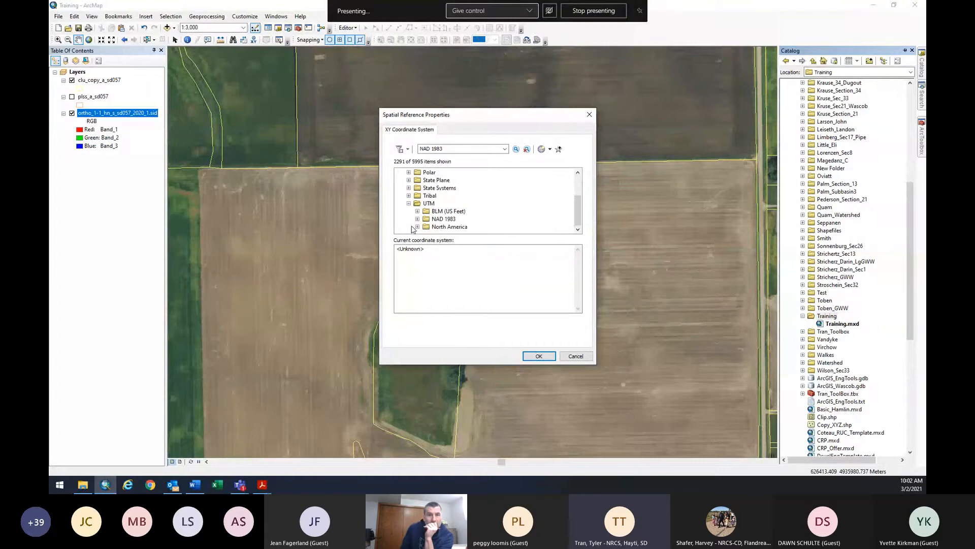
click(417, 220)
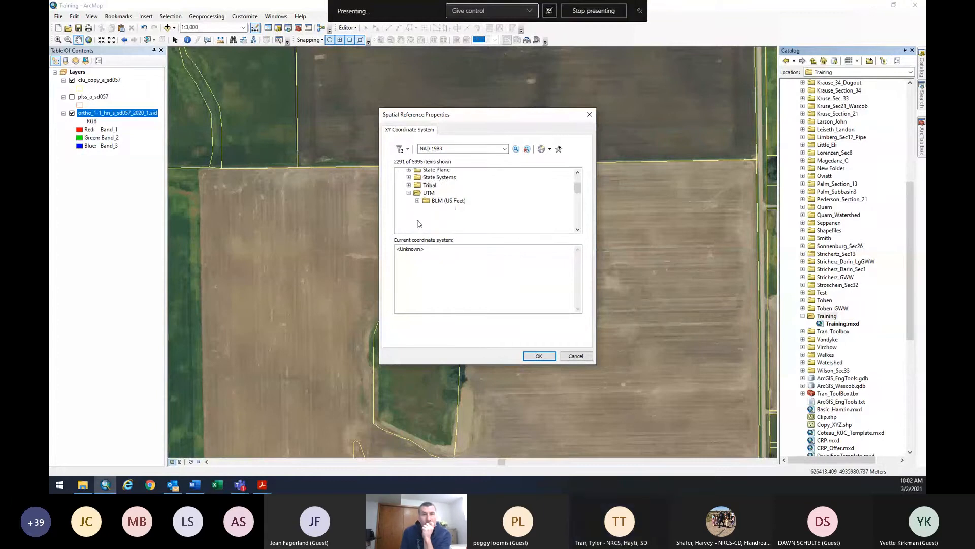
scroll(476, 222, down, 3)
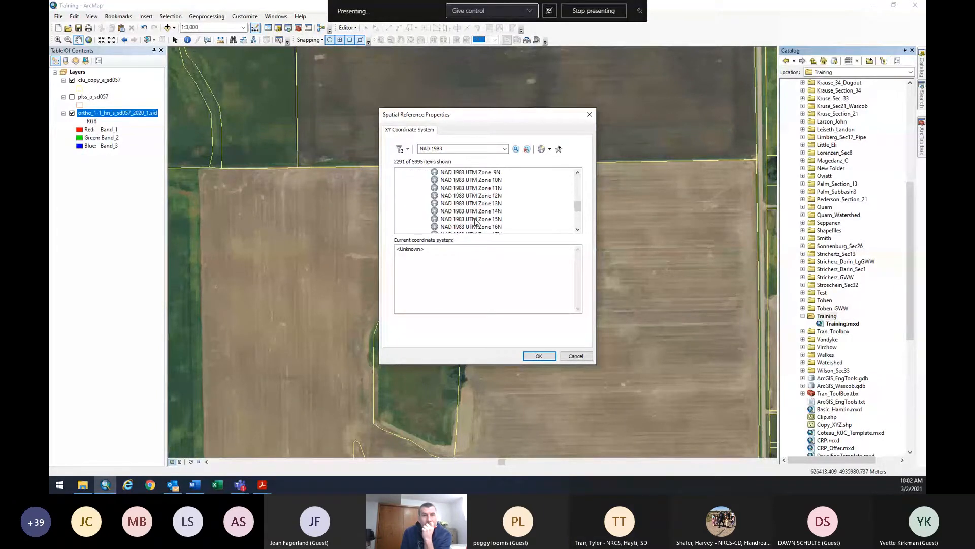
click(441, 212)
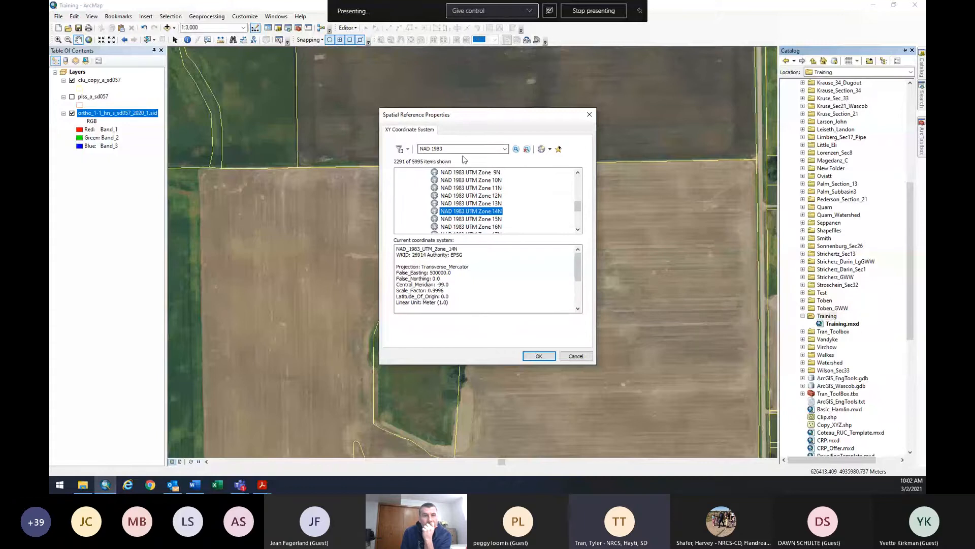
scroll(432, 203, up, 10)
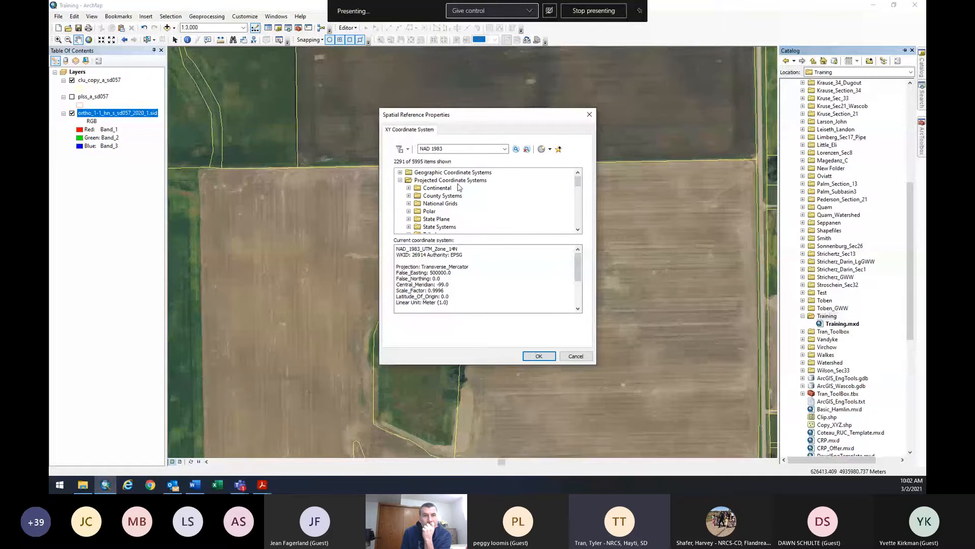
scroll(460, 188, down, 1)
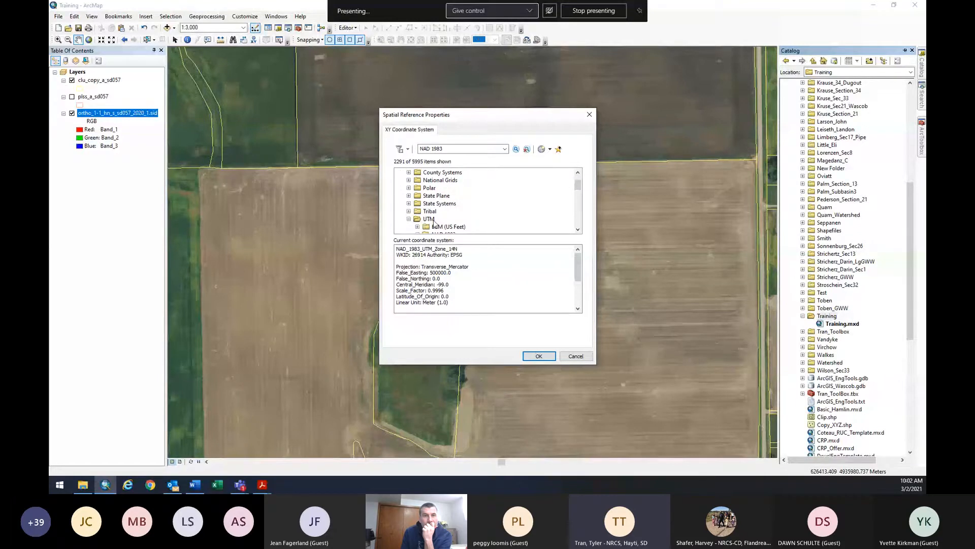
scroll(428, 190, down, 3)
scroll(432, 191, up, 1)
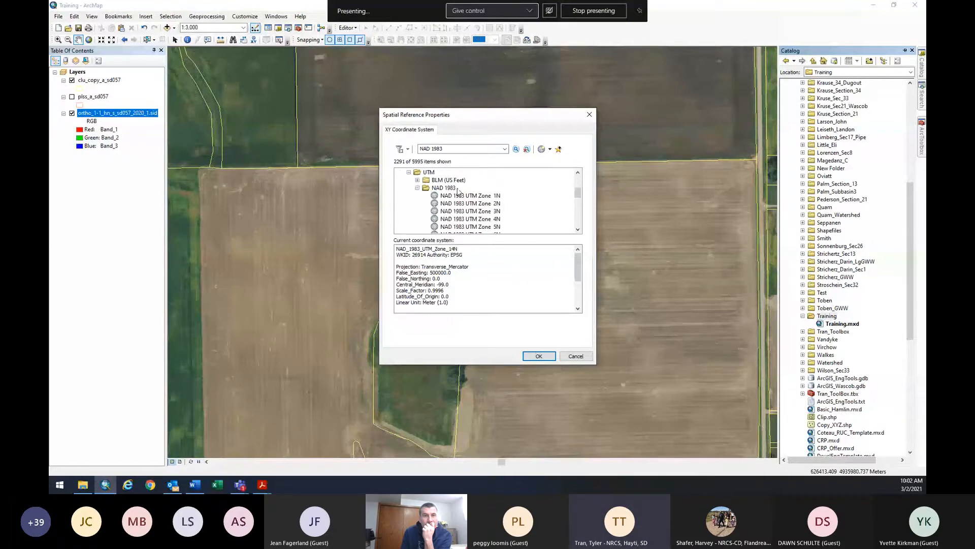
scroll(496, 194, down, 3)
click(497, 226)
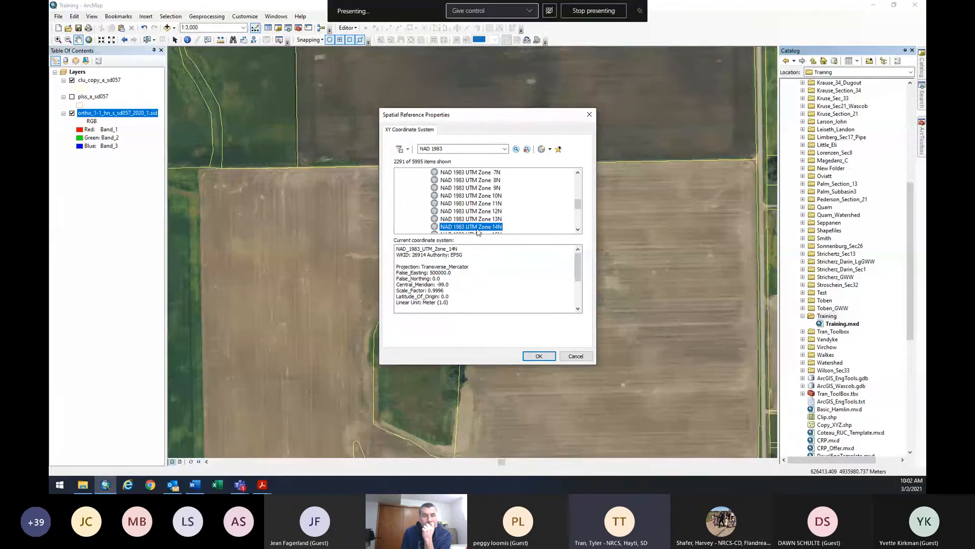
click(544, 357)
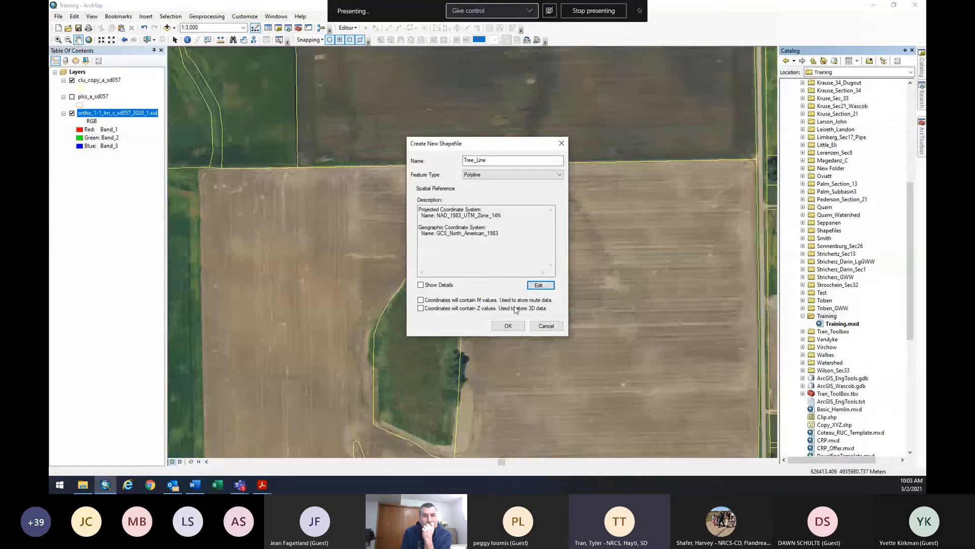
Add NAD 1983 UTM Zone 14N to favourites, accept it, and create the Tree_Line shapefile.
click(534, 286)
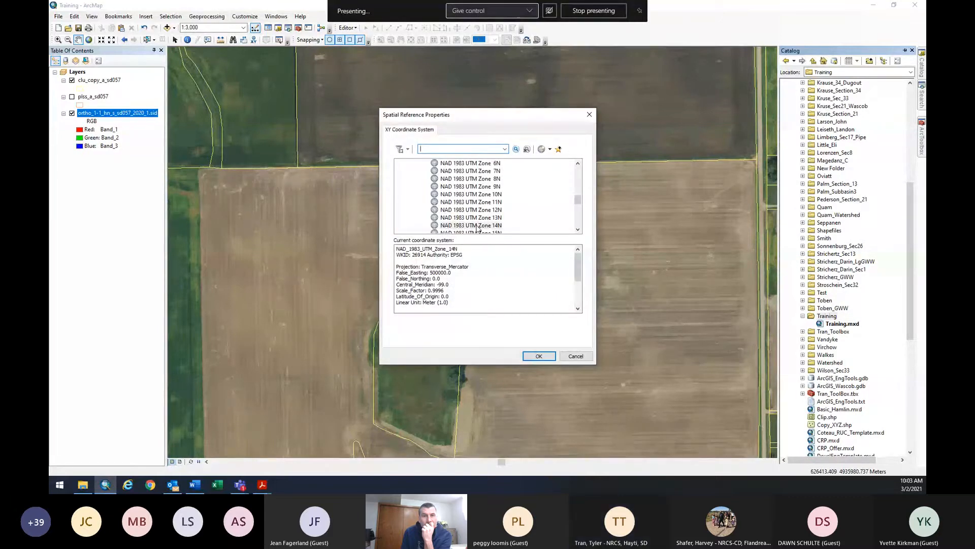
click(449, 226)
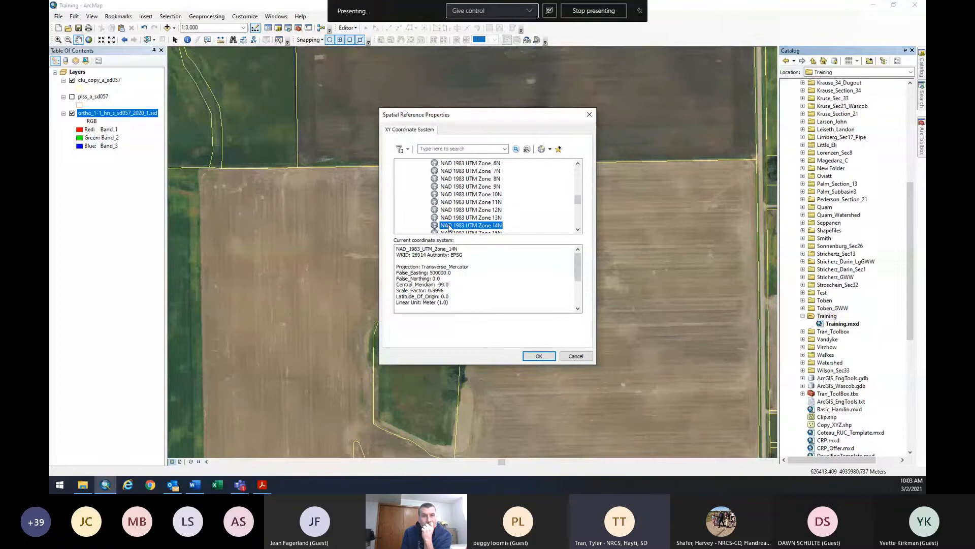
right_click(449, 227)
click(467, 231)
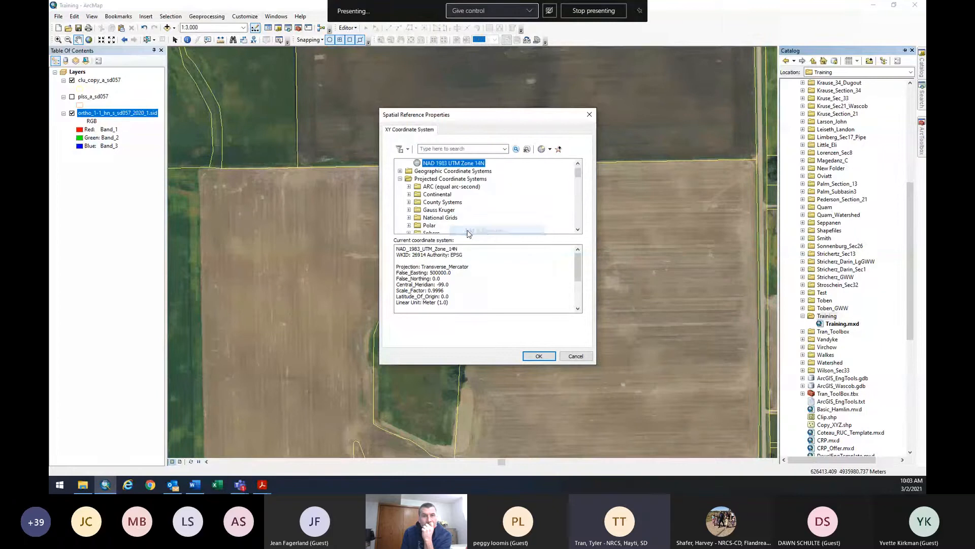
scroll(464, 221, up, 1)
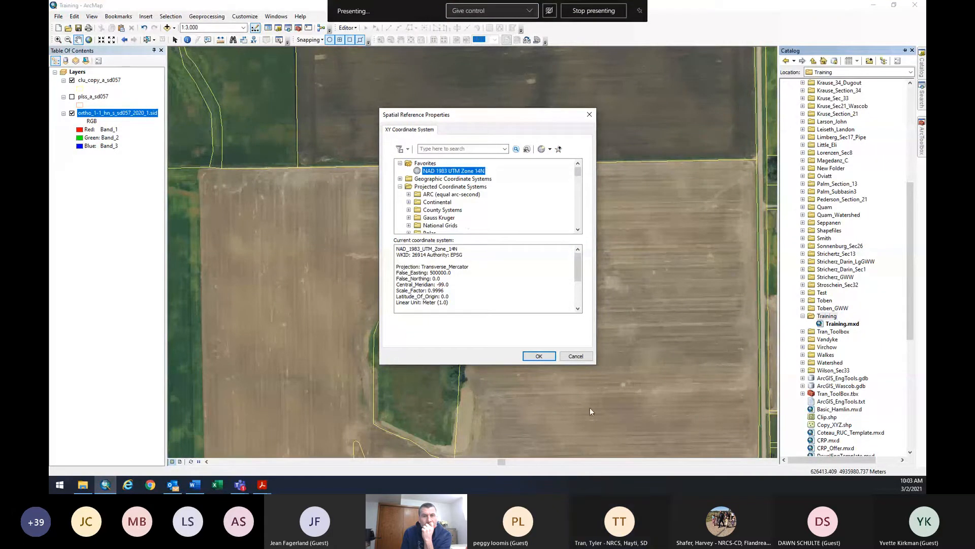
click(401, 187)
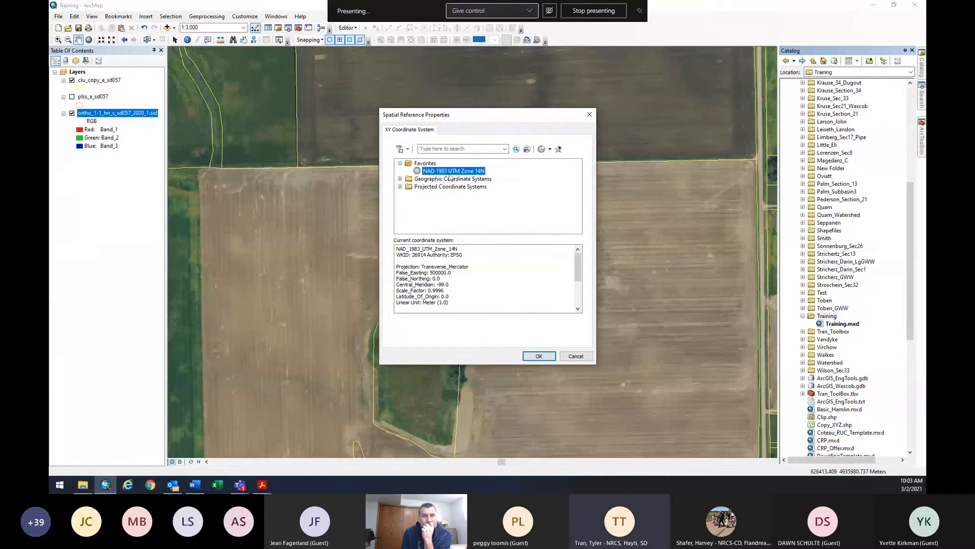
click(533, 357)
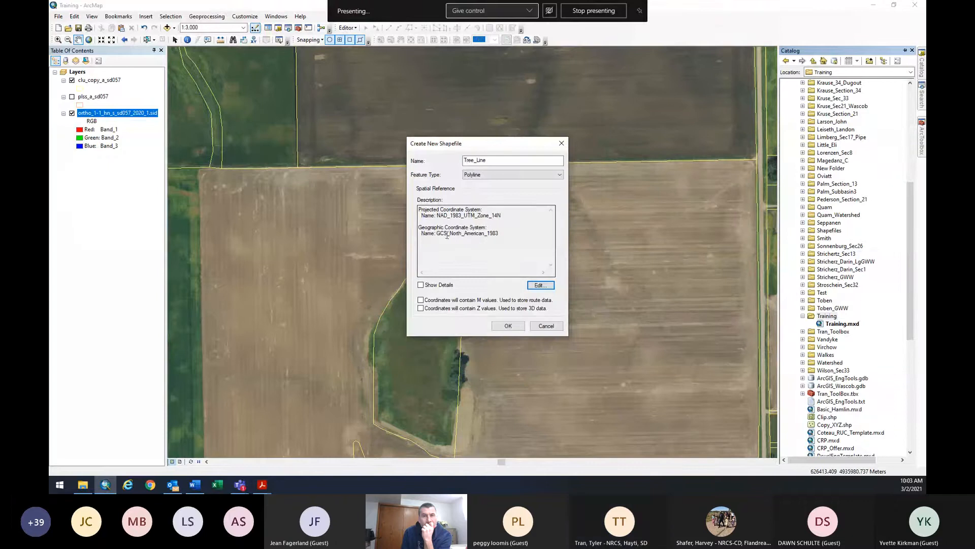
click(508, 326)
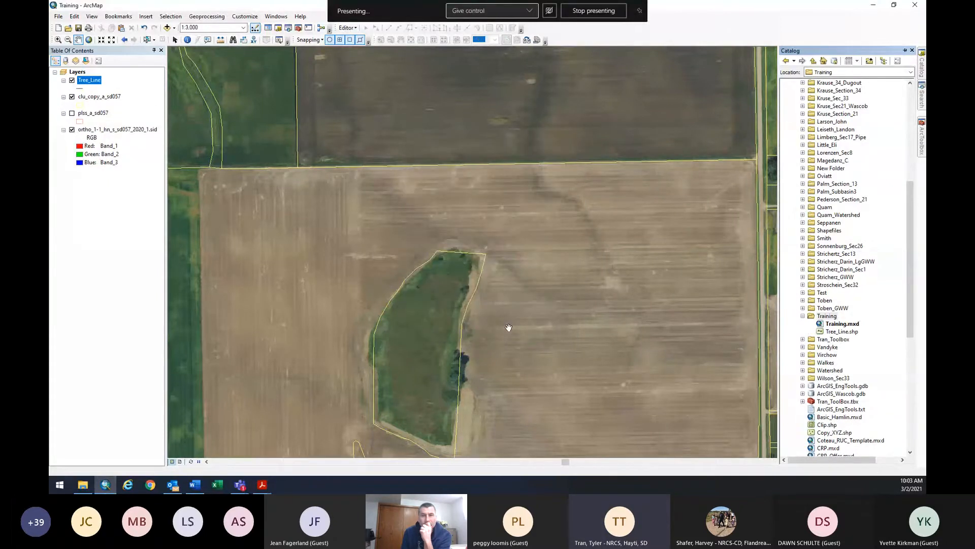
Save the Training map document and pan to recentre the field.
click(57, 19)
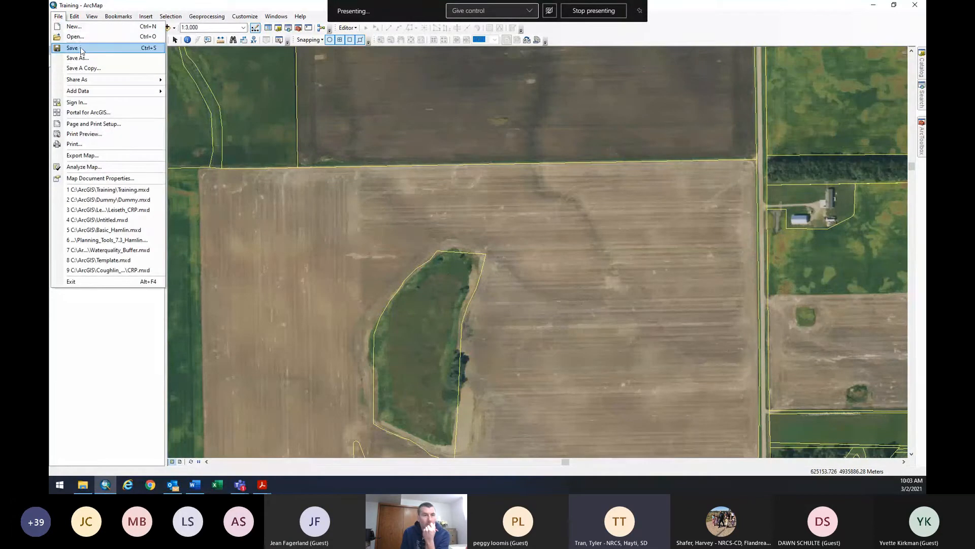
click(81, 49)
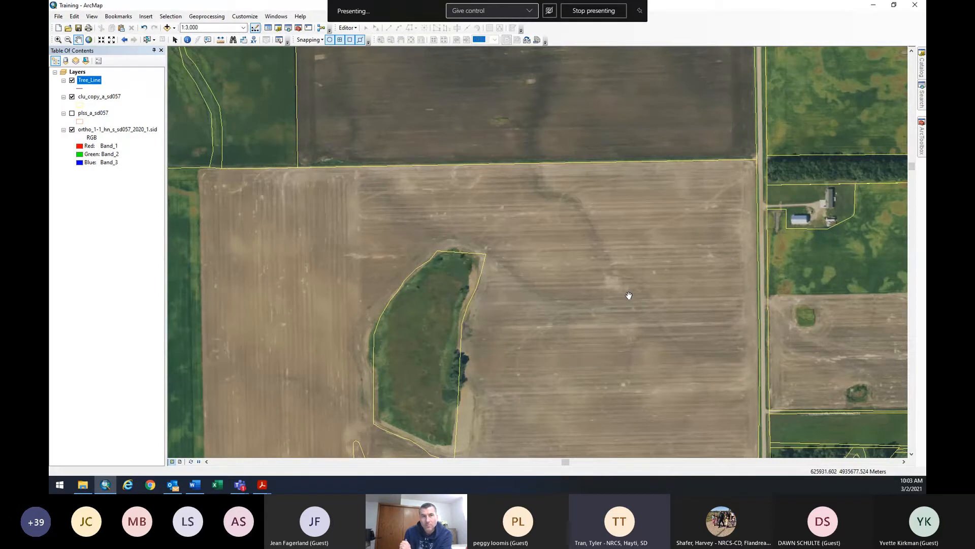
click(58, 16)
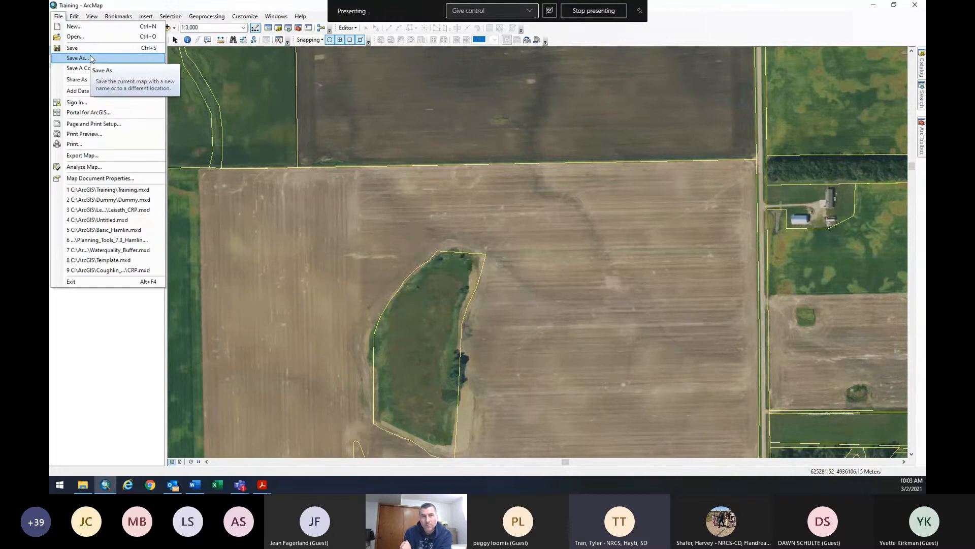
drag(312, 218, 425, 235)
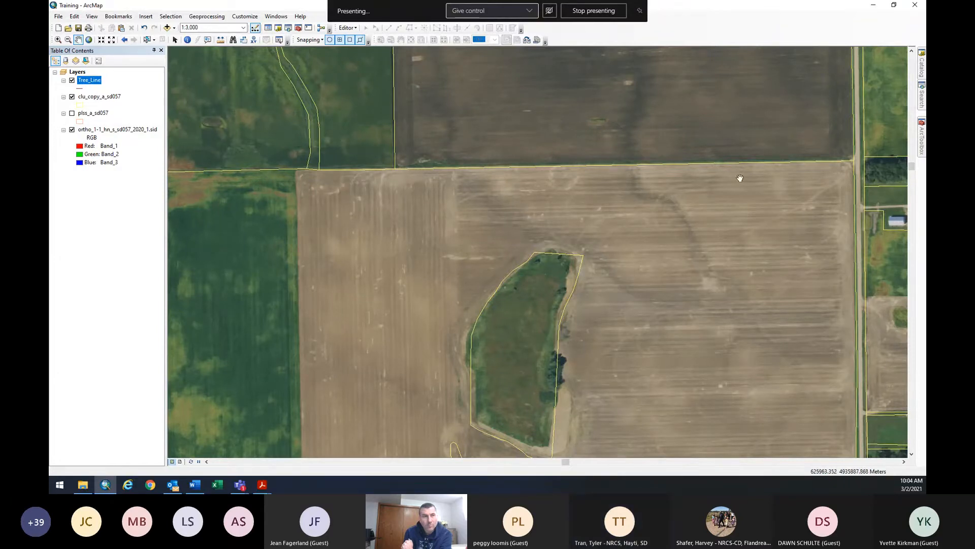
Start editing Tree_Line via its layer menu's Edit Features > Start Editing.
right_click(84, 84)
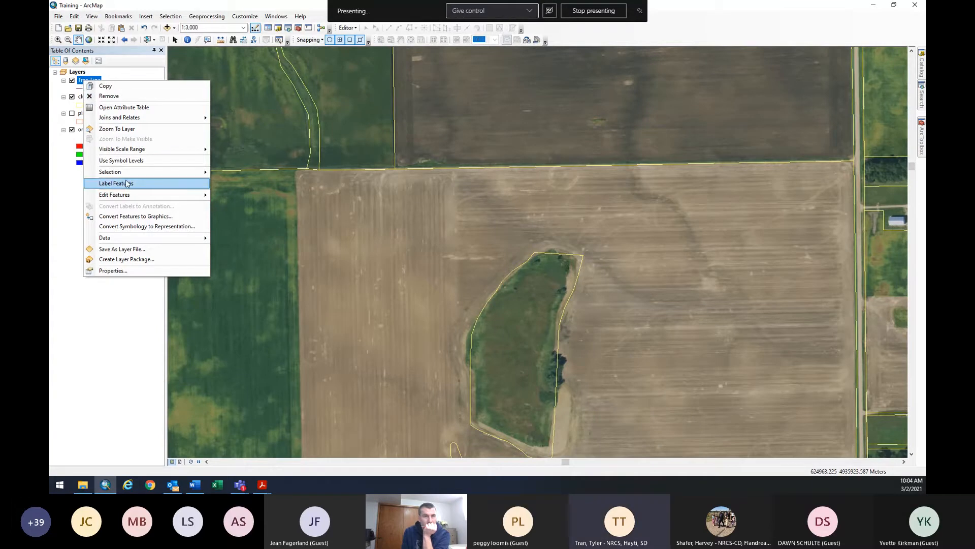
mouse_move(128, 197)
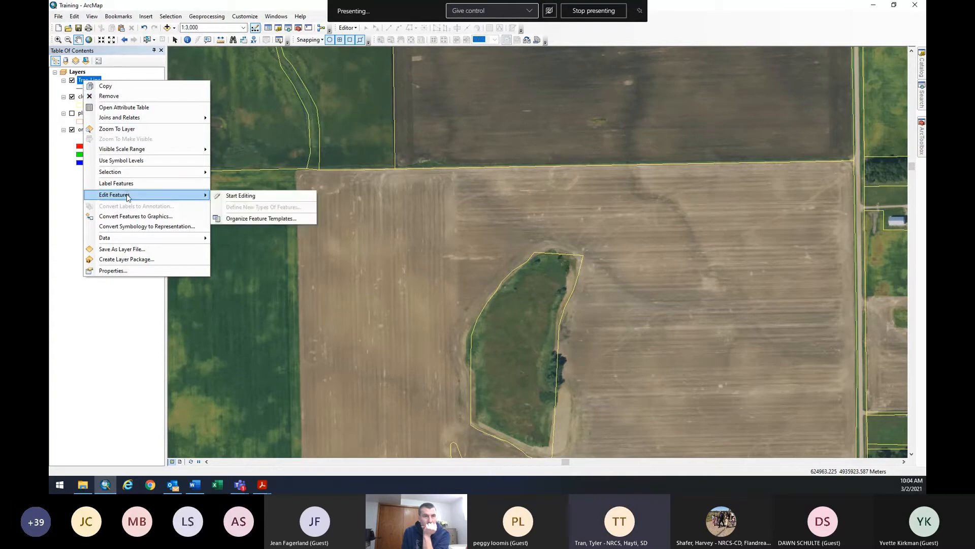
click(231, 196)
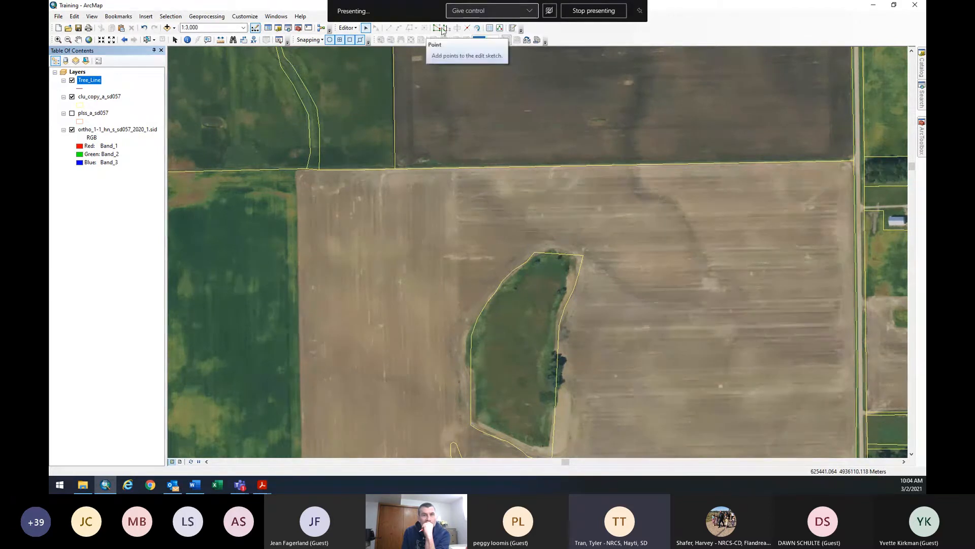
Open Create Features, set it to auto-hide, and pick the Tree_Line template.
click(513, 28)
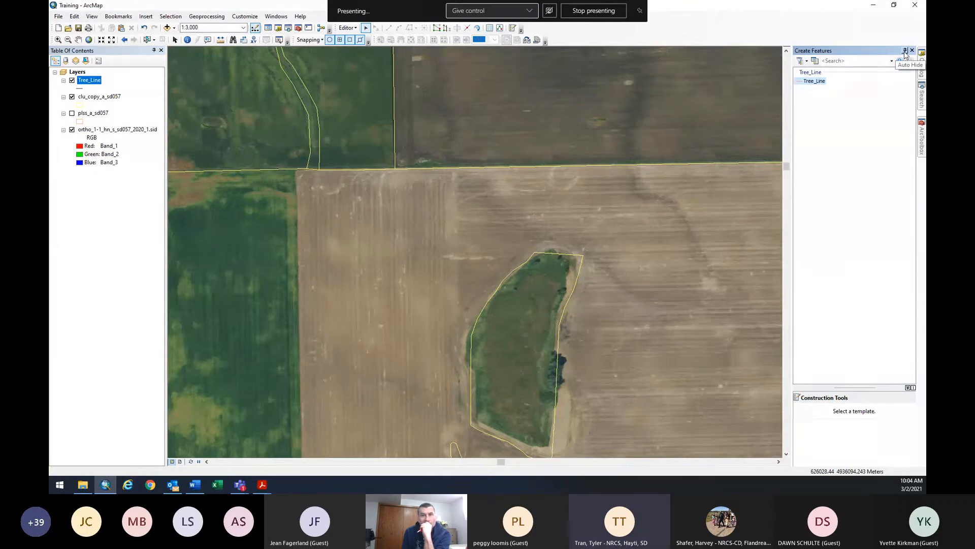
click(906, 51)
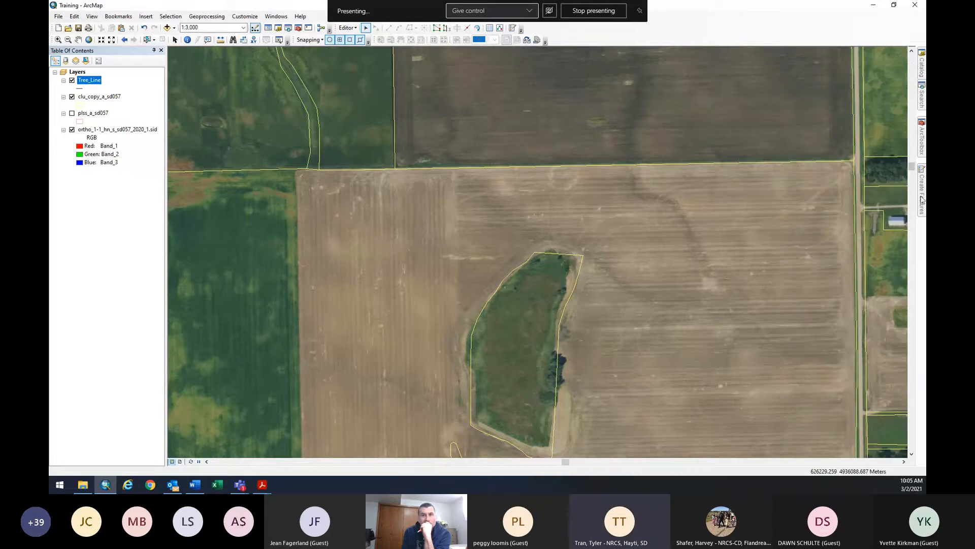
mouse_move(923, 190)
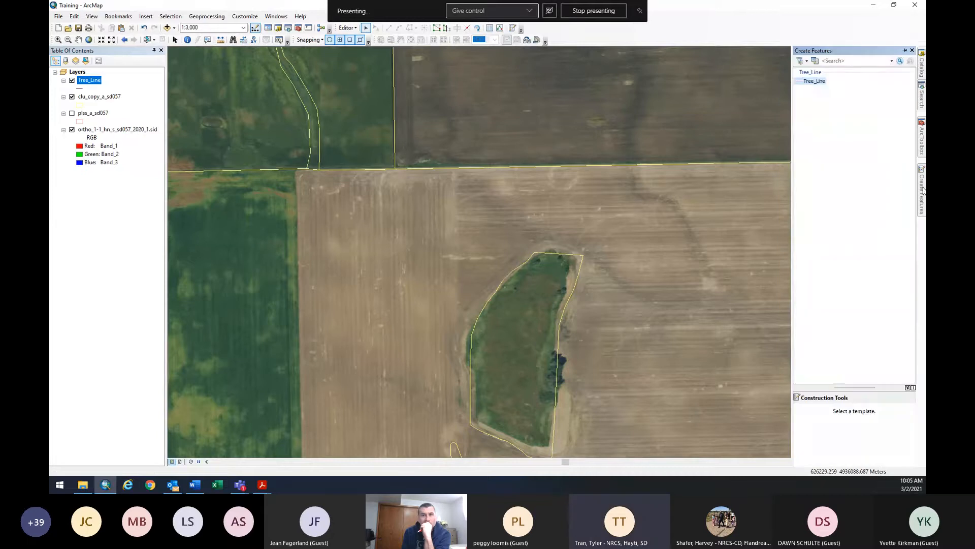
click(815, 83)
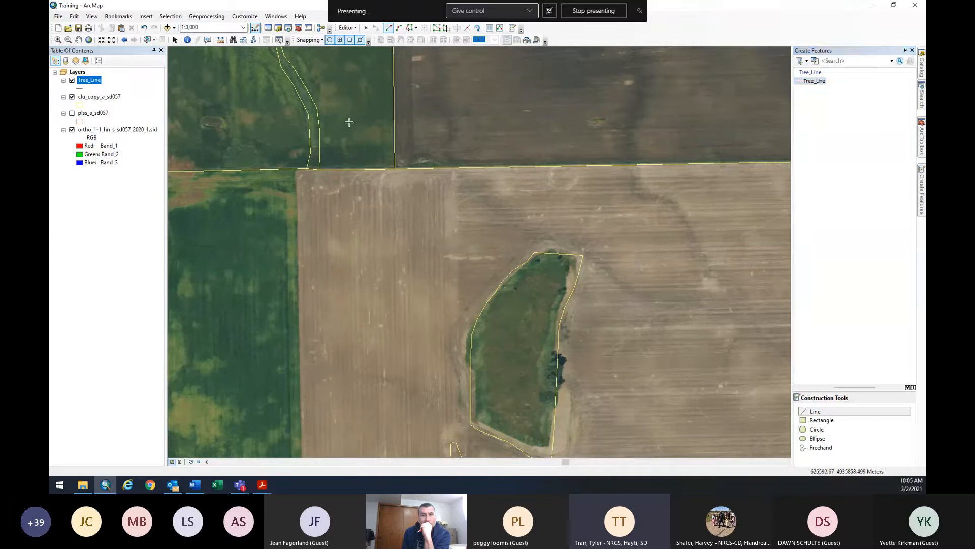
Draw a straight Tree_Line from the northeast to the northwest road intersection along the field.
click(78, 40)
drag(409, 214, 322, 209)
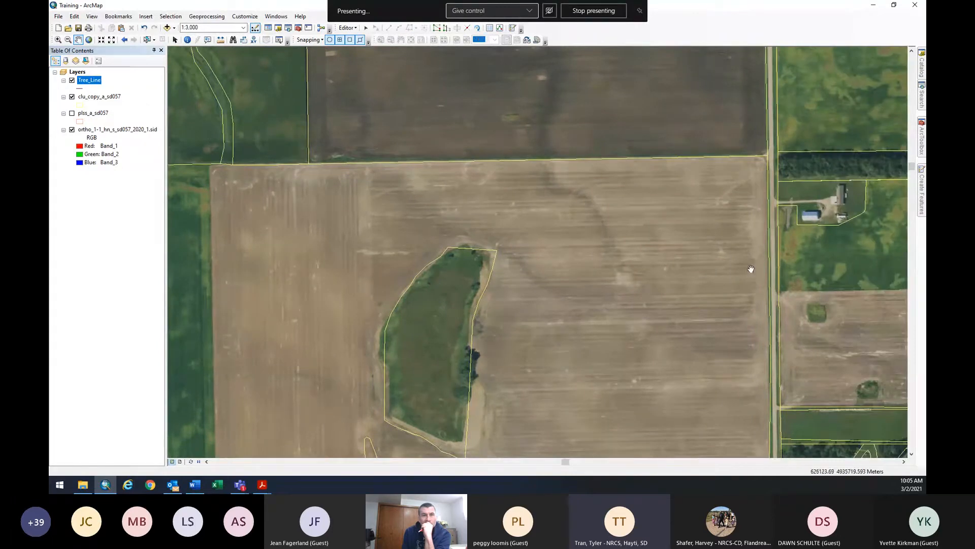
click(922, 202)
click(825, 412)
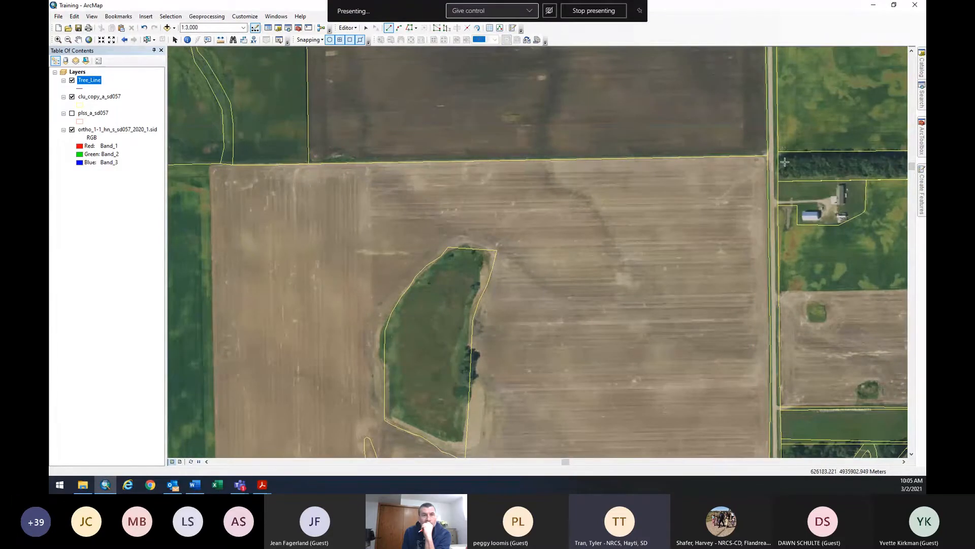
click(768, 158)
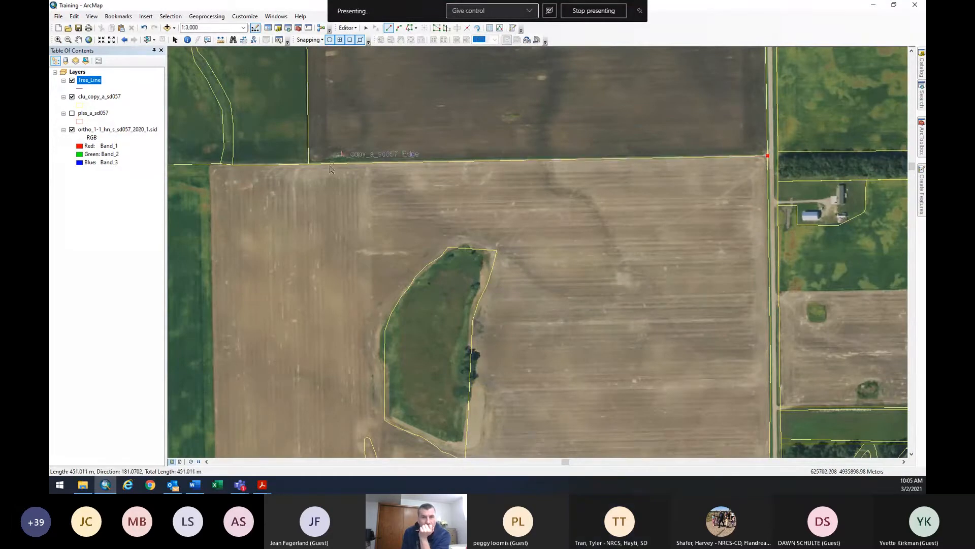
click(310, 168)
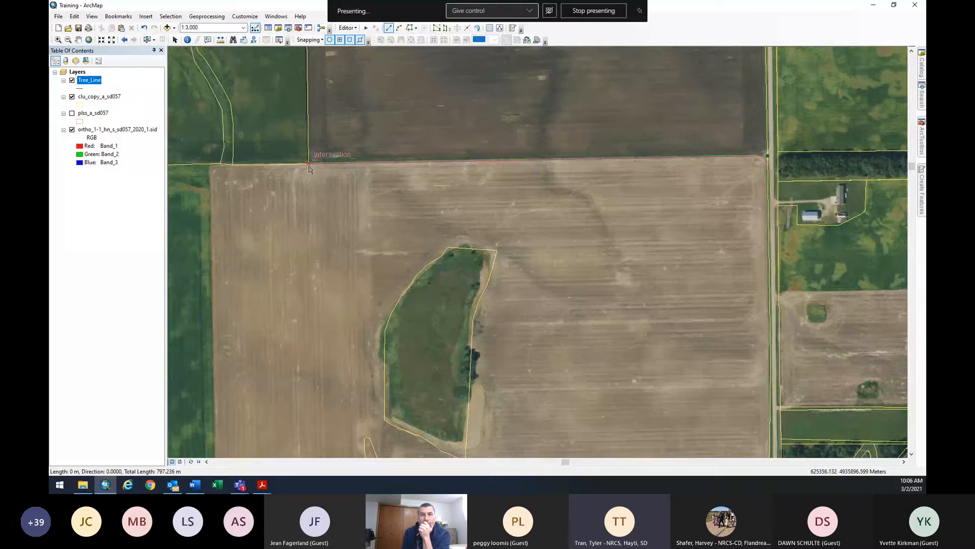
double_click(309, 166)
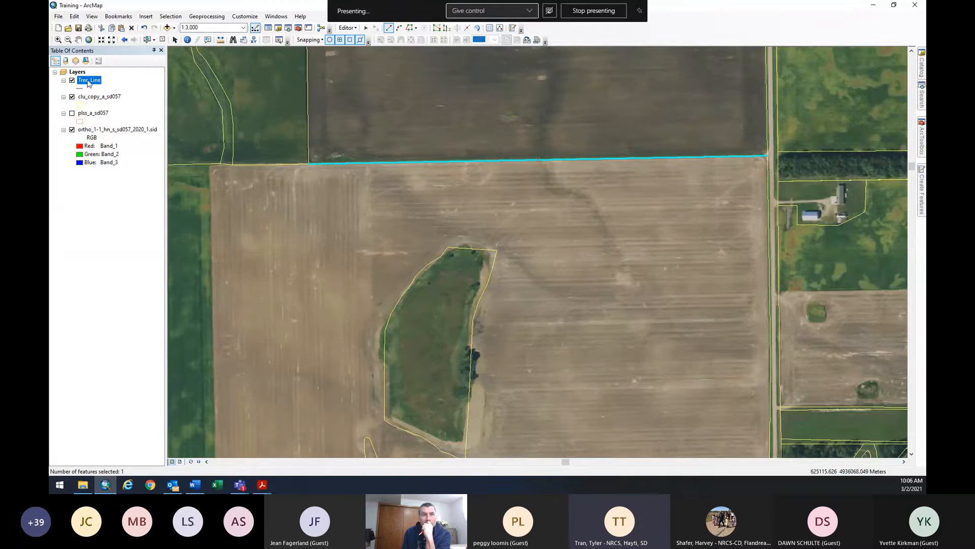
Open Tree_Line's attribute table showing record FID 0, Id 0, and check its Table Options.
right_click(88, 83)
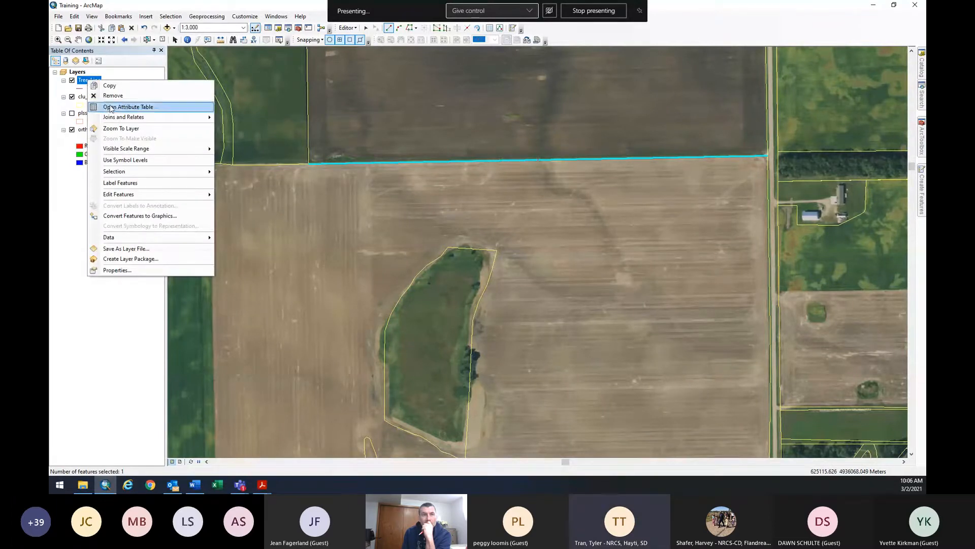
right_click(84, 79)
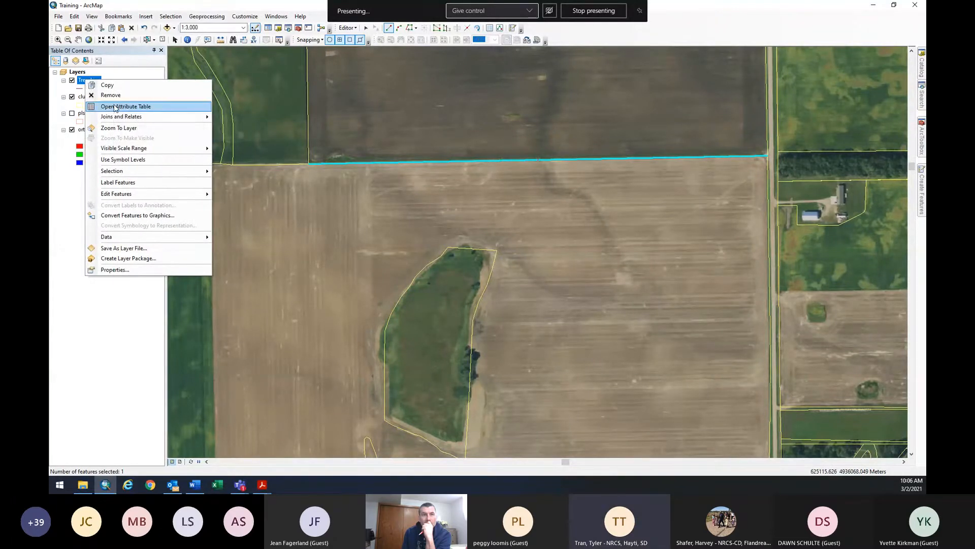
click(152, 107)
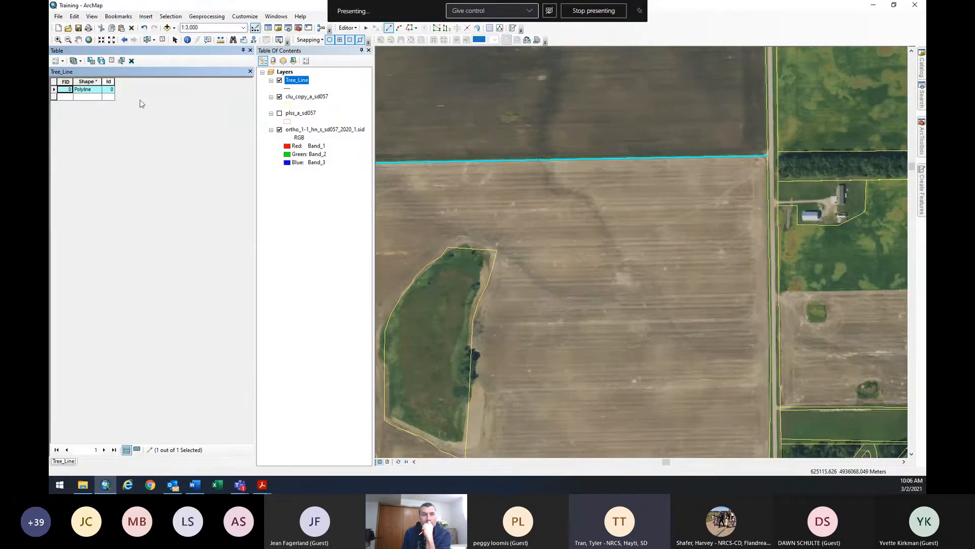
click(250, 50)
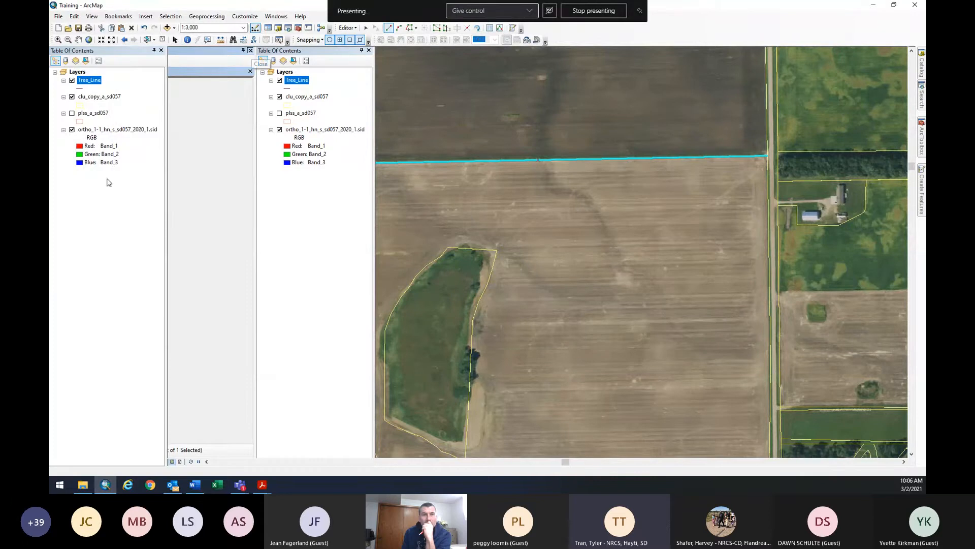
right_click(91, 83)
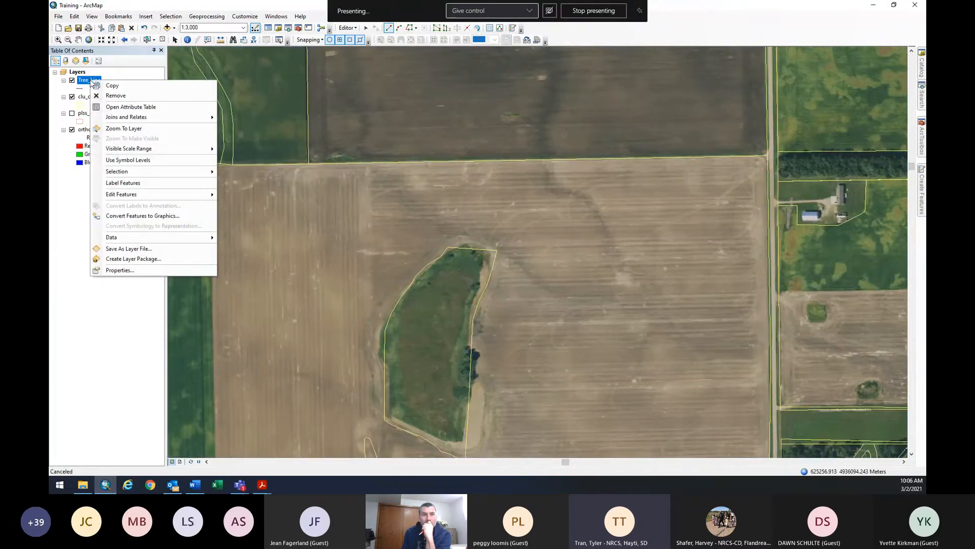
click(121, 107)
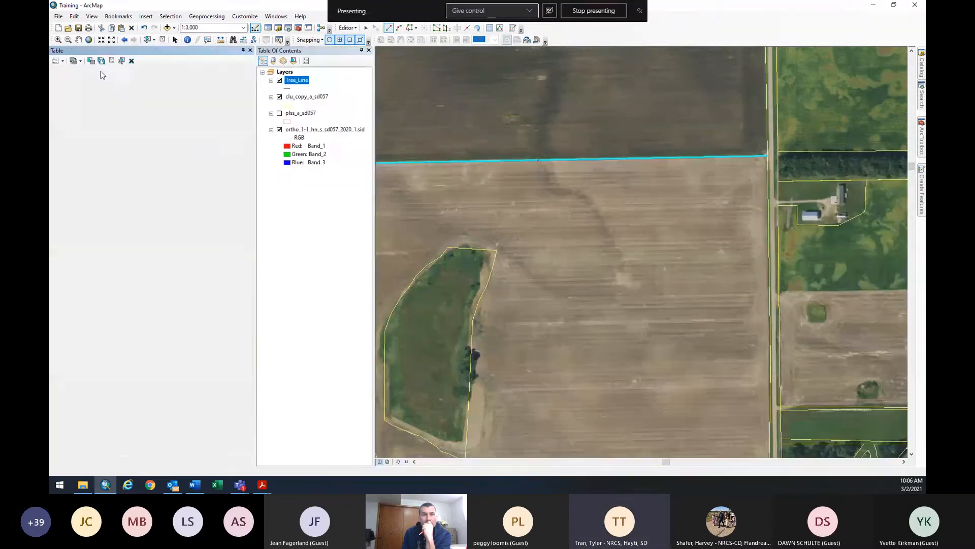
click(61, 60)
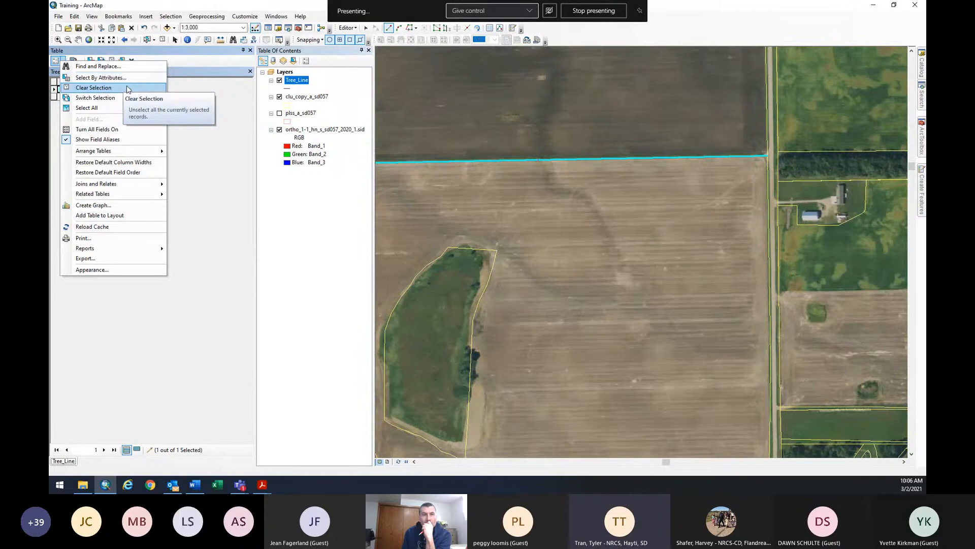
click(209, 162)
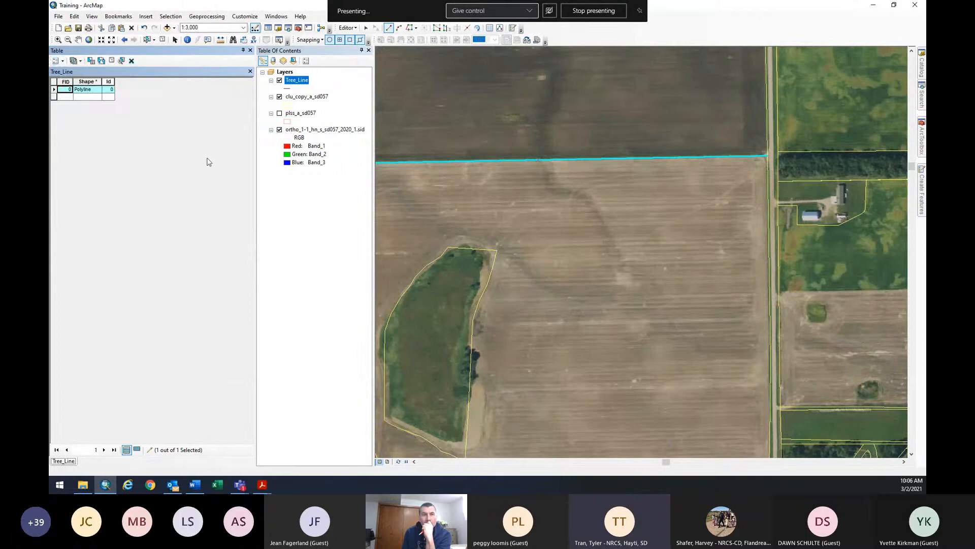
click(52, 60)
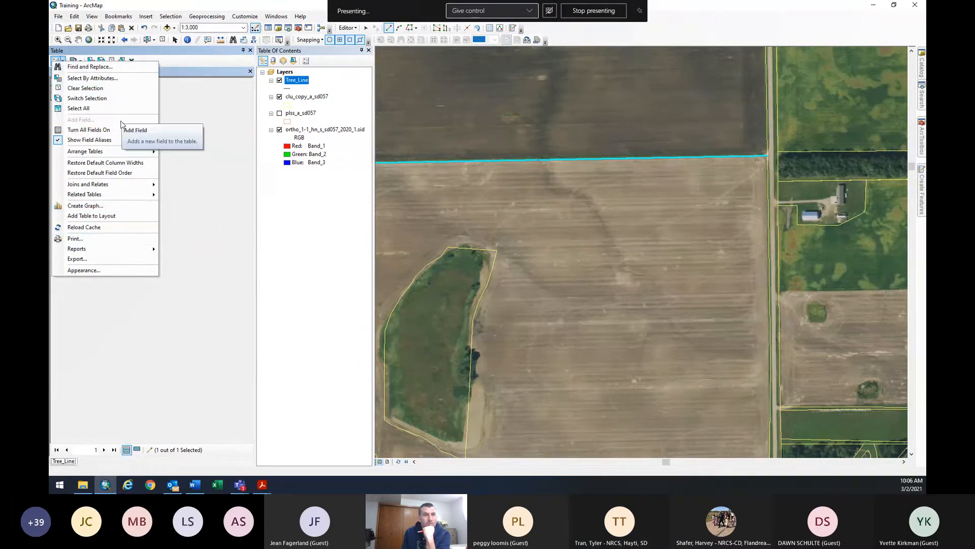
click(188, 133)
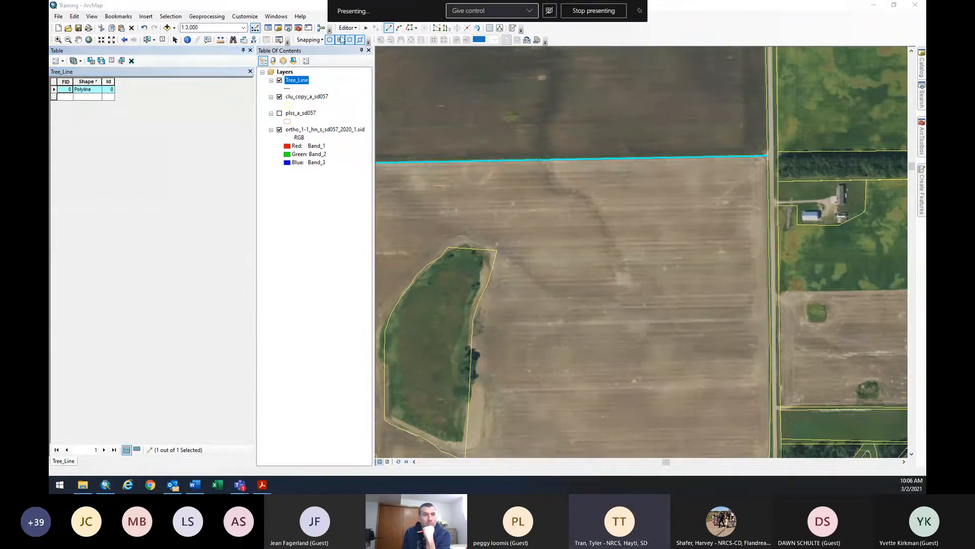
Close the attribute table, stop editing with the Tree_Line edits saved, and open Tree_Line's symbol.
click(250, 50)
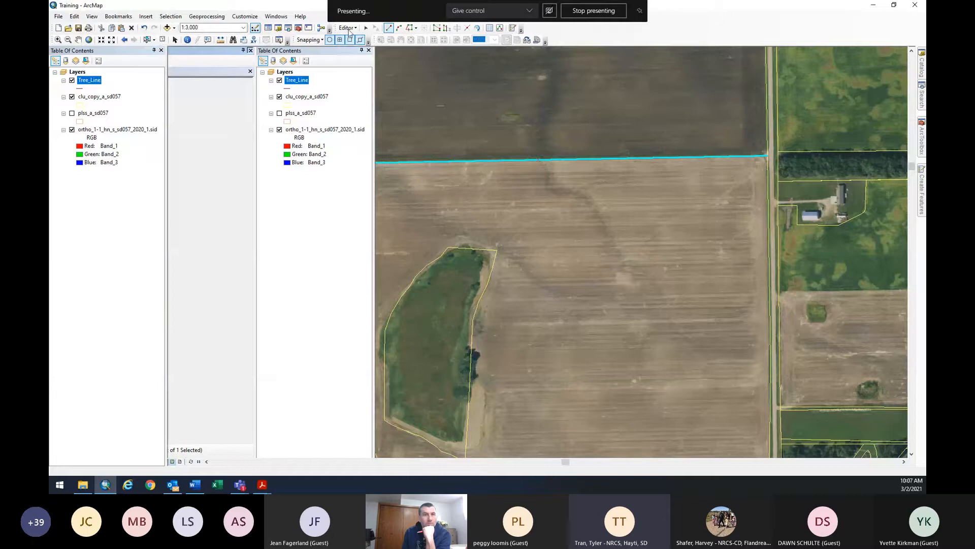
click(348, 32)
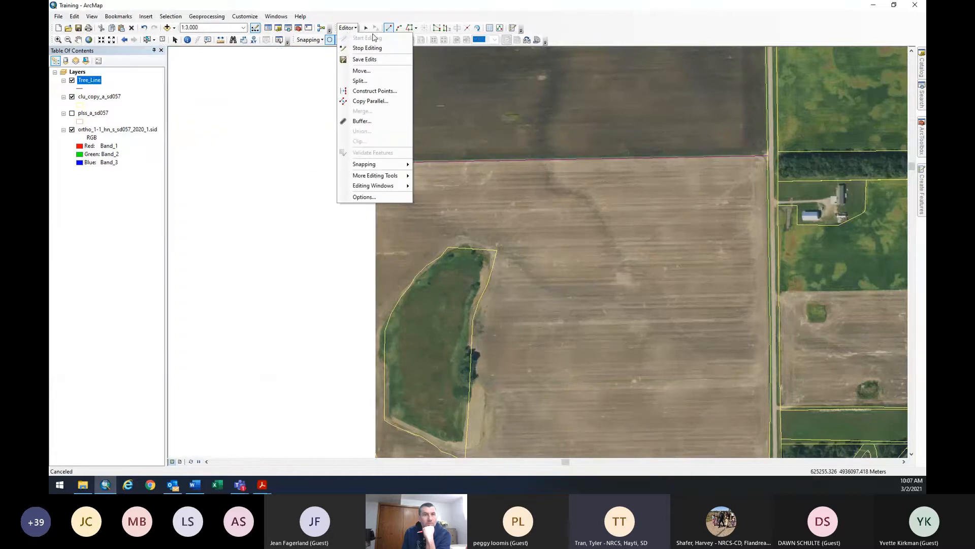
click(372, 50)
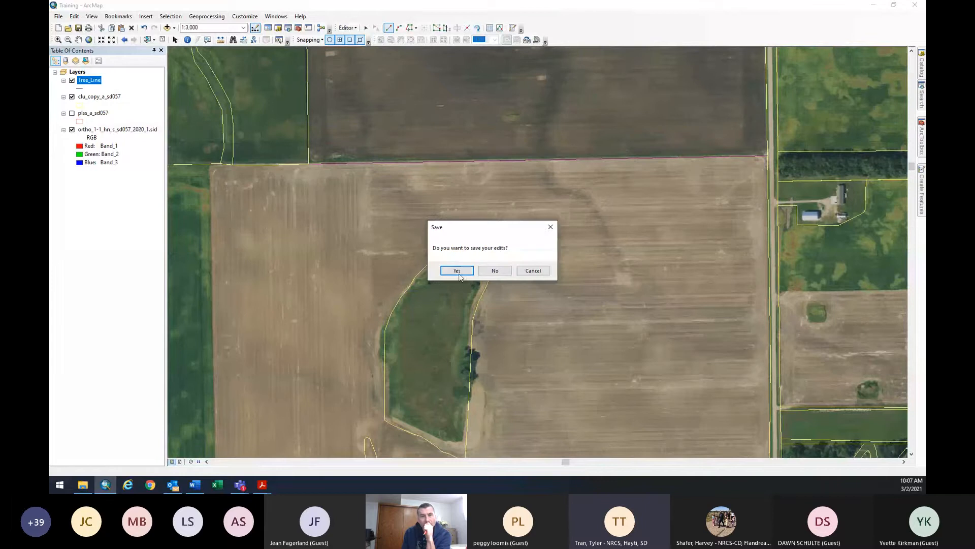
click(459, 274)
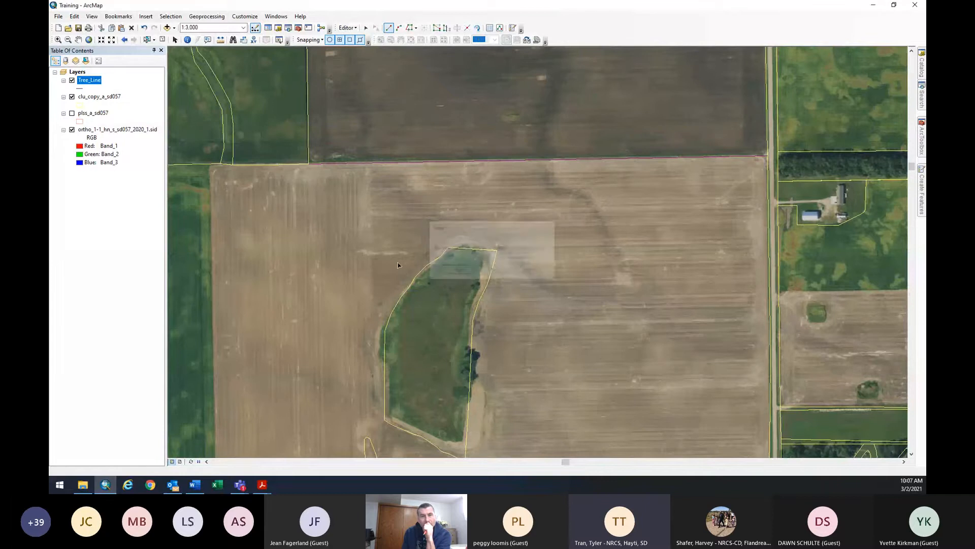
click(80, 89)
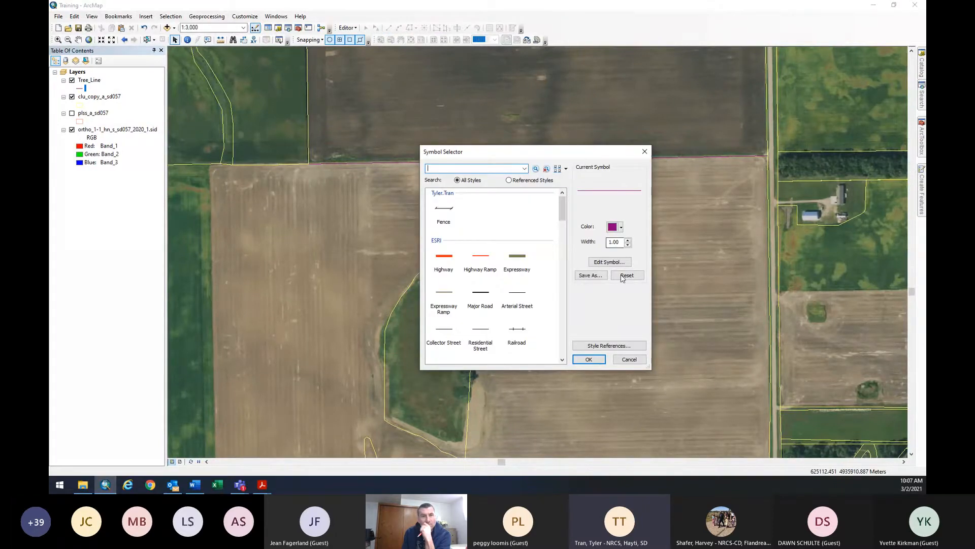
Change the Tree_Line line symbol colour to light green.
click(612, 229)
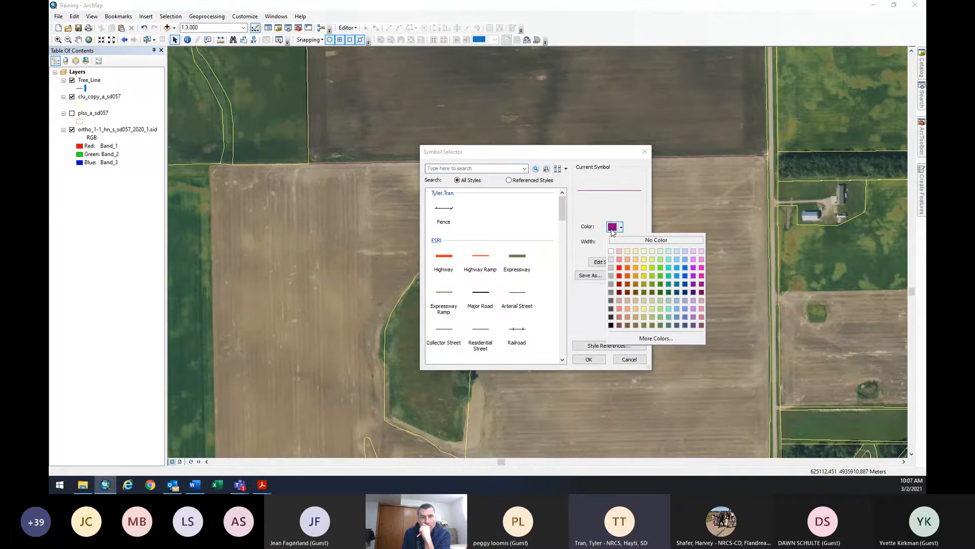
click(660, 260)
click(588, 359)
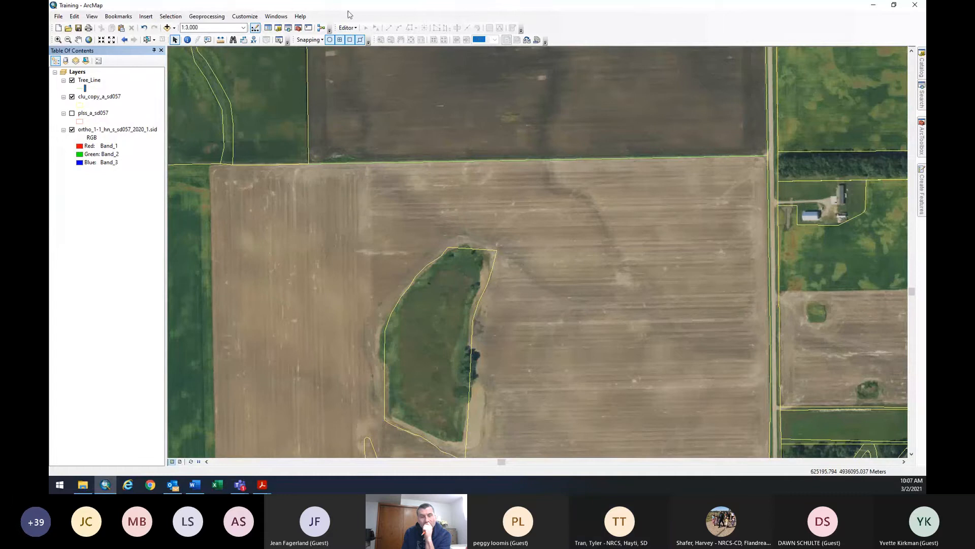
Start an editing session on the Tree_Line layer.
click(346, 28)
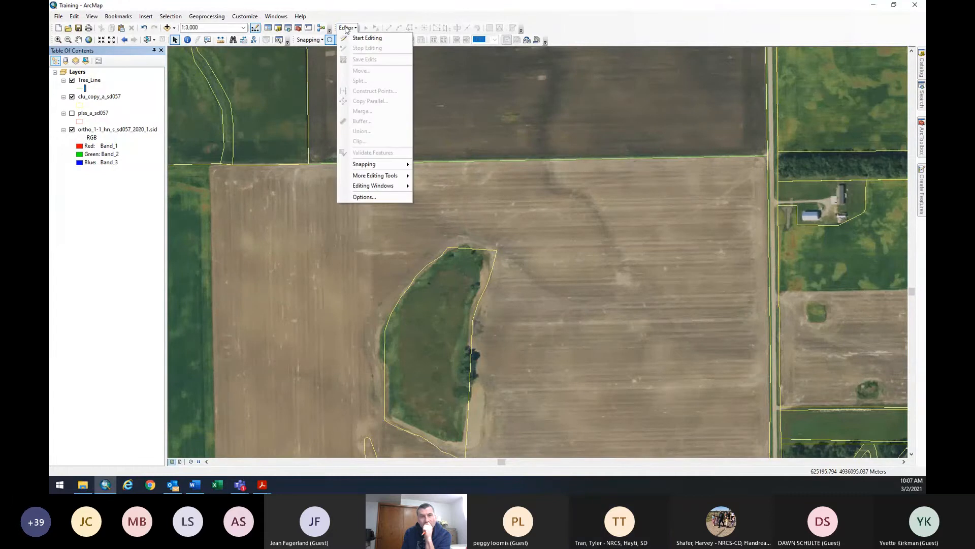
click(346, 30)
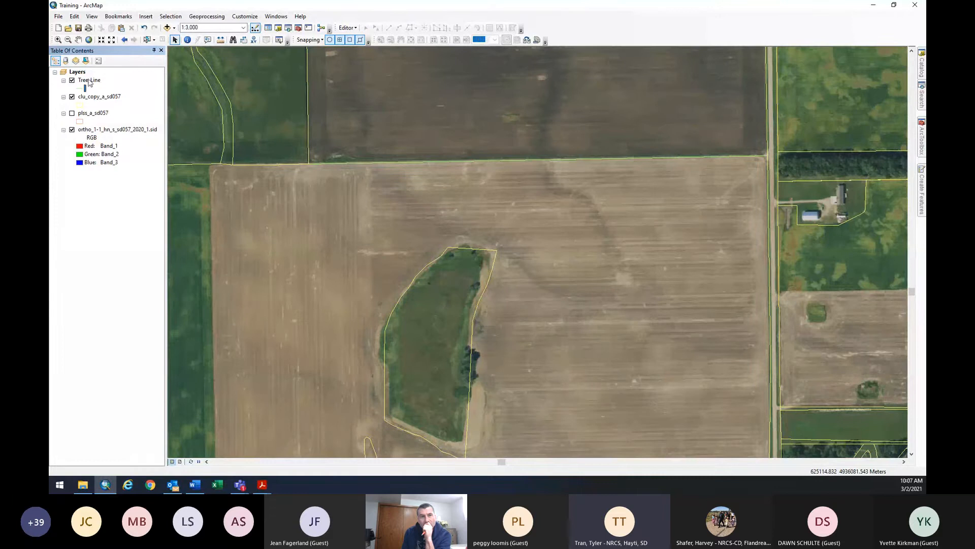
click(345, 28)
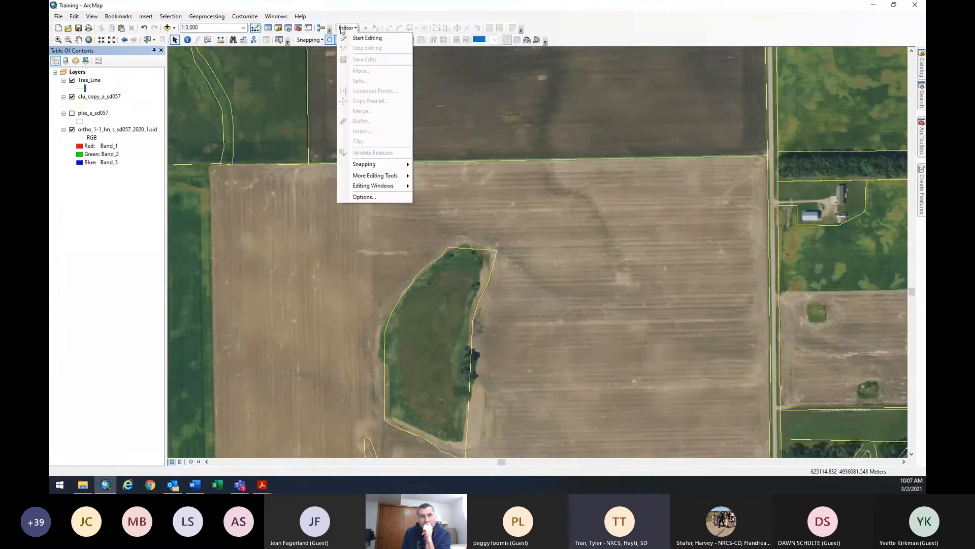
click(377, 38)
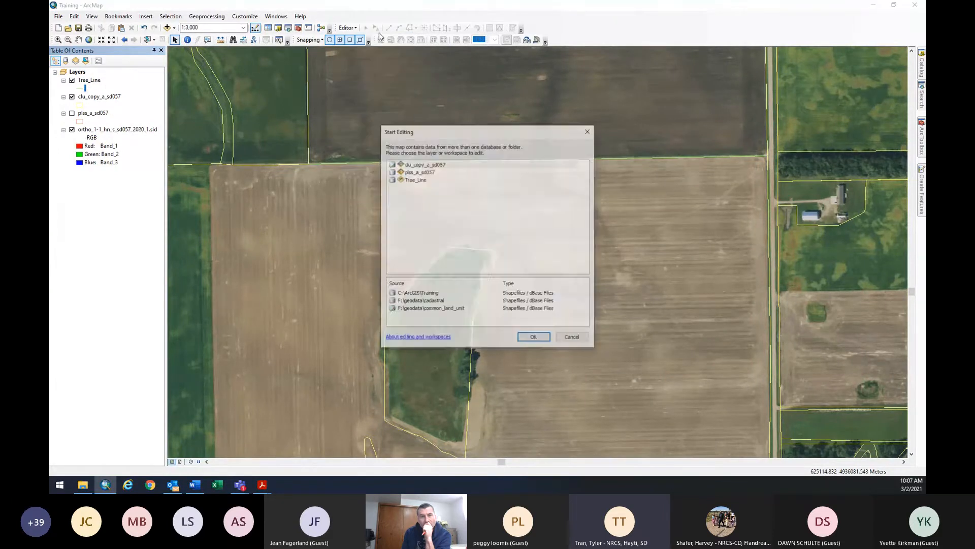
click(416, 180)
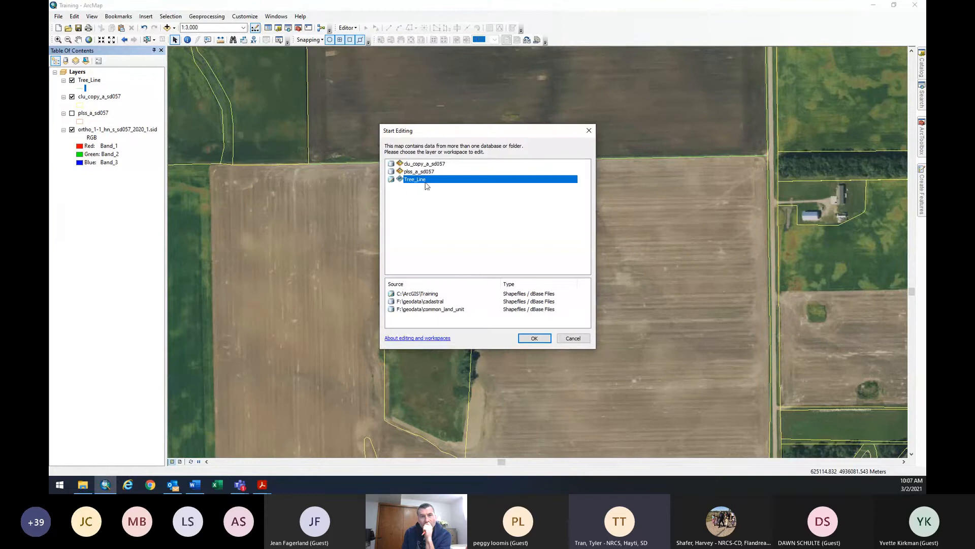
click(535, 338)
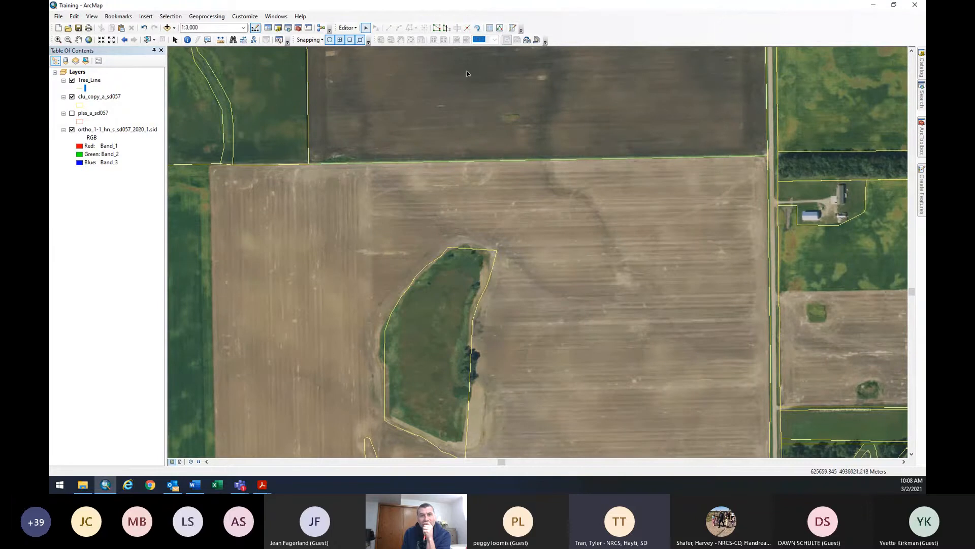
After a failed split attempt, make Tree_Line the only selectable layer.
click(468, 31)
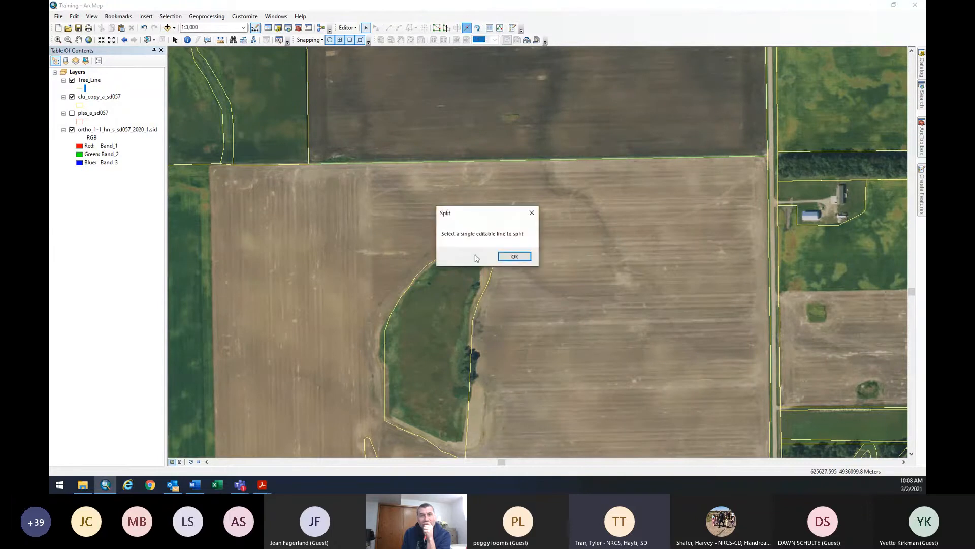
click(509, 256)
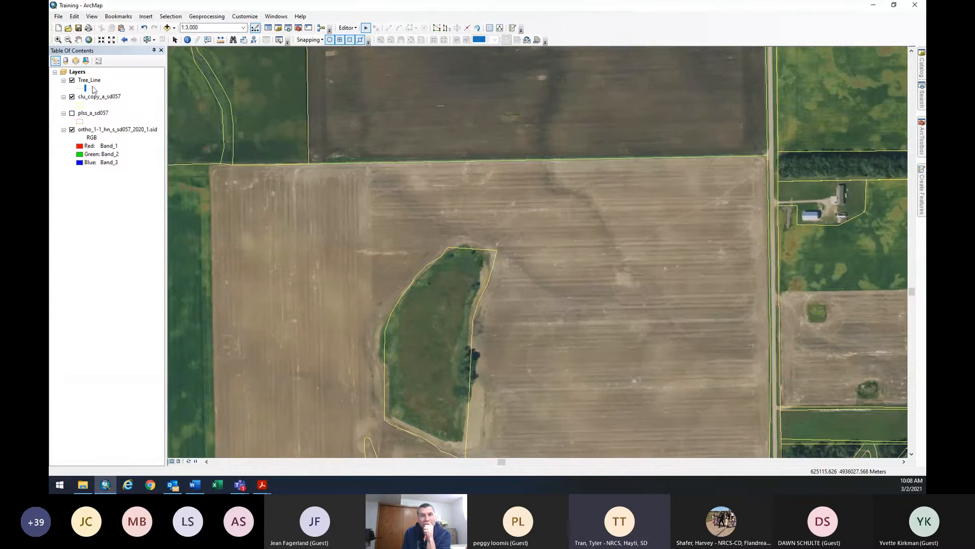
click(148, 39)
right_click(90, 82)
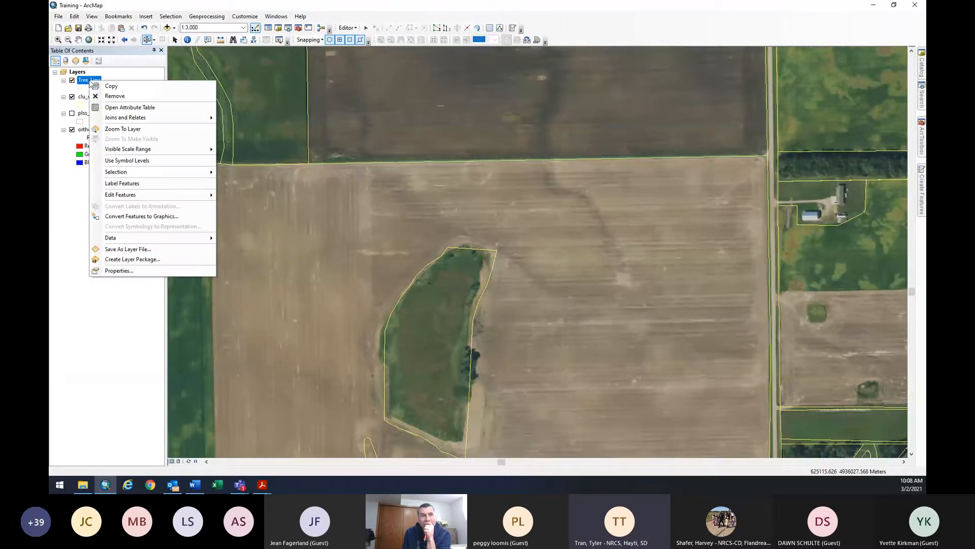
mouse_move(159, 197)
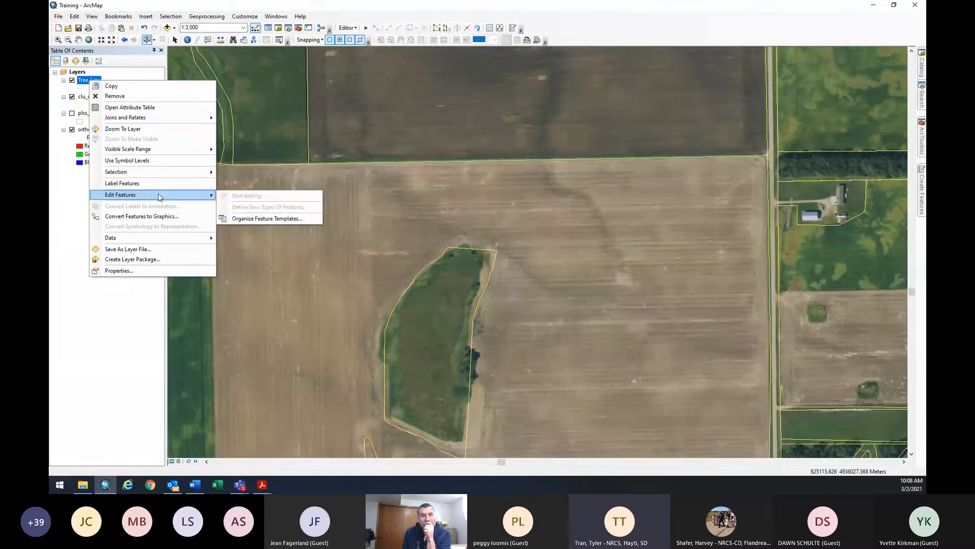
mouse_move(169, 172)
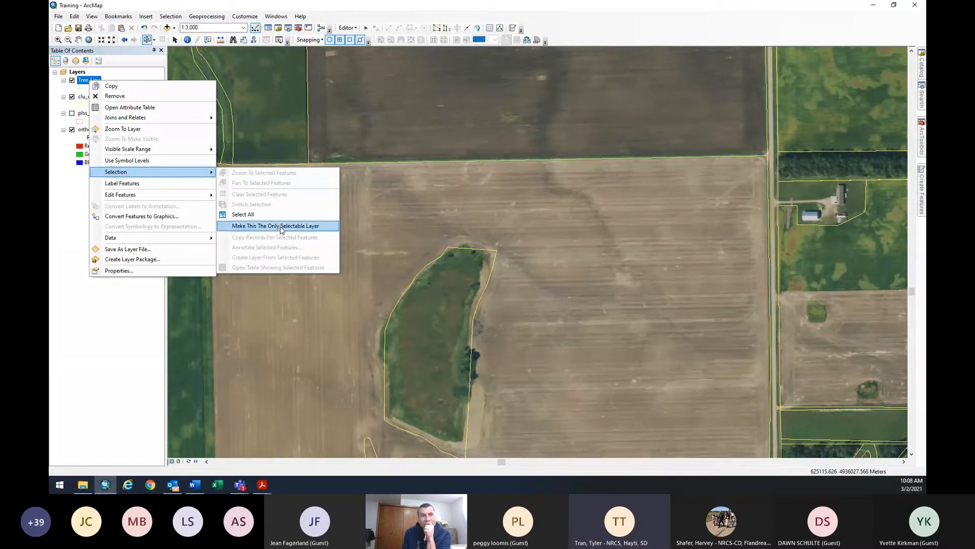
click(281, 227)
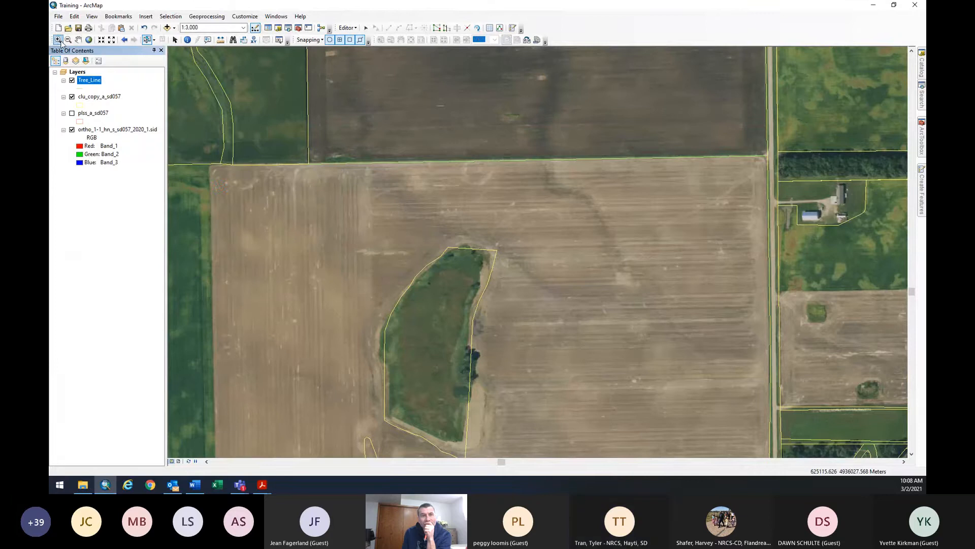
Select the north-edge tree line and try splitting it near its east end.
click(146, 40)
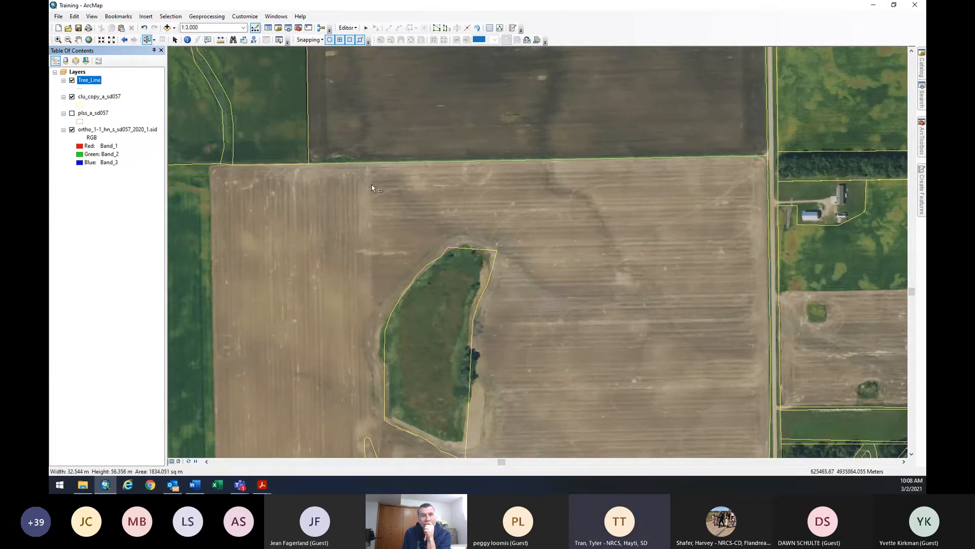
click(371, 167)
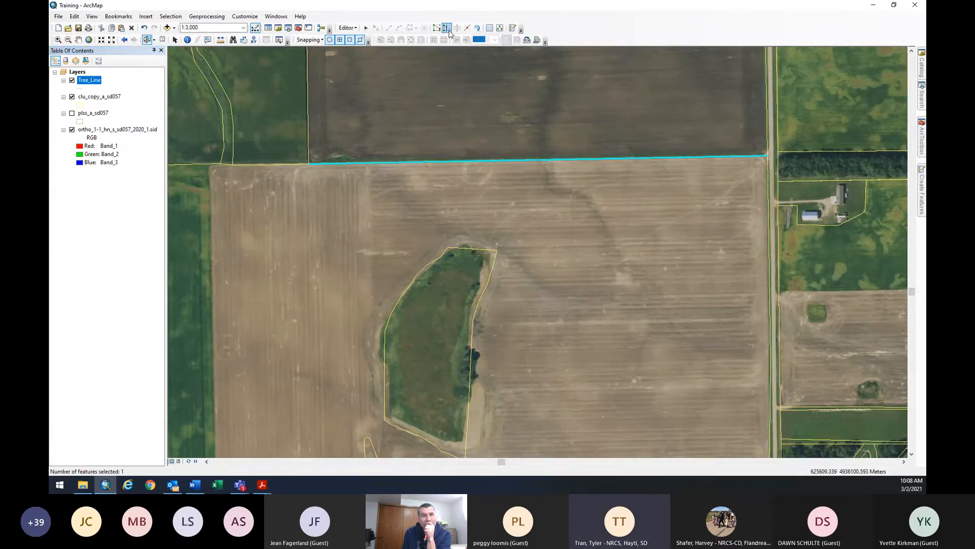
click(467, 28)
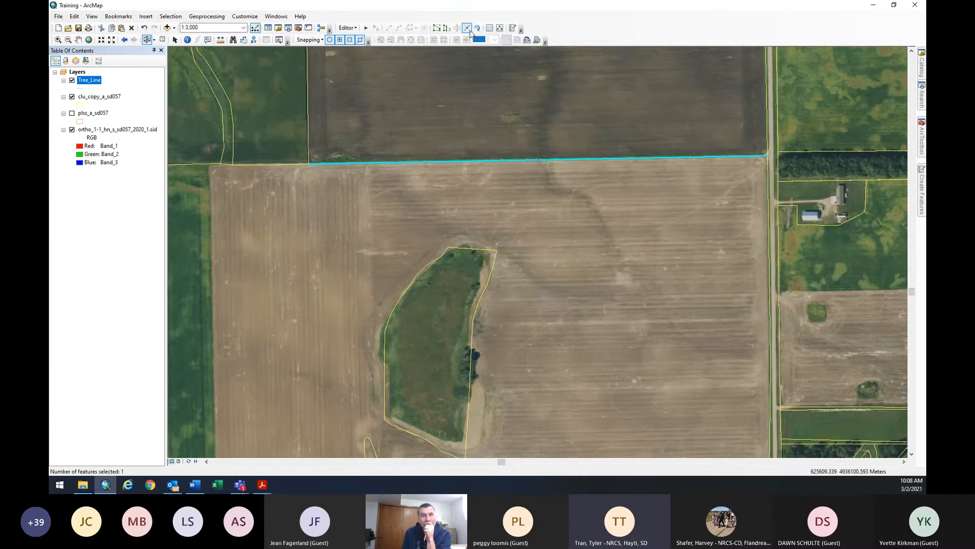
click(759, 146)
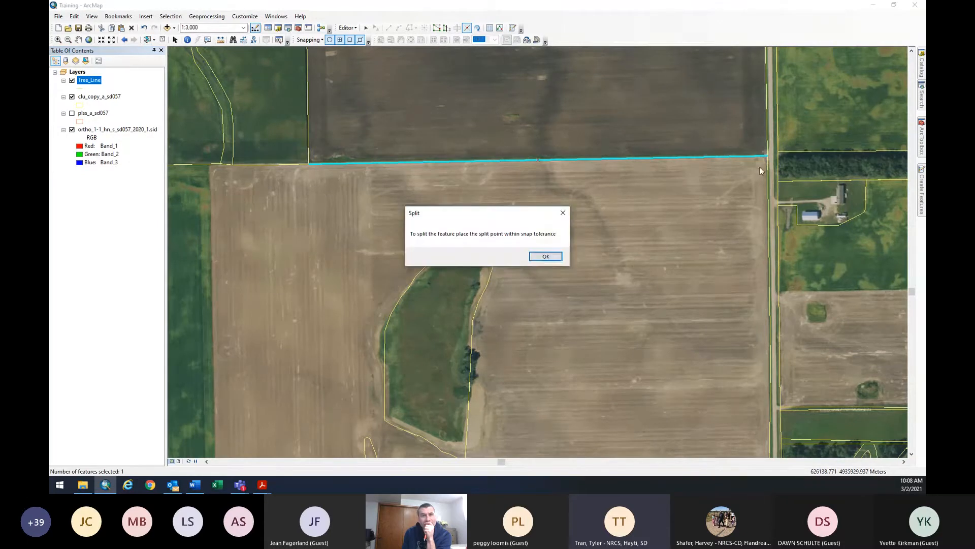
click(547, 257)
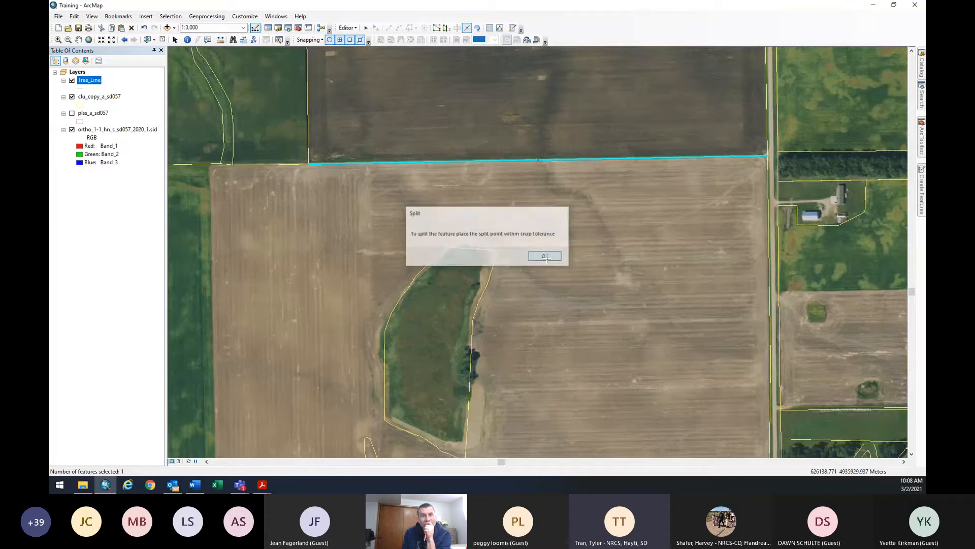
click(756, 156)
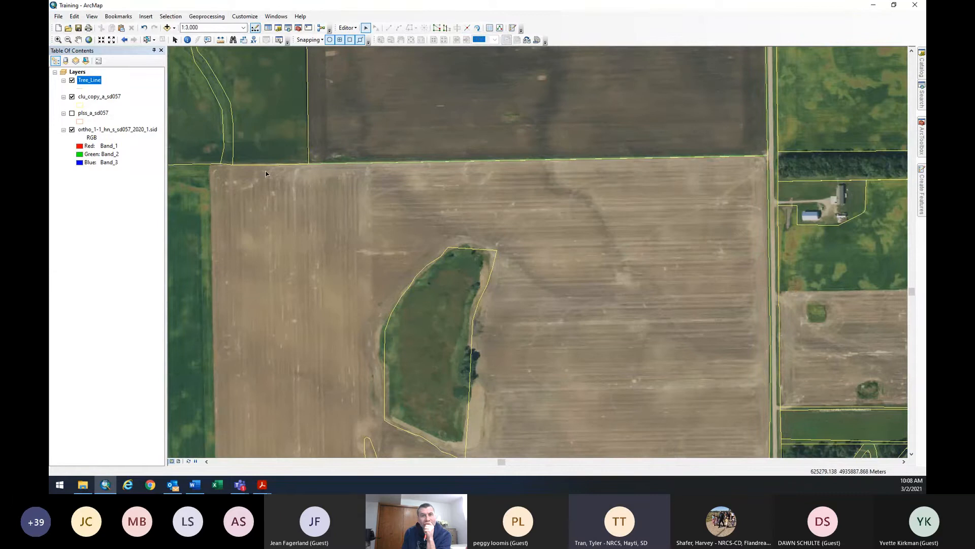
Stop editing and save the Tree_Line edits, leaving the line unsplit.
click(72, 81)
click(346, 28)
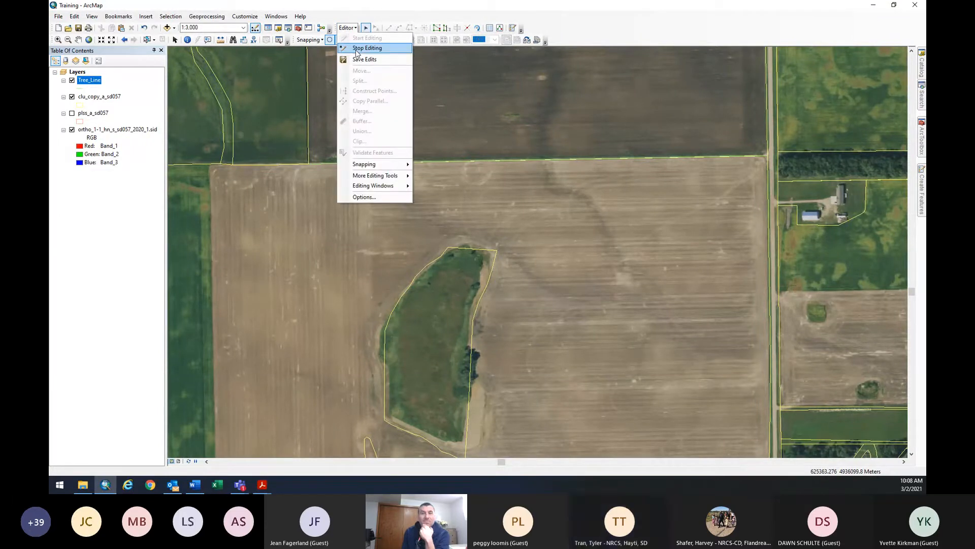
click(355, 49)
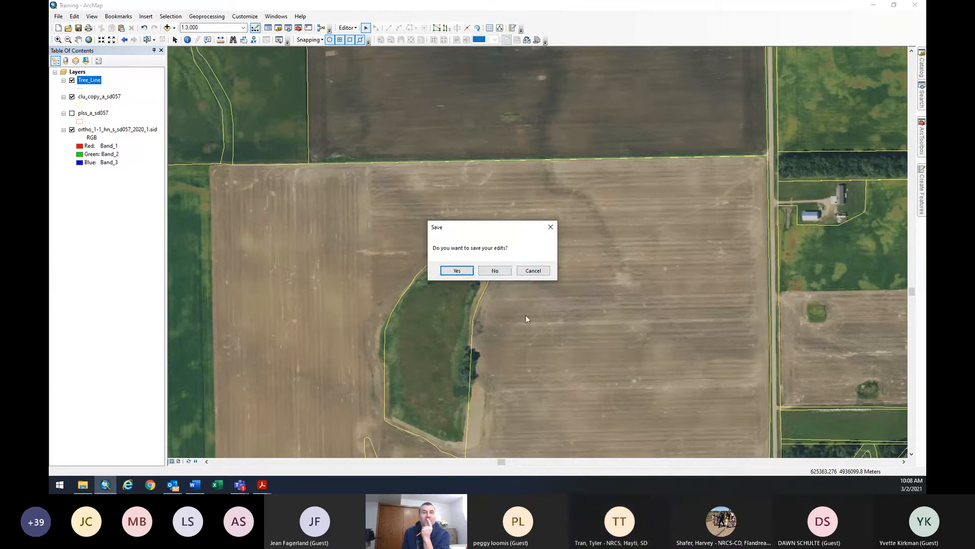
click(457, 271)
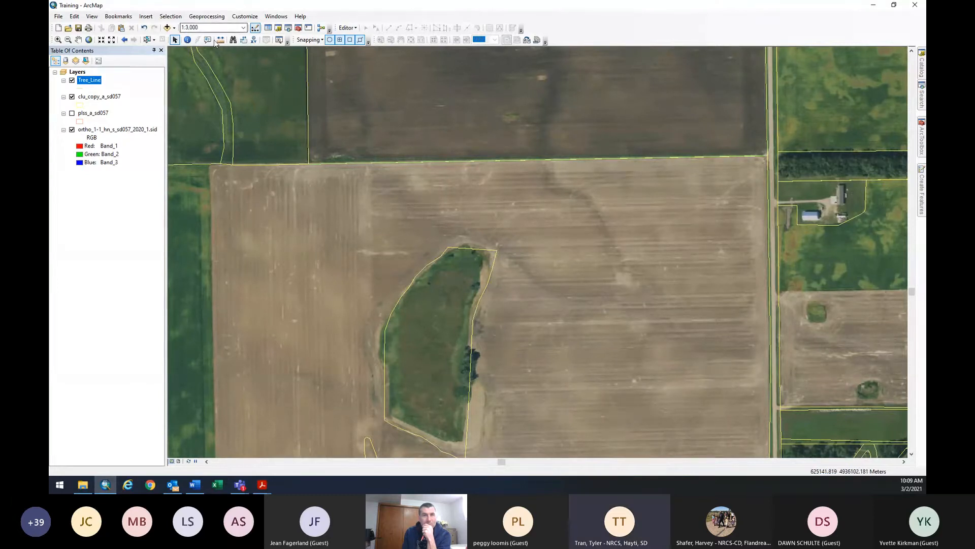
Open the Buffer tool and pick Tree_Line as its input features.
click(207, 16)
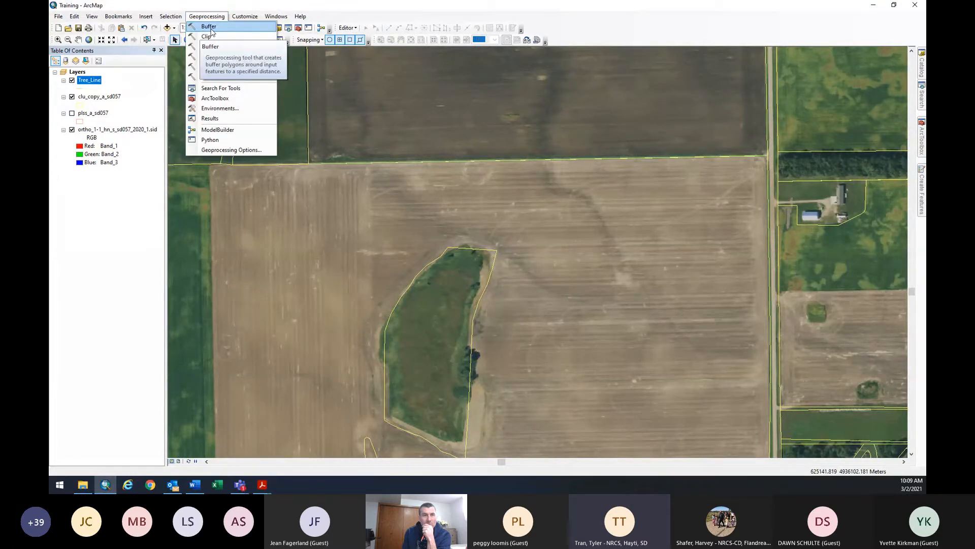
click(210, 30)
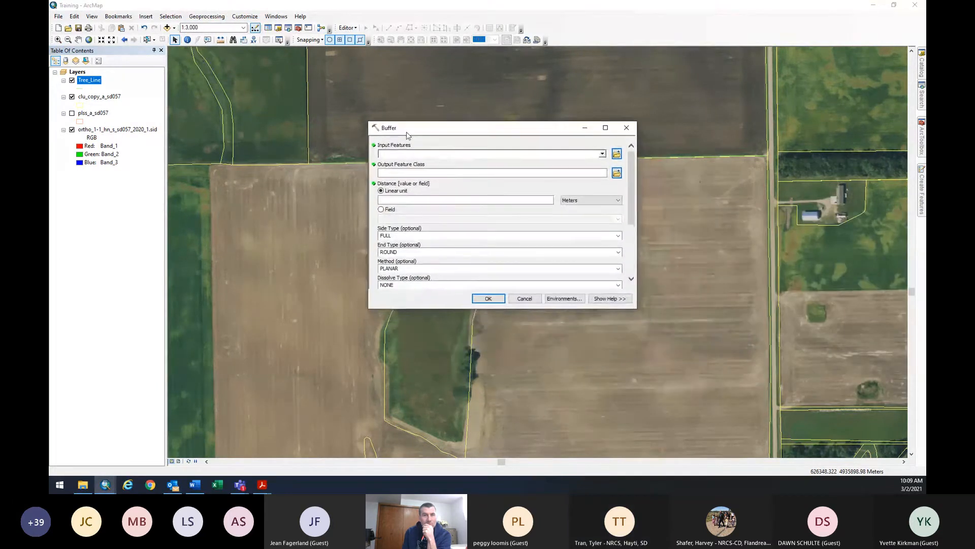
drag(632, 300, 785, 422)
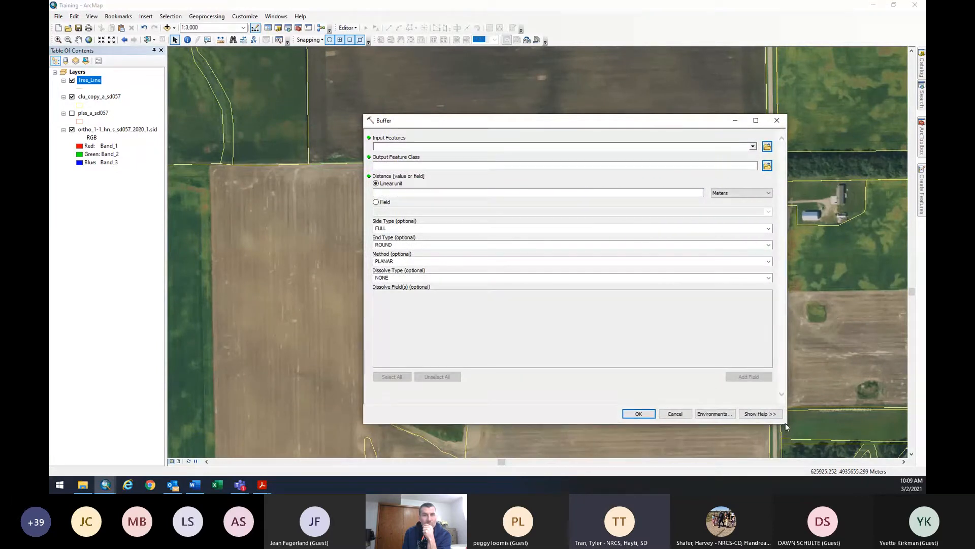
drag(590, 129, 480, 109)
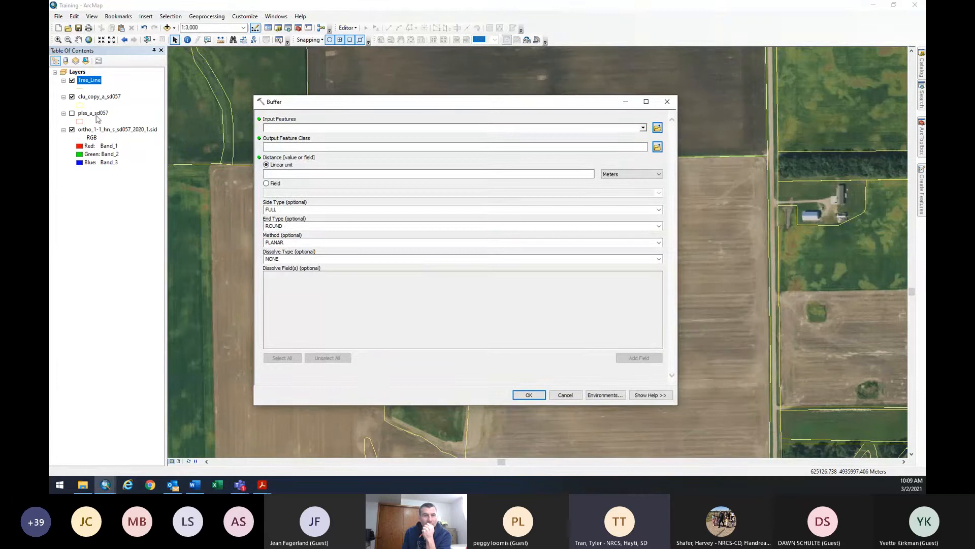
click(643, 128)
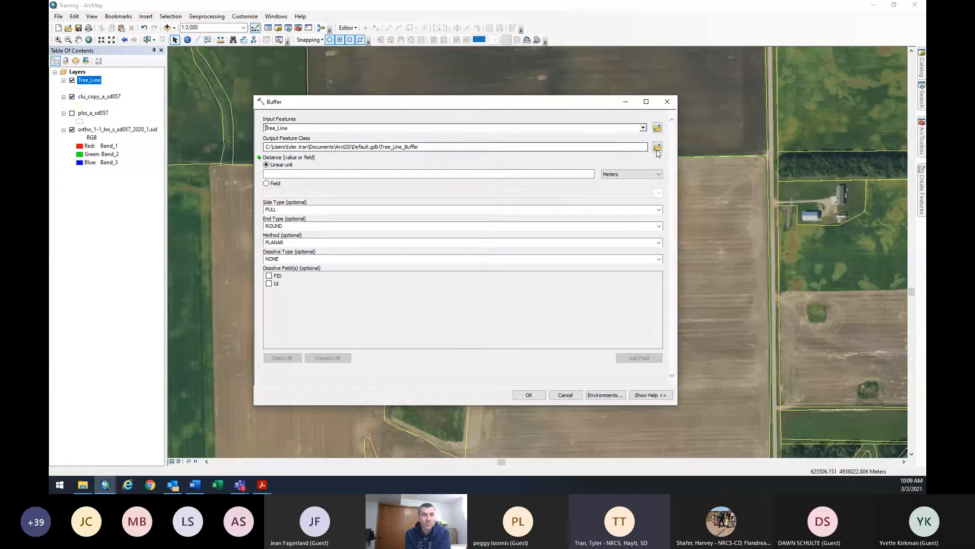
Set the buffer output to Tree_Buffer.shp in the C:\ArcGIS\Training folder.
click(657, 149)
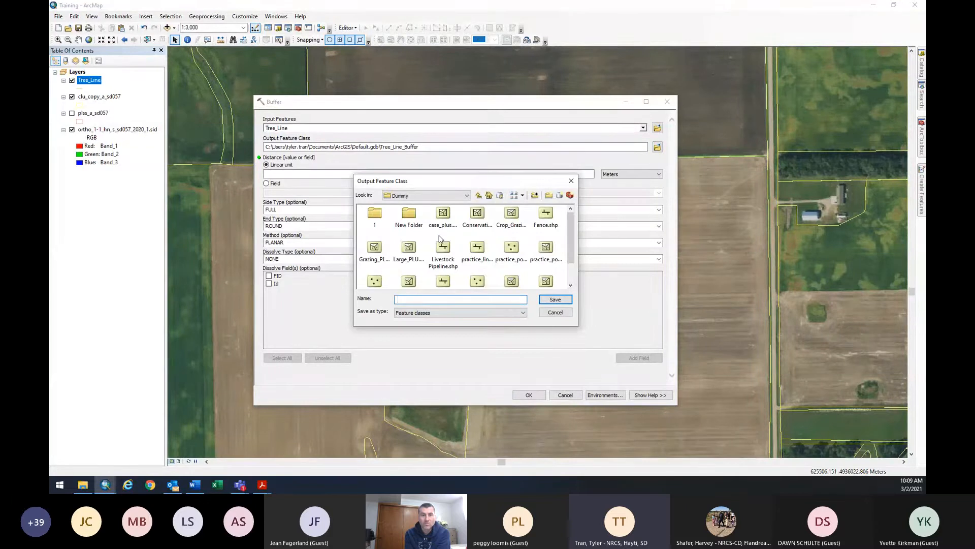
click(447, 195)
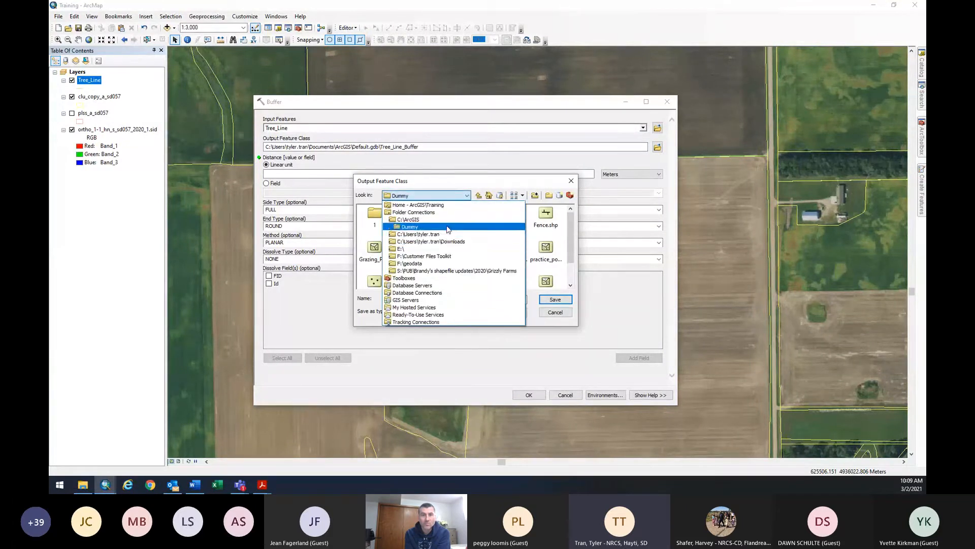
click(447, 220)
scroll(443, 244, down, 5)
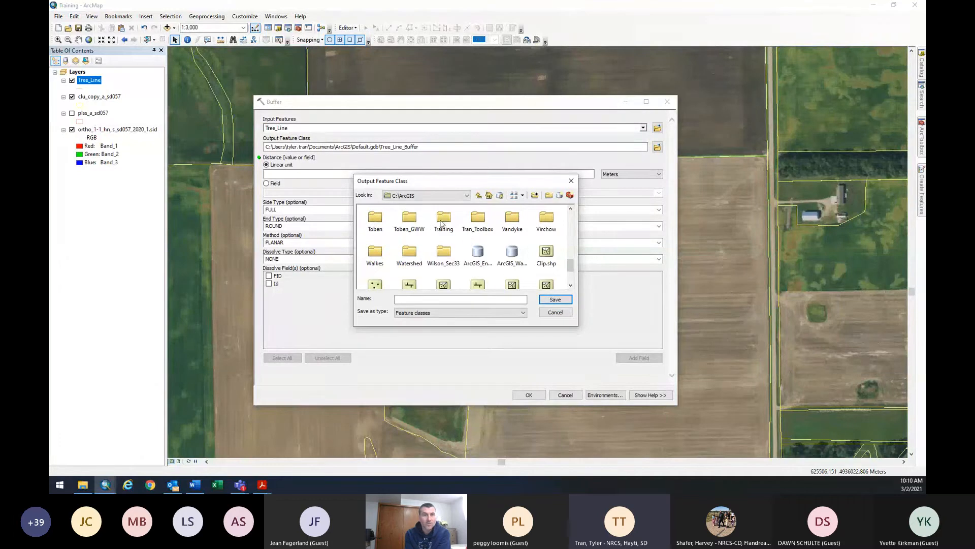
double_click(441, 222)
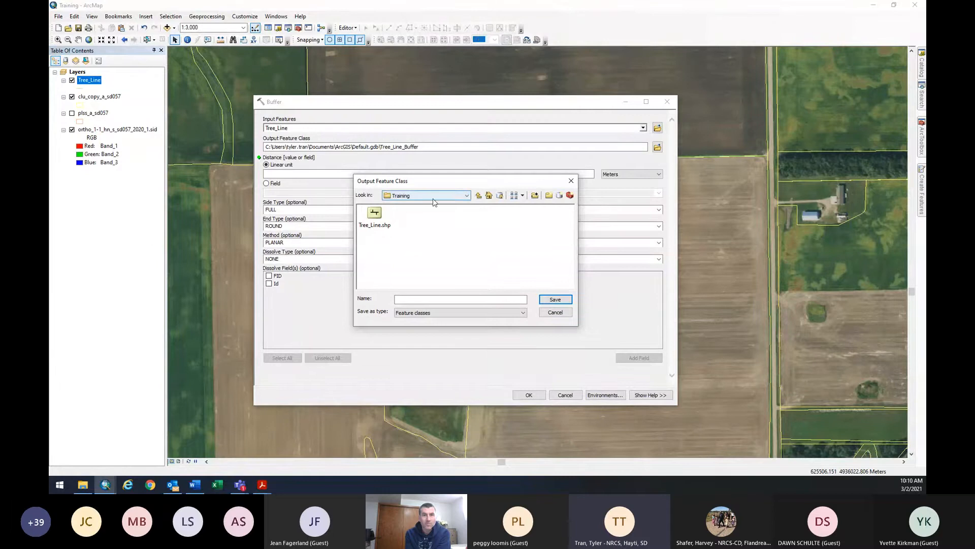
click(425, 299)
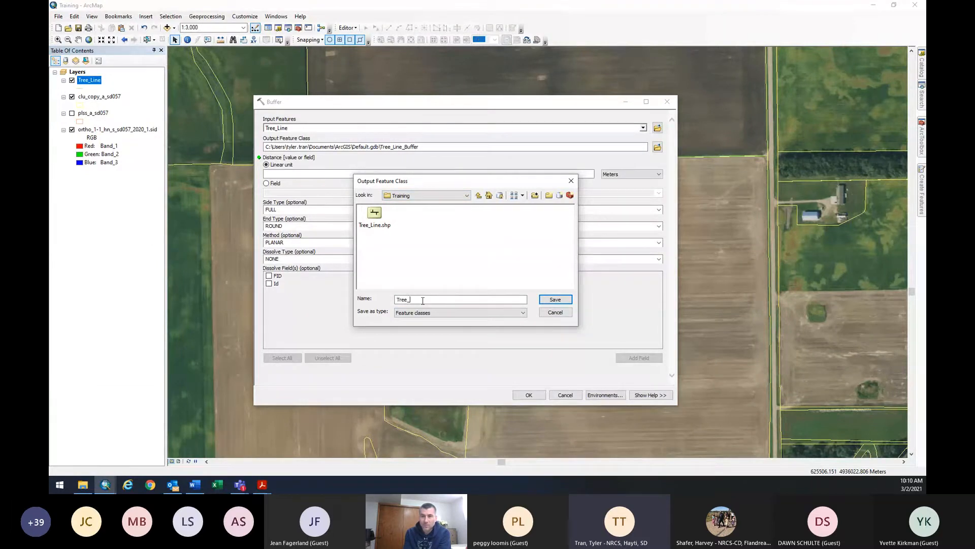
text(Tree_Buffer)
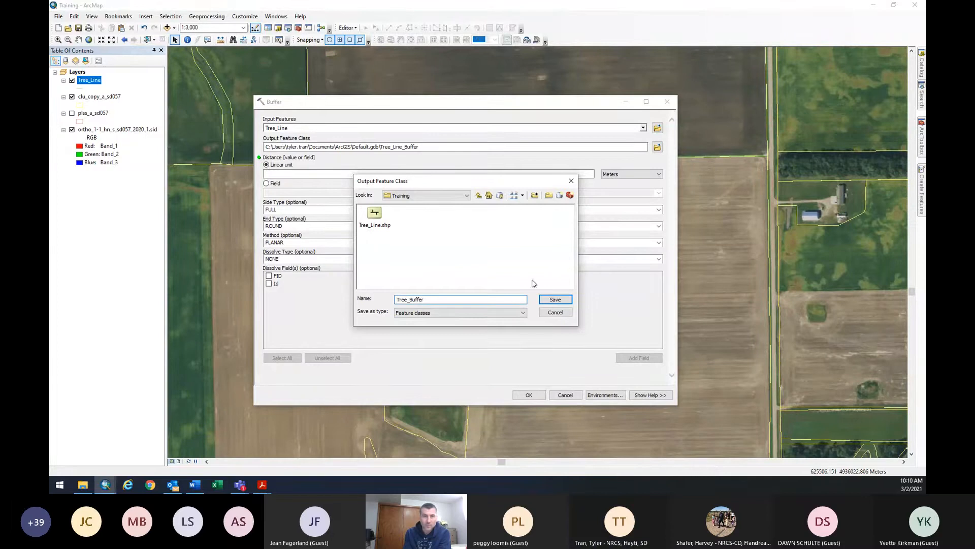
click(556, 300)
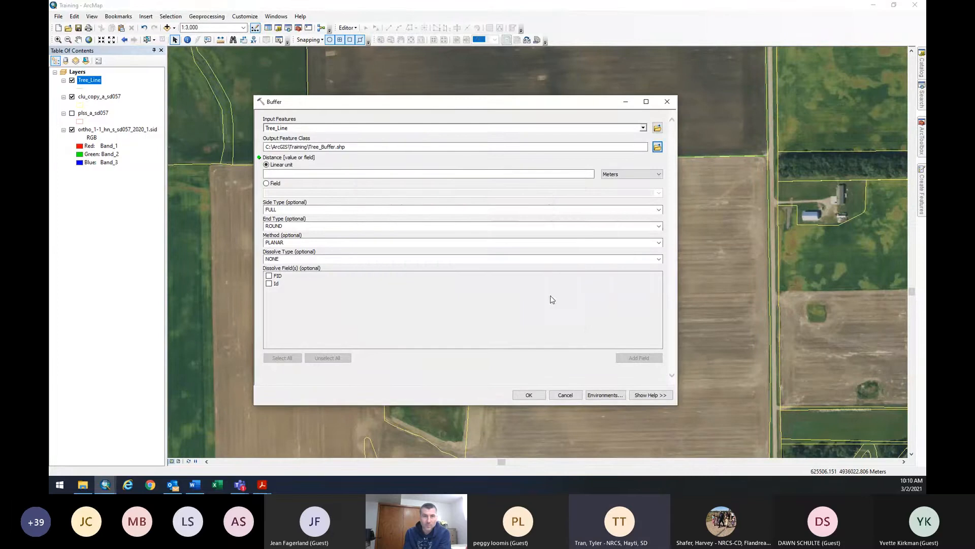
Set the buffer distance to 98 Feet.
click(620, 176)
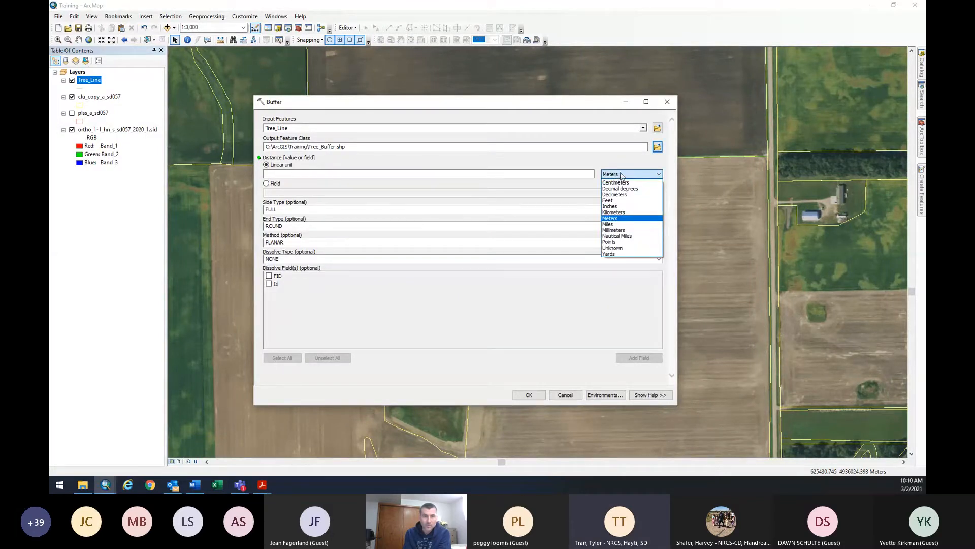
click(318, 173)
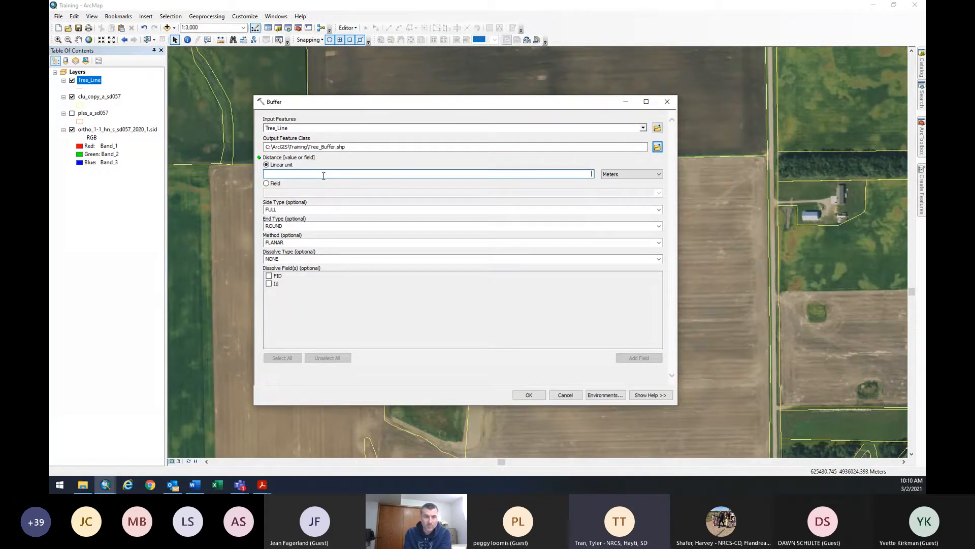
text(98)
click(624, 176)
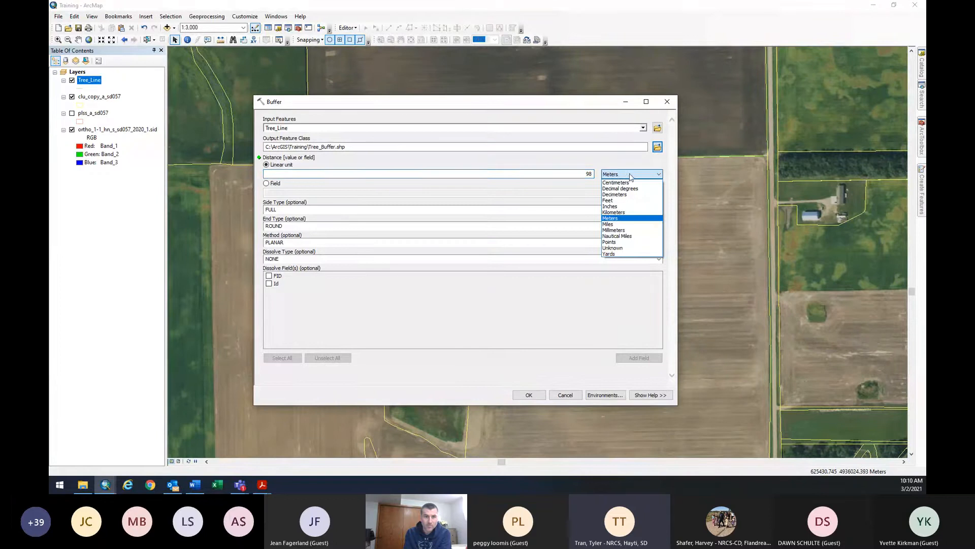
click(616, 200)
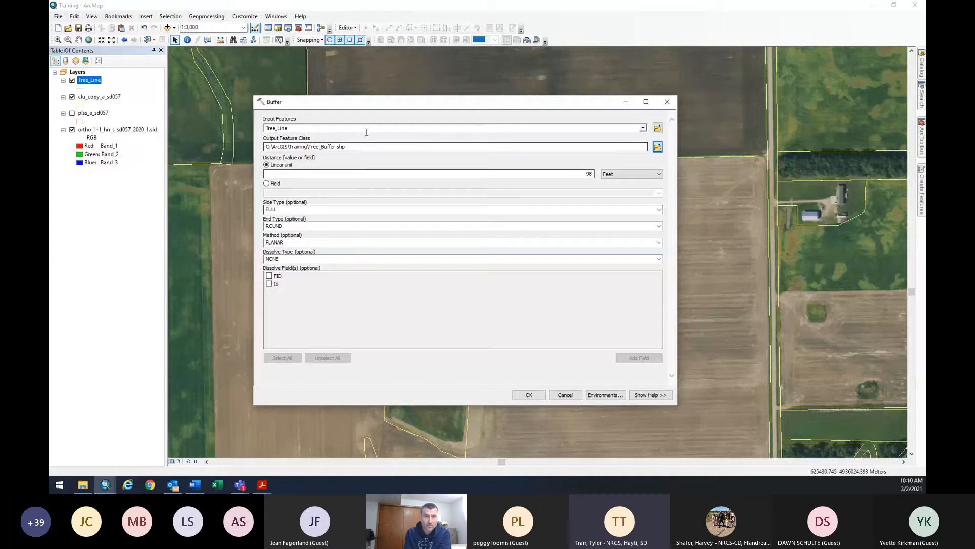
drag(385, 107, 440, 142)
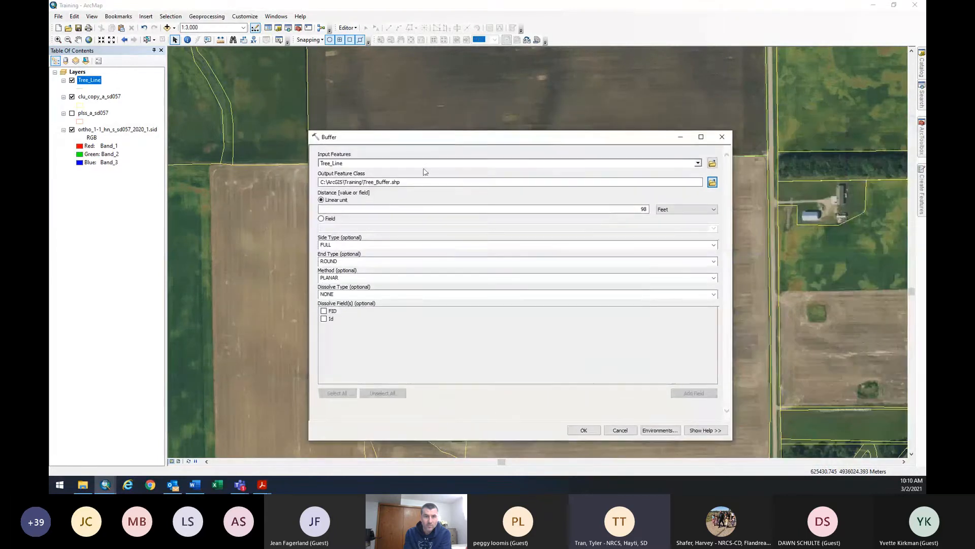
Choose RIGHT side type and FLAT end type, then run the buffer.
click(714, 246)
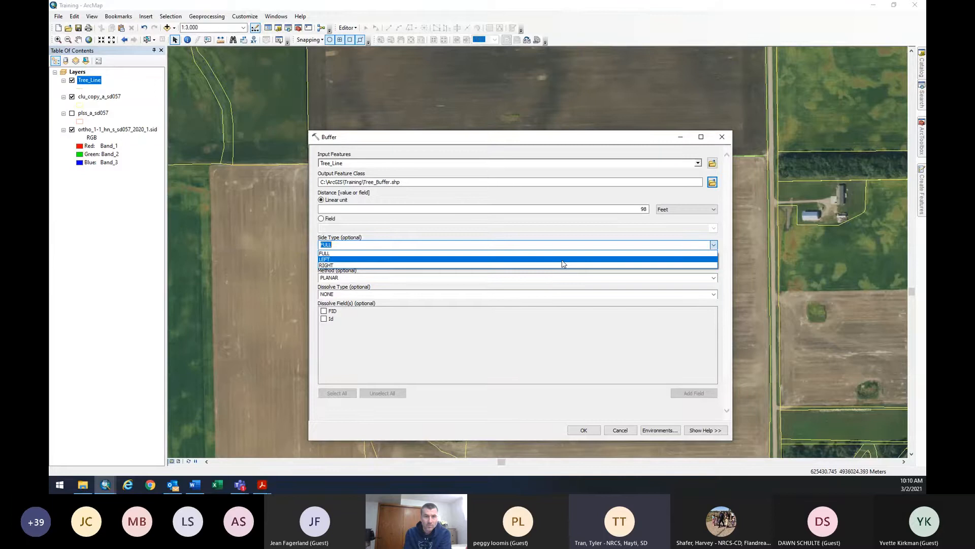
click(364, 266)
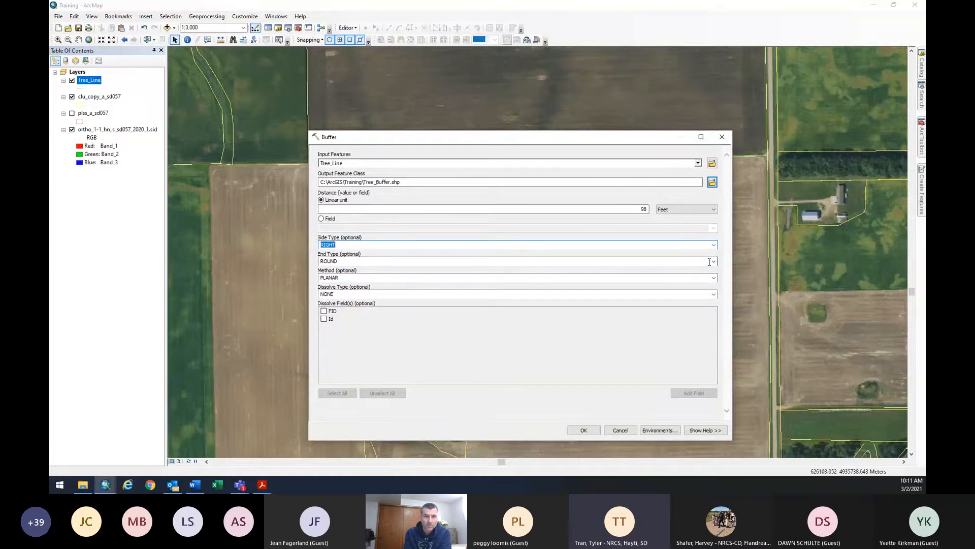
click(714, 262)
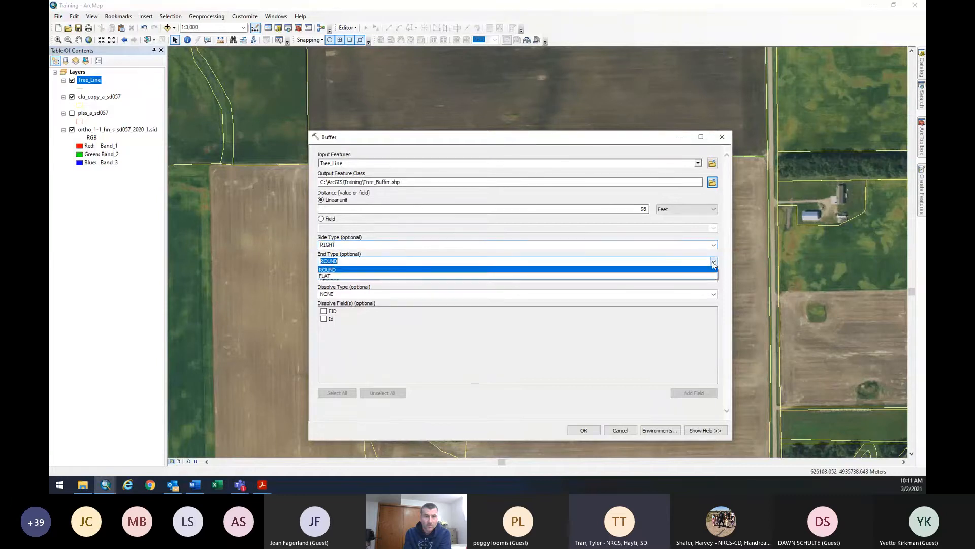
click(705, 277)
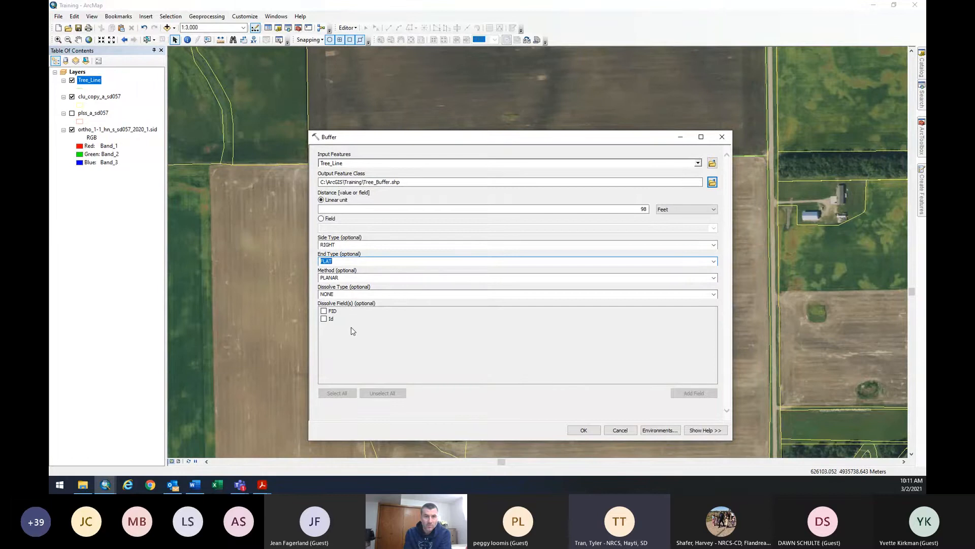
click(584, 430)
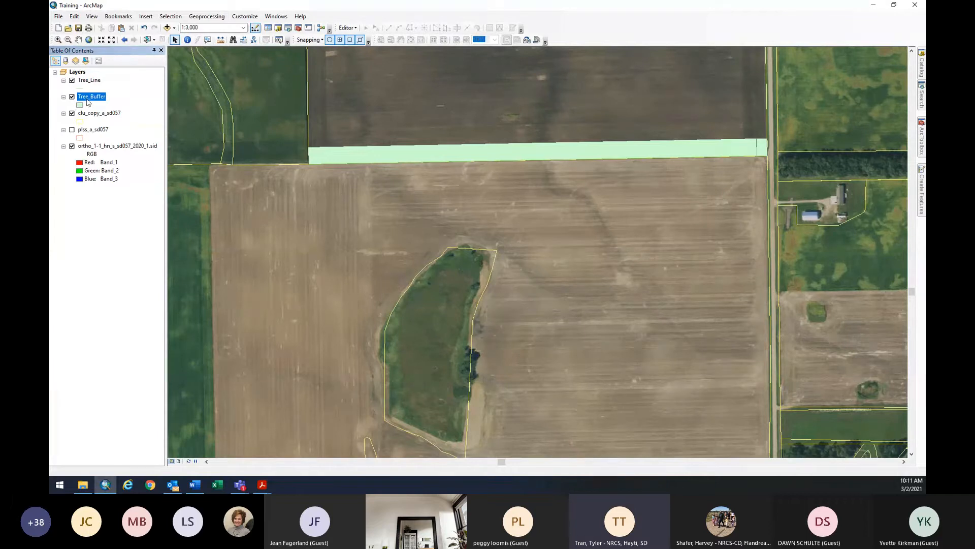
Toggle the Tree_Buffer layer to compare, then pan to show more of the northern field.
click(72, 98)
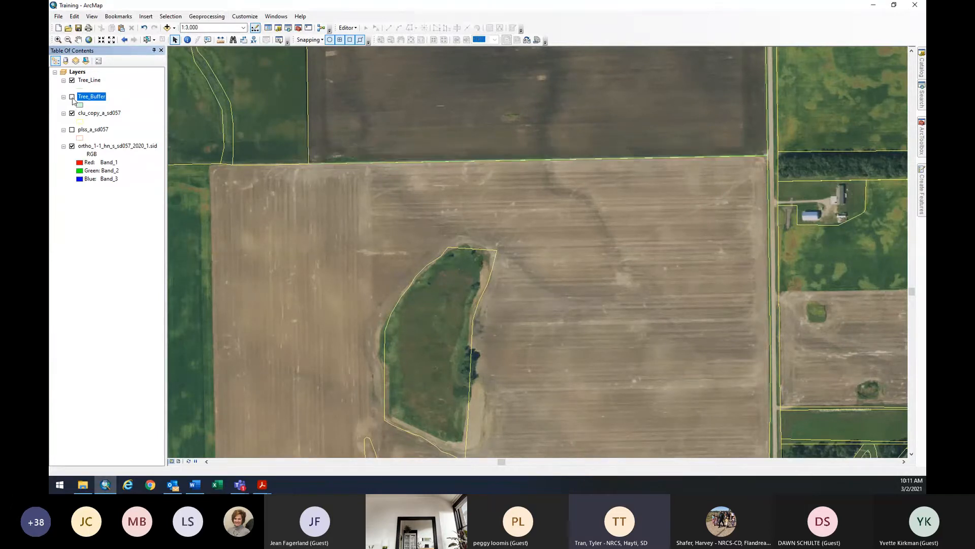
click(73, 97)
click(73, 98)
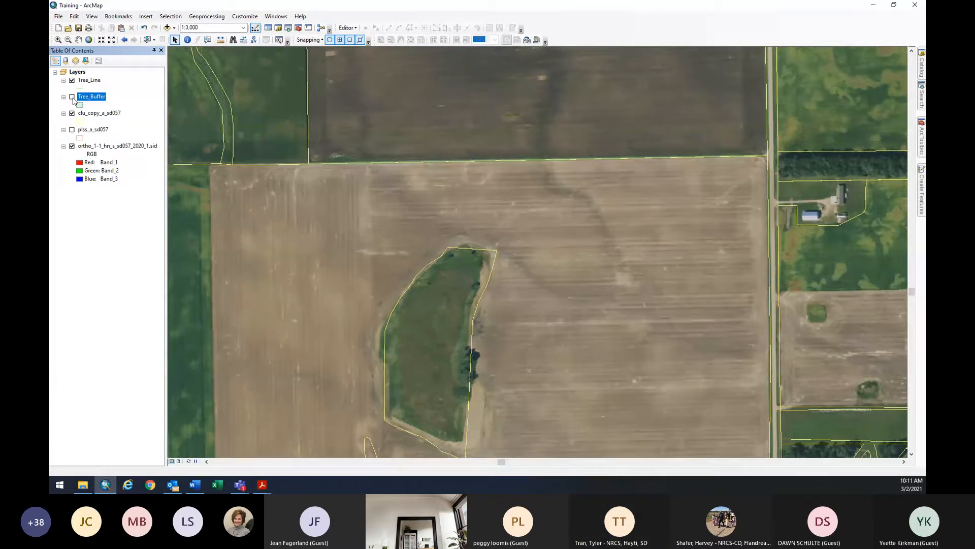
click(72, 97)
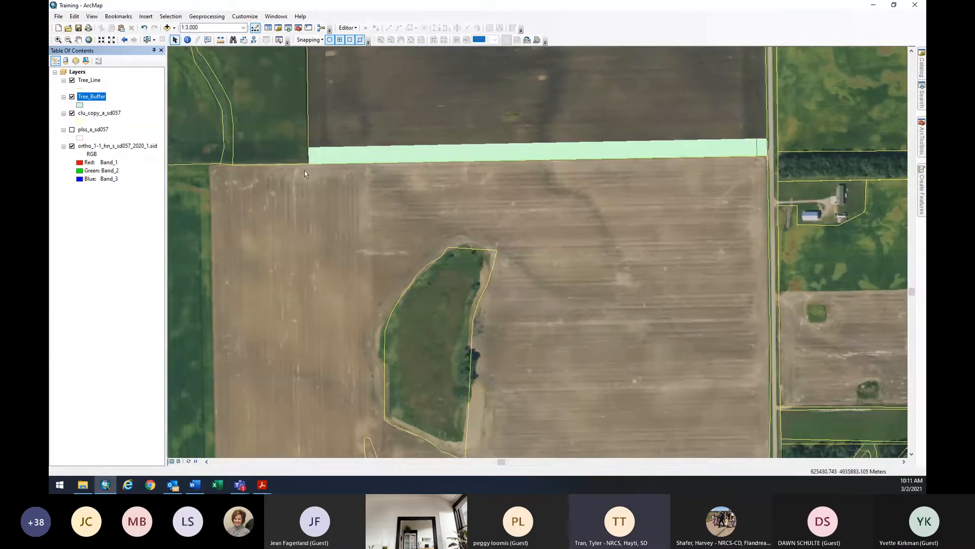
click(77, 39)
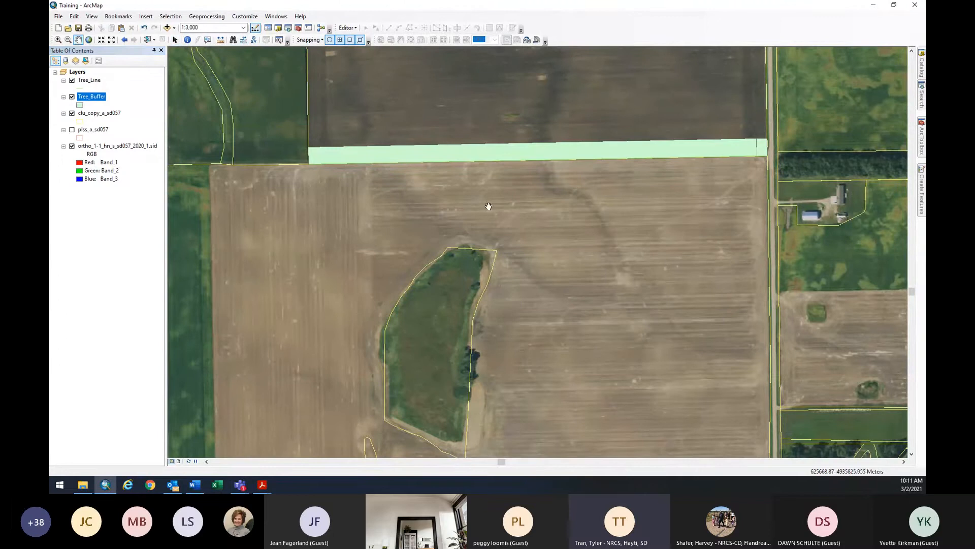
drag(487, 208, 464, 275)
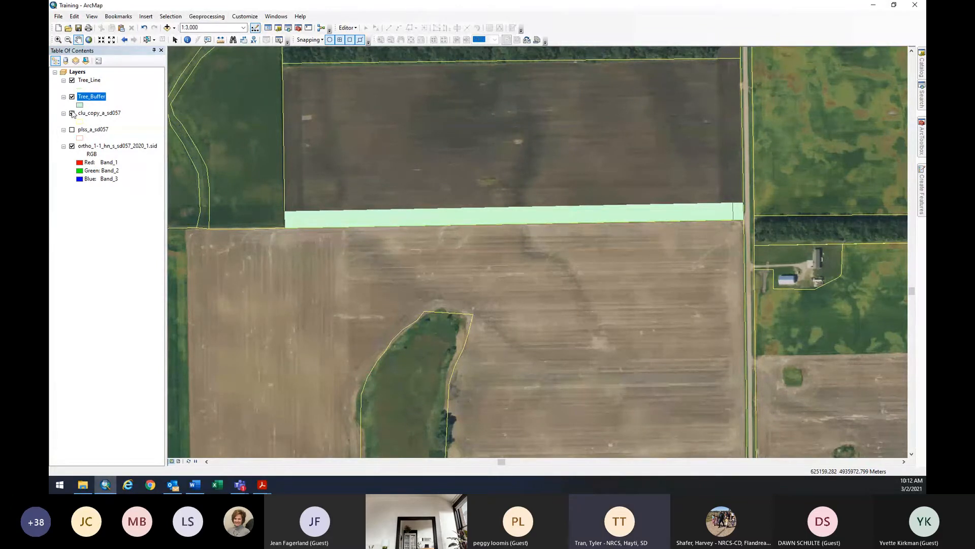
Apply the Windbreak/Shelterbelt Establishment symbol to Tree_Buffer and select the strip's east-end feature.
click(80, 105)
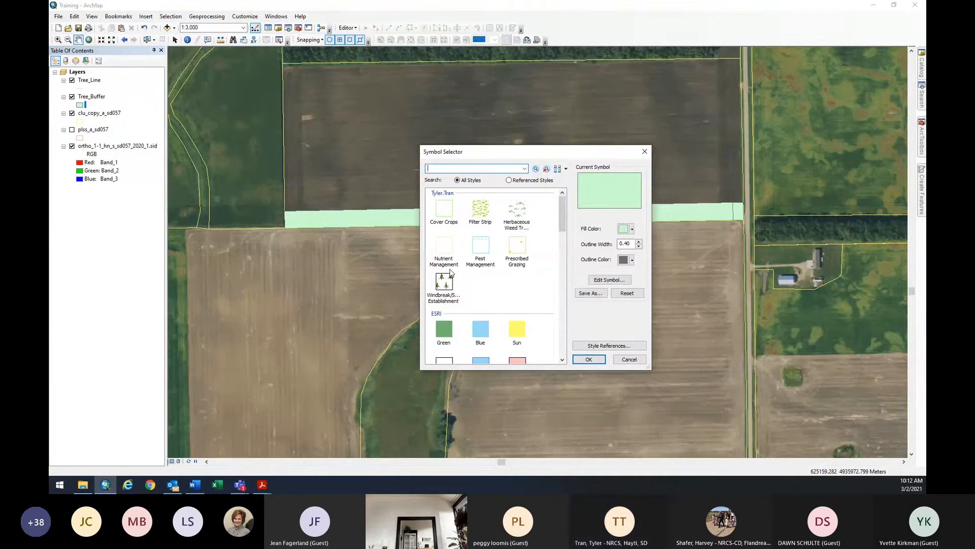
click(445, 284)
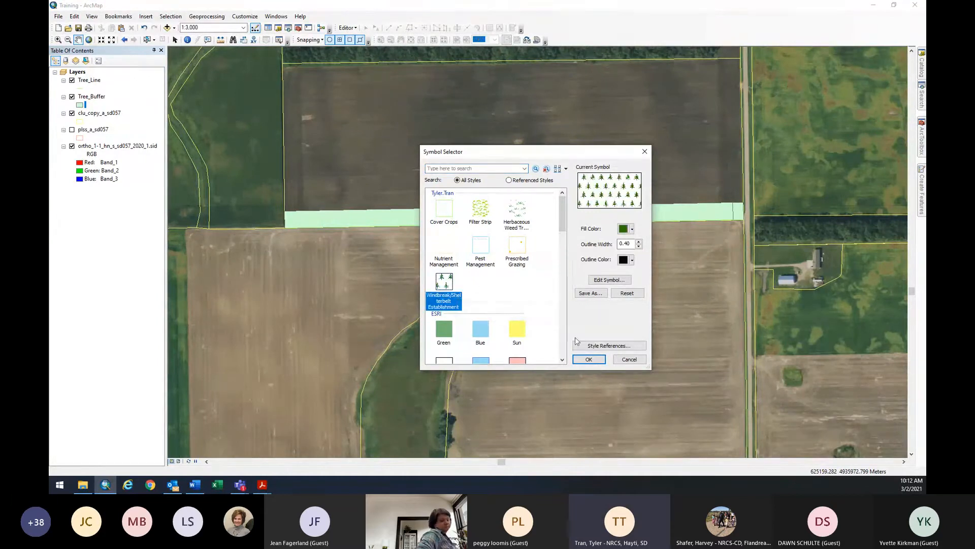
click(590, 360)
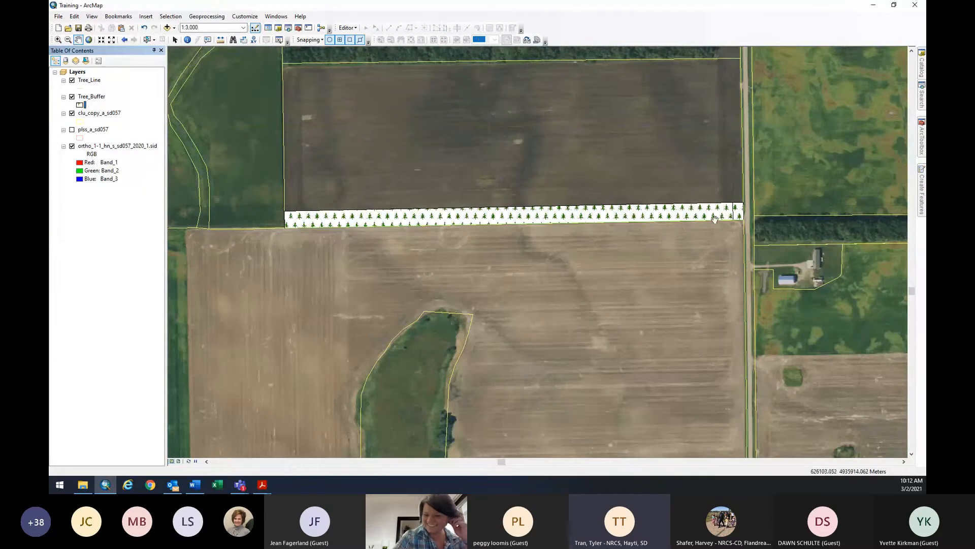
click(147, 40)
click(741, 218)
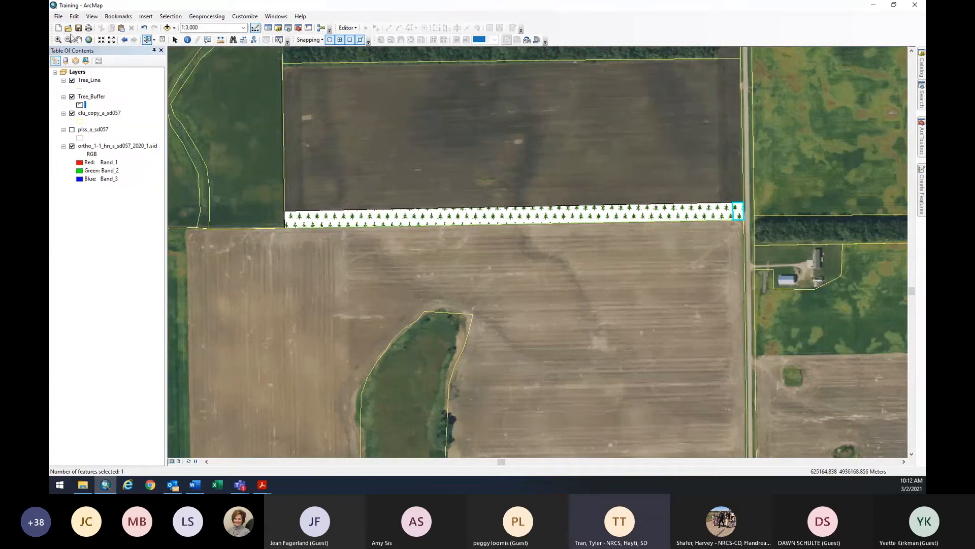
Open the Tree_Buffer layer's attribute table.
click(78, 39)
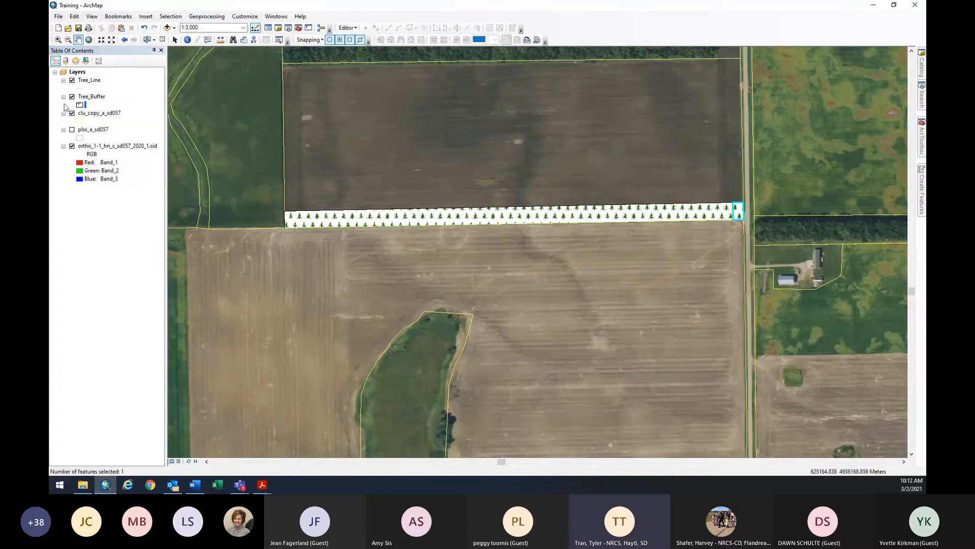
right_click(90, 99)
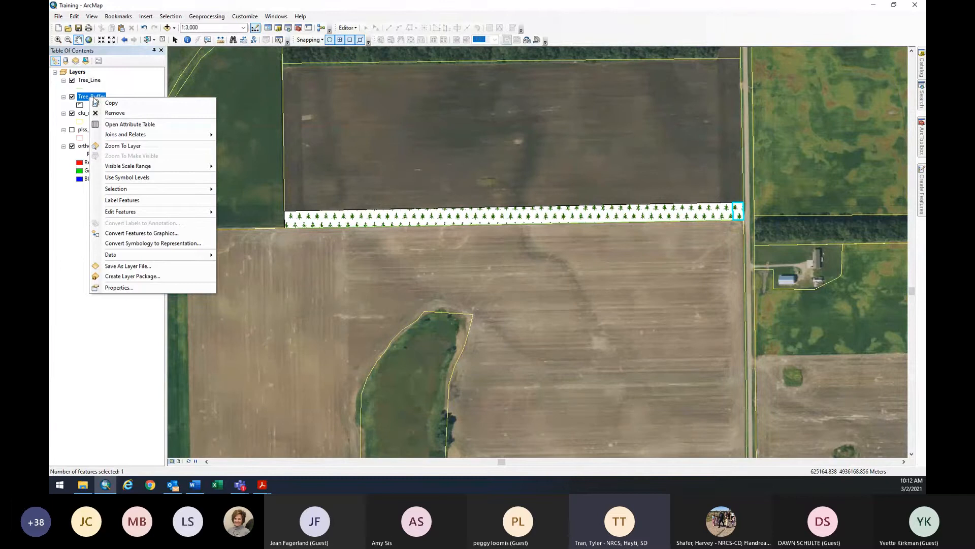
click(105, 124)
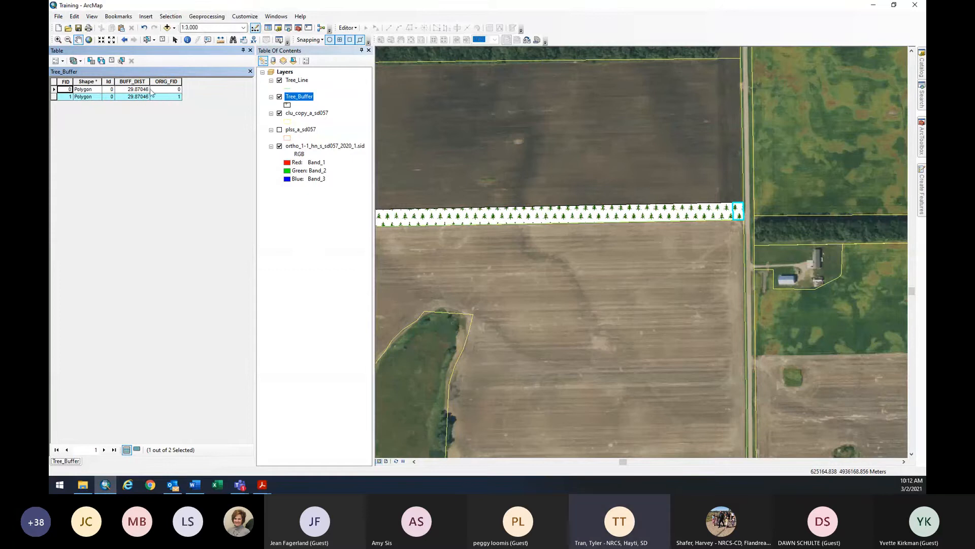
Add a Double field named Acres with precision 2 and scale 2.
click(57, 60)
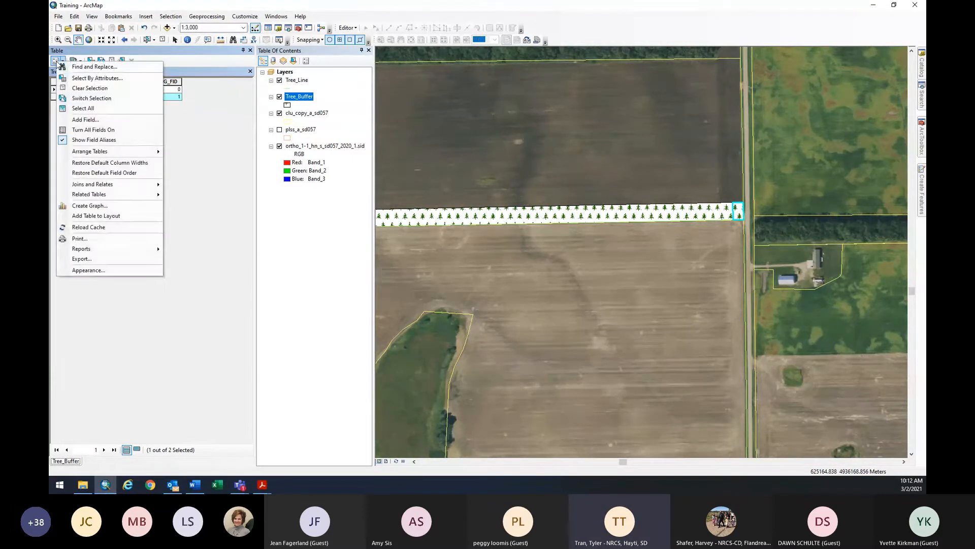
click(86, 119)
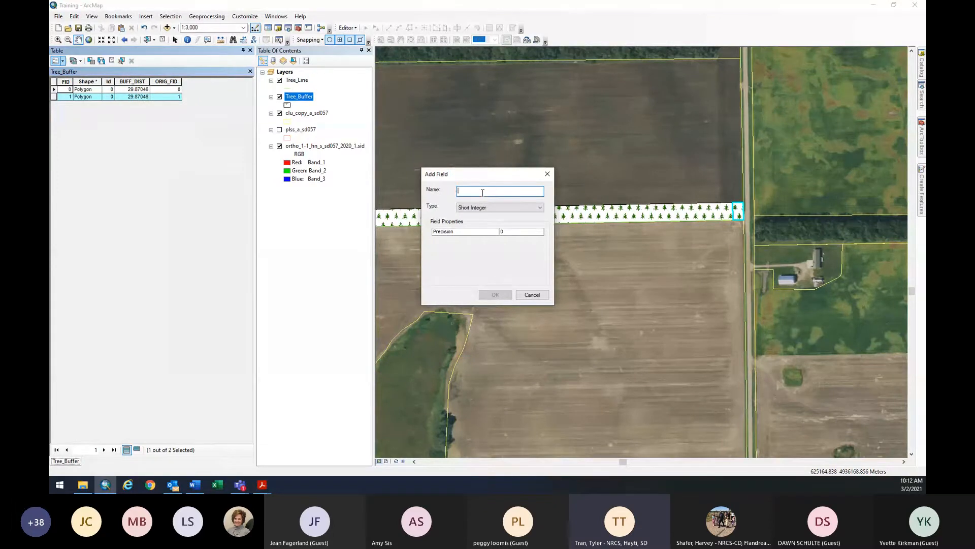
text(Acres)
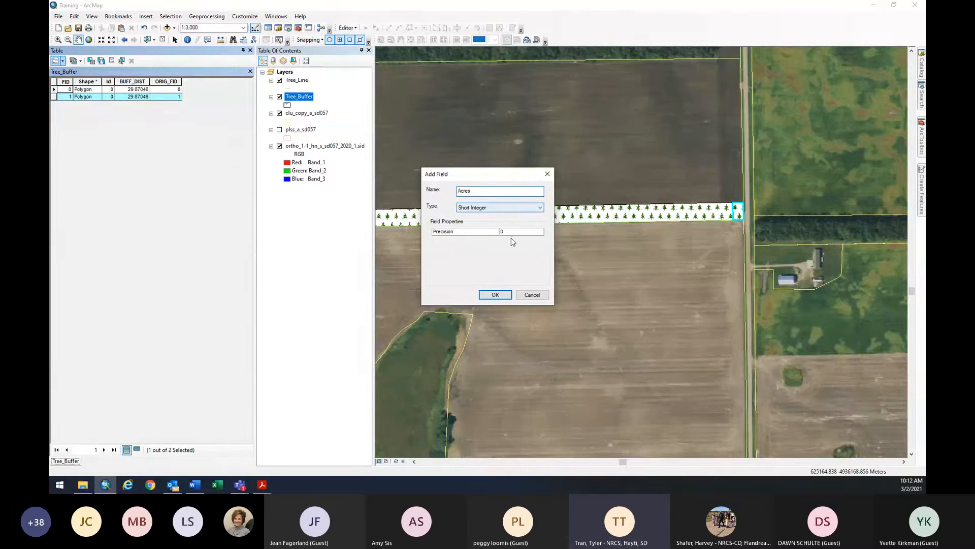
click(502, 207)
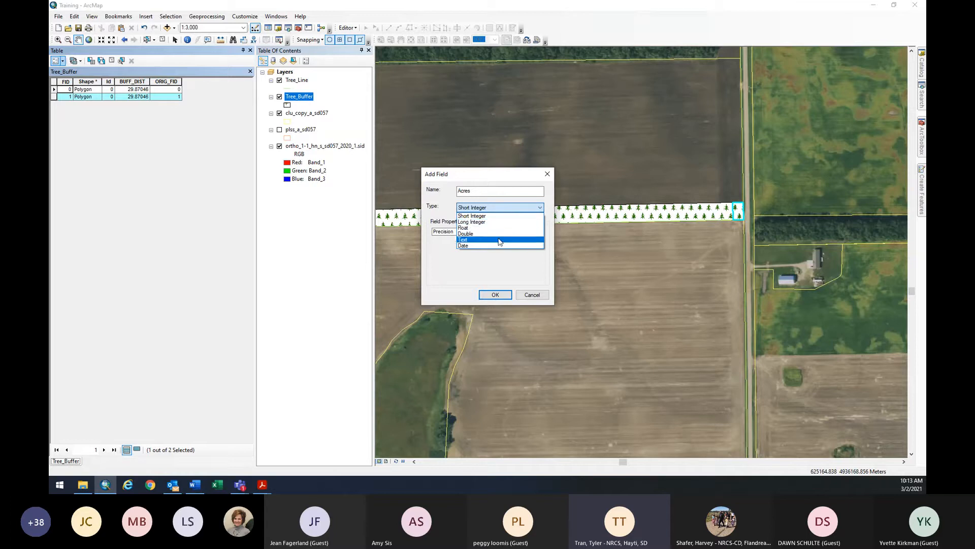
click(498, 234)
click(516, 232)
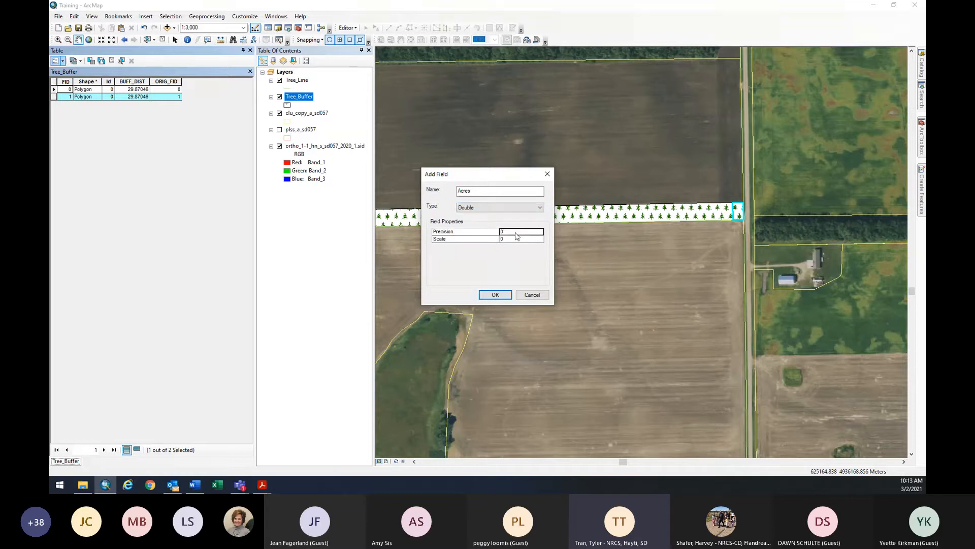
text(2)
click(518, 238)
text(2)
click(496, 298)
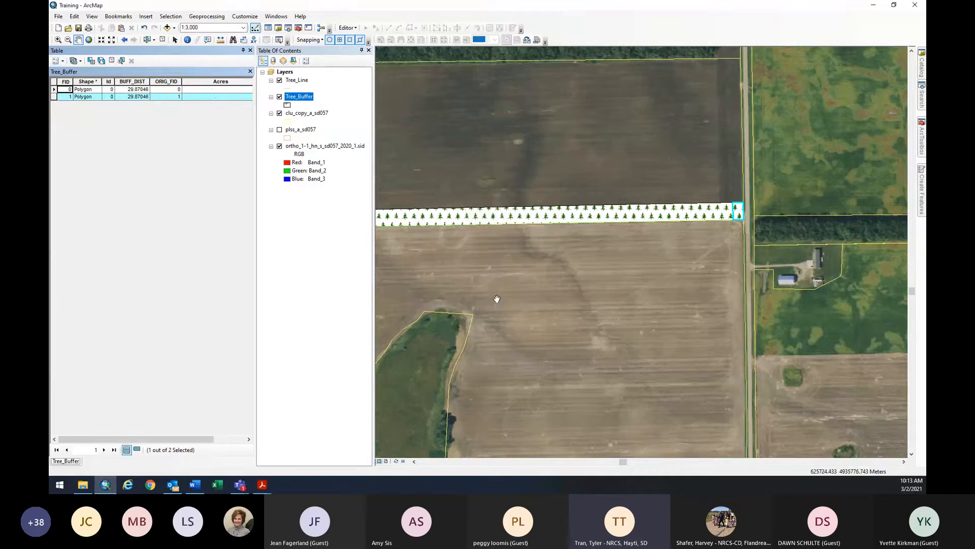
Calculate Acres as area in US acres, giving 0.135182 for the small end square.
right_click(218, 83)
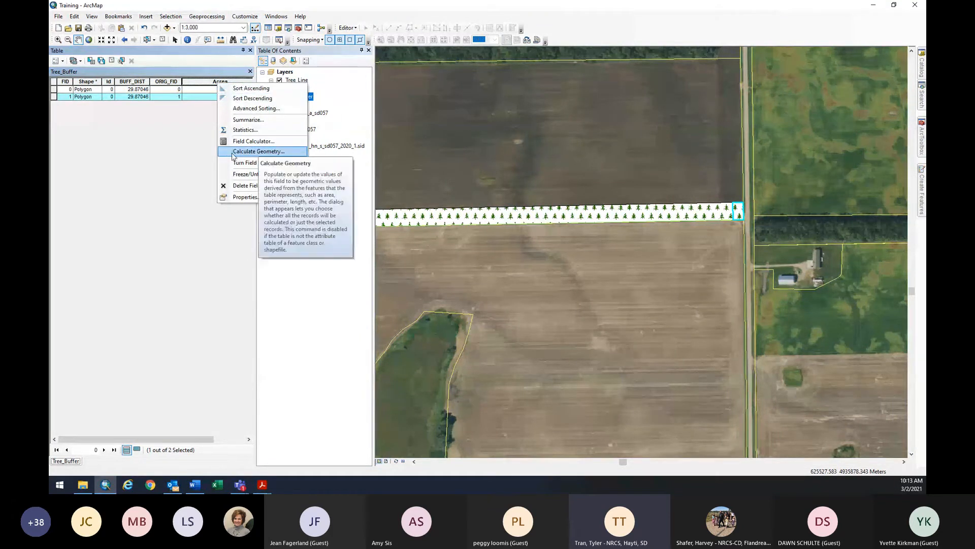
click(283, 153)
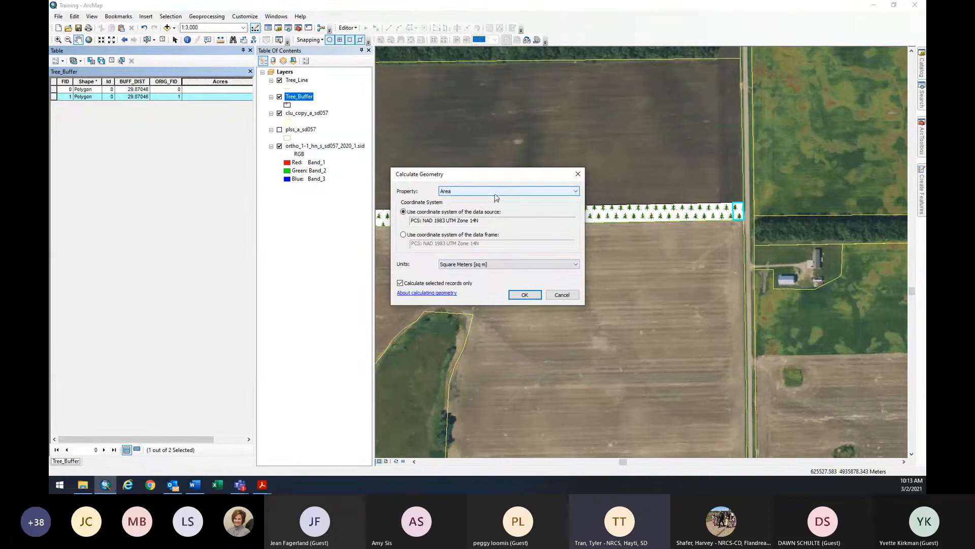
click(473, 265)
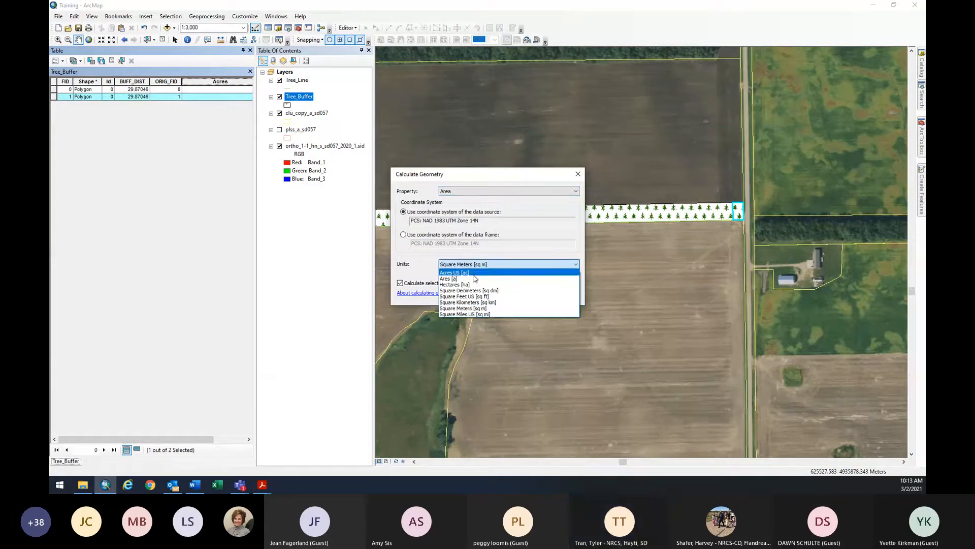
click(473, 274)
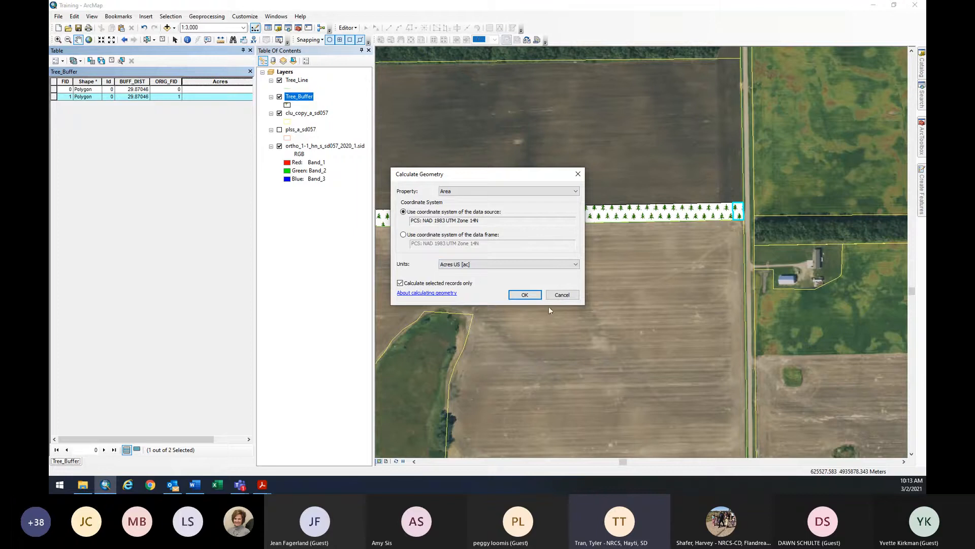
click(528, 295)
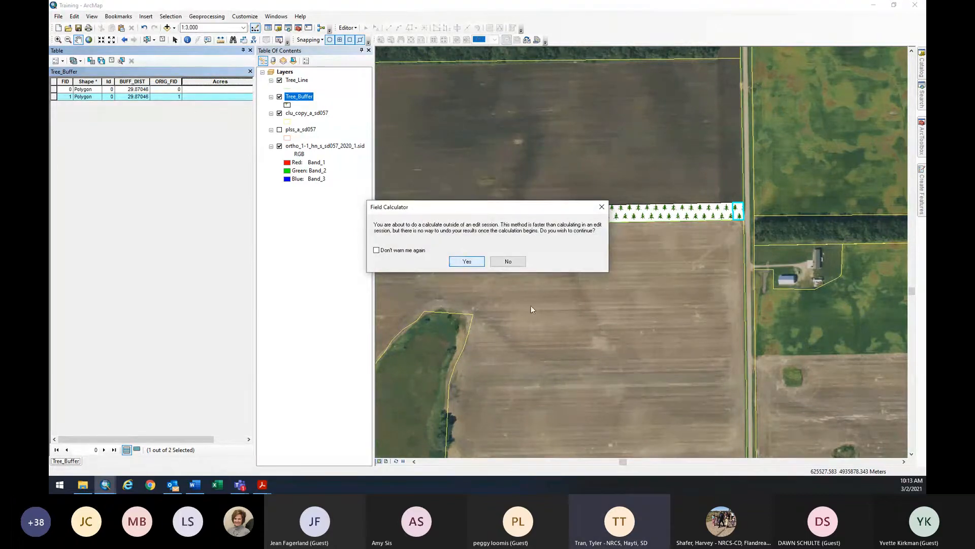
click(464, 260)
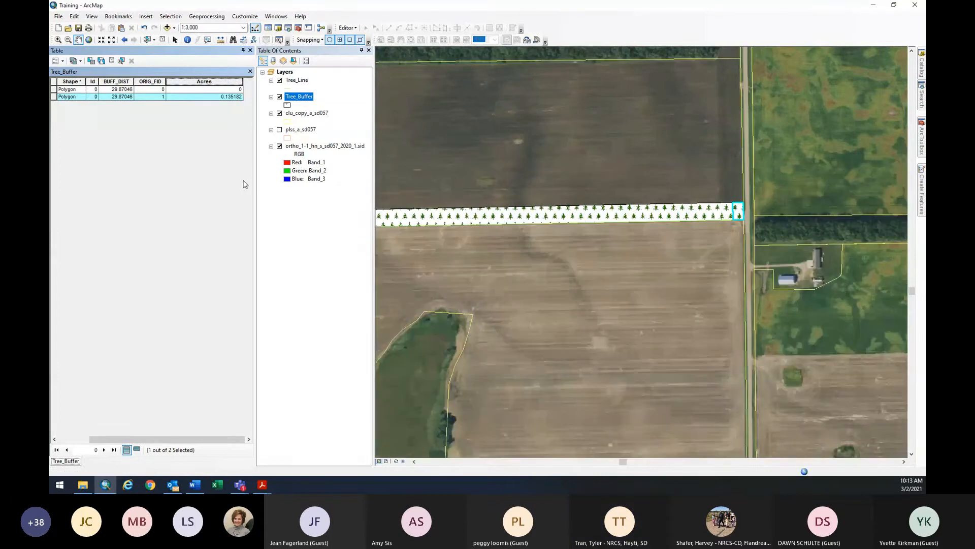
Select the Tree_Buffer records and start an Area geometry calculation, then cancel it.
drag(494, 235, 616, 235)
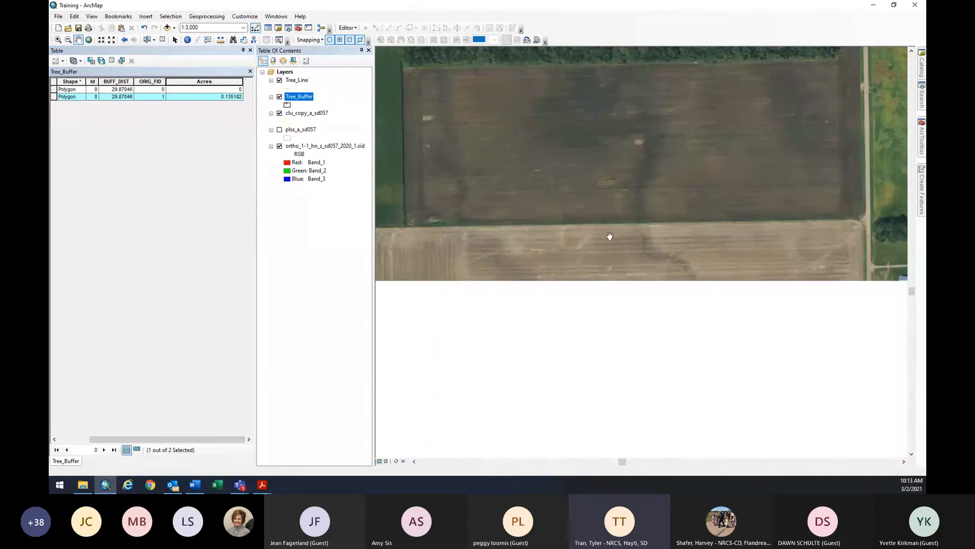
click(200, 90)
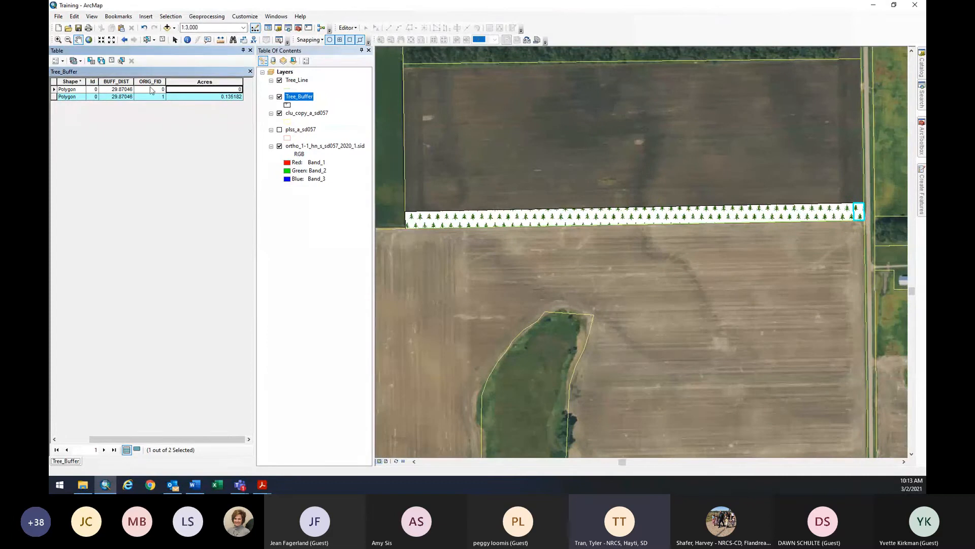
click(54, 90)
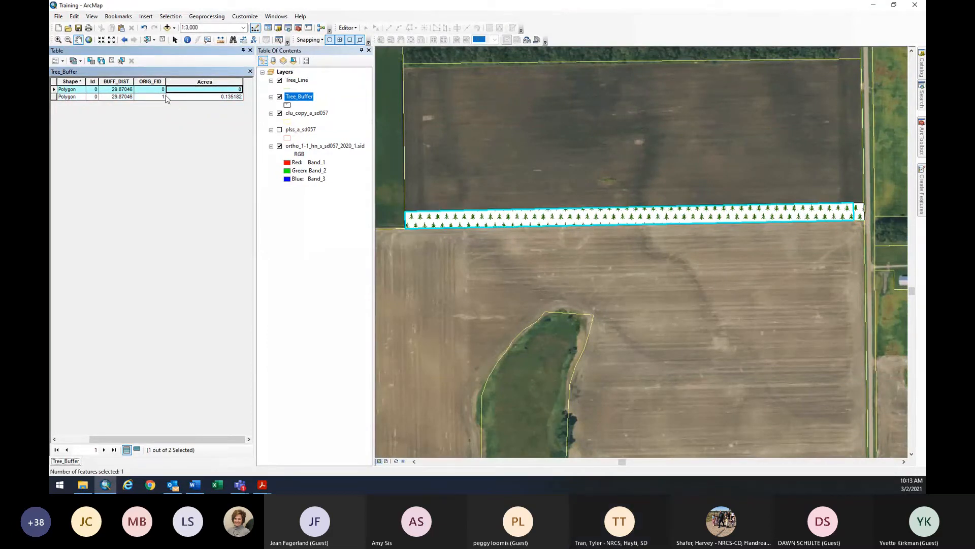
click(187, 97)
click(54, 97)
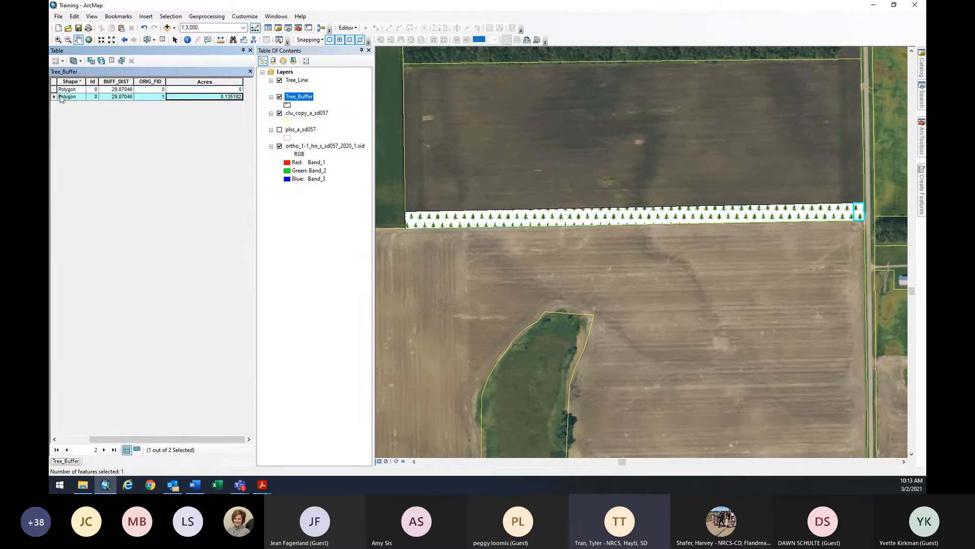
click(58, 90)
right_click(219, 83)
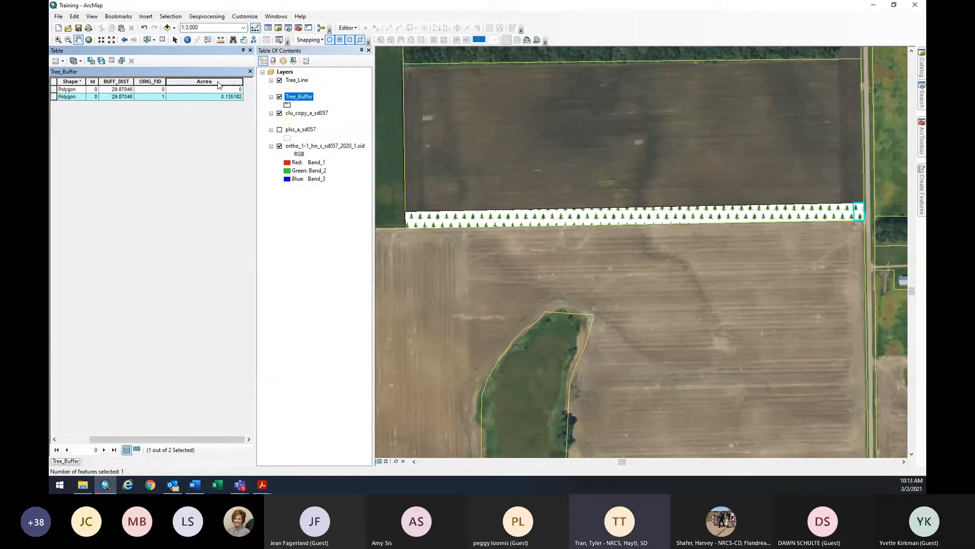
click(260, 148)
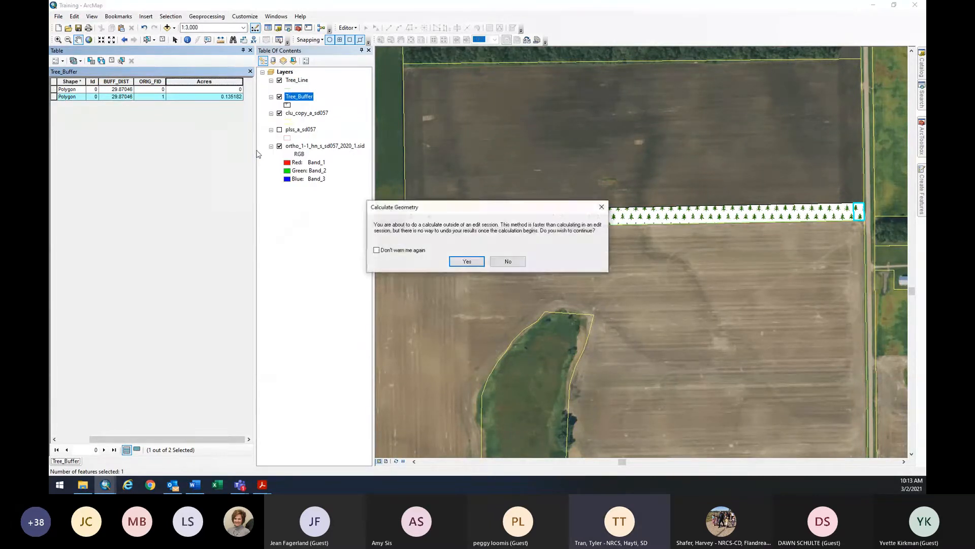
click(470, 261)
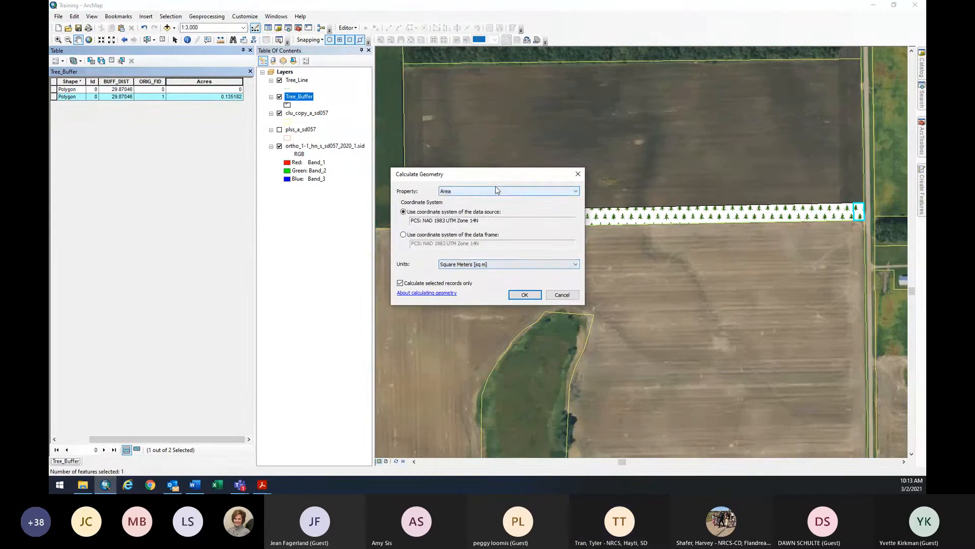
click(497, 191)
click(457, 199)
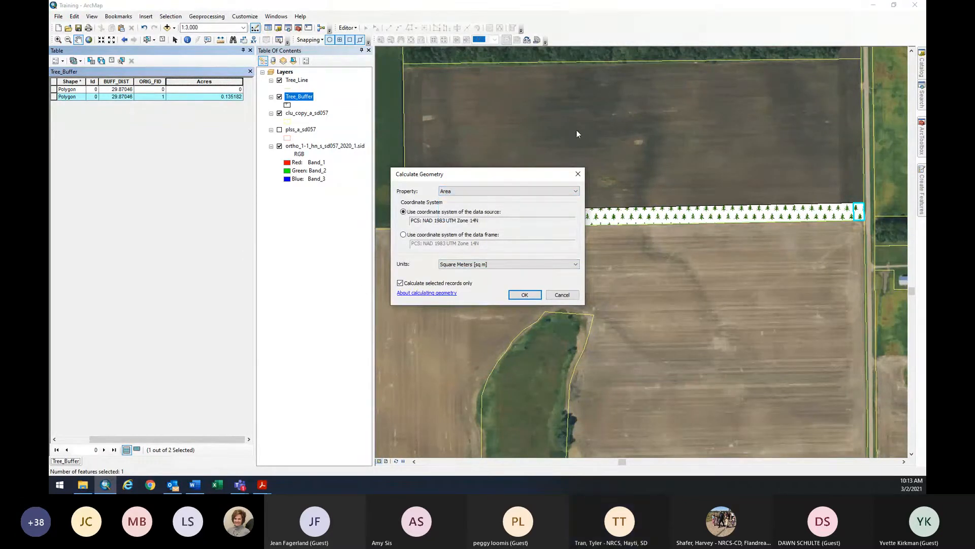
click(561, 294)
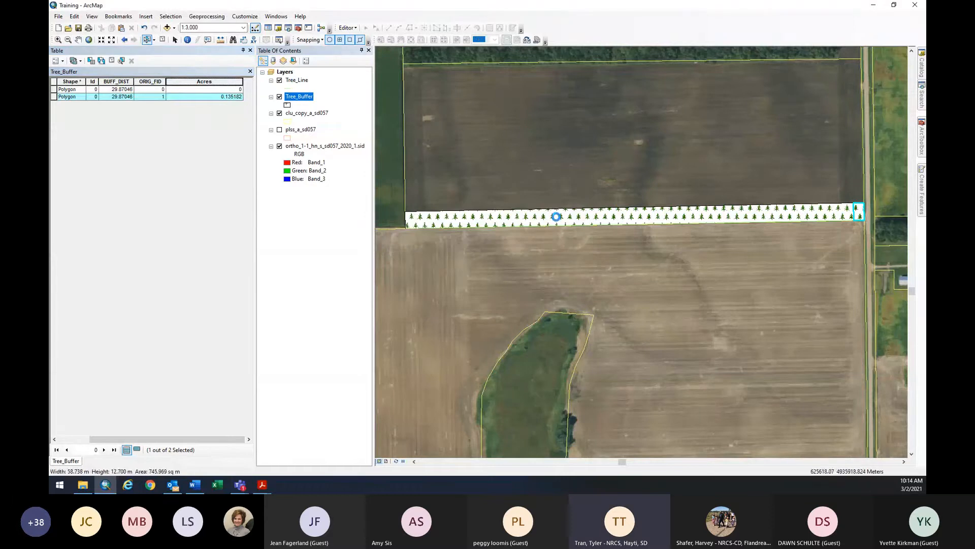
Select the long buffer polygon and calculate its area in US acres, giving 5.749339.
click(556, 219)
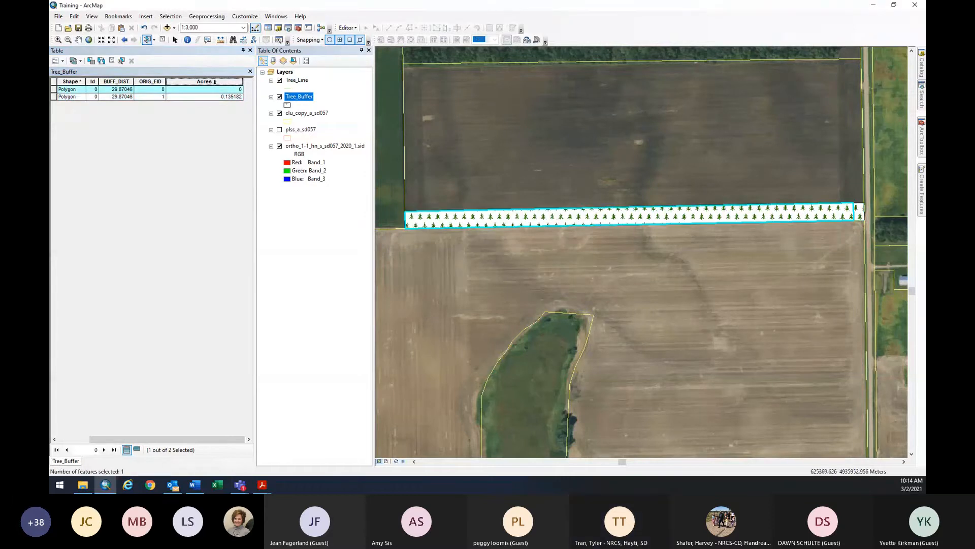
right_click(216, 82)
click(256, 142)
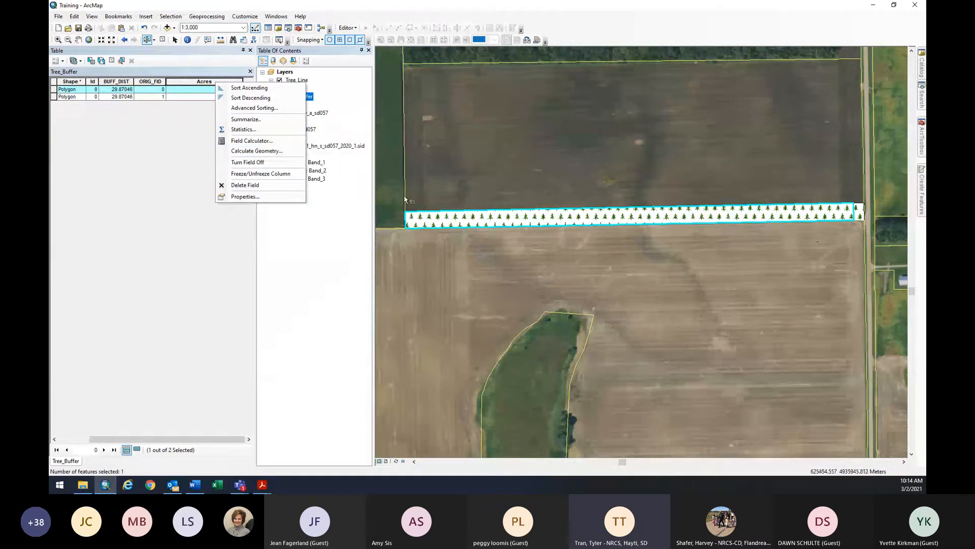
click(257, 151)
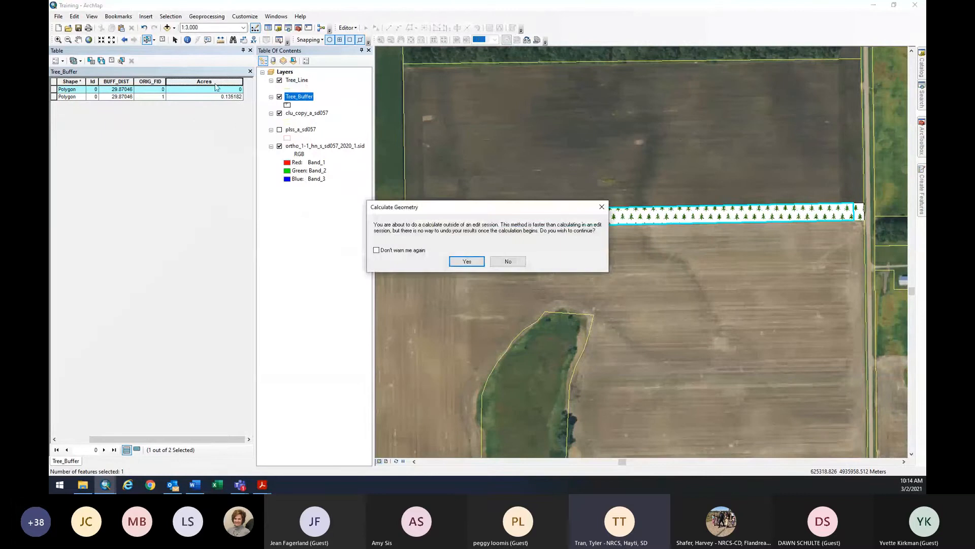
click(467, 261)
click(500, 264)
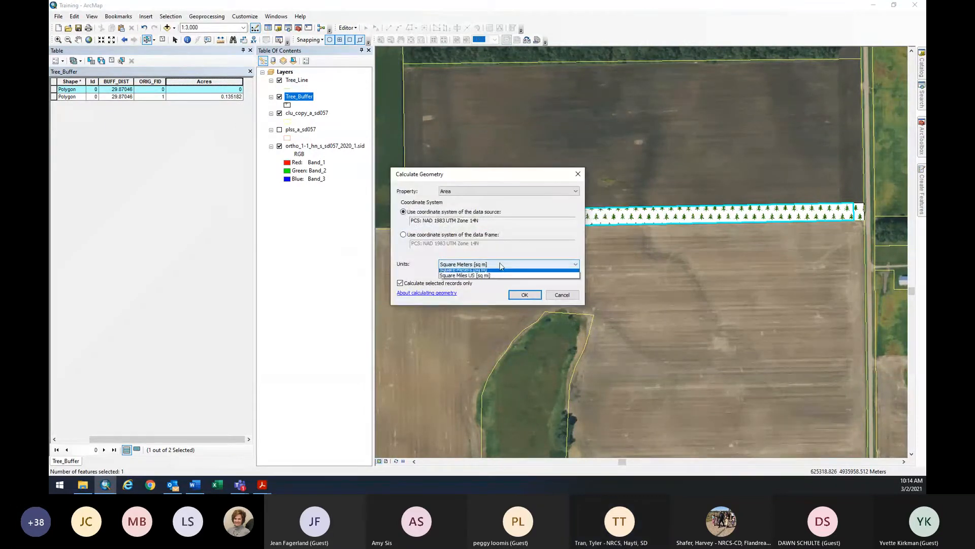
click(487, 273)
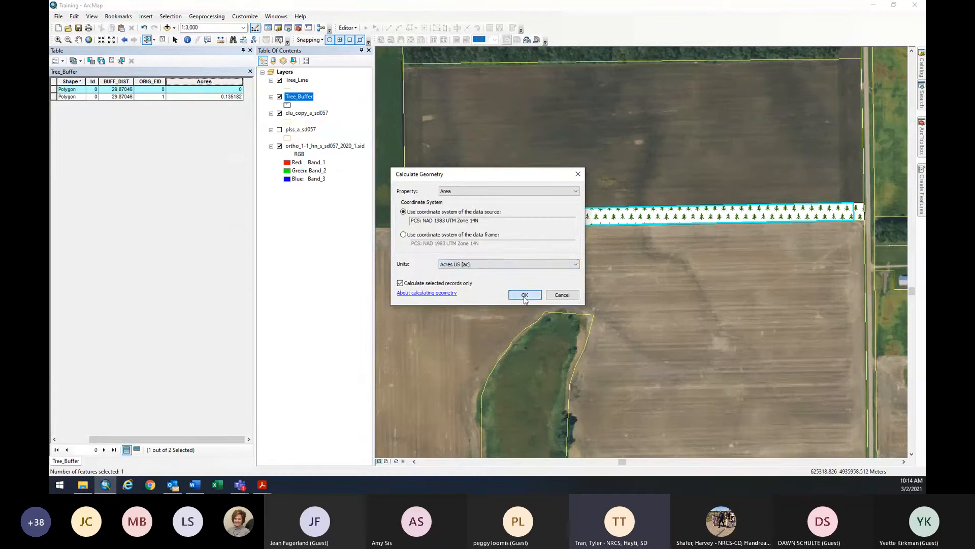
click(523, 298)
click(466, 262)
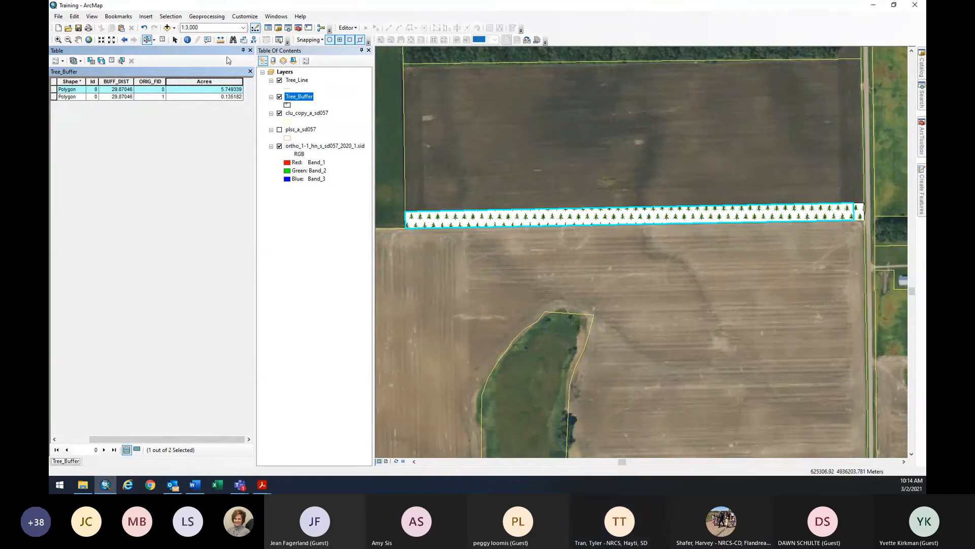
Close the attribute table and pan to frame the whole tree buffer strip.
click(251, 51)
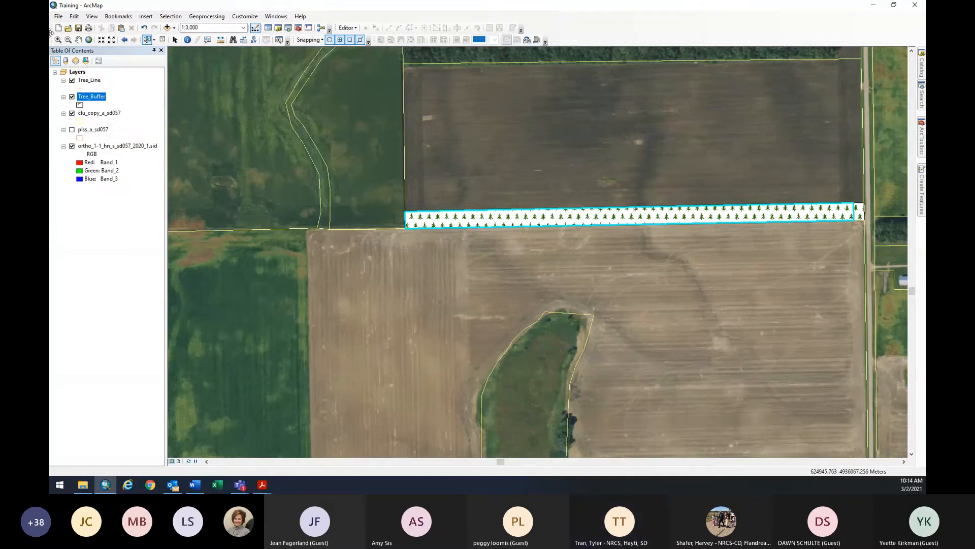
click(78, 39)
drag(609, 231, 473, 224)
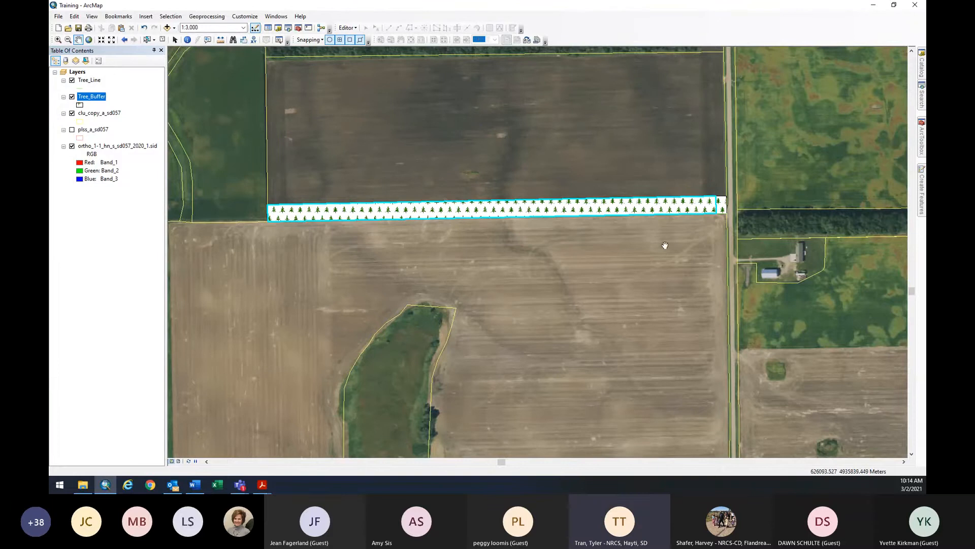
drag(647, 270, 625, 266)
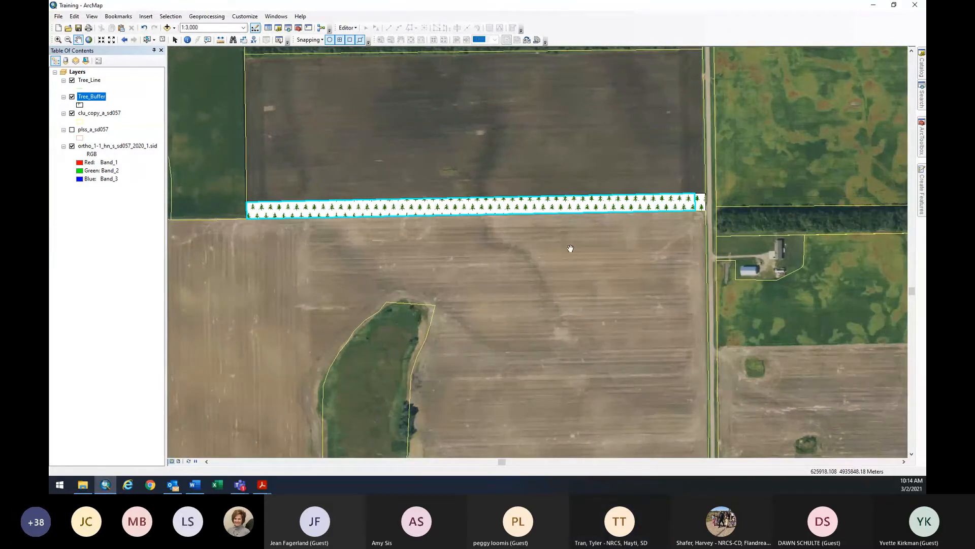
drag(570, 249, 601, 230)
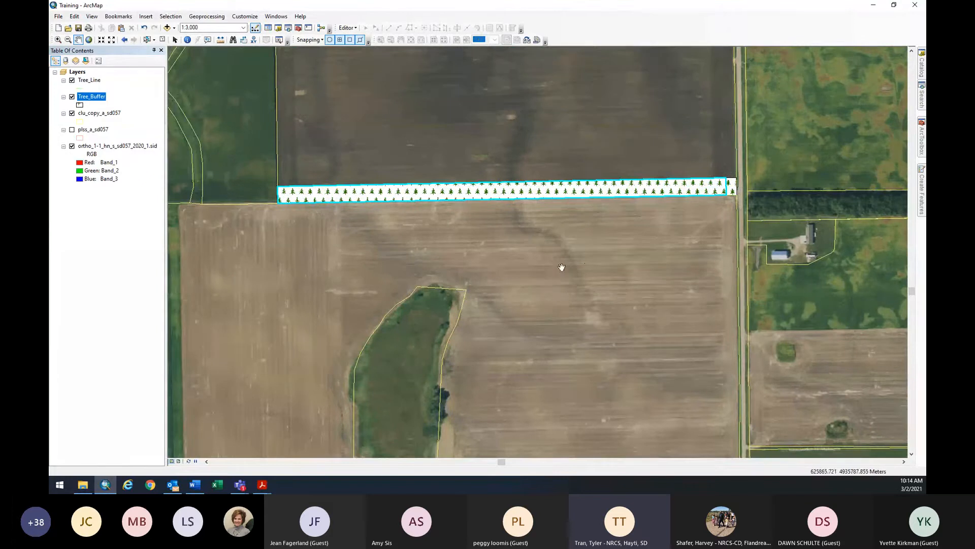
drag(530, 294, 541, 232)
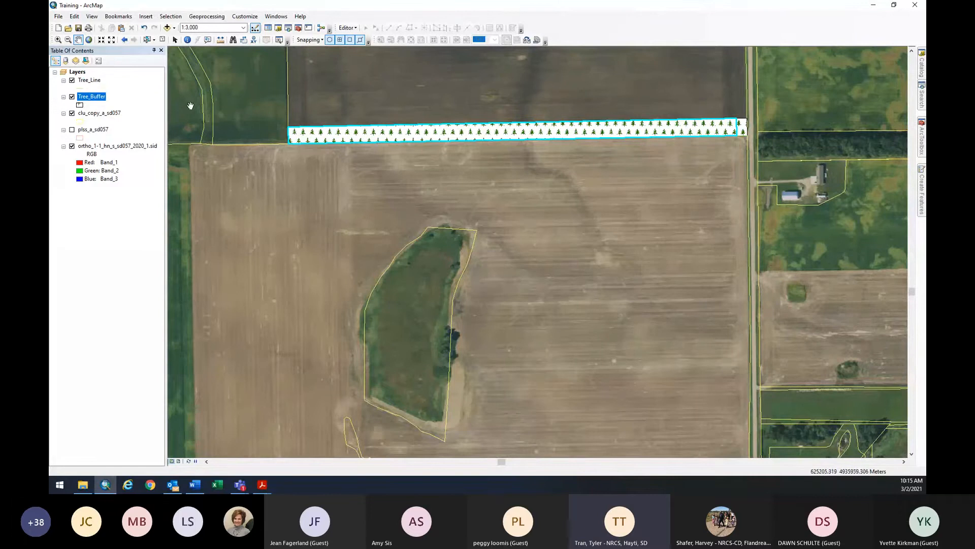
mouse_move(925, 185)
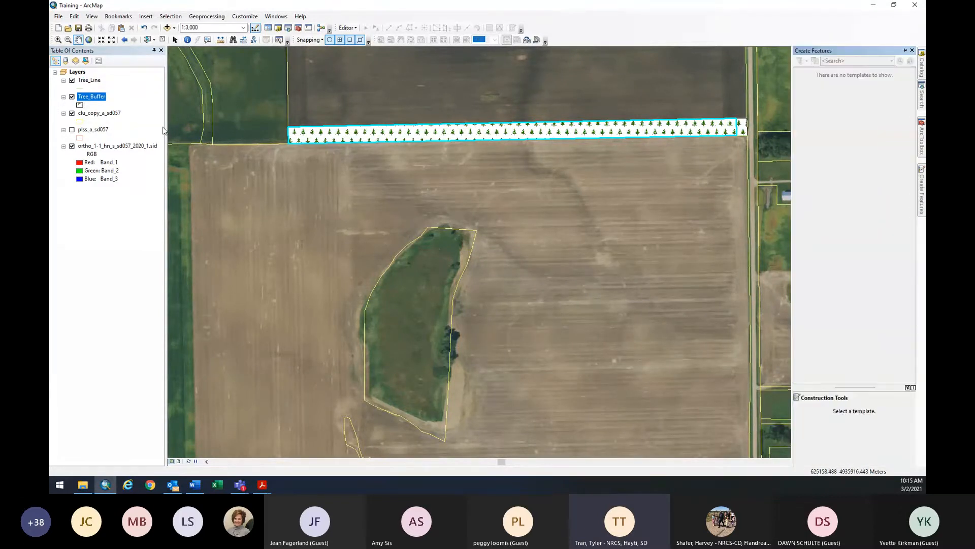
Create polygon shapefile Second_Tree_Line in the Training folder with NAD 1983 UTM Zone 14N.
mouse_move(924, 73)
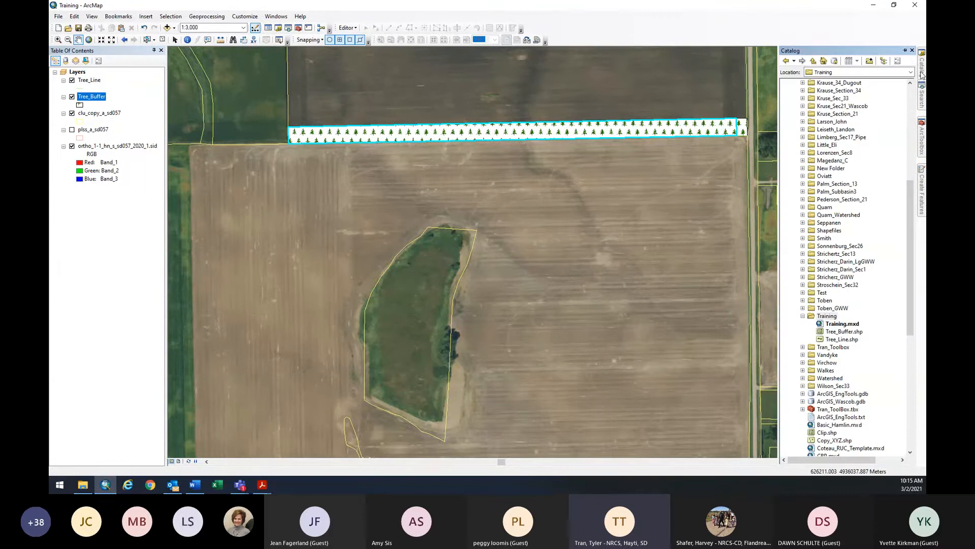
right_click(828, 316)
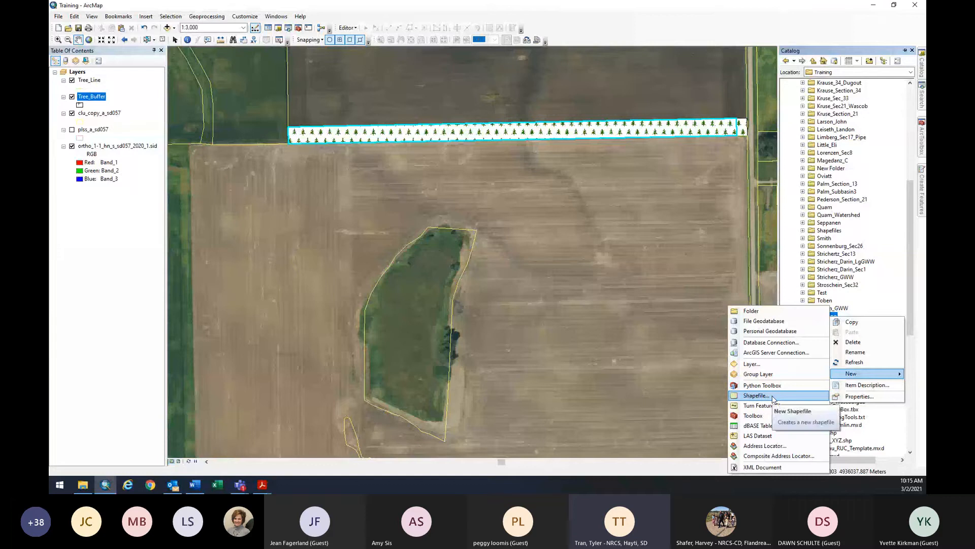
click(772, 395)
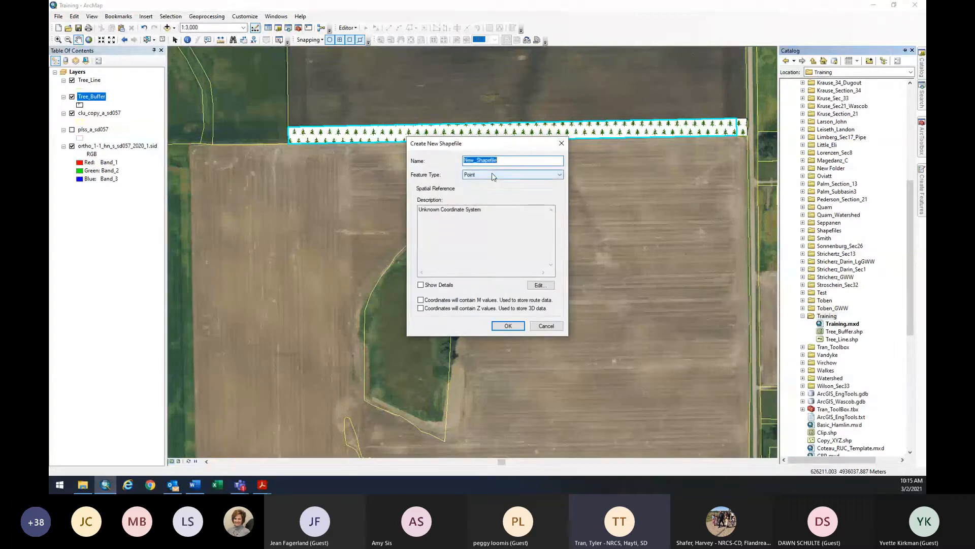
click(492, 175)
click(495, 197)
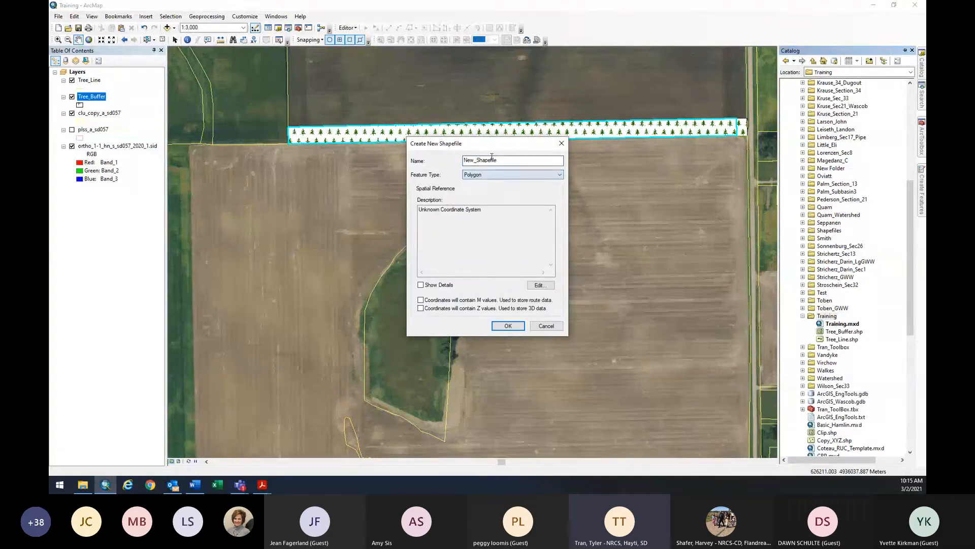
drag(501, 161, 435, 163)
text(Second T)
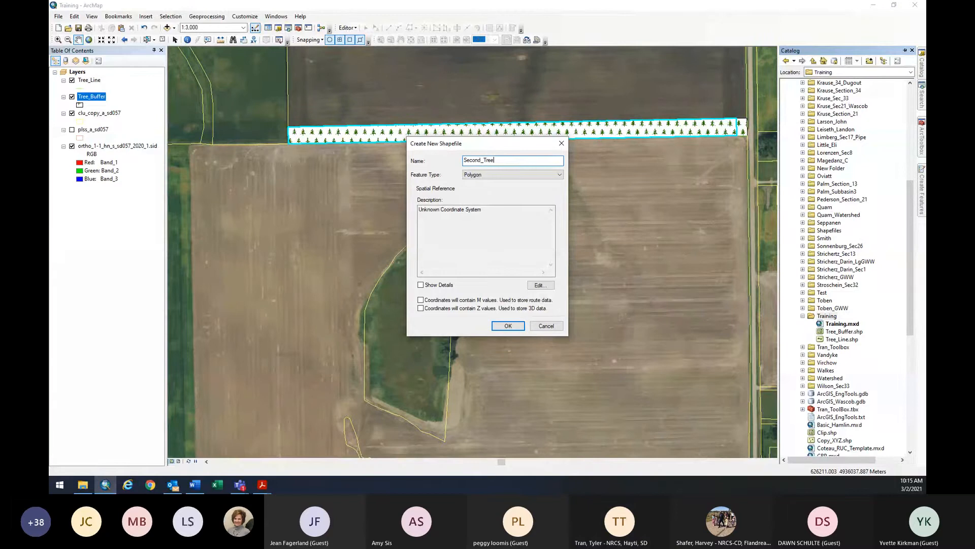
text(ree_Line)
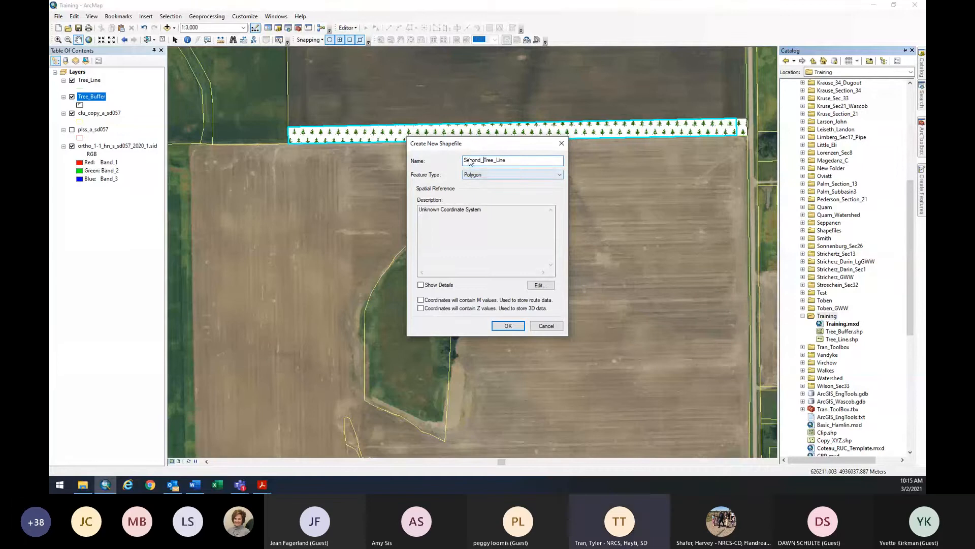
click(540, 285)
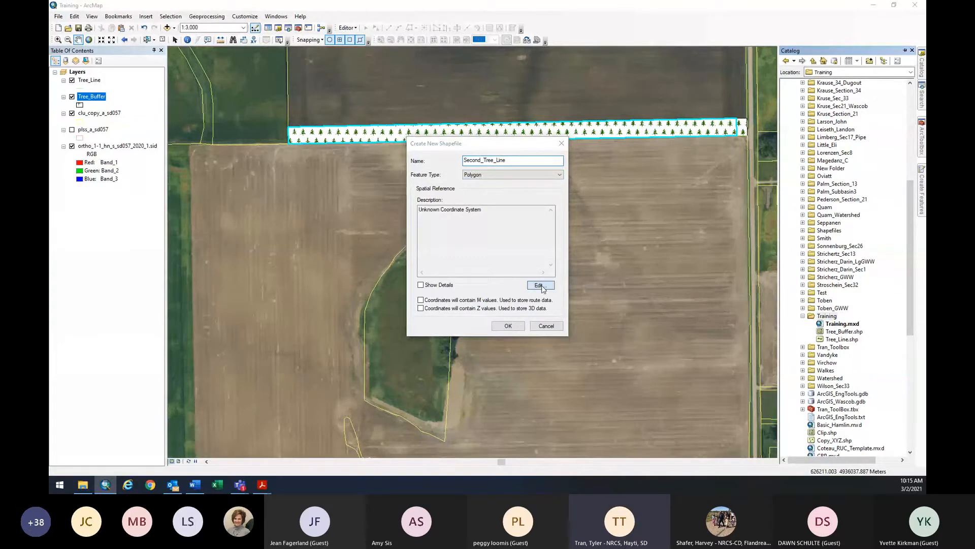
click(443, 171)
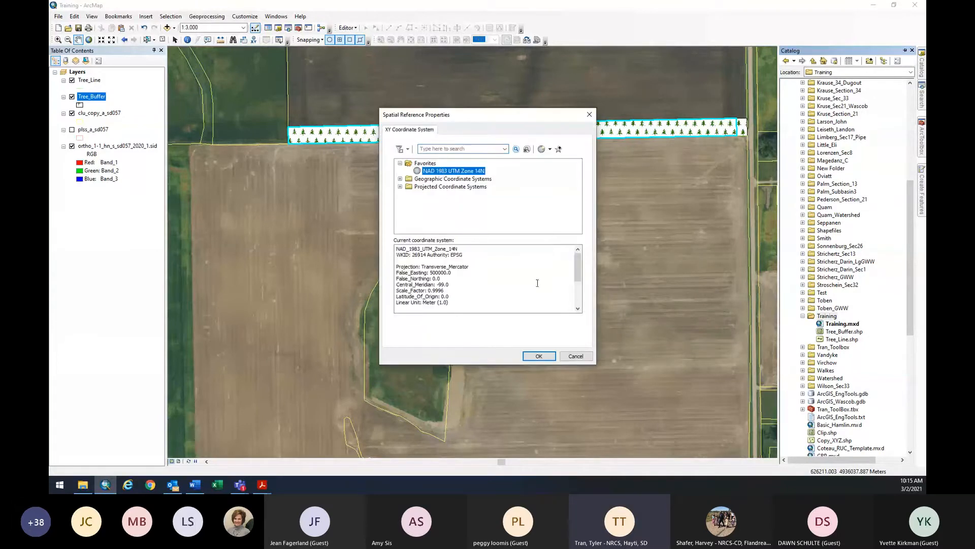
click(539, 356)
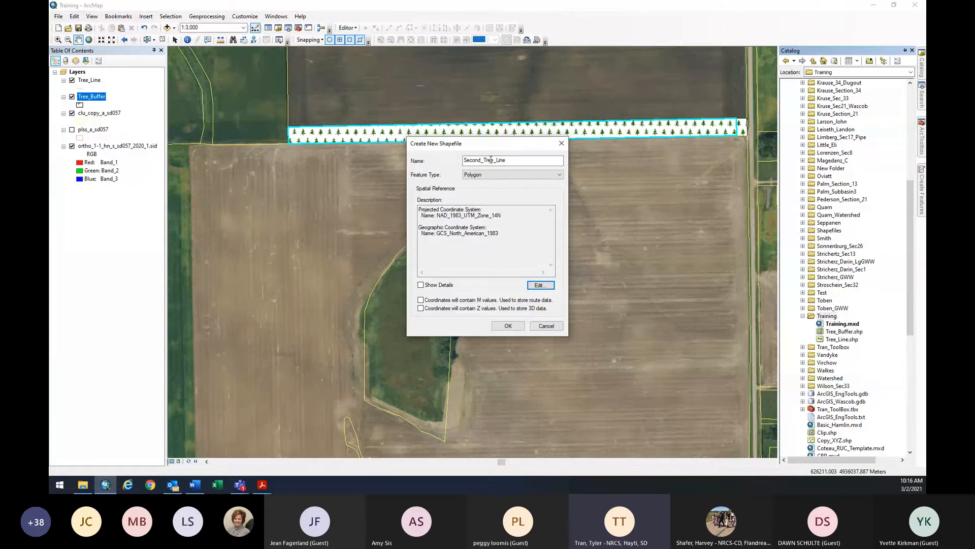
click(502, 330)
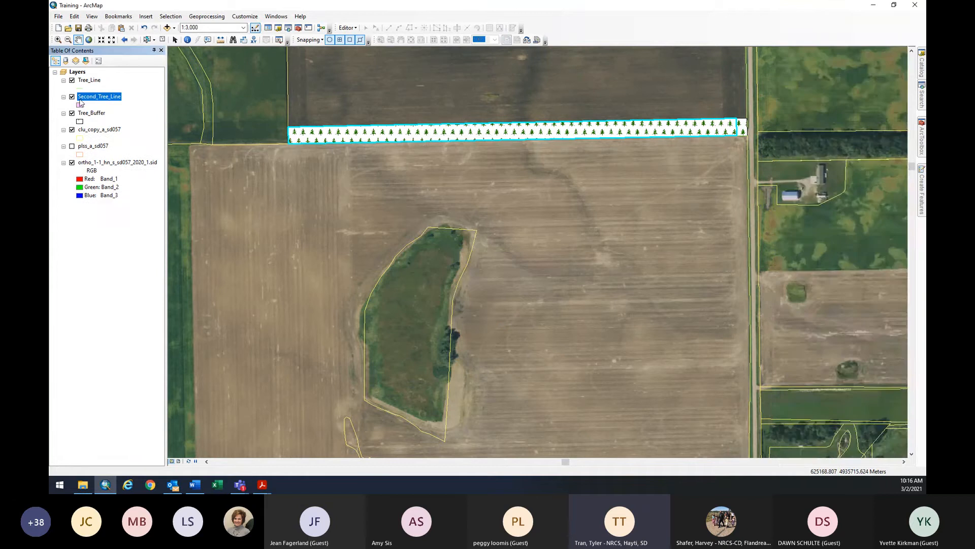
click(79, 104)
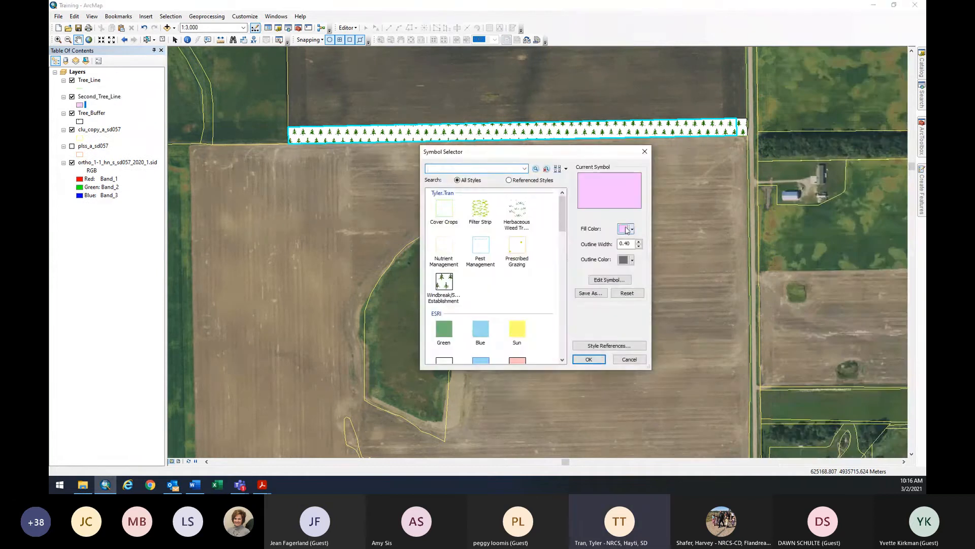
click(82, 104)
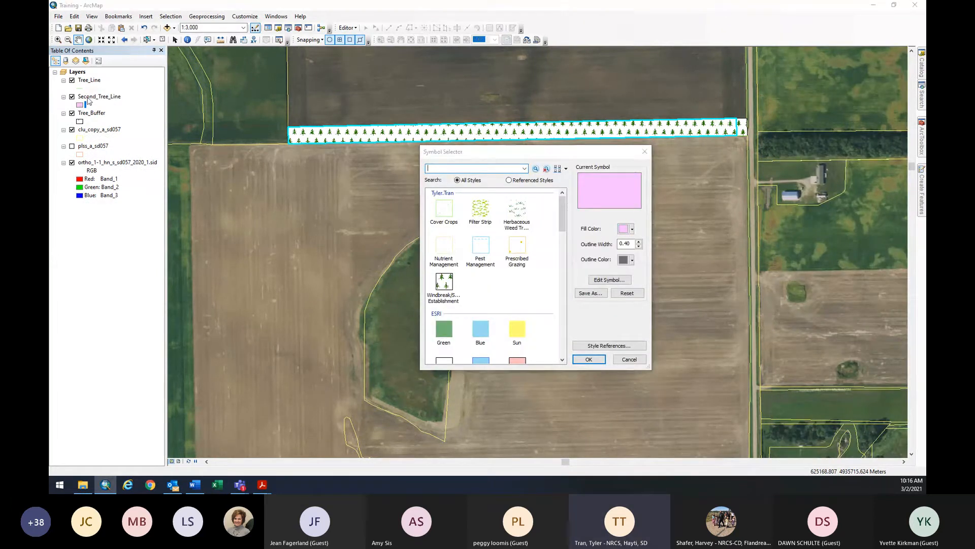
click(645, 151)
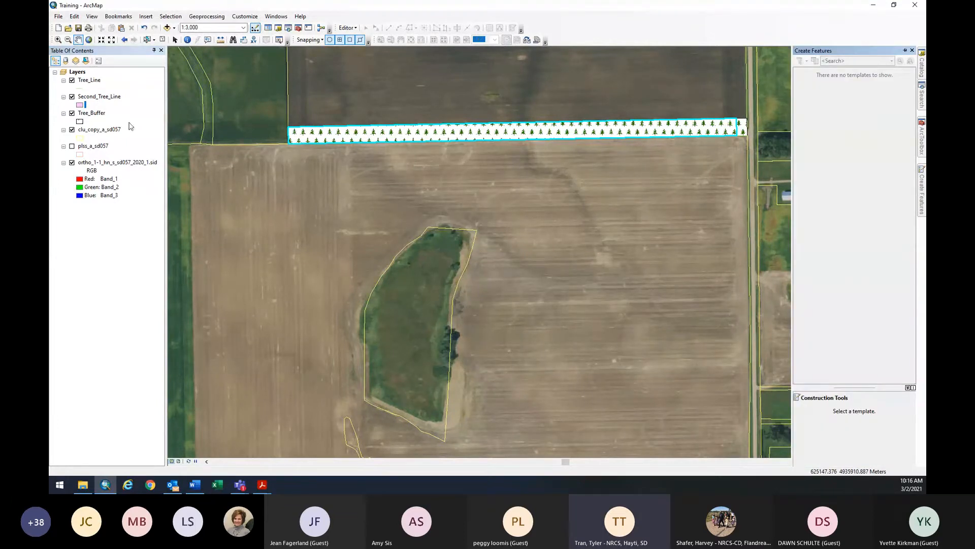
Start editing Second_Tree_Line and choose its template with the Polygon construction tool.
right_click(113, 98)
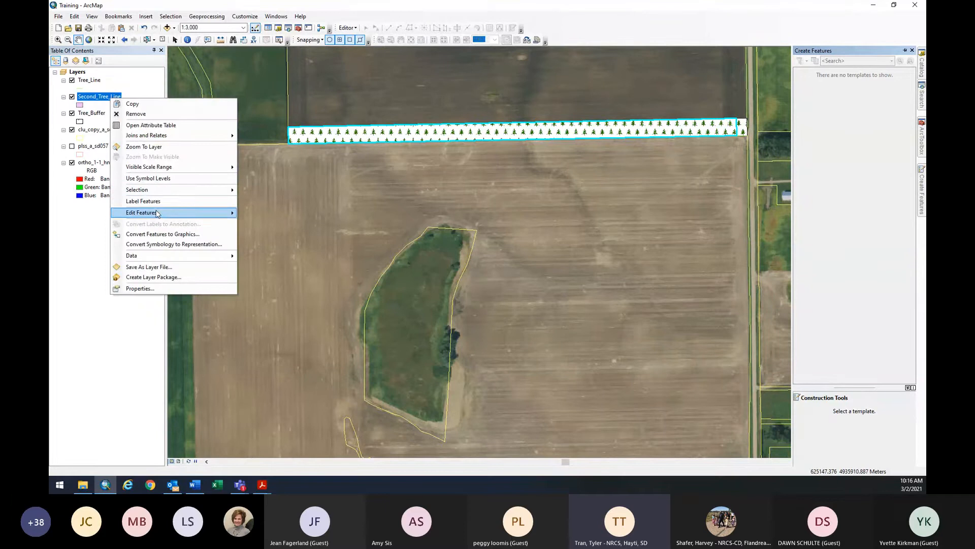
mouse_move(158, 213)
click(263, 213)
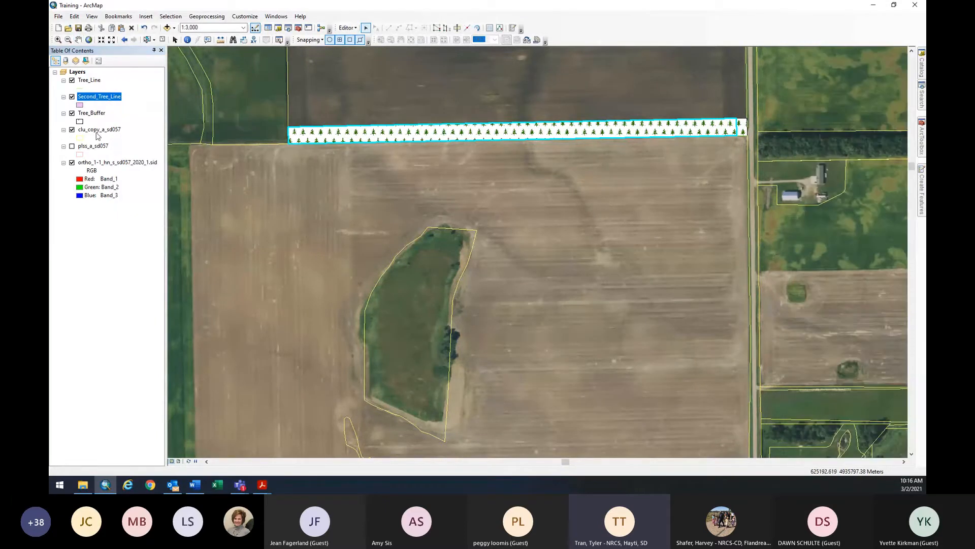
mouse_move(923, 198)
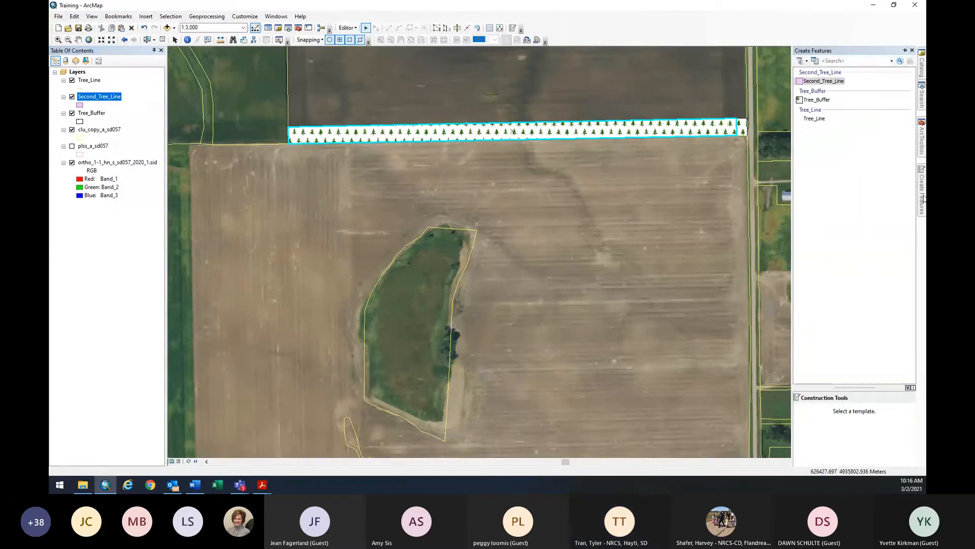
click(824, 81)
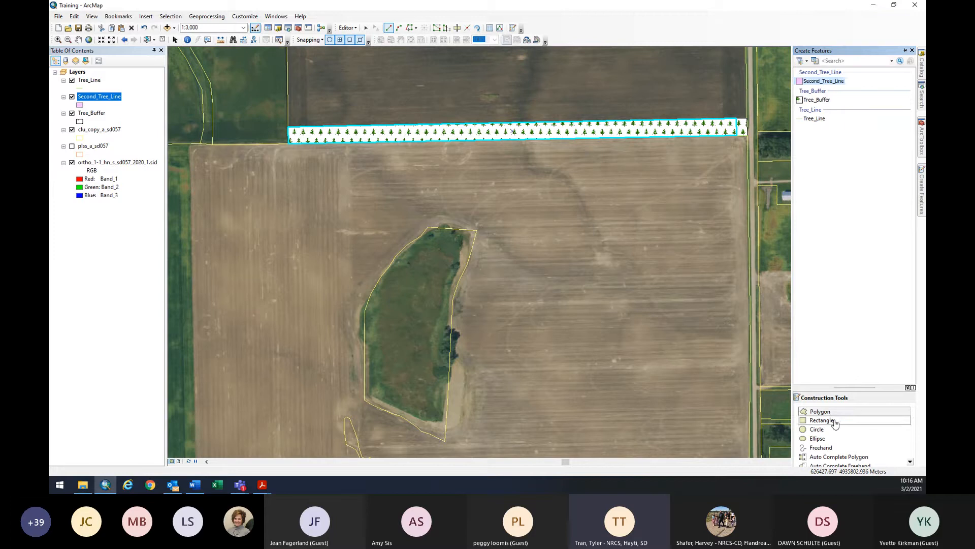
scroll(834, 452, down, 1)
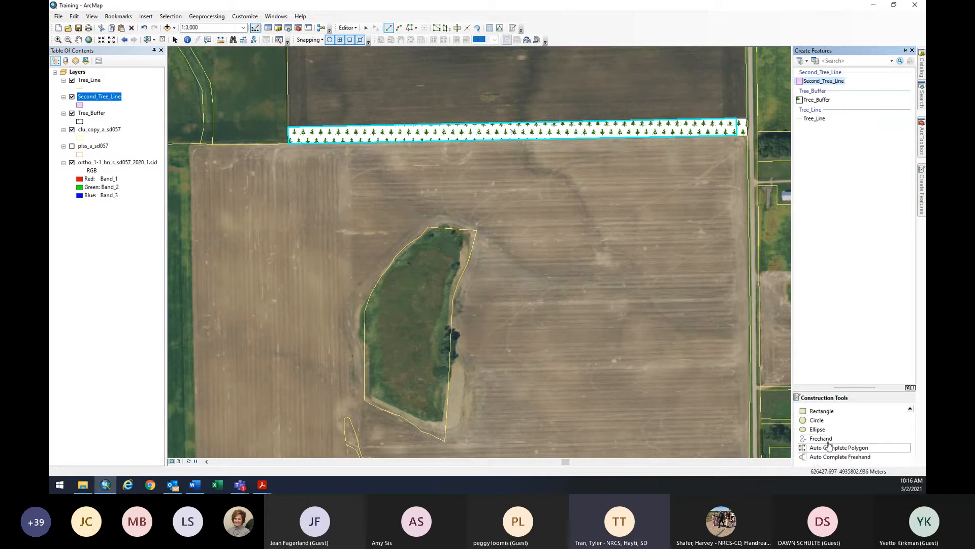
scroll(836, 442, up, 1)
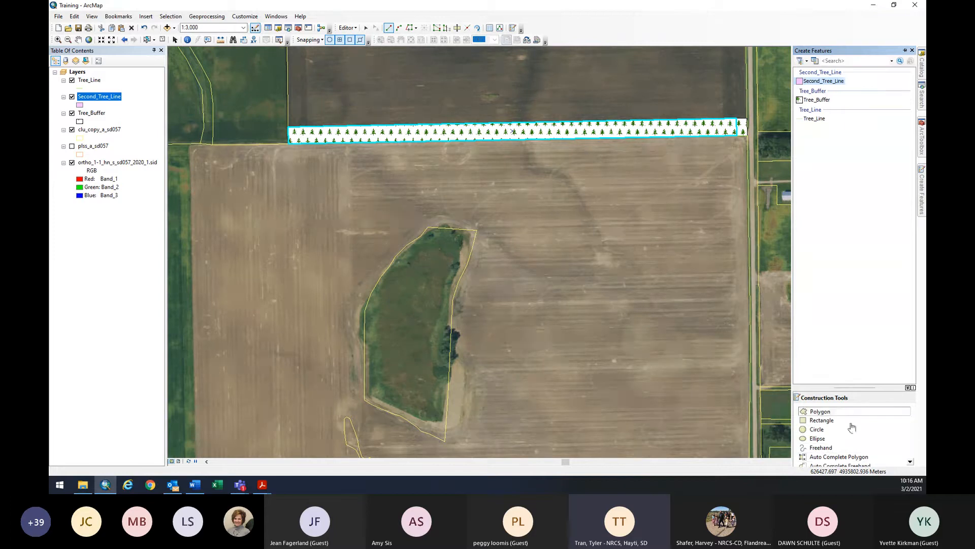
click(823, 412)
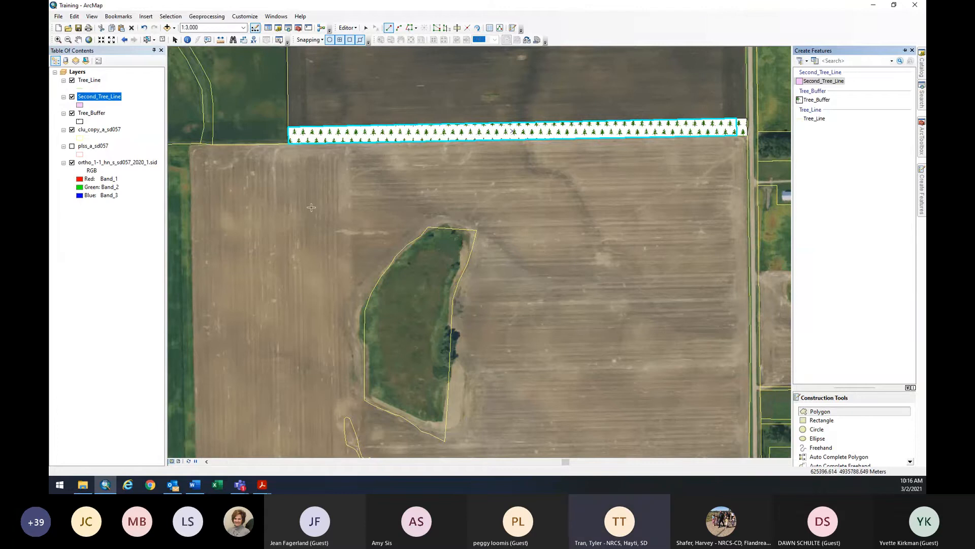
Pan to the field beside the southern road and reselect the Second_Tree_Line template.
click(78, 39)
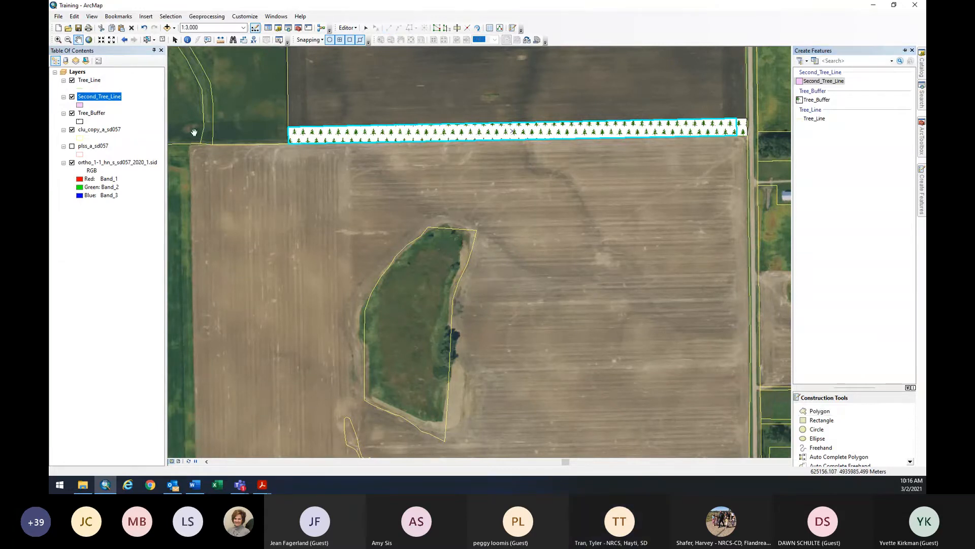
drag(268, 215, 416, 57)
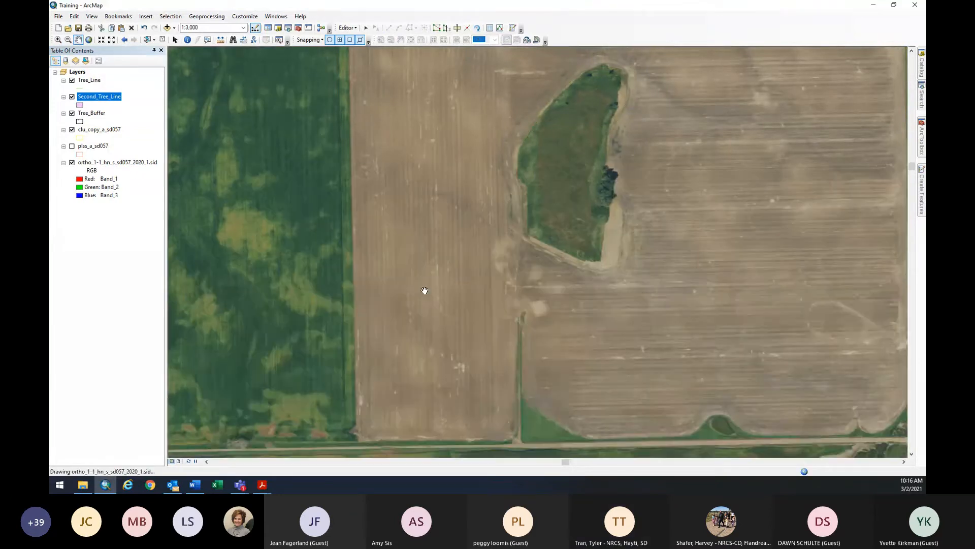
drag(431, 310, 430, 263)
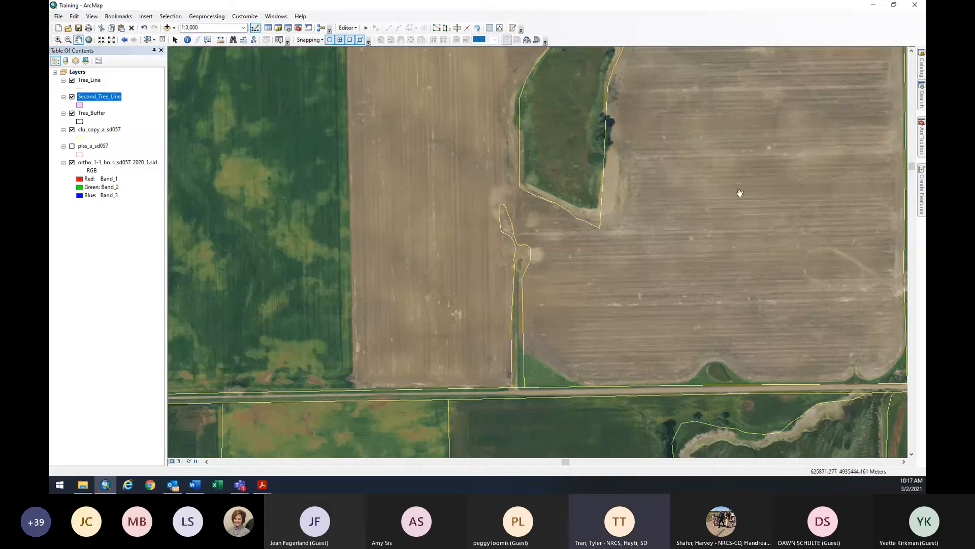
click(921, 196)
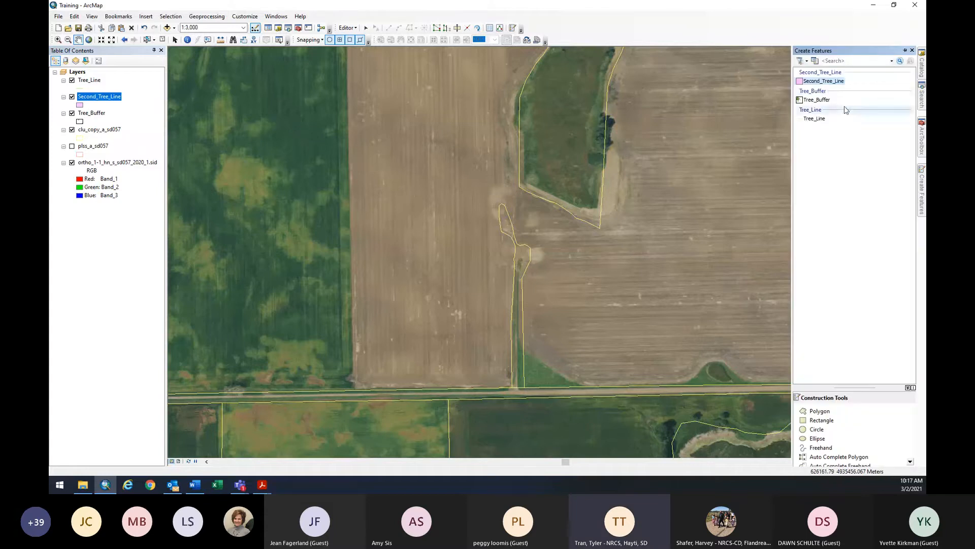
click(823, 82)
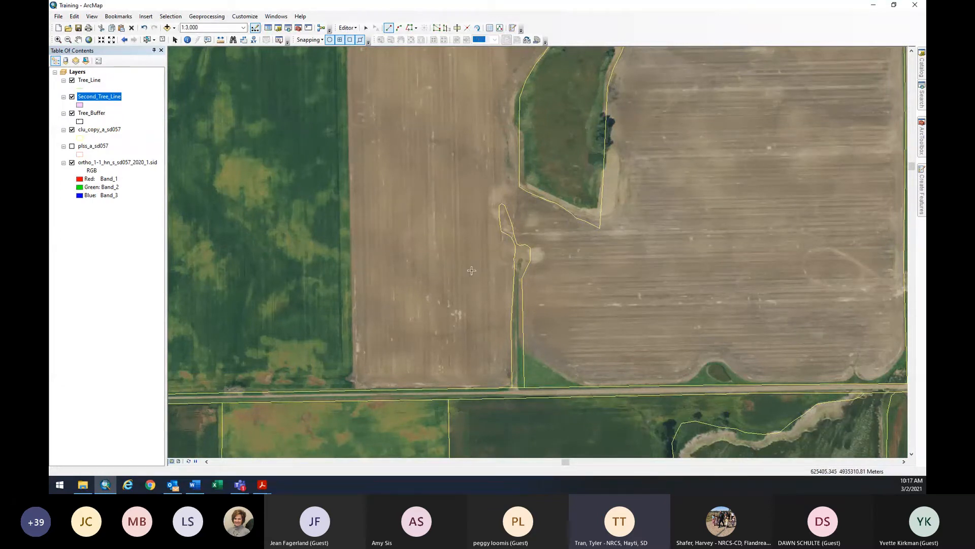
Draw a four-corner strip running north from the southern road along the field's edge.
click(496, 251)
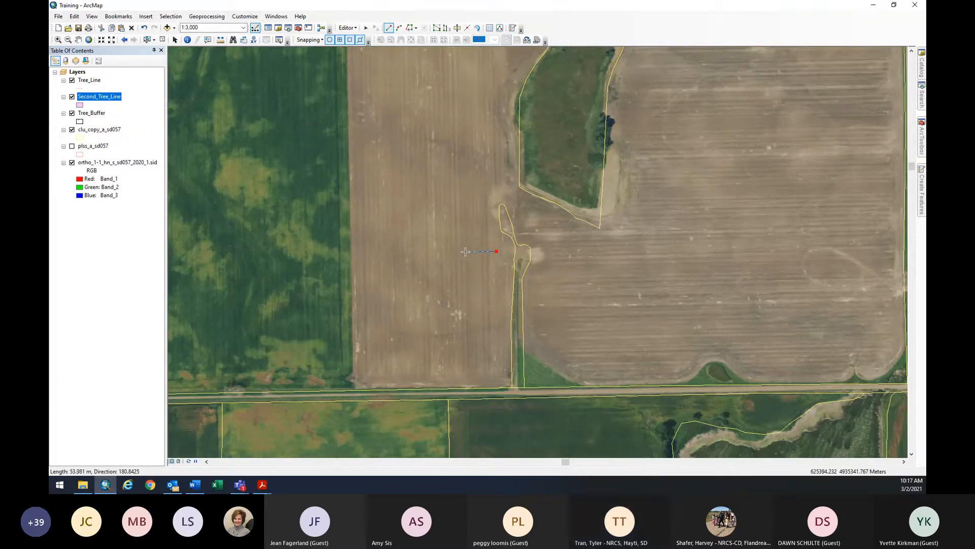
click(465, 251)
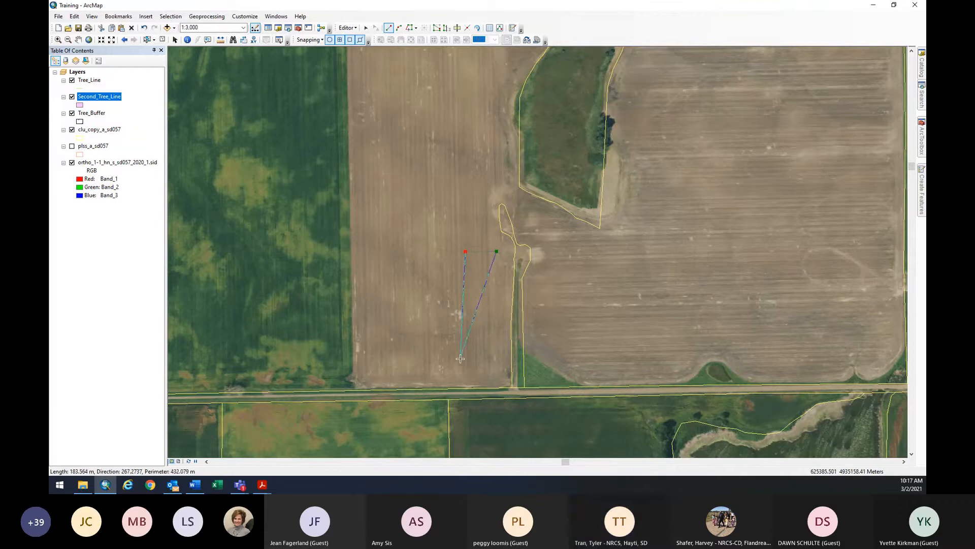
click(464, 388)
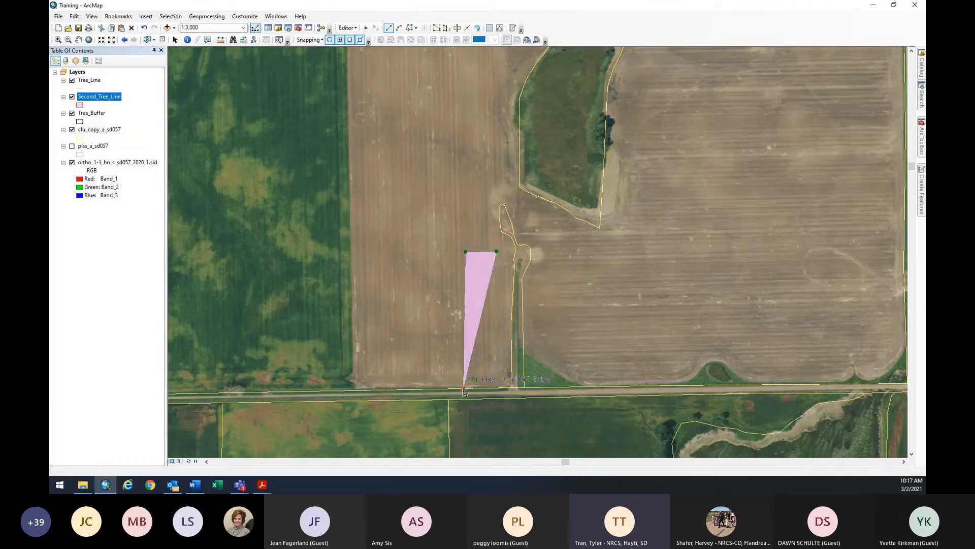
double_click(500, 388)
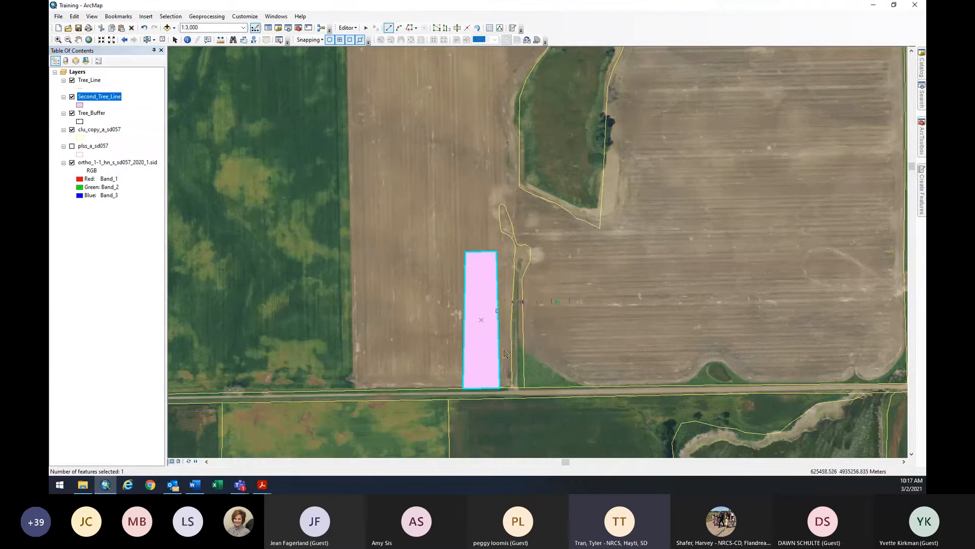
Give Second_Tree_Line the Windbreak/Shelterbelt Establishment fill, replacing a briefly applied hollow fill.
click(80, 106)
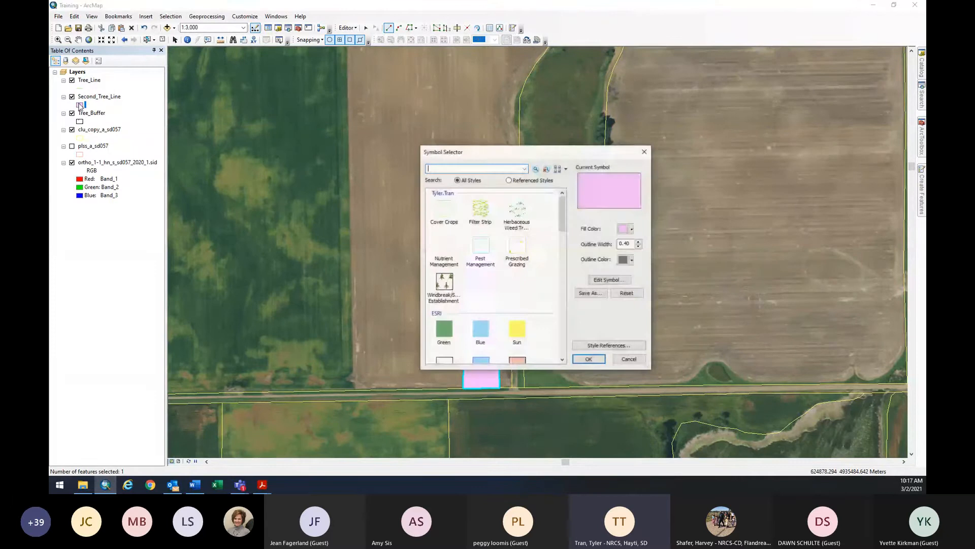
click(632, 229)
click(629, 246)
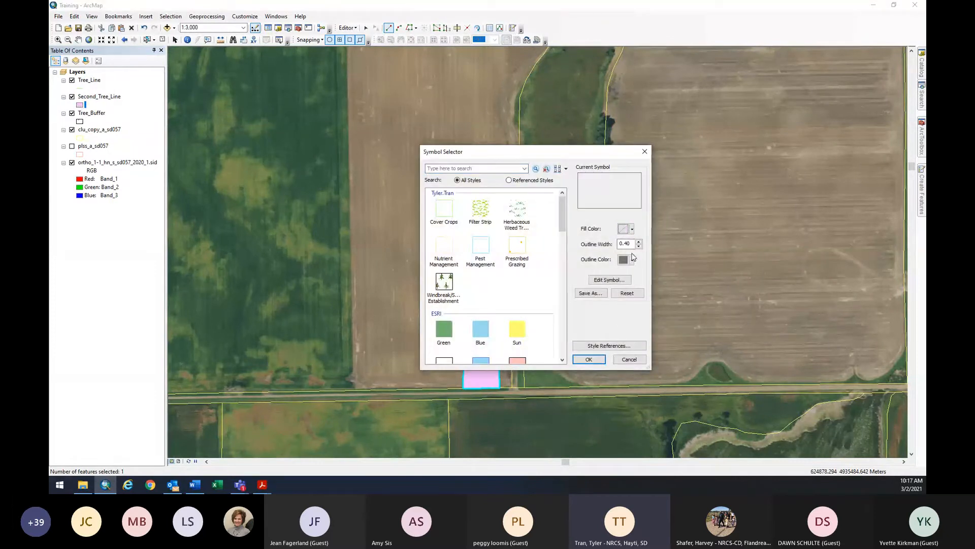
click(589, 359)
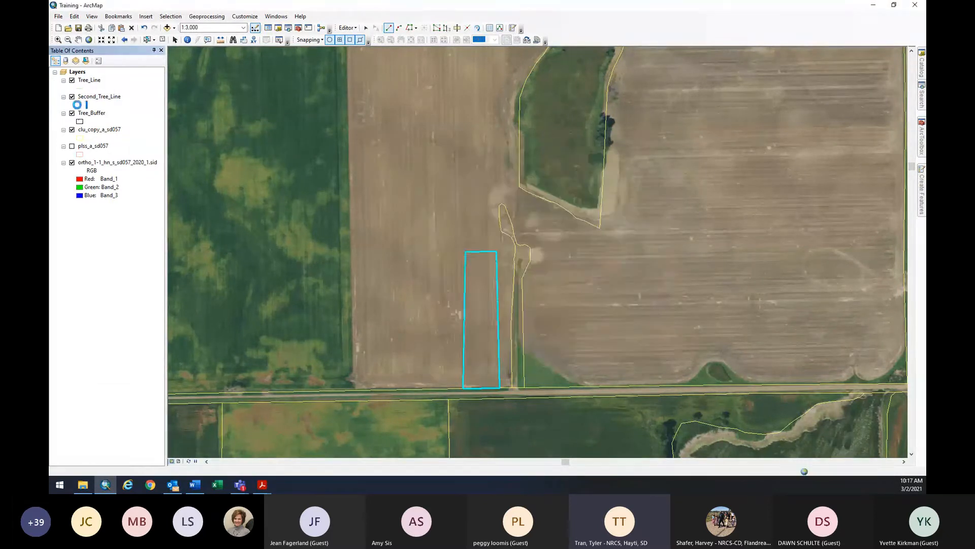
click(80, 105)
click(450, 286)
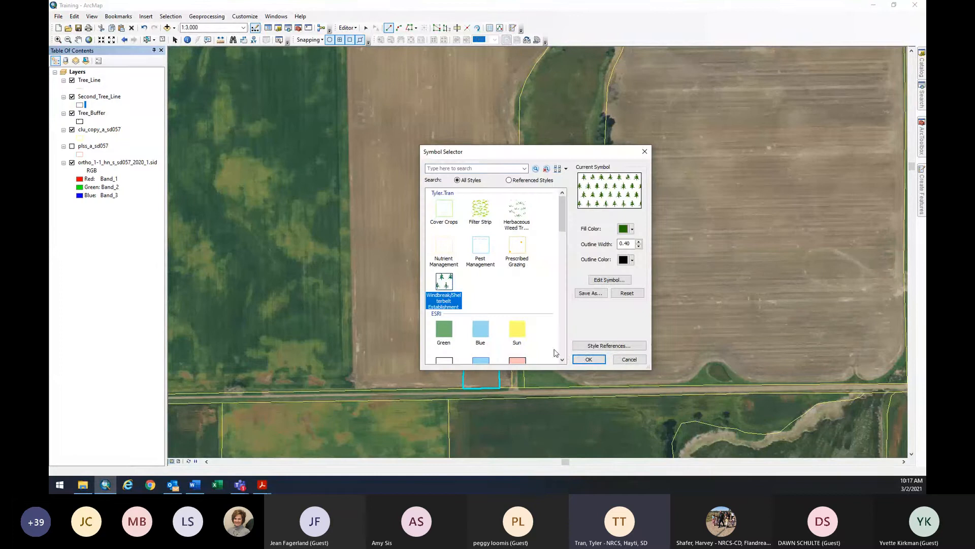
click(588, 358)
right_click(96, 96)
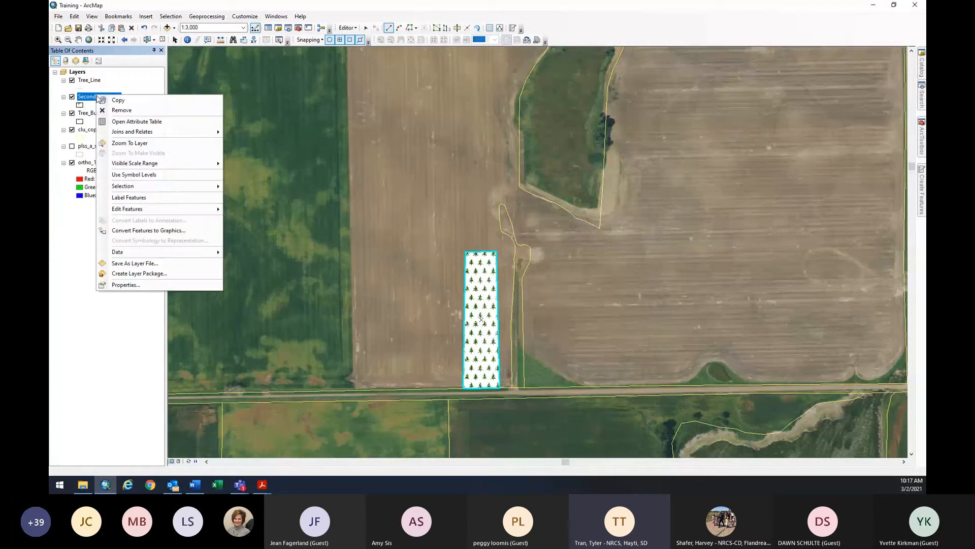
Open the Second_Tree_Line attribute table.
click(136, 122)
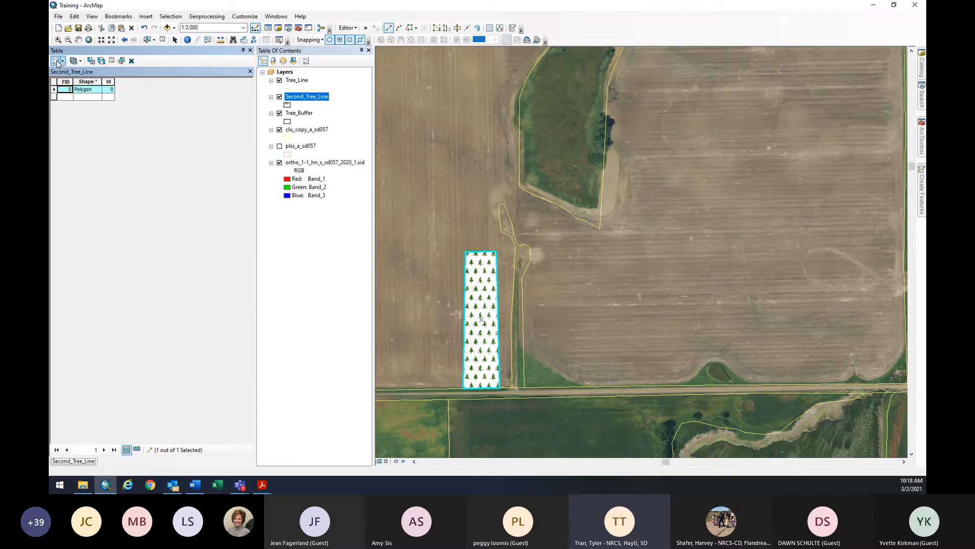
click(57, 62)
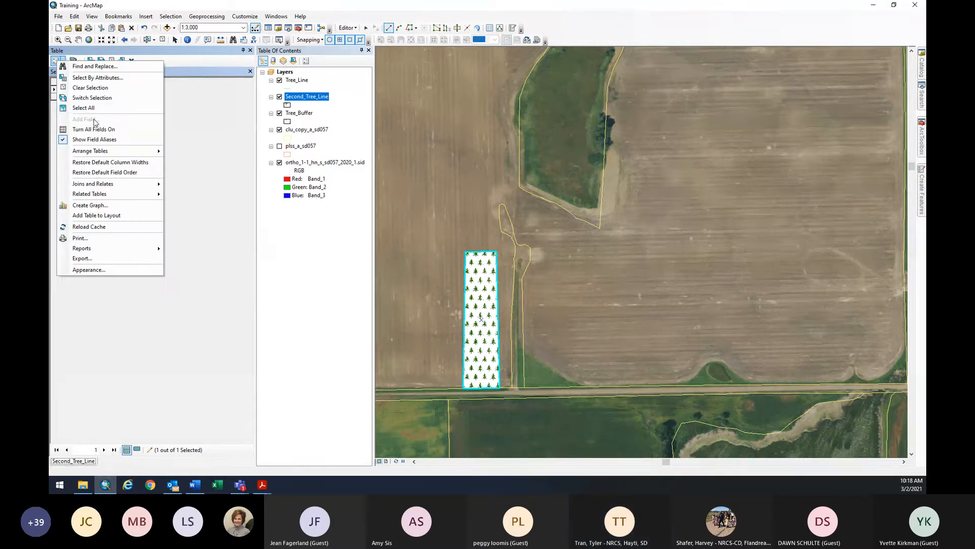
click(216, 99)
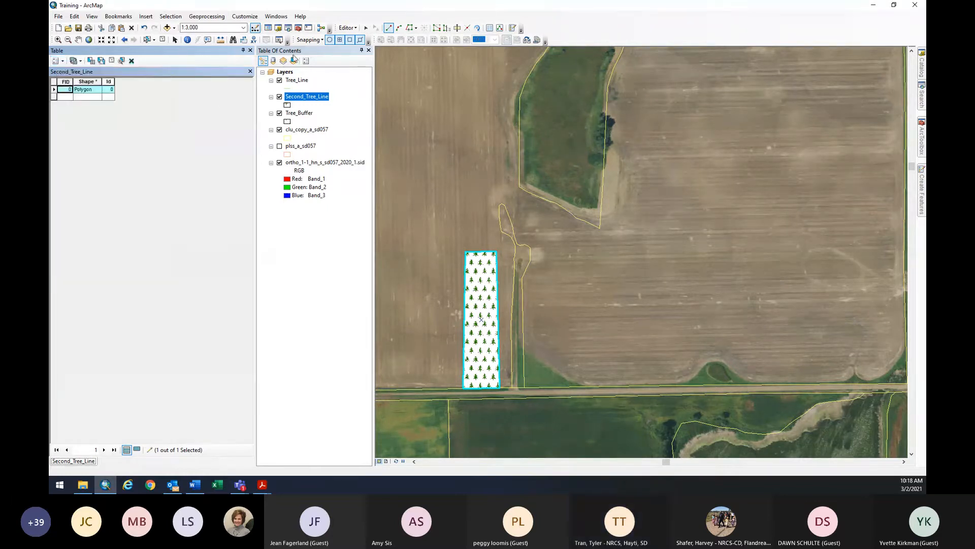
Stop editing and save the Second_Tree_Line polygon edits.
click(347, 28)
click(350, 45)
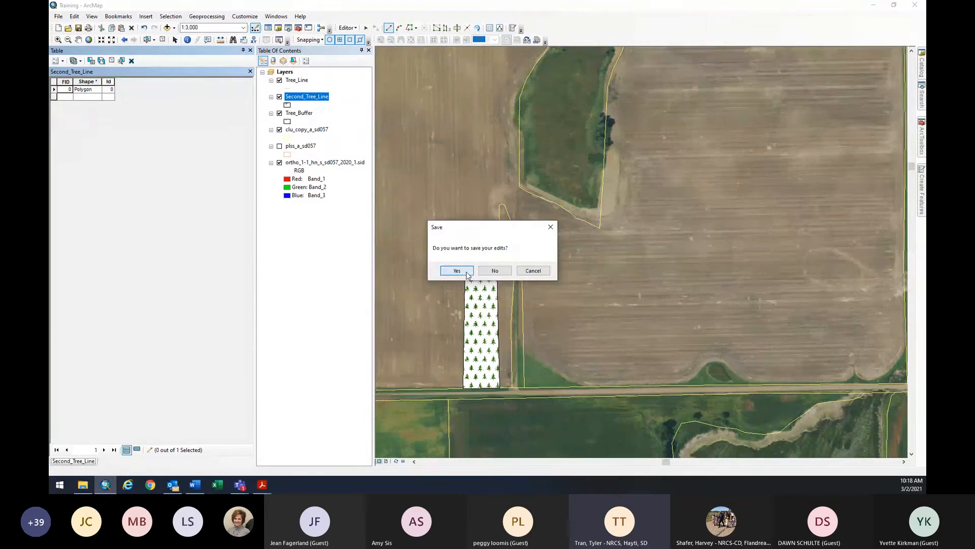
click(467, 273)
click(65, 61)
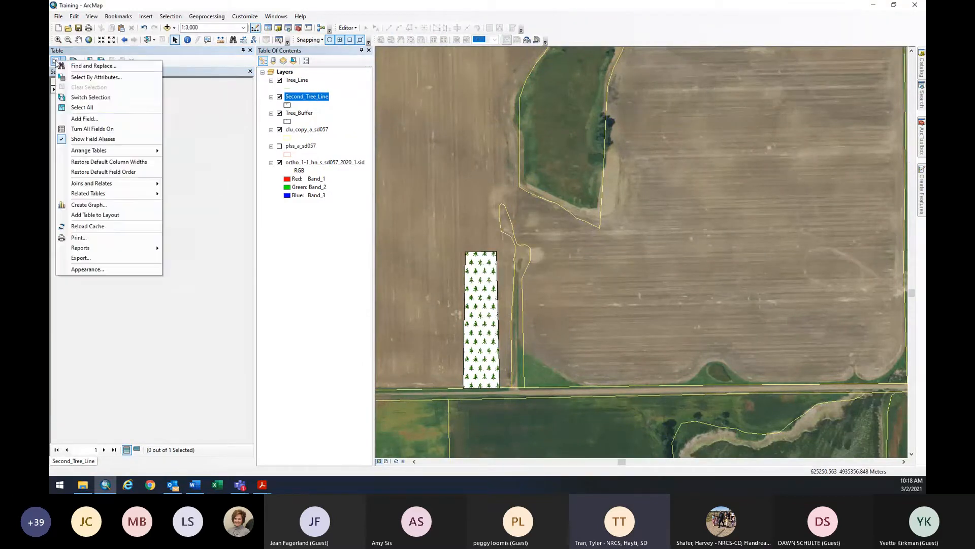
Add a Double field named Acres with precision 2 to the Second_Tree_Line table.
click(89, 119)
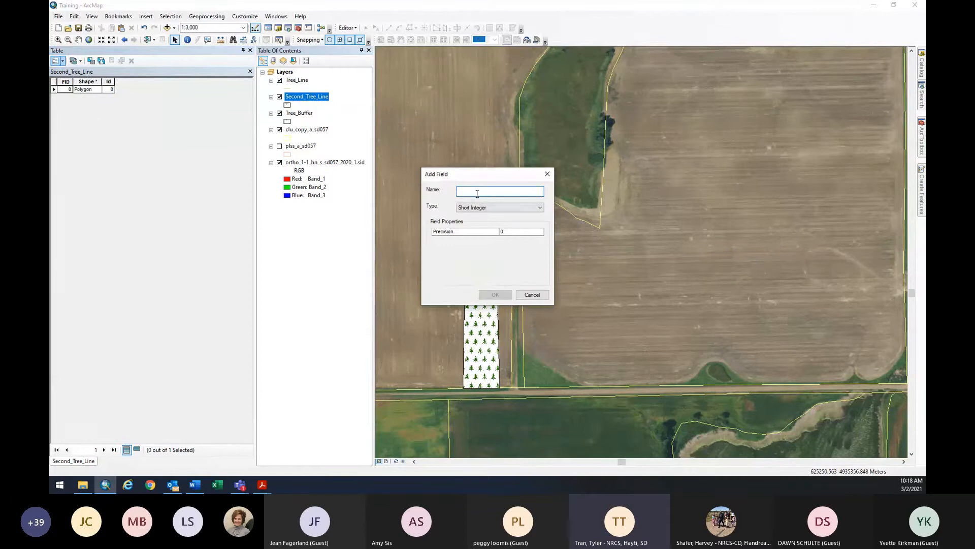
text(Acres)
click(482, 207)
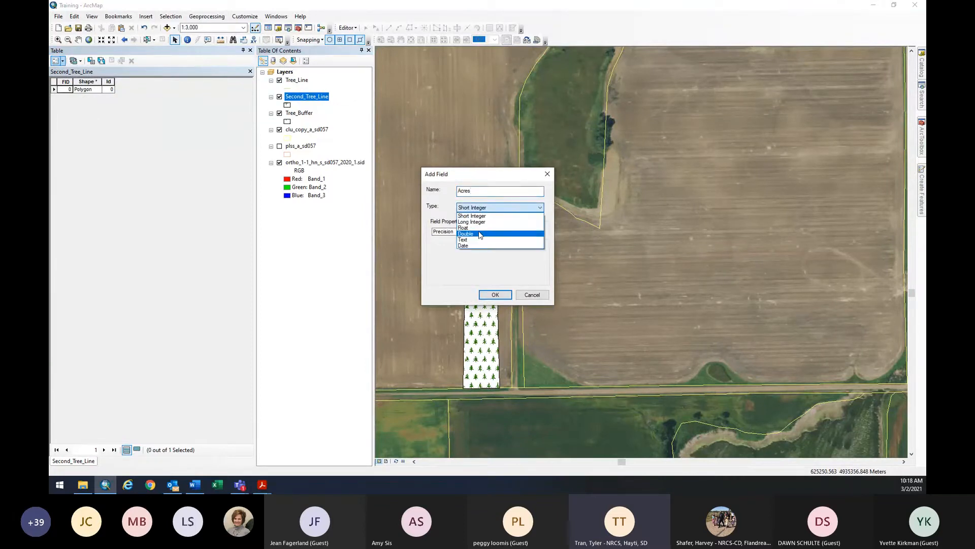
click(519, 237)
text(2)
click(510, 239)
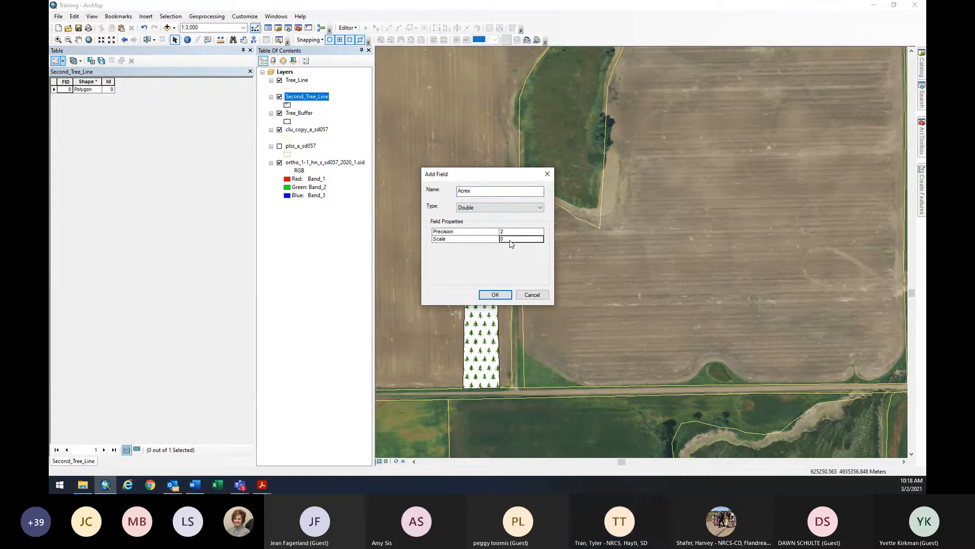
click(495, 295)
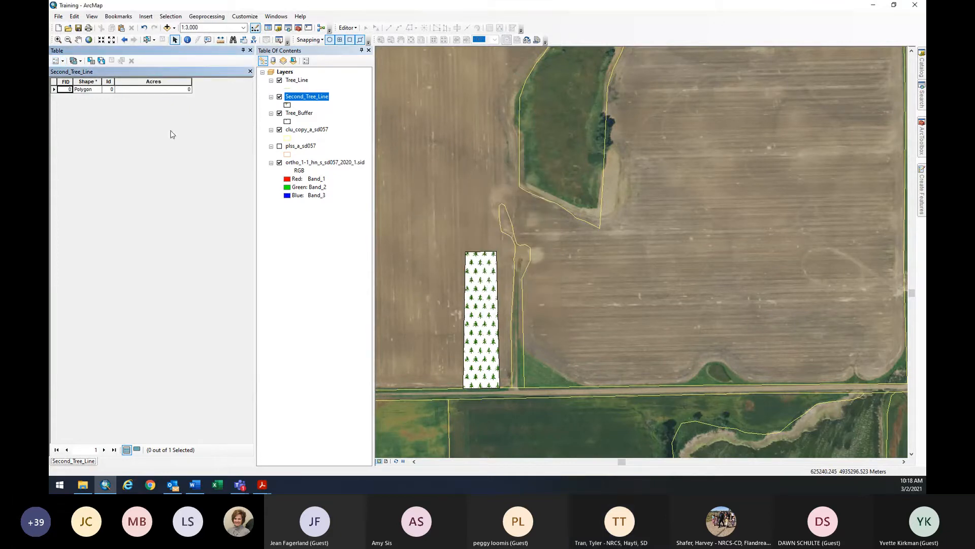
click(166, 81)
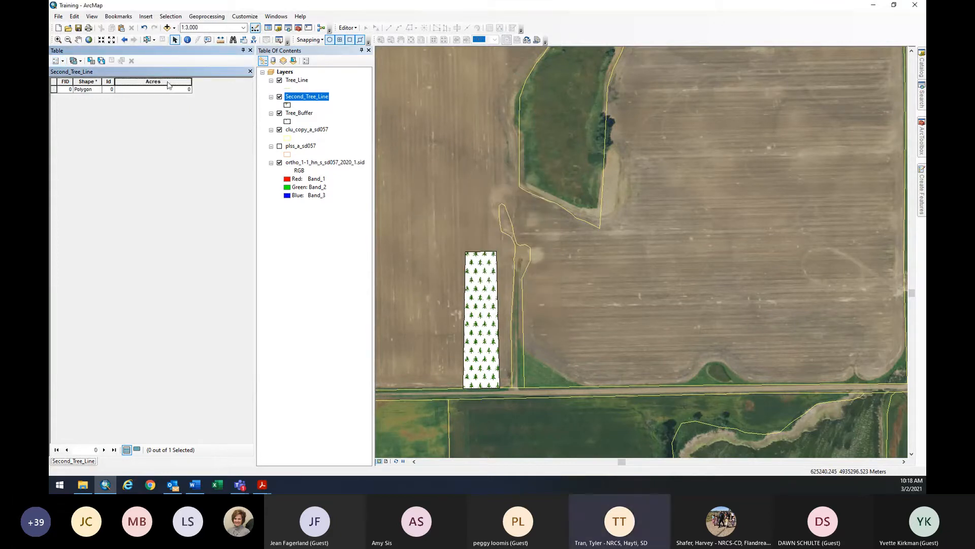
Calculate the polygon's area into the Acres field in US acres, giving 2.44481.
right_click(168, 84)
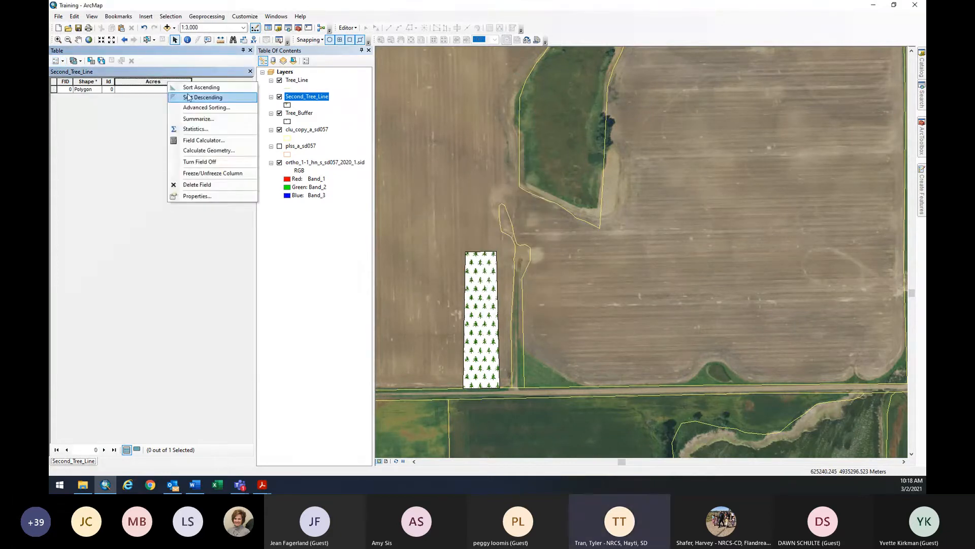
click(184, 151)
click(466, 262)
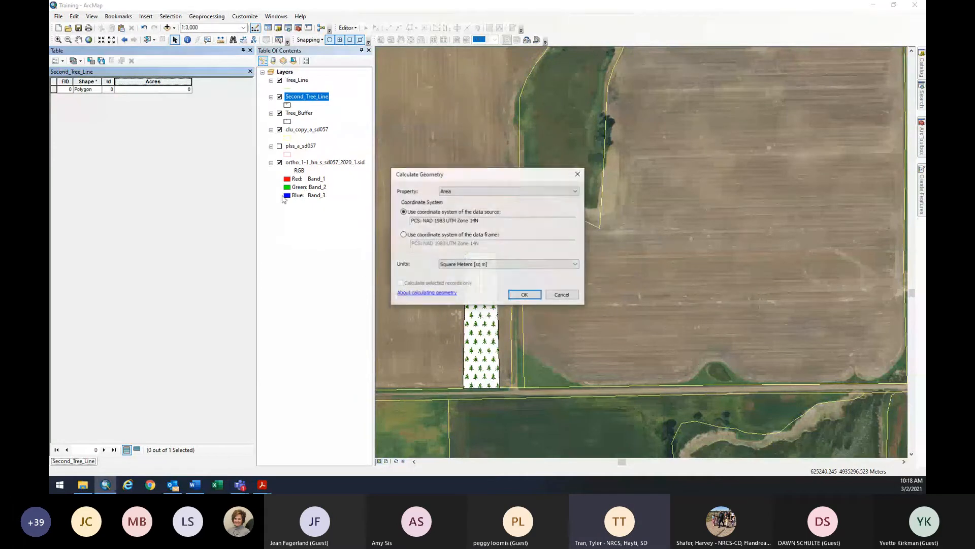
click(519, 264)
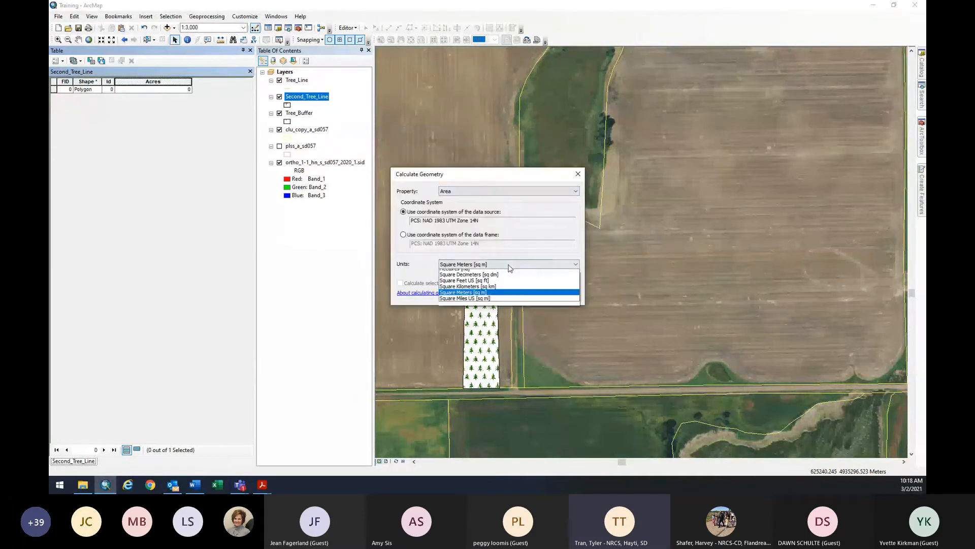
click(517, 281)
click(525, 295)
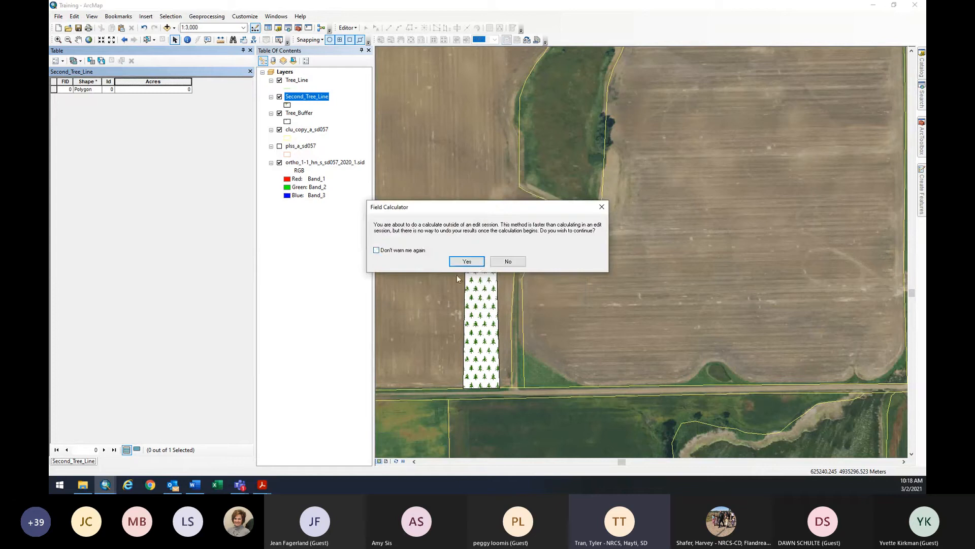
click(406, 250)
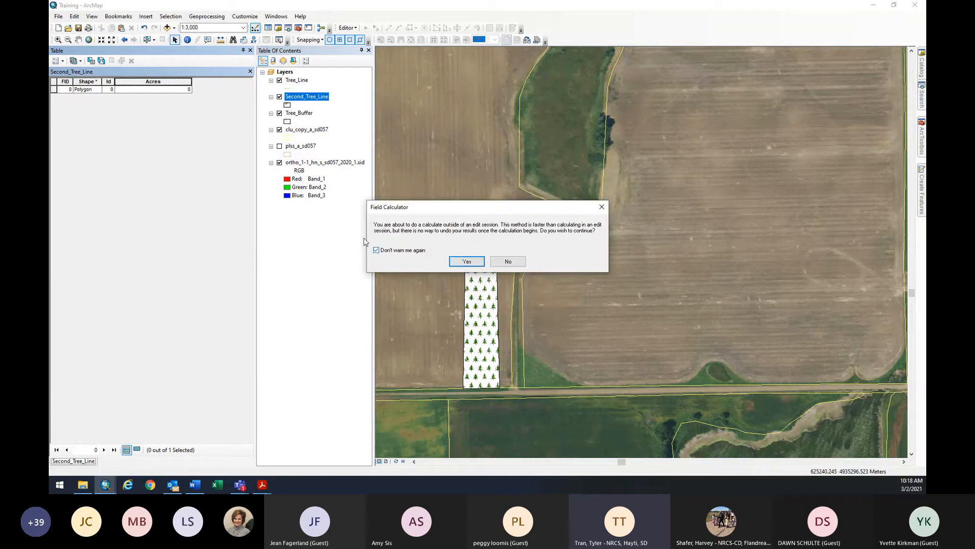
click(467, 263)
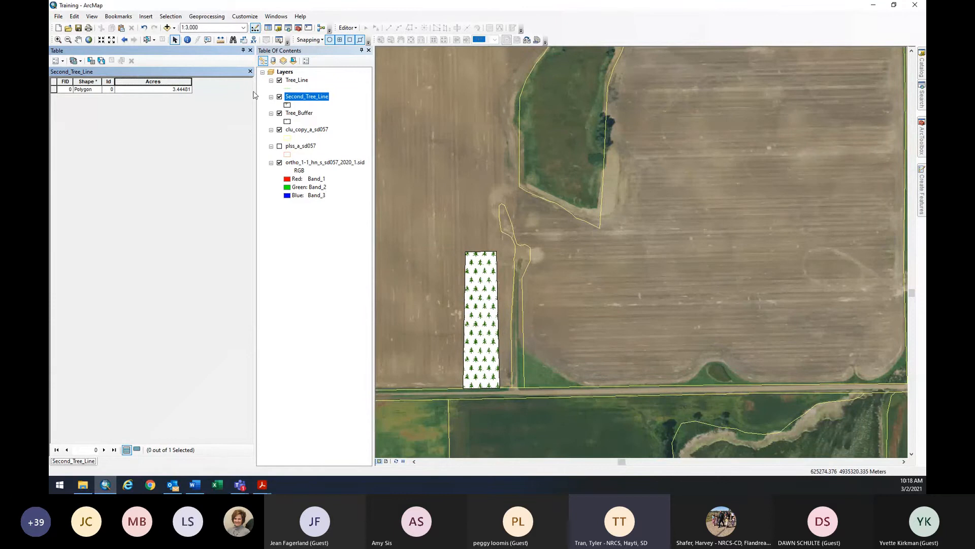
scroll(533, 253, down, 1)
scroll(533, 253, up, 4)
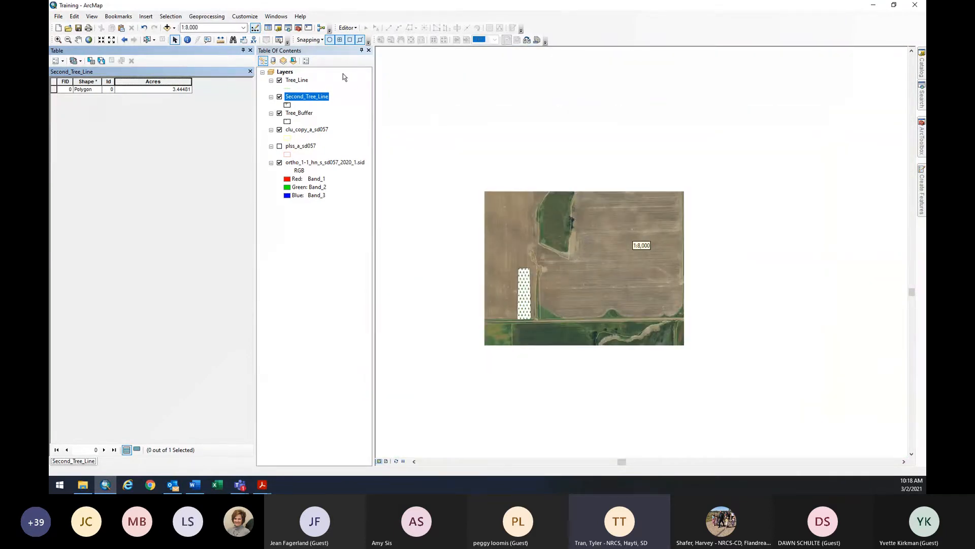
Auto-hide the attribute table and zoom in on the field with both windbreak strips.
click(243, 51)
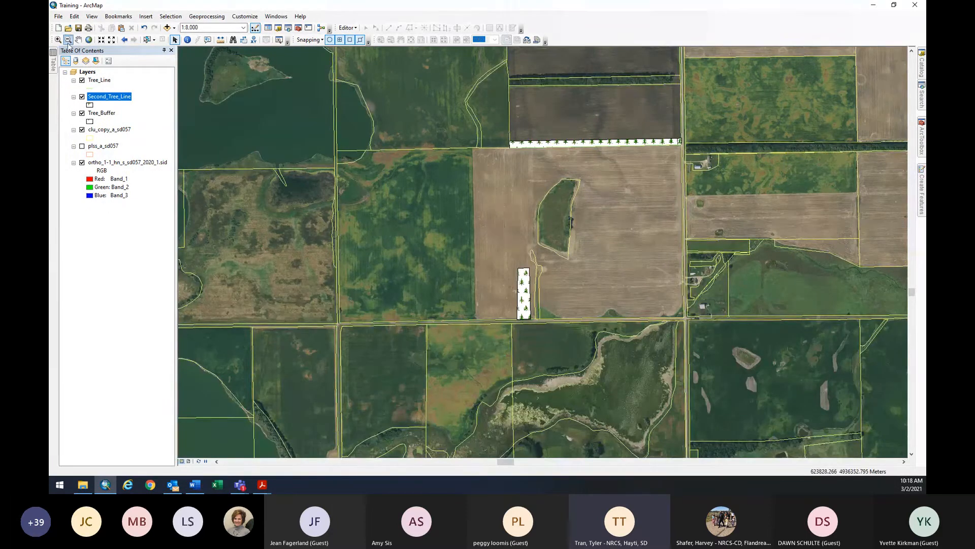
click(58, 40)
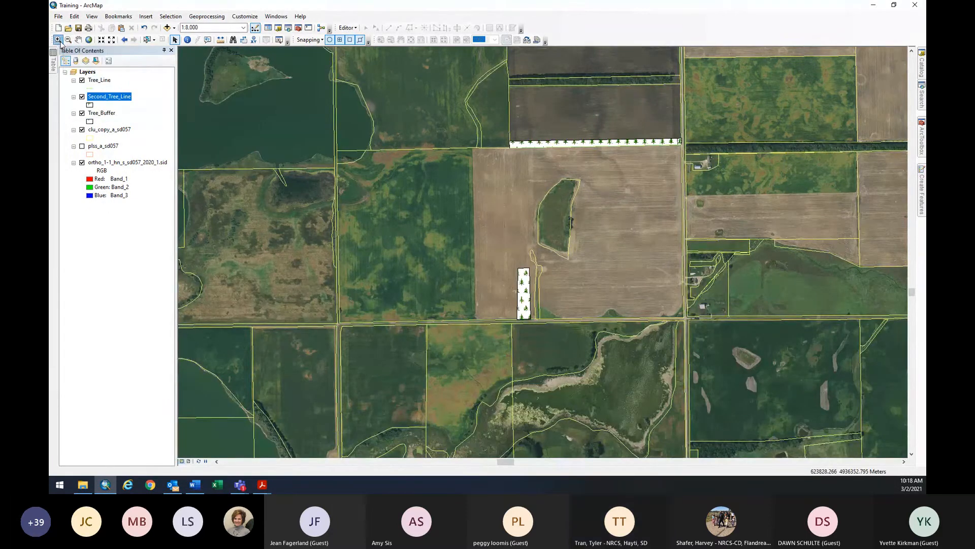
drag(691, 322, 473, 136)
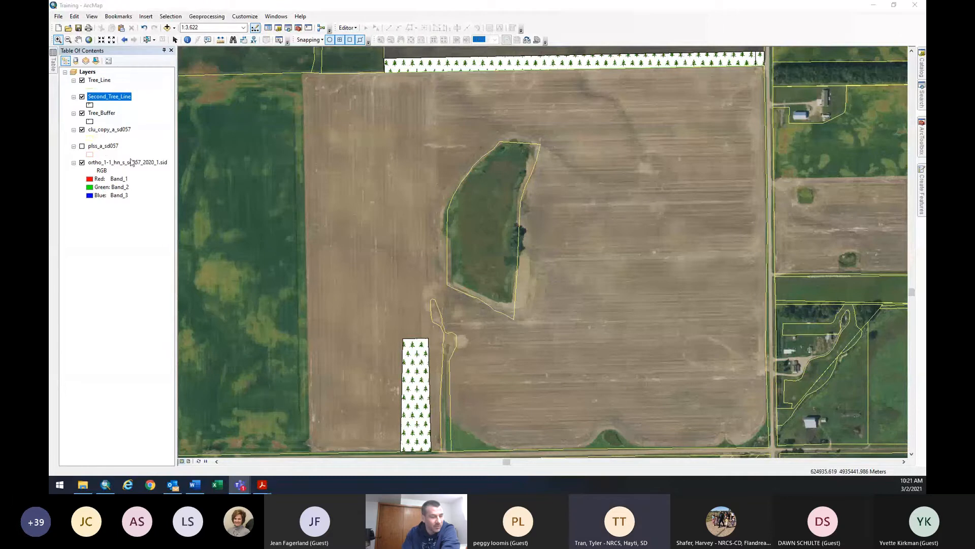
click(82, 130)
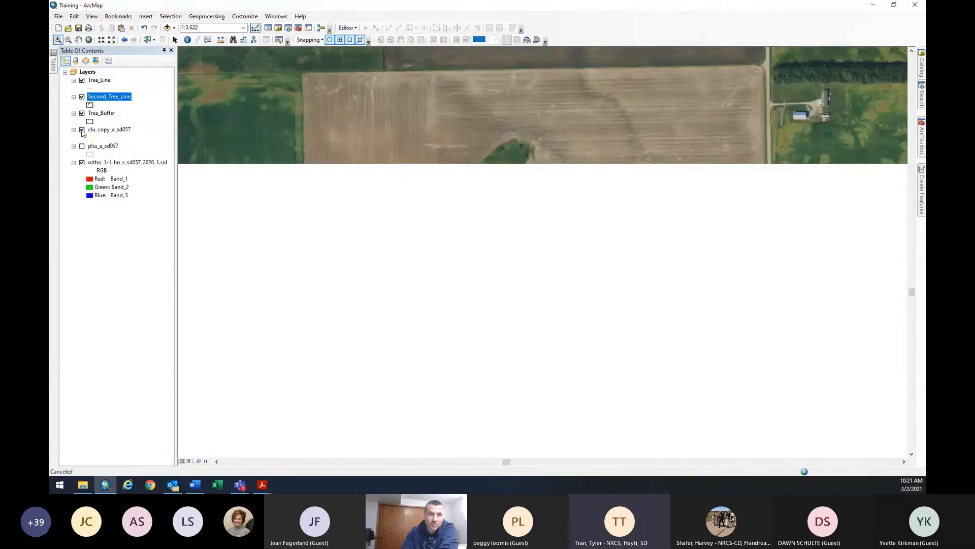
click(82, 130)
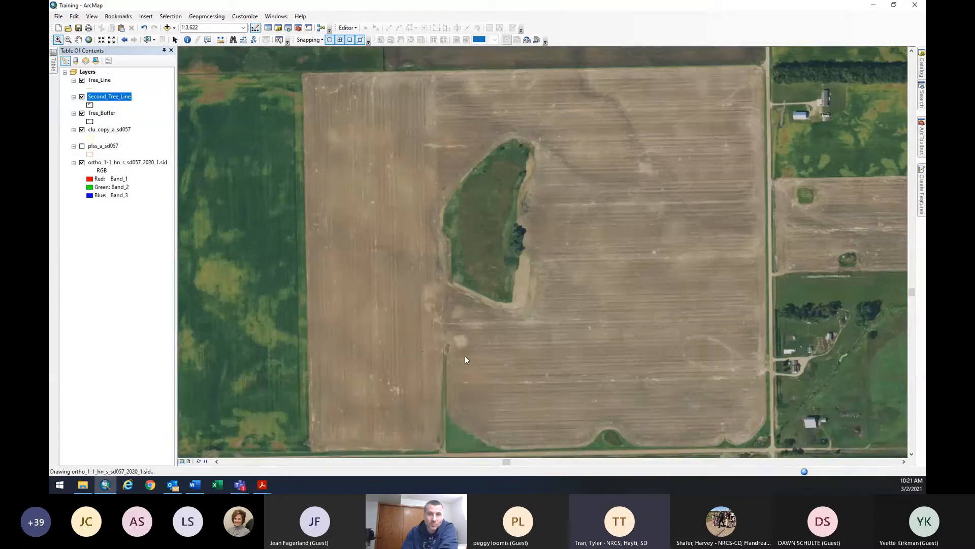
click(79, 41)
drag(390, 245, 395, 188)
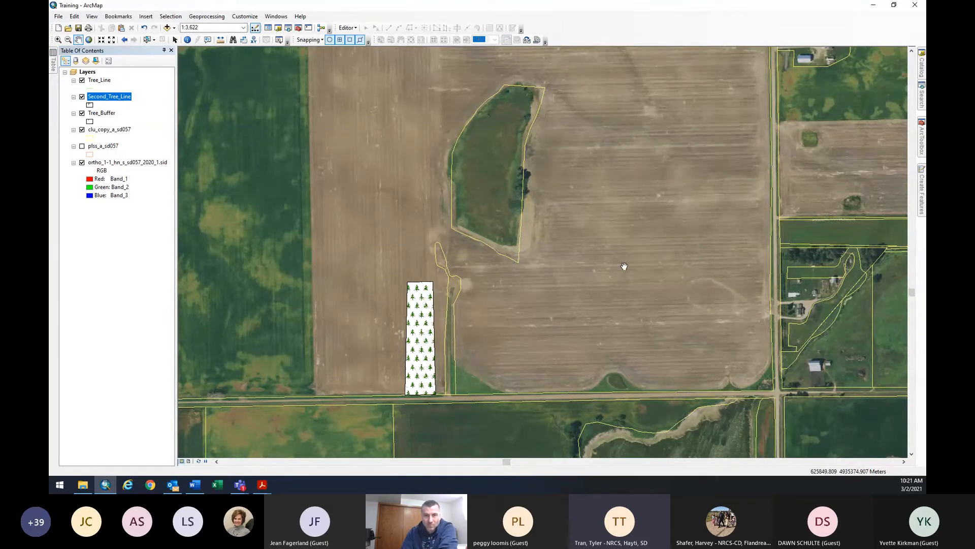
drag(625, 266, 626, 303)
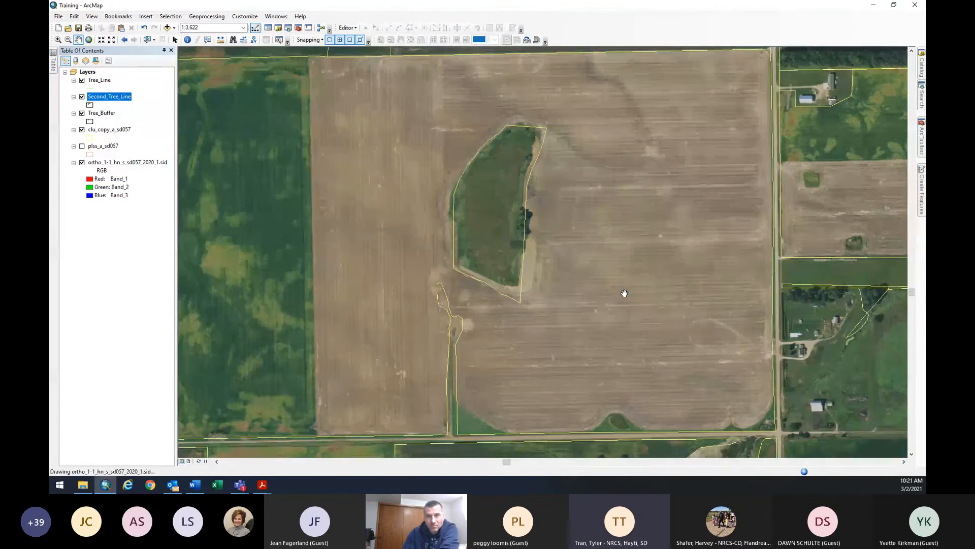
drag(625, 297, 624, 307)
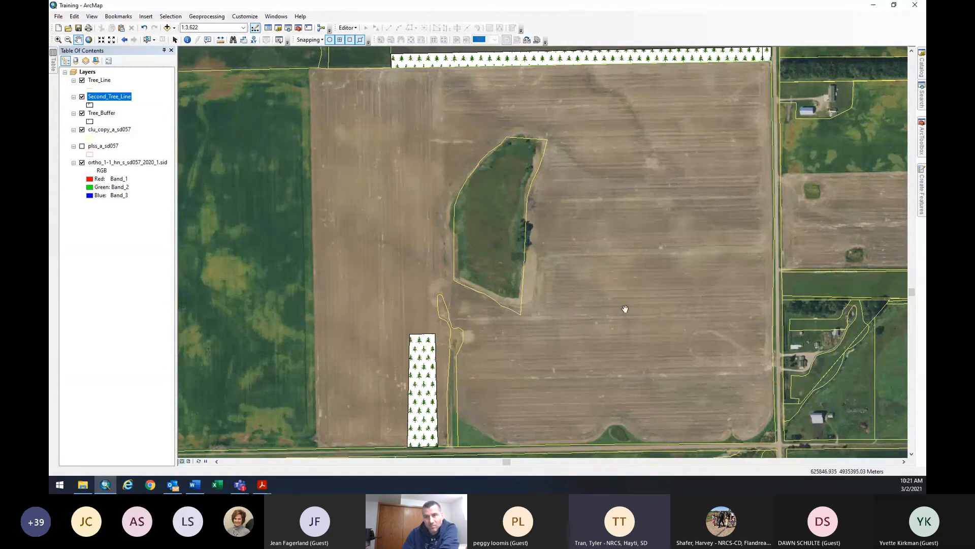
drag(614, 318, 614, 319)
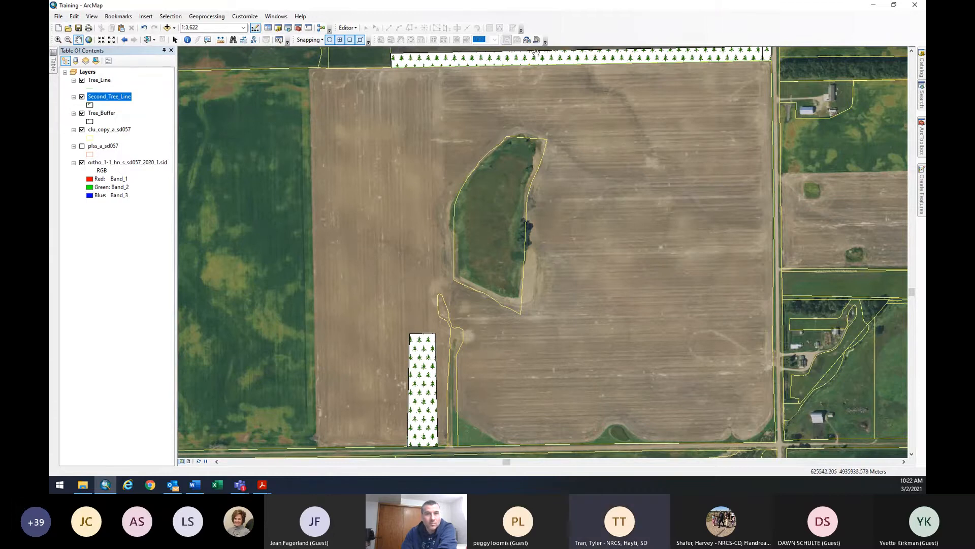
drag(748, 58, 755, 66)
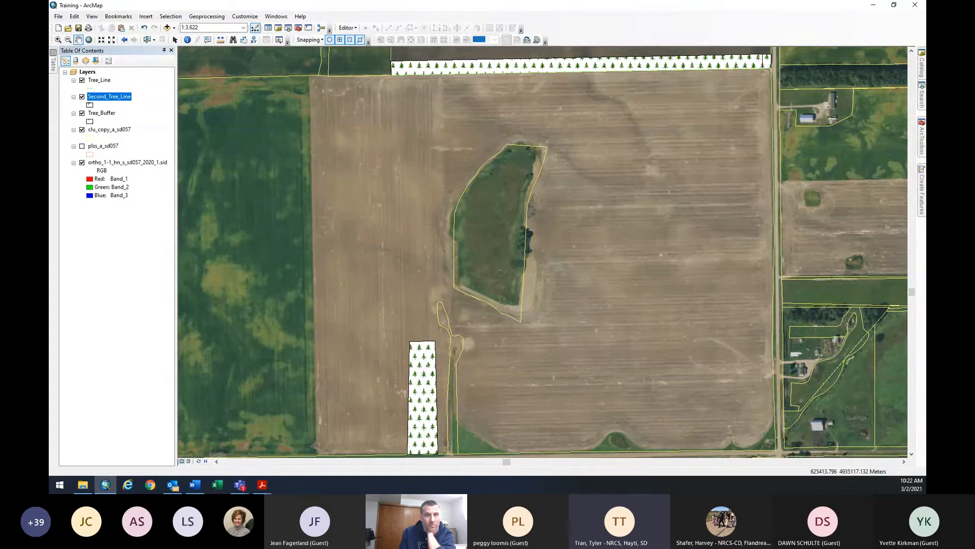
mouse_move(240, 484)
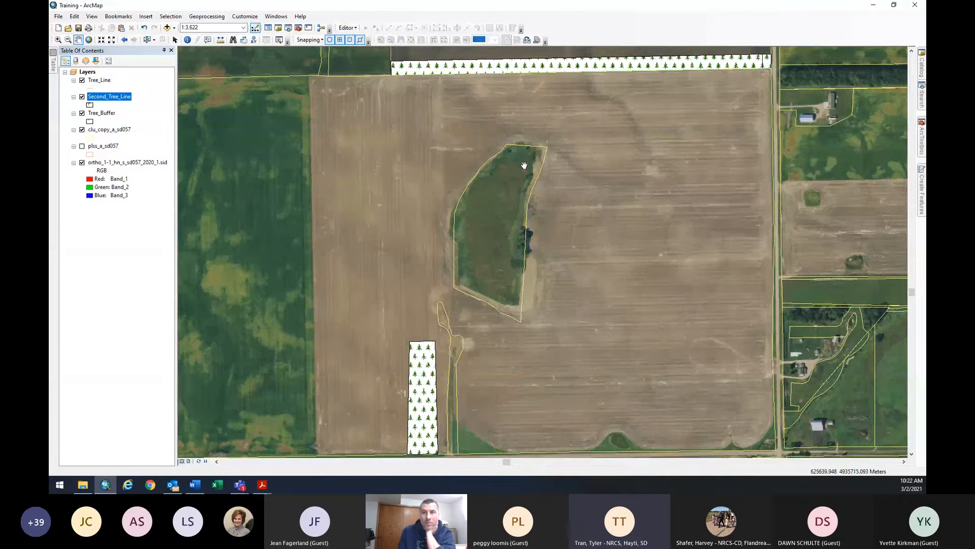
scroll(512, 176, down, 1)
scroll(512, 176, up, 1)
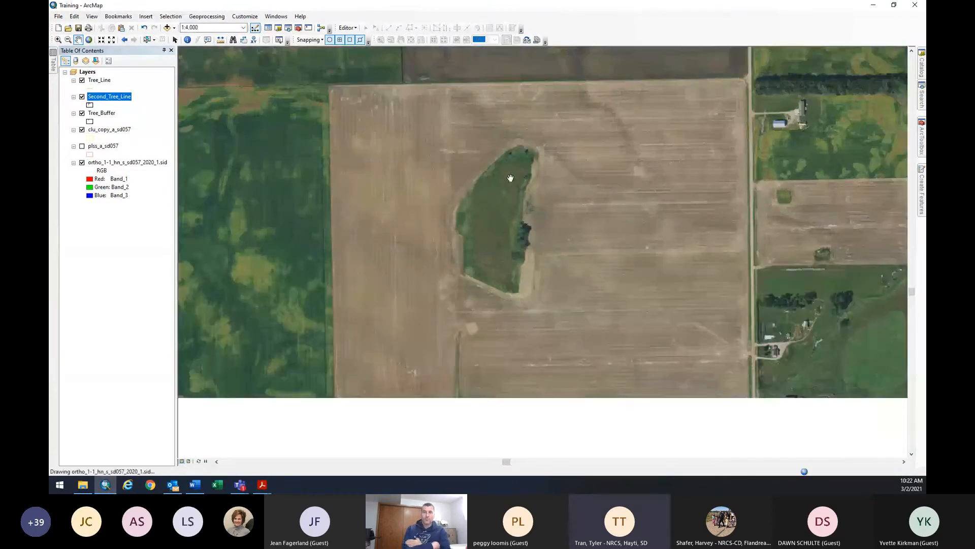
drag(510, 179, 510, 168)
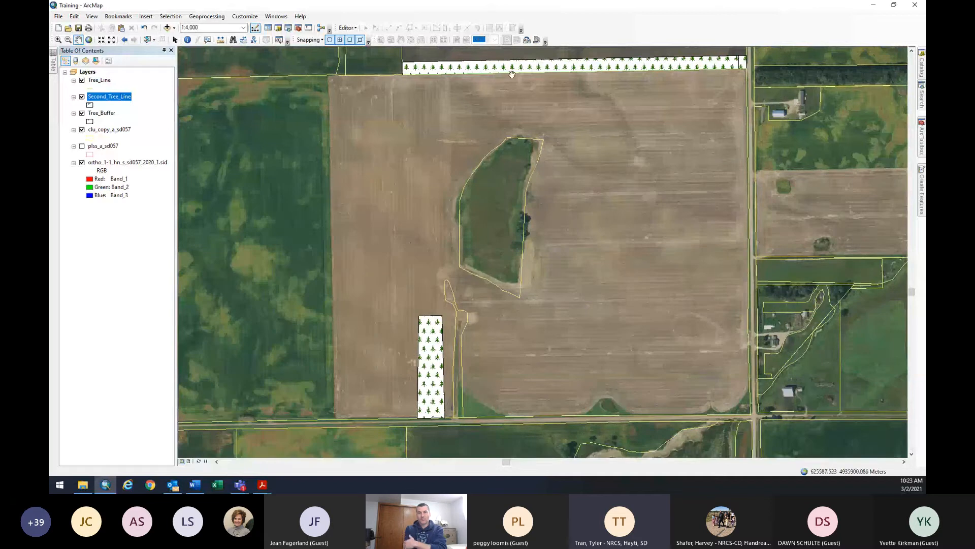
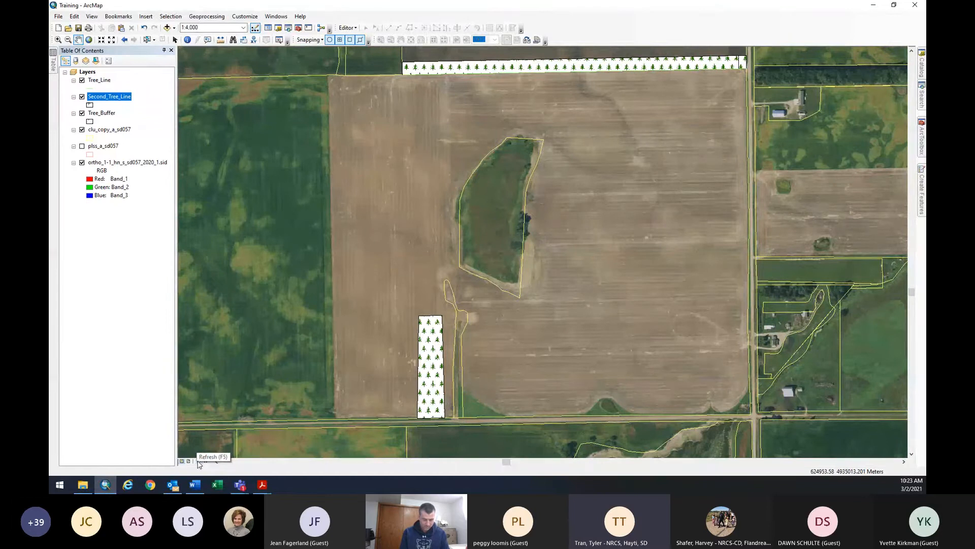
Pan the aerial map with both tree plantings slightly sideways and refresh the display.
drag(611, 201, 548, 222)
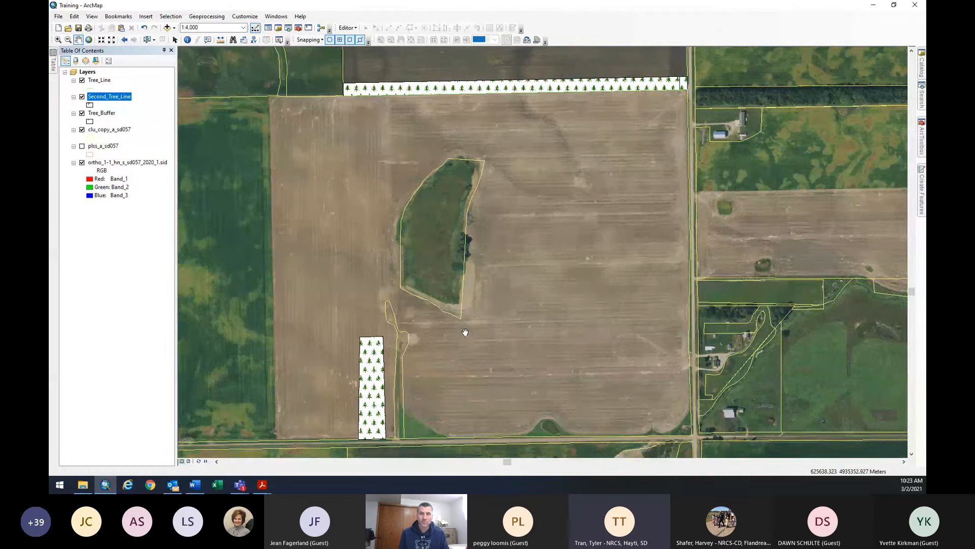
click(199, 462)
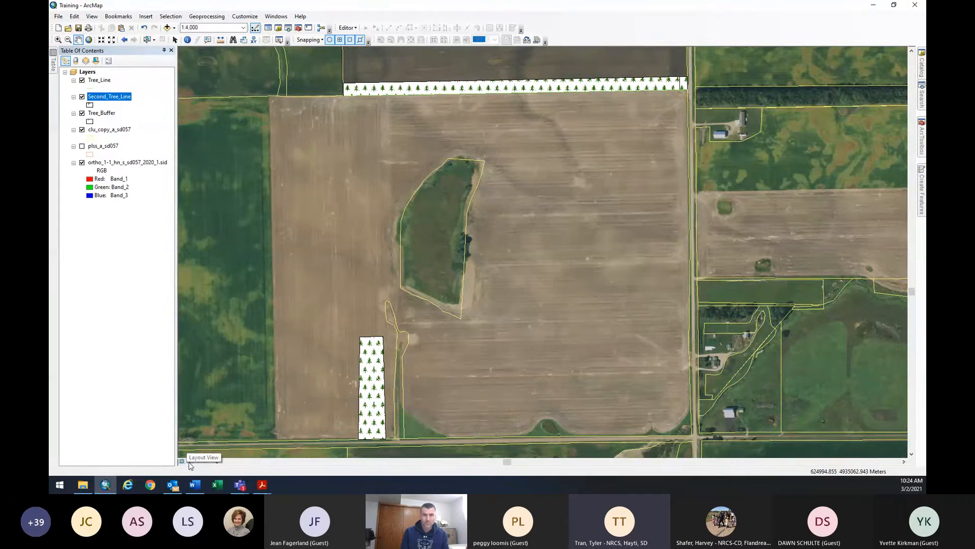
Switch to Layout View, show plss_a_sd057, and toggle clu_copy_a_sd057 off and back on.
click(189, 461)
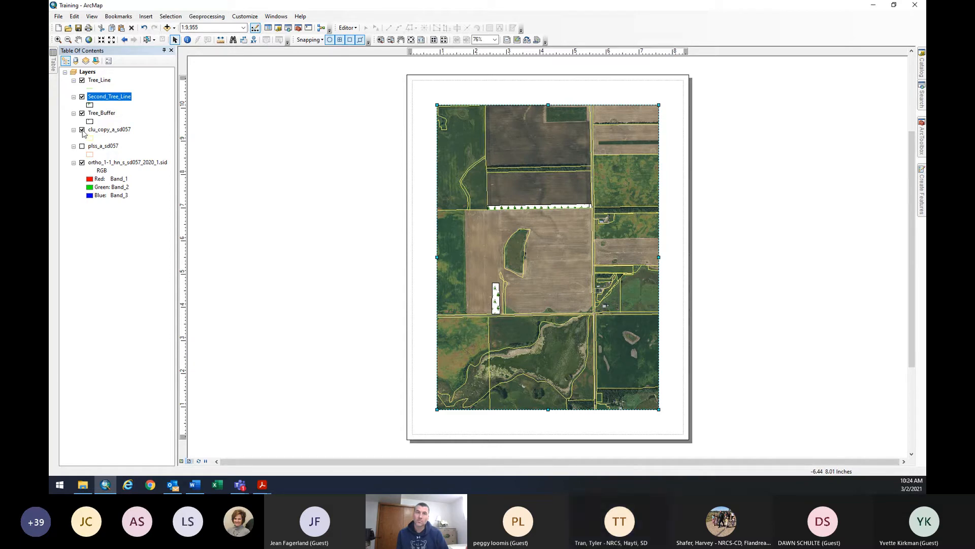
click(83, 148)
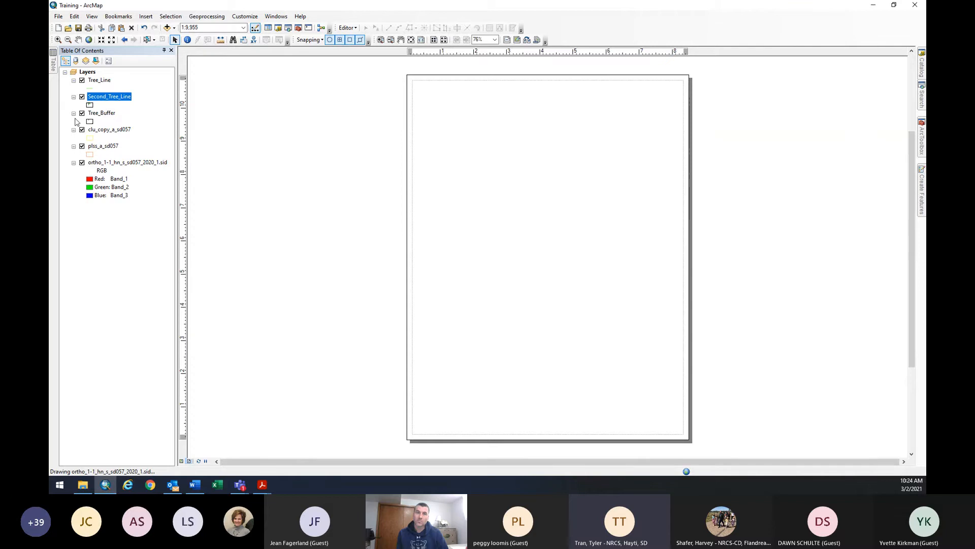
click(81, 130)
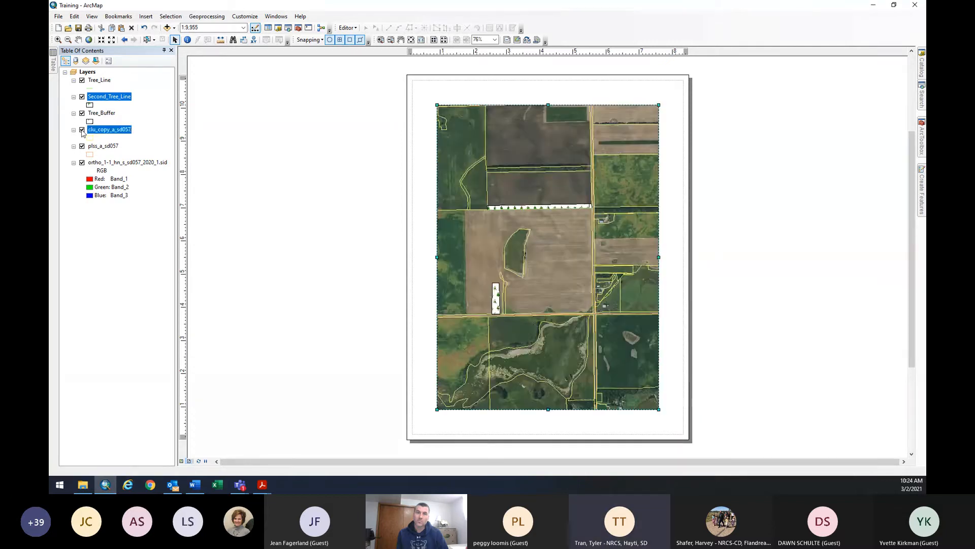
click(83, 131)
click(82, 131)
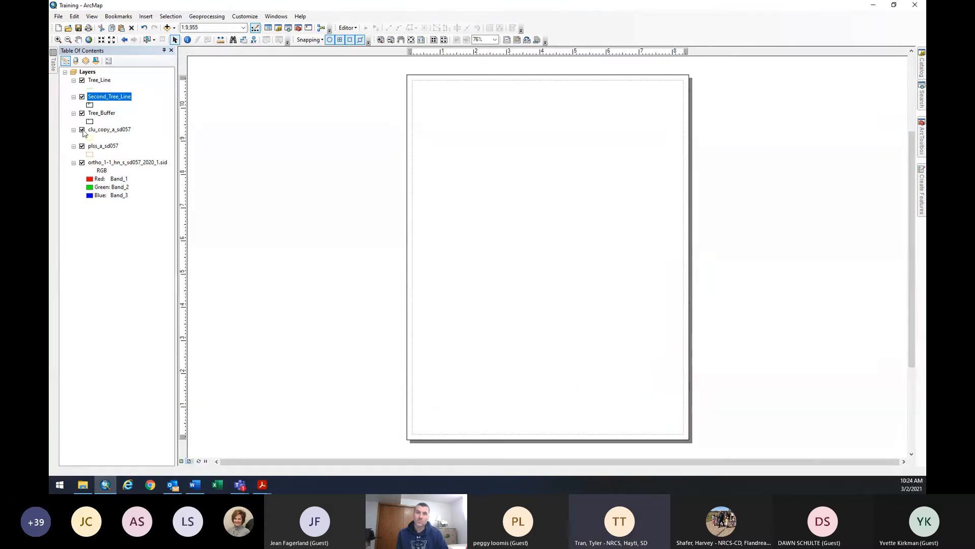
Turn on Label Features for clu_copy_a_sd057 and nudge the map frame slightly up.
right_click(111, 131)
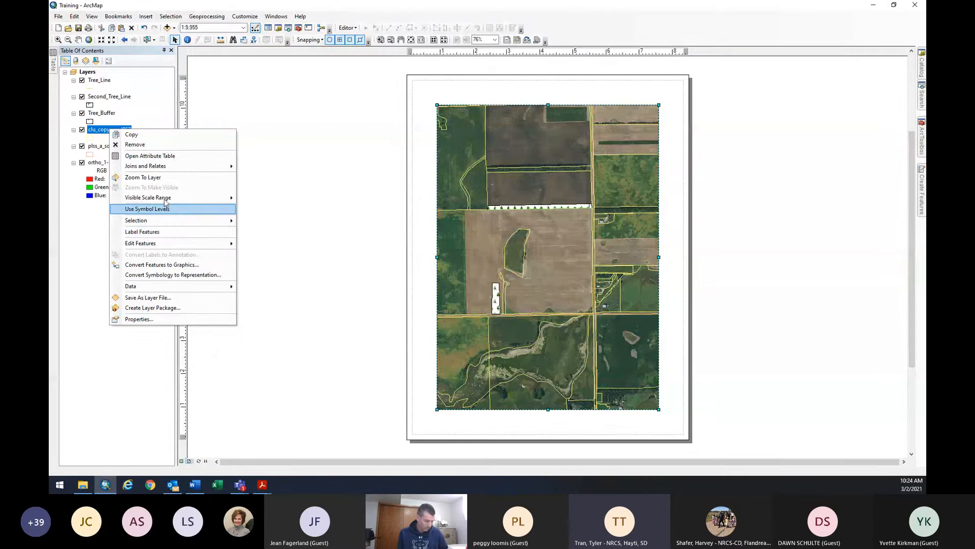
click(94, 131)
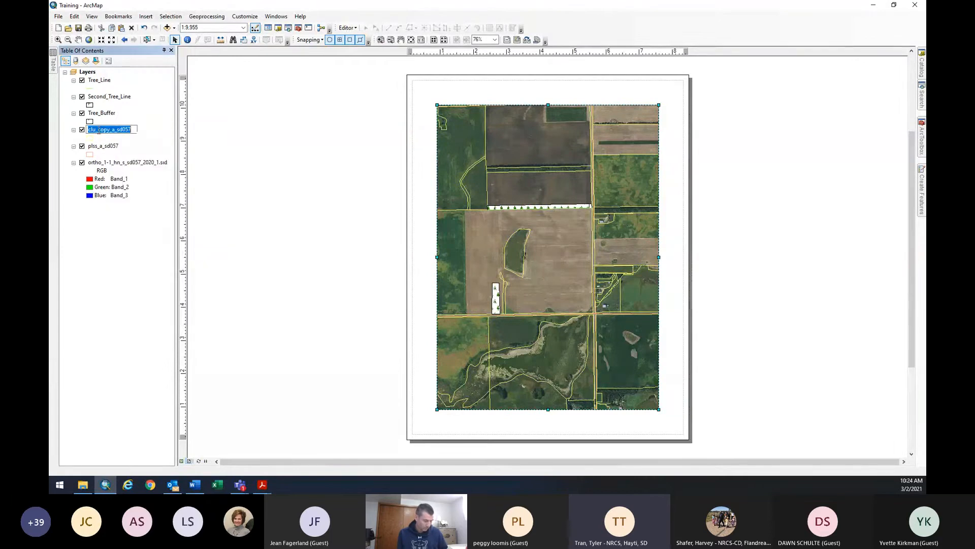
right_click(99, 131)
key(Escape)
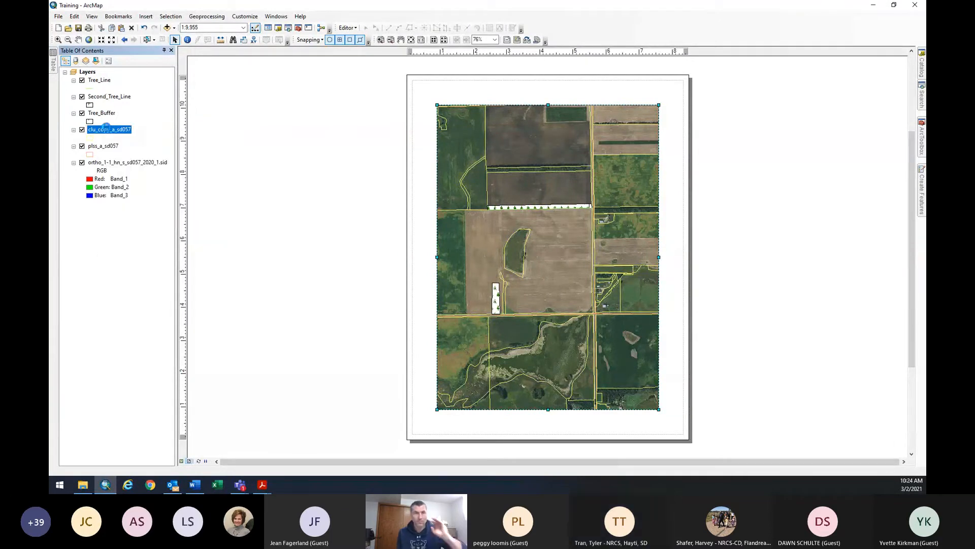
right_click(107, 130)
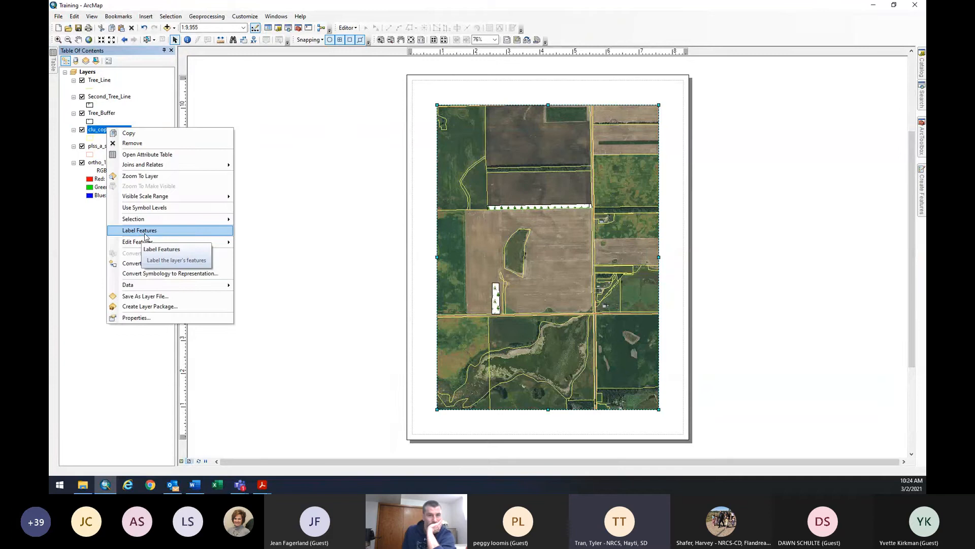
click(145, 231)
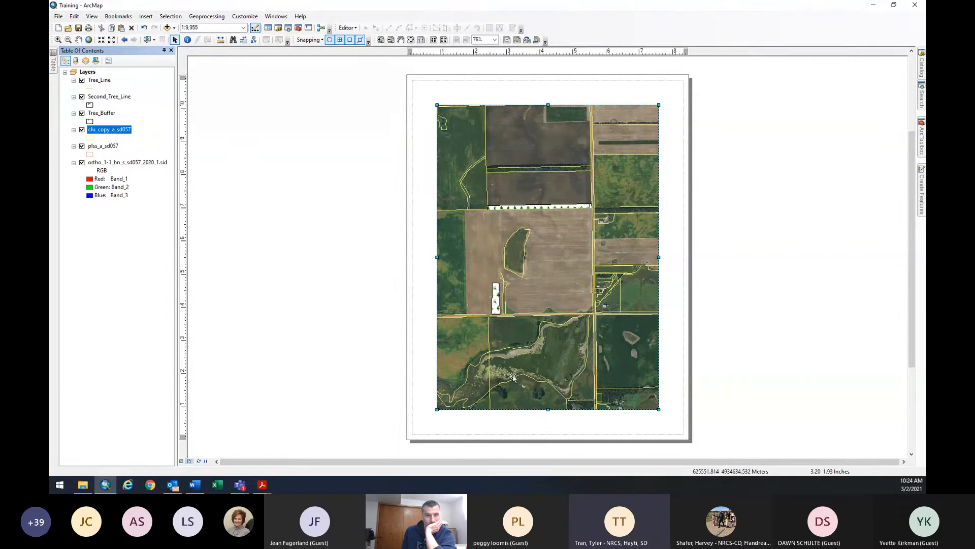
drag(514, 375, 514, 372)
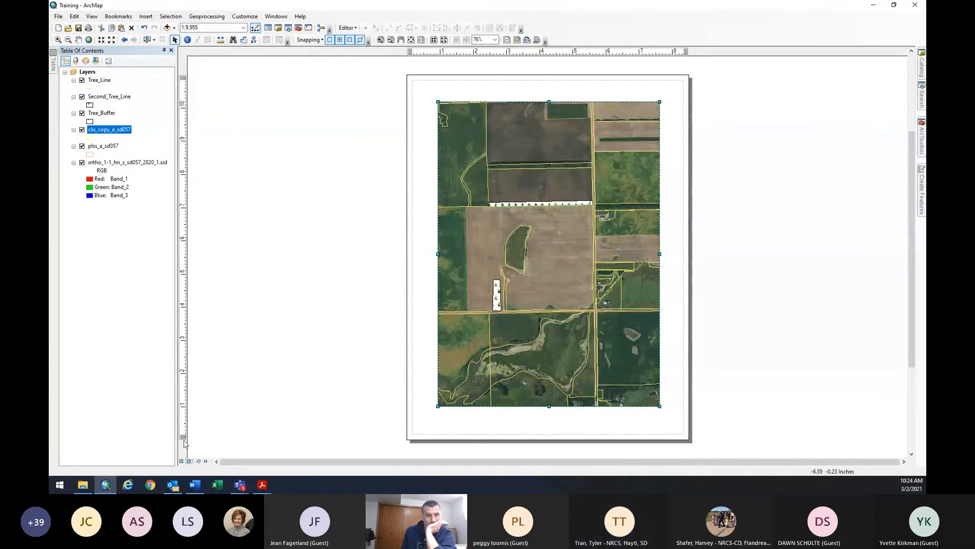
Label clu_copy_a_sd057 with the Python expression loaded from CLU_Expression.lxp.
right_click(100, 132)
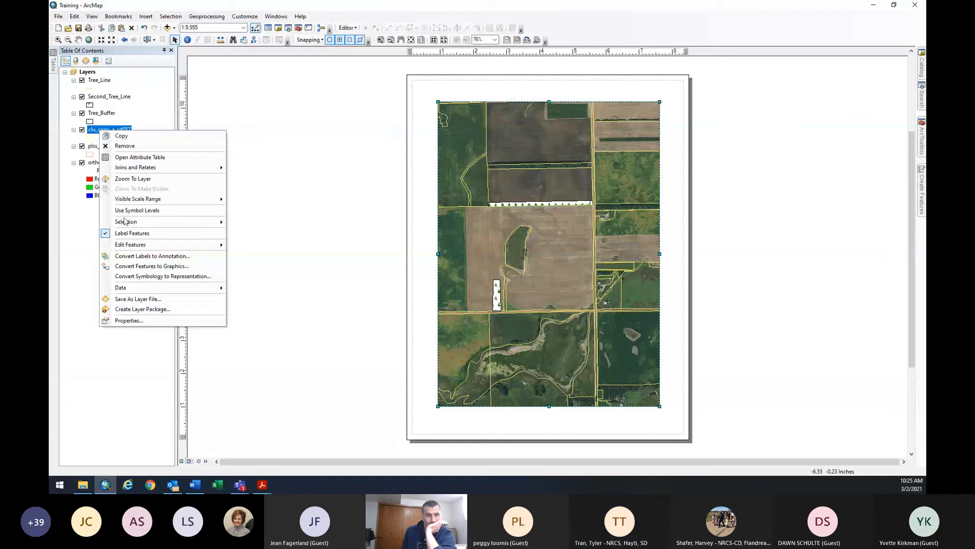
click(145, 321)
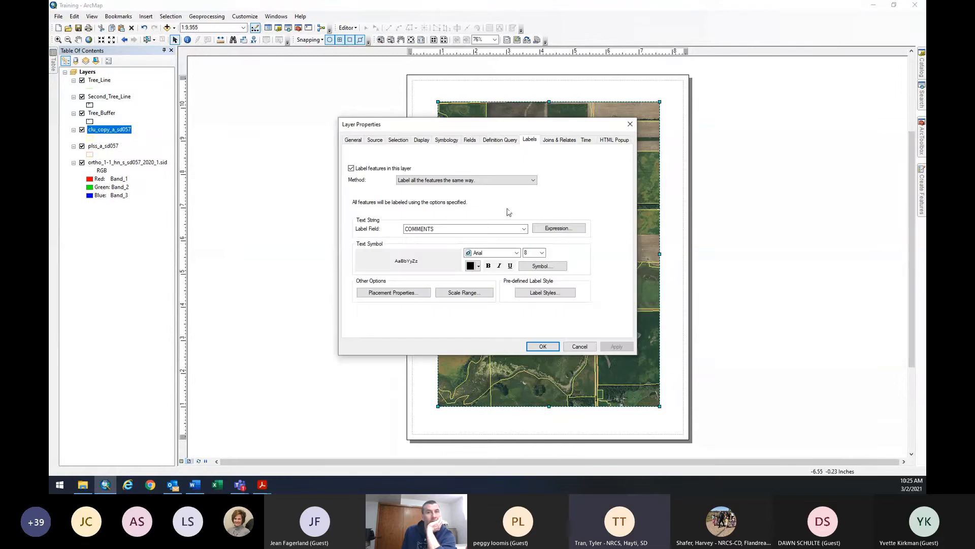
click(548, 233)
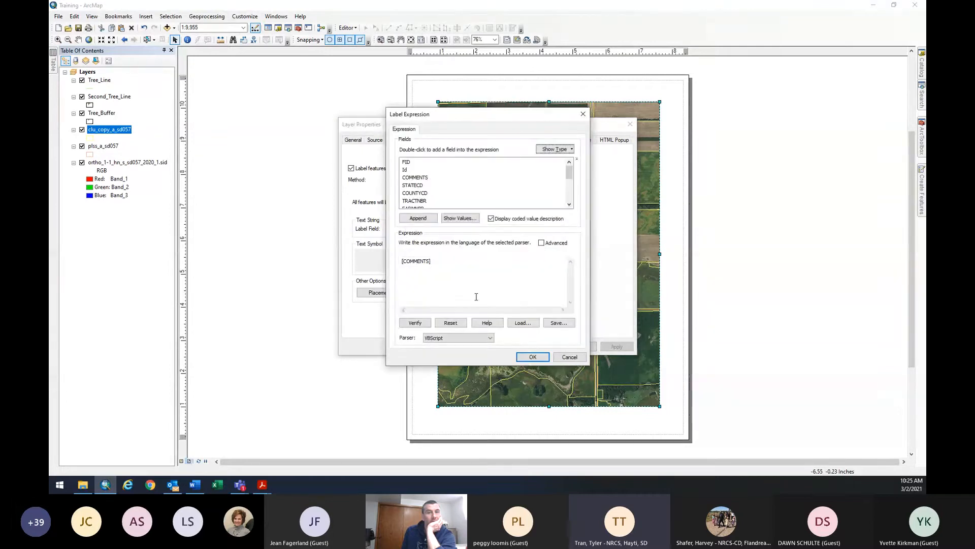
click(467, 337)
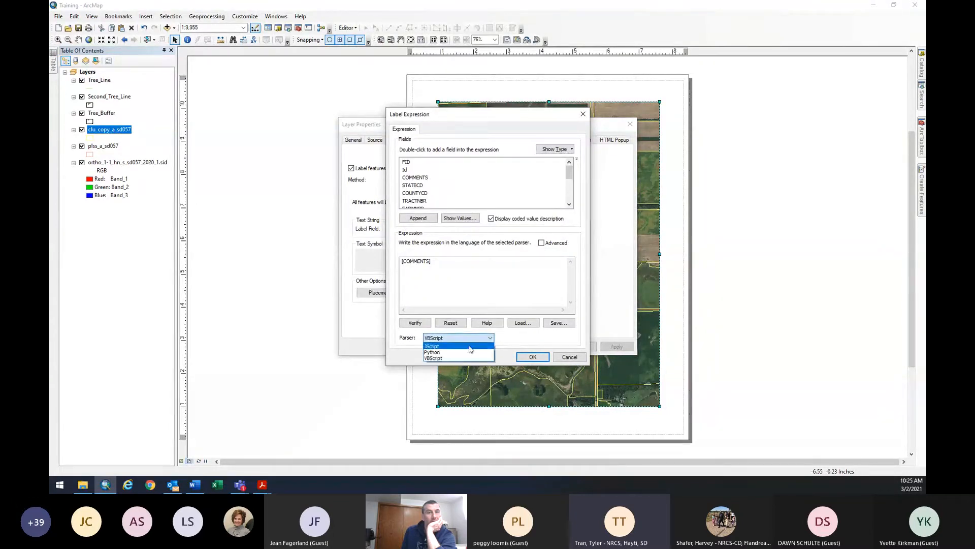
click(450, 352)
click(522, 323)
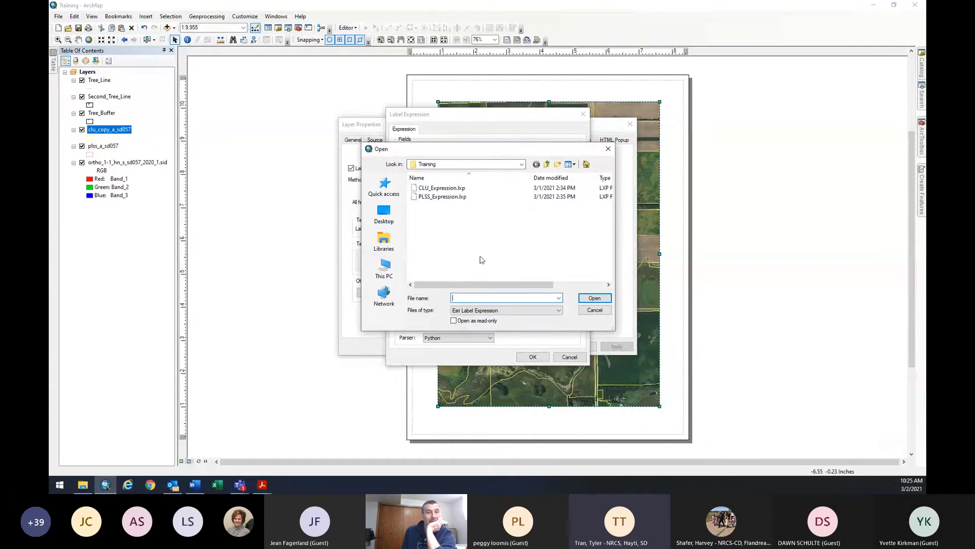
click(442, 188)
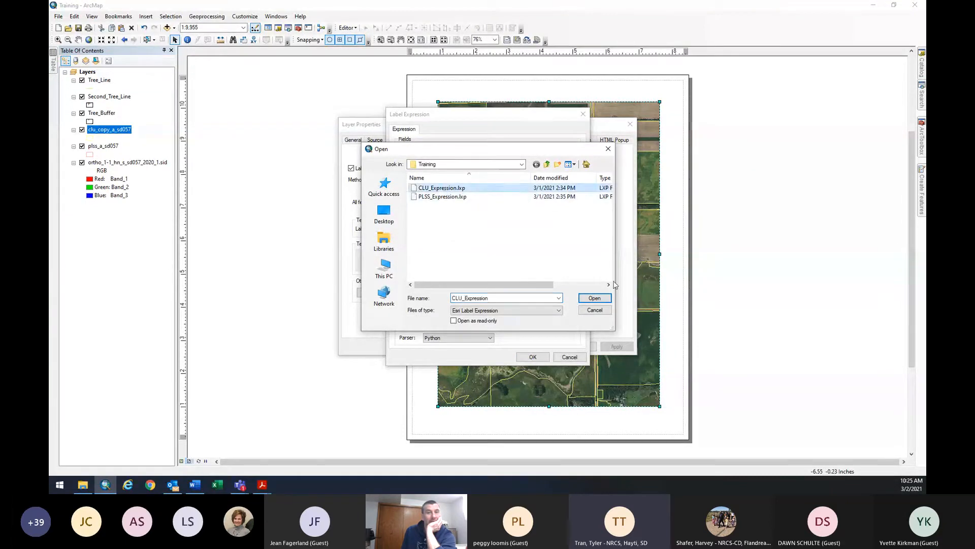
click(594, 298)
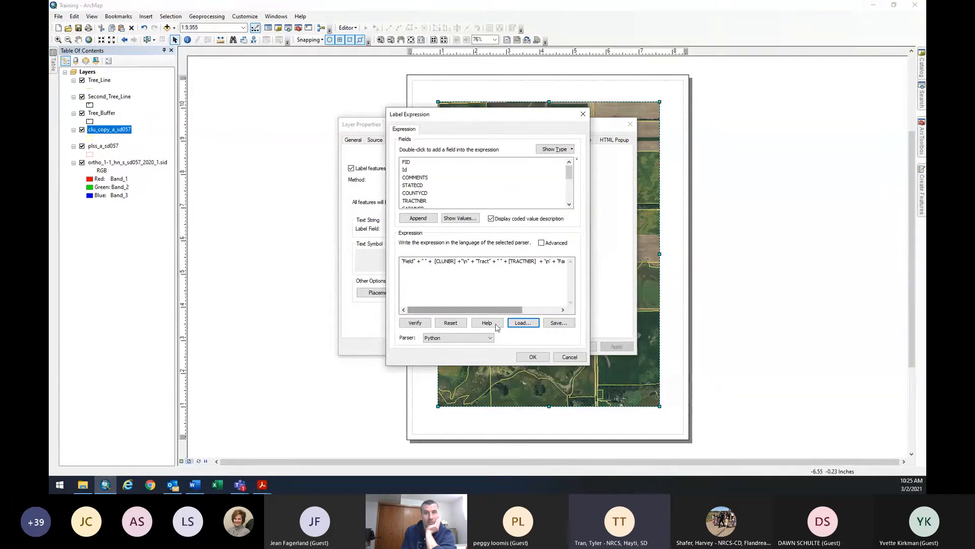
click(535, 357)
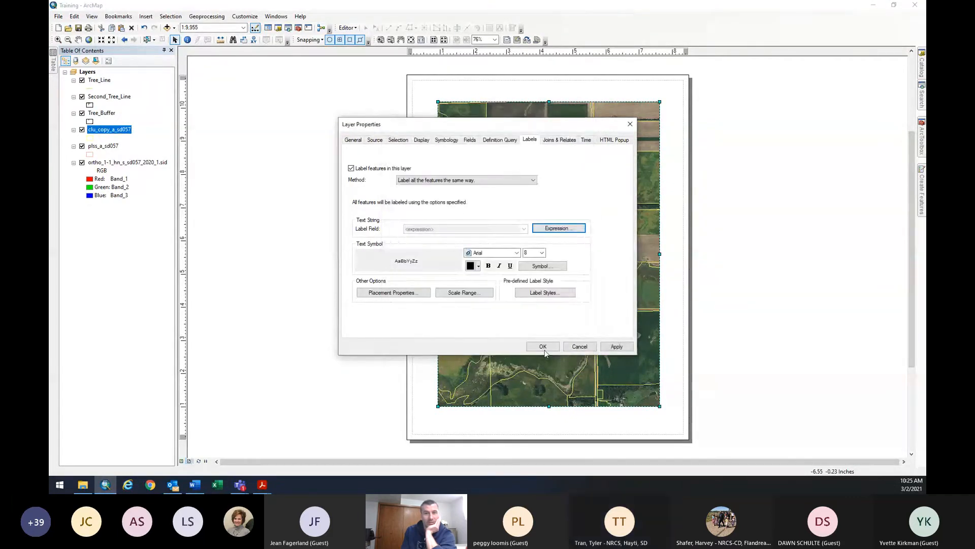
click(534, 346)
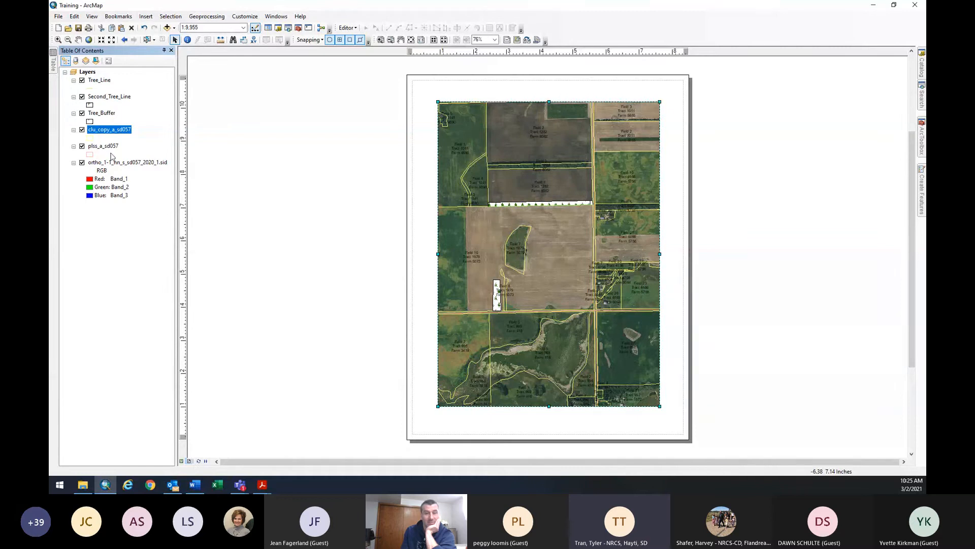
Hide clu_copy_a_sd057, then load PLSS_Expression.lxp for plss_a_sd057 but cancel the properties.
click(82, 130)
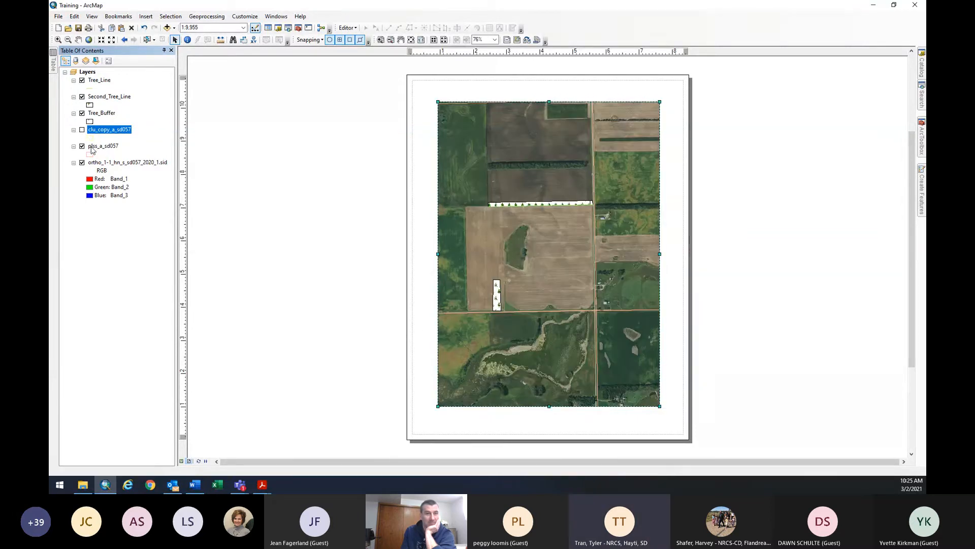
right_click(106, 147)
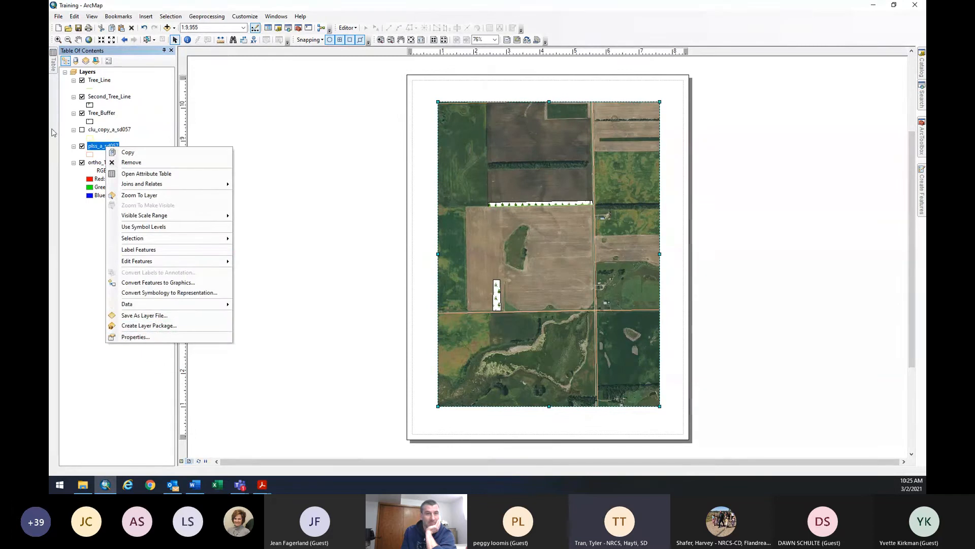
click(136, 337)
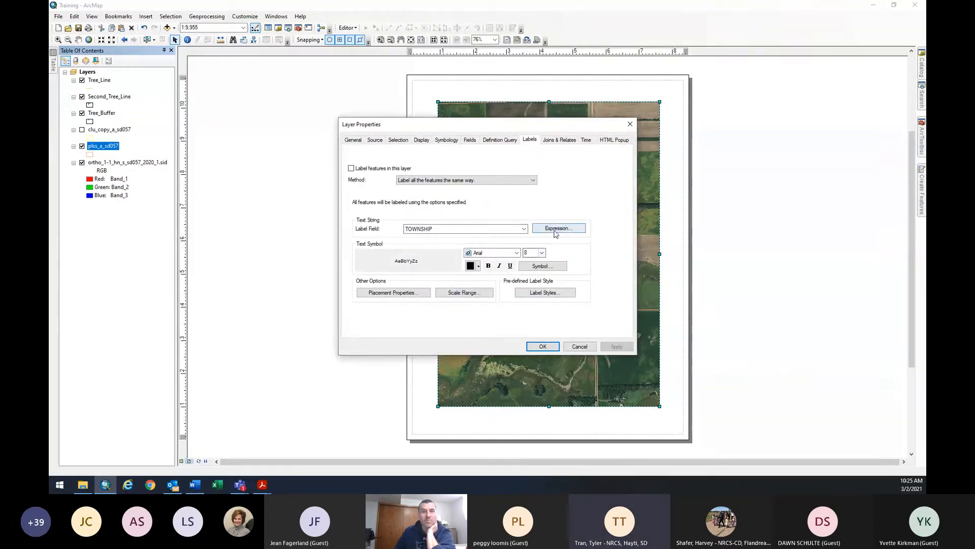
click(559, 229)
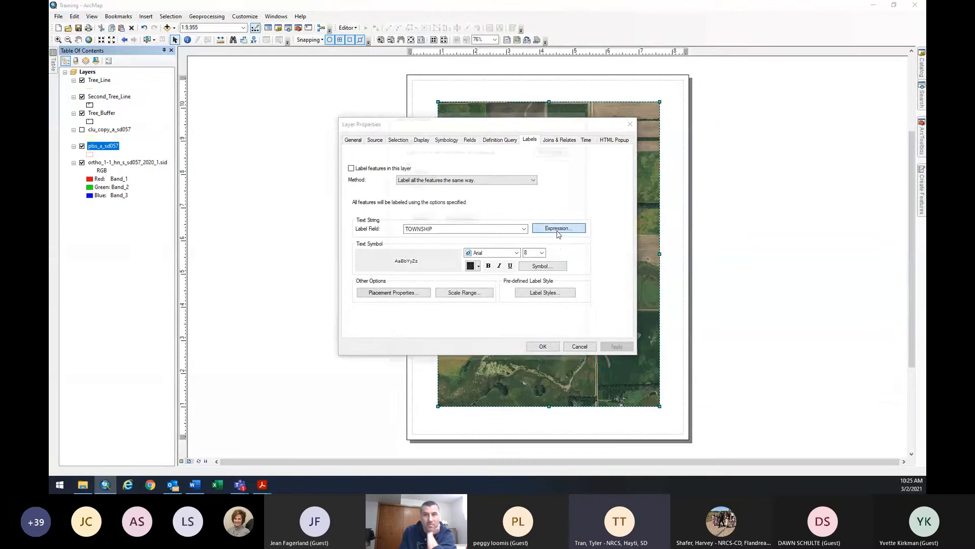
click(487, 338)
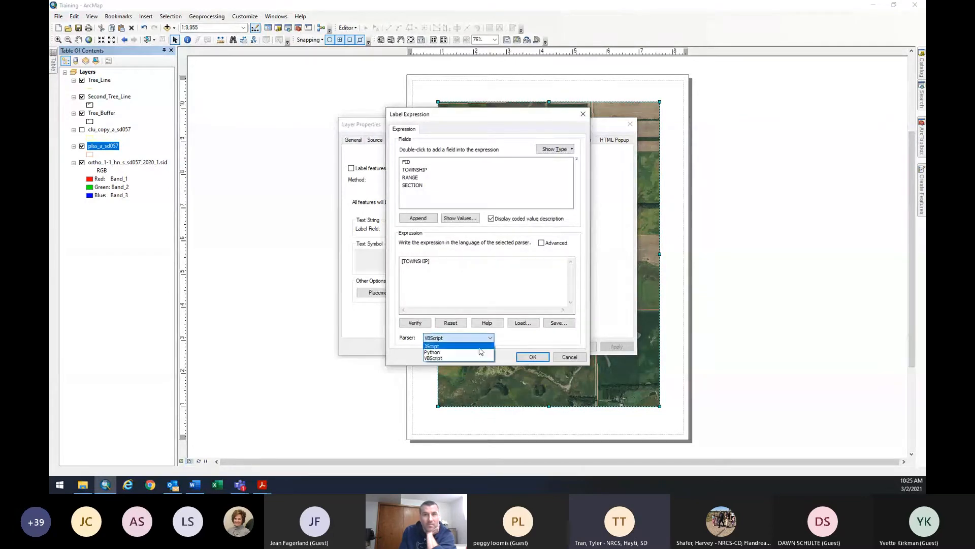
click(447, 351)
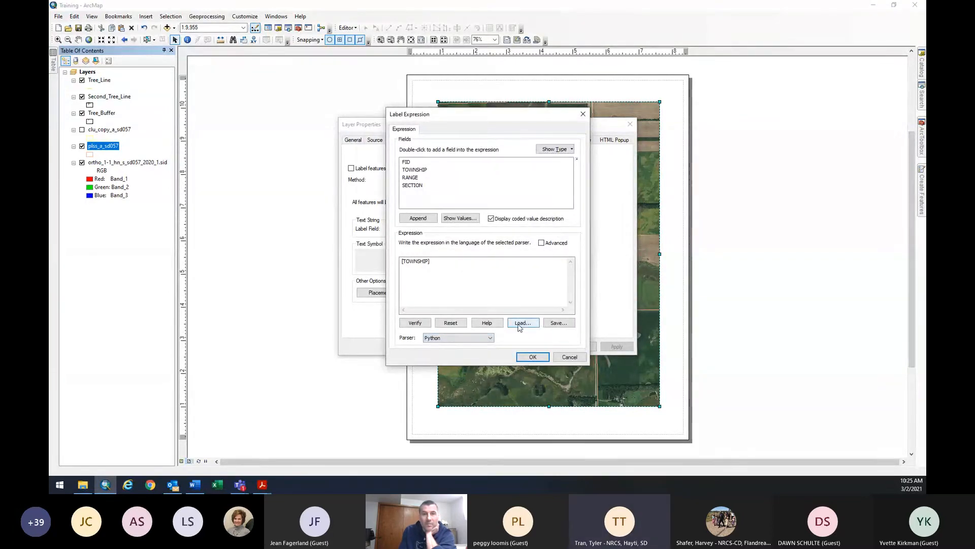
click(522, 323)
double_click(441, 197)
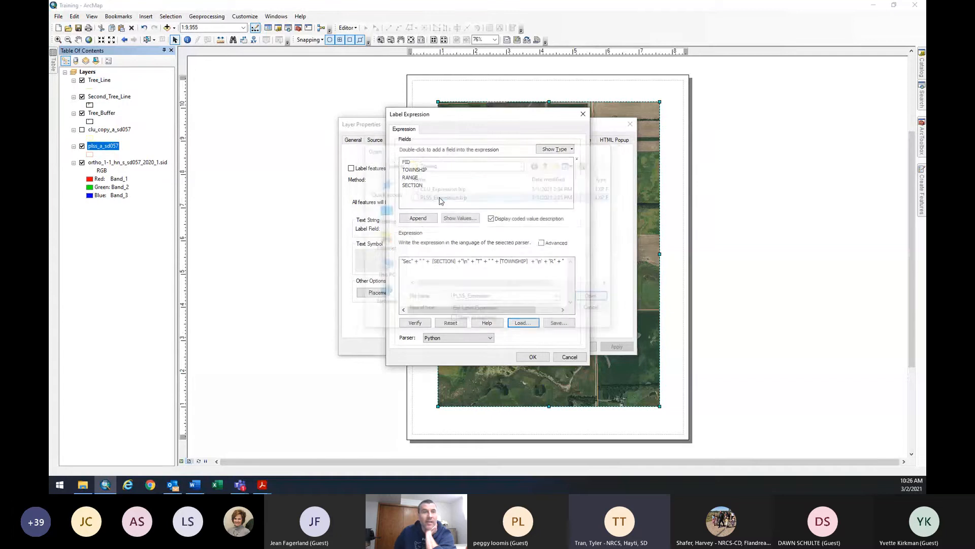
click(533, 358)
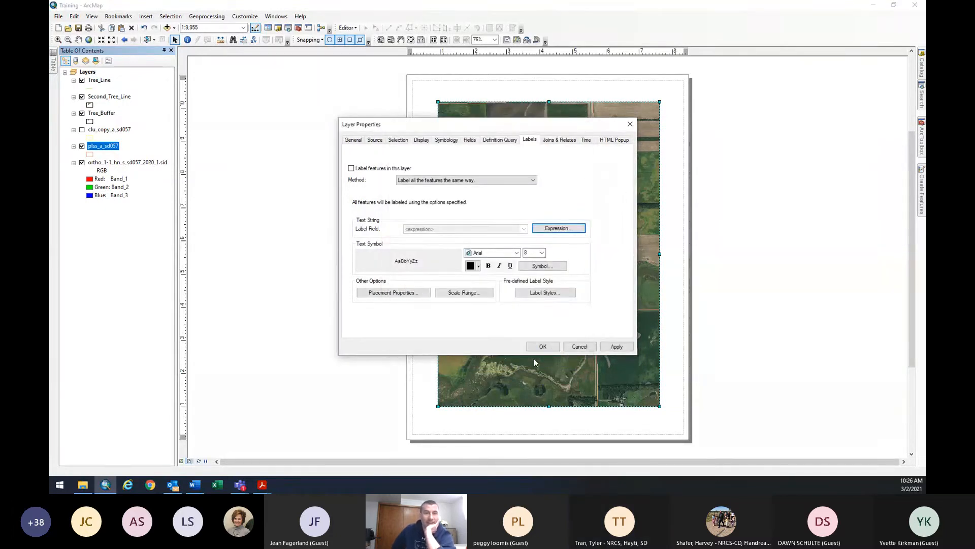
click(580, 347)
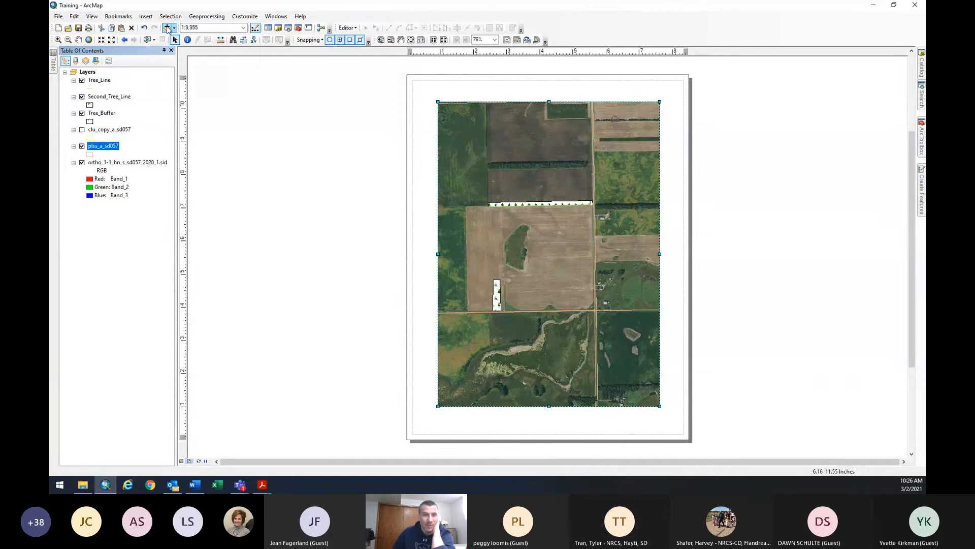
Browse the F:\geodata folders in Add Data and cancel without adding anything.
click(166, 27)
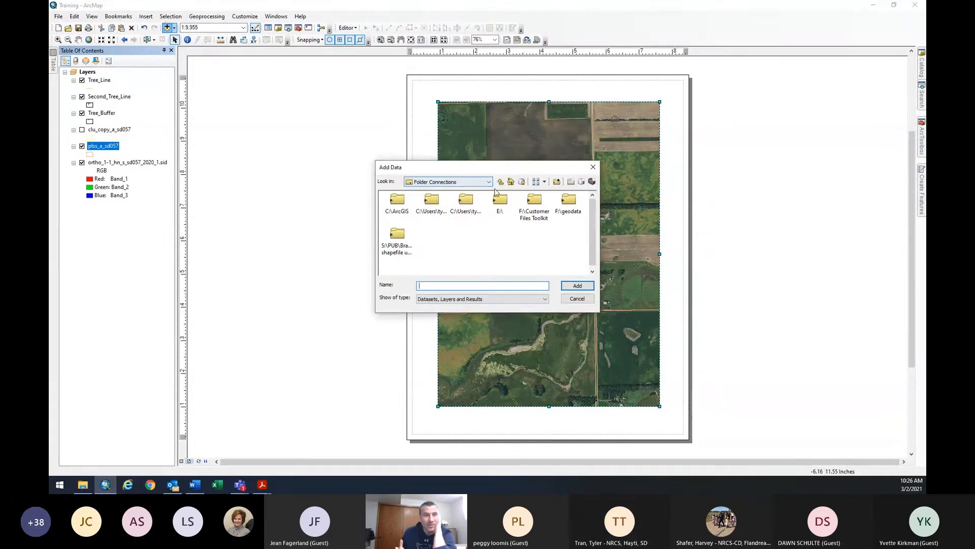
click(484, 183)
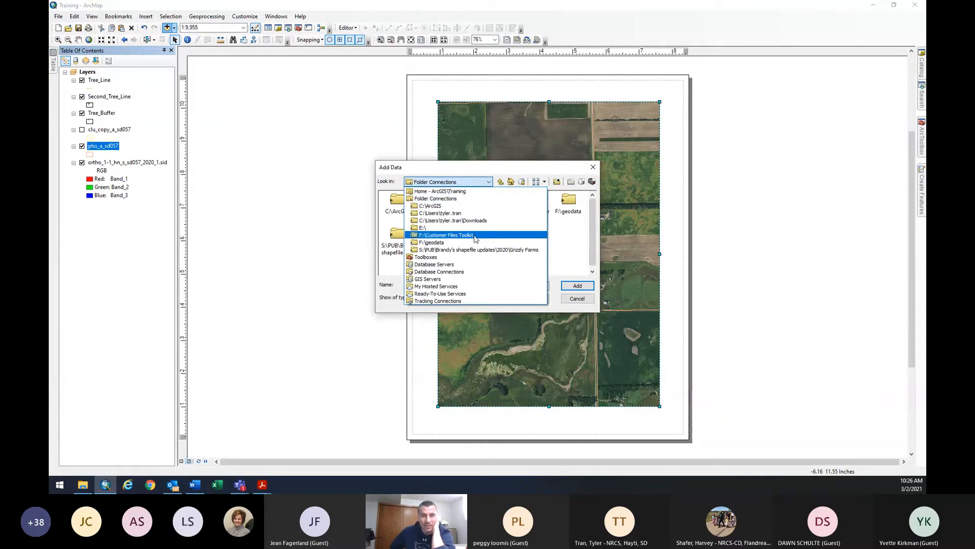
click(476, 245)
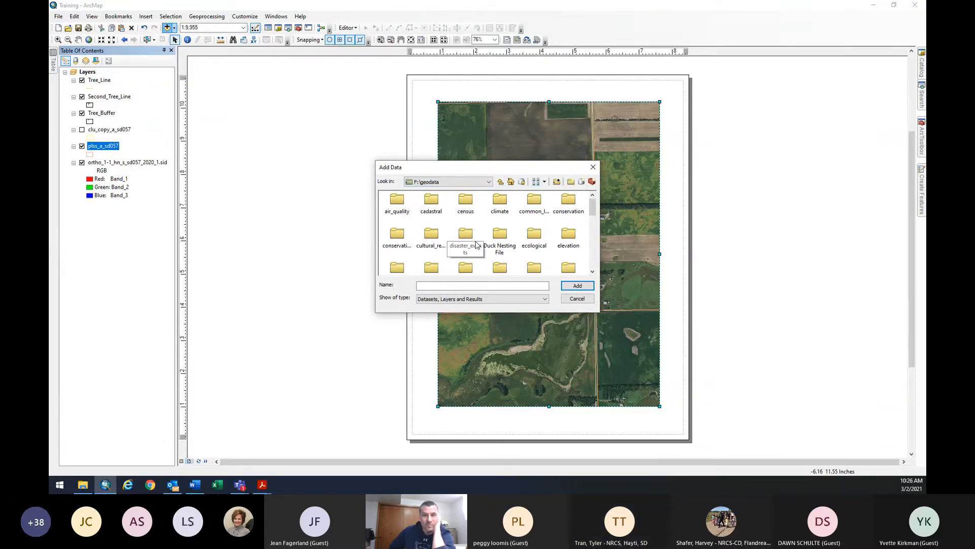
mouse_move(593, 212)
mouse_down()
mouse_move(587, 262)
mouse_move(582, 204)
mouse_up()
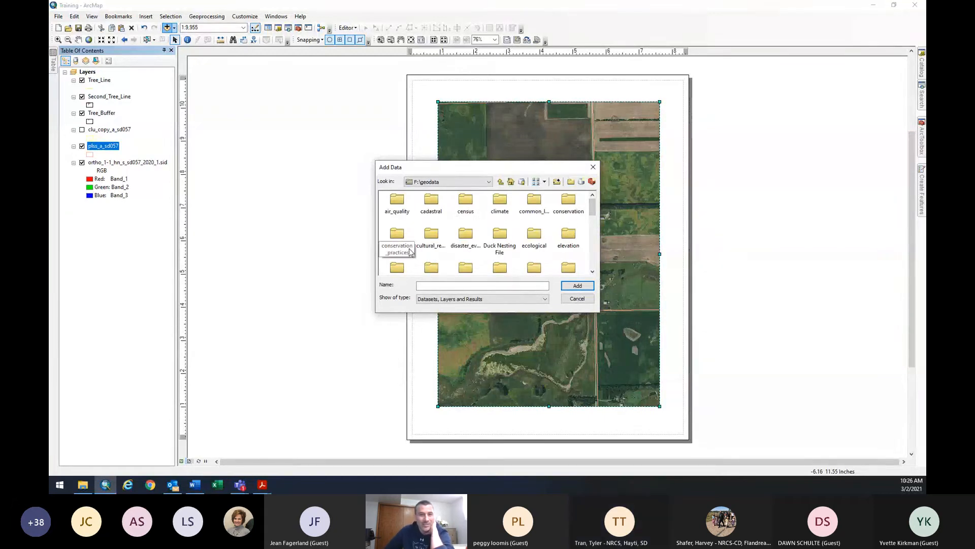
click(577, 300)
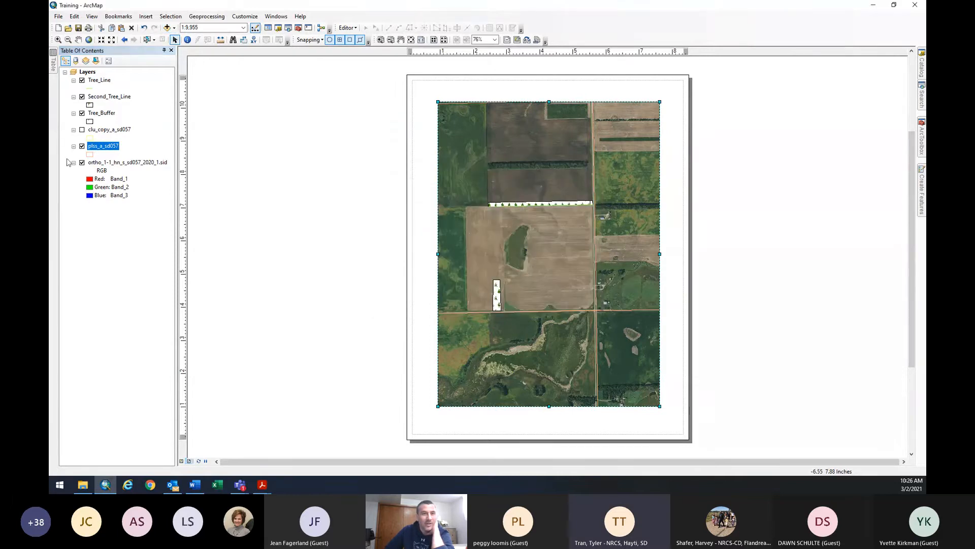
Set plss_a_sd057's label expression to Python, loaded from PLSS_Expression.lxp.
right_click(100, 148)
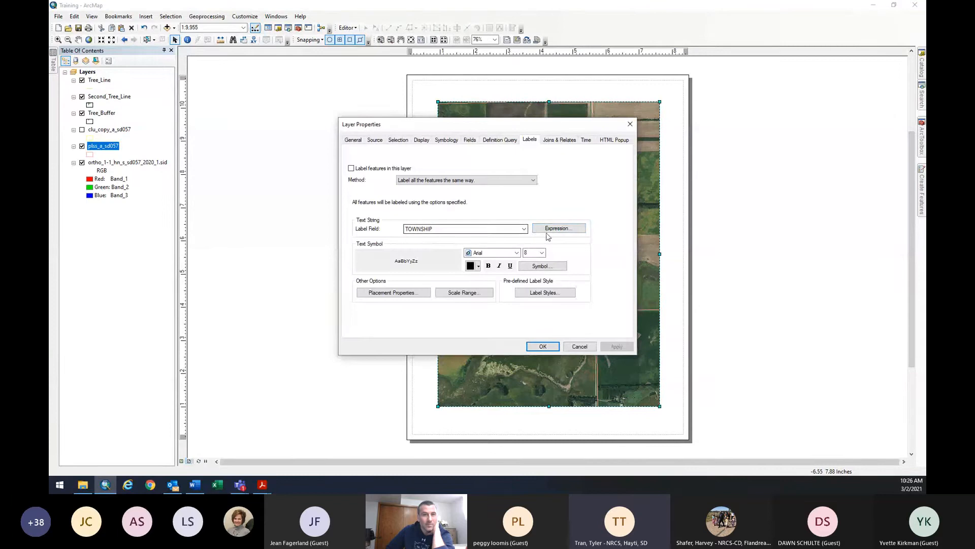
click(559, 228)
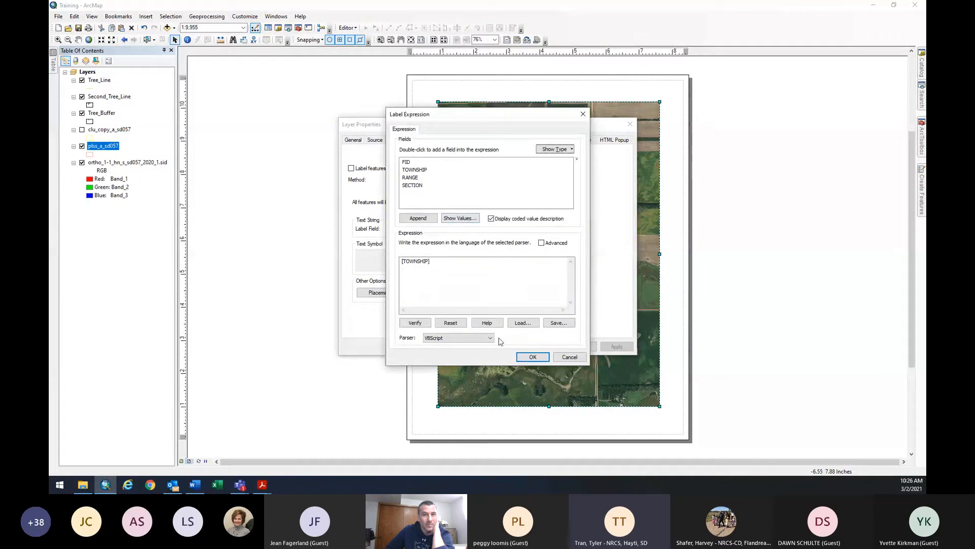
click(472, 339)
click(472, 344)
click(523, 322)
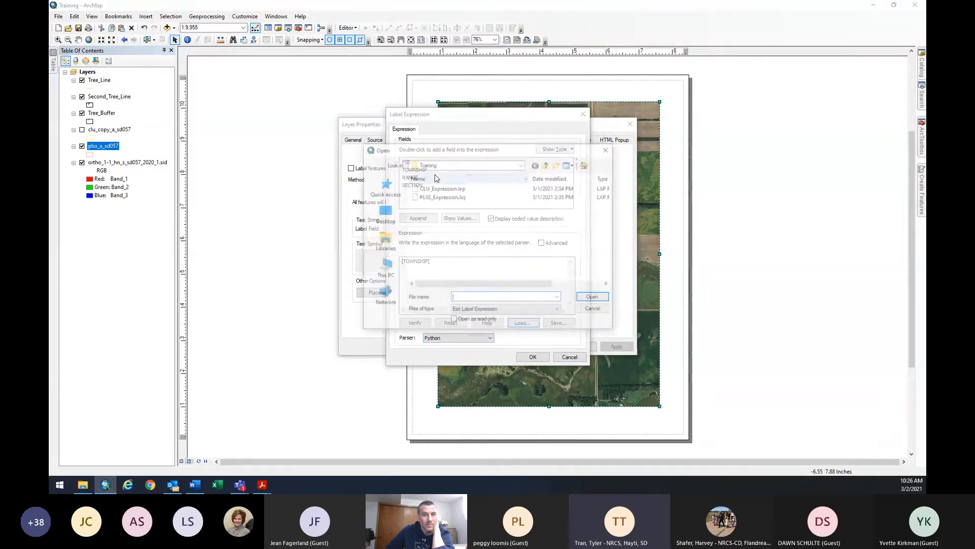
double_click(441, 198)
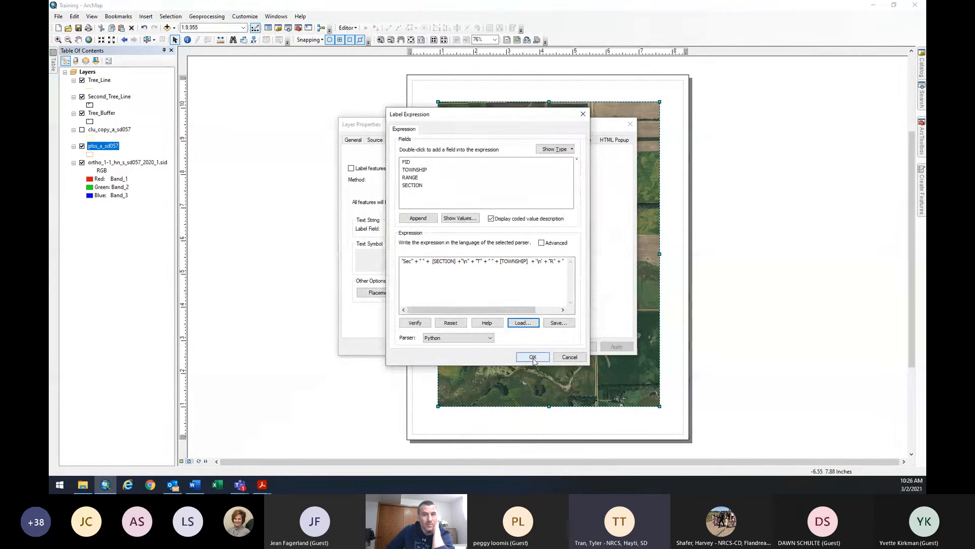
click(533, 356)
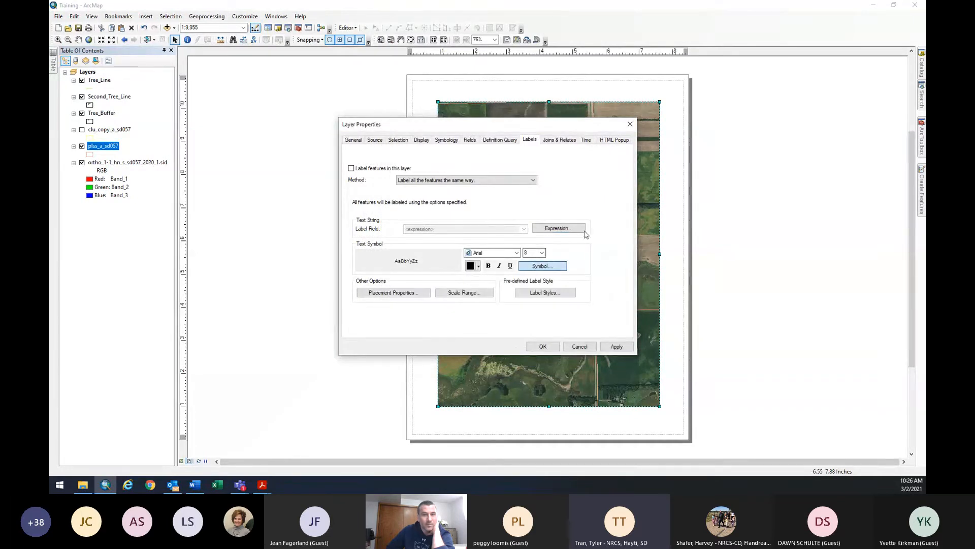
Choose the PLSS text symbol for the plss_a_sd057 labels and apply the settings.
click(563, 265)
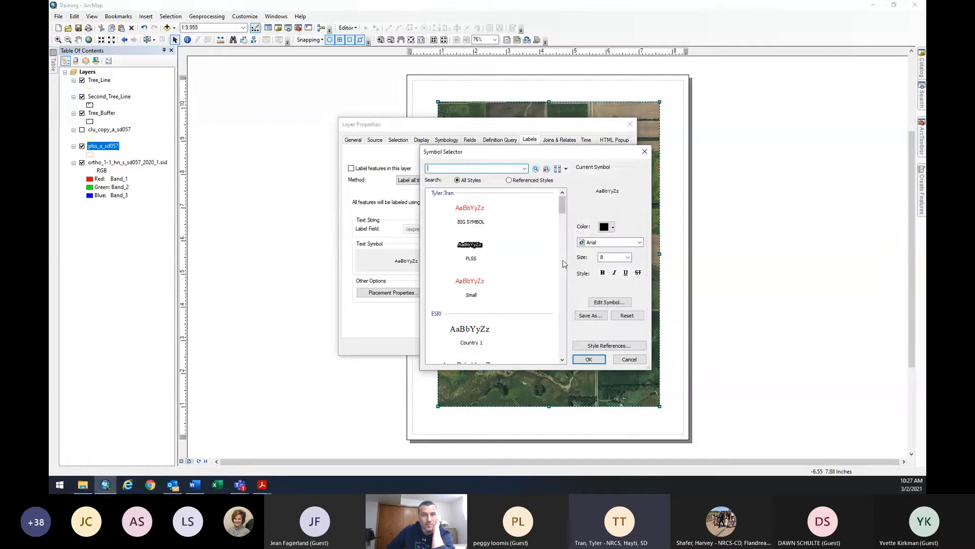
drag(552, 159, 539, 158)
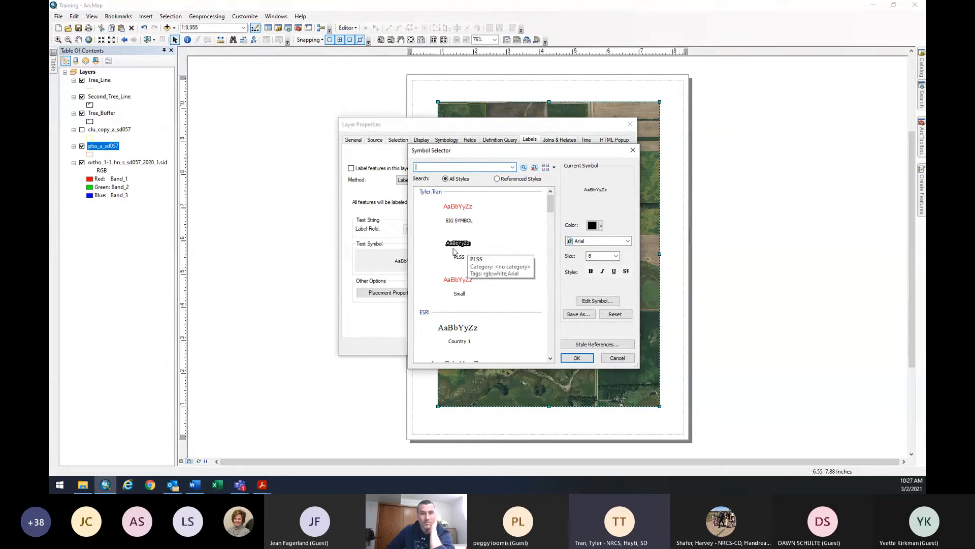
click(455, 251)
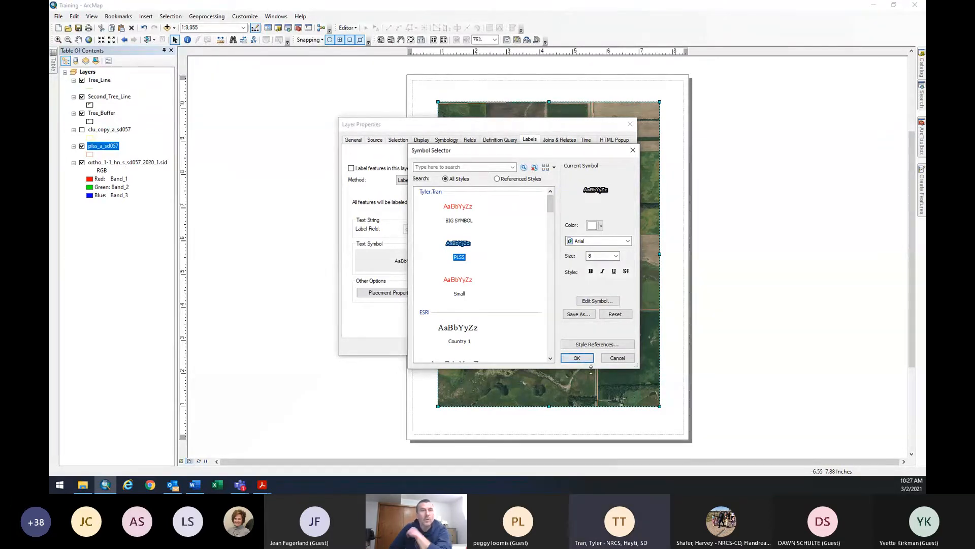
click(574, 359)
click(547, 349)
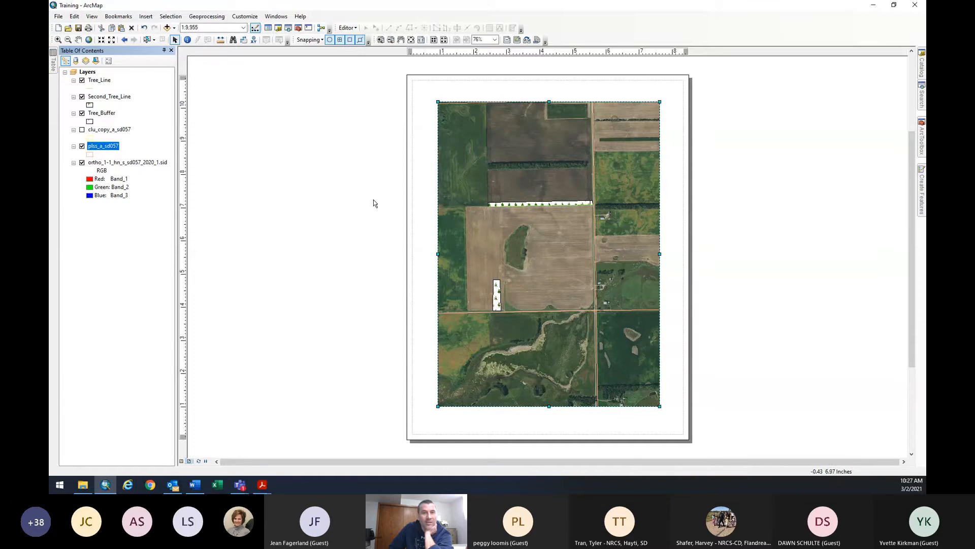
Turn on plss_a_sd057 labels and pan the imagery to frame the fields.
click(78, 39)
drag(509, 241, 502, 242)
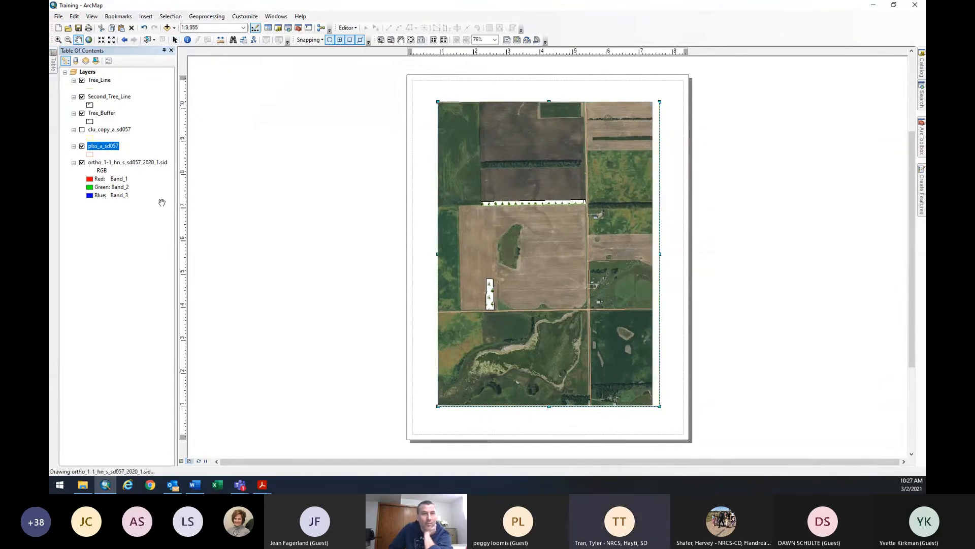
right_click(101, 145)
click(155, 247)
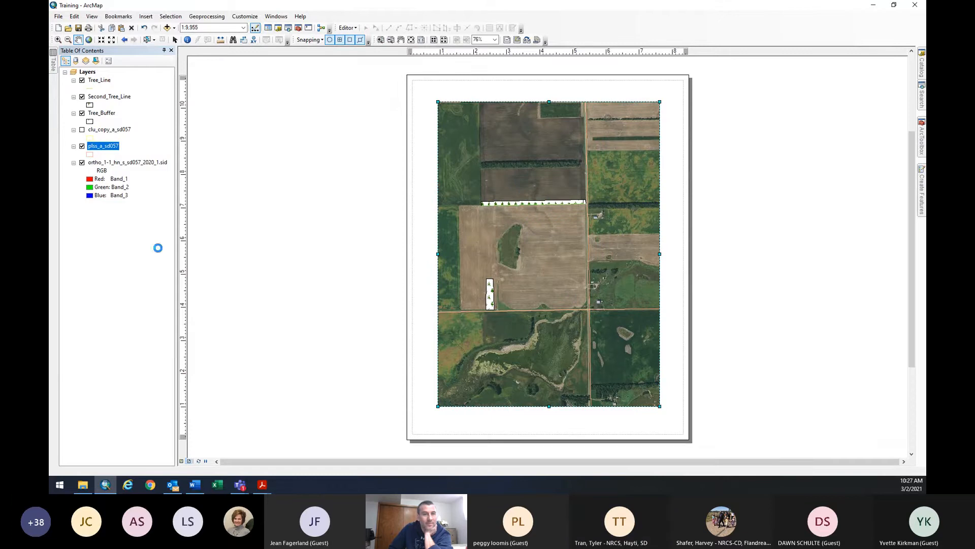
drag(536, 271, 595, 291)
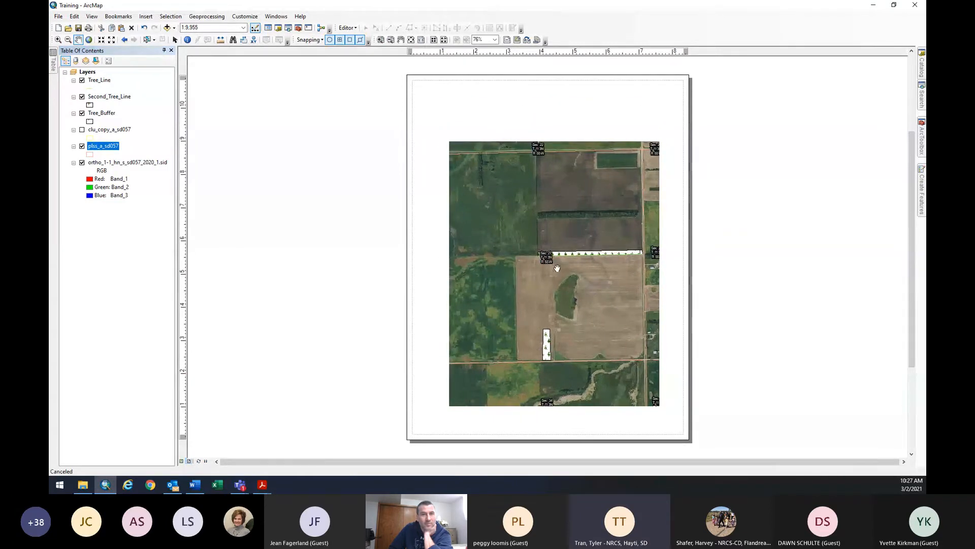
drag(547, 271, 555, 280)
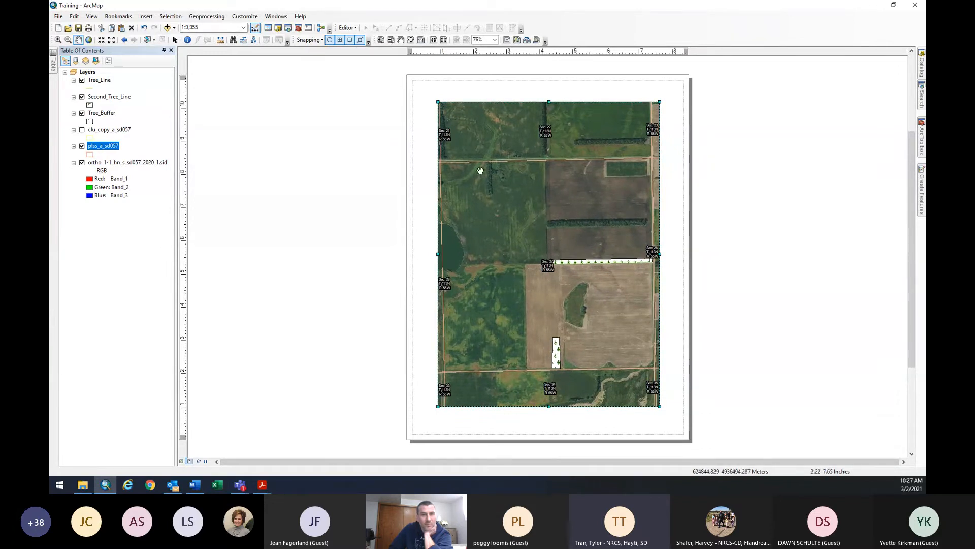
drag(594, 252, 598, 250)
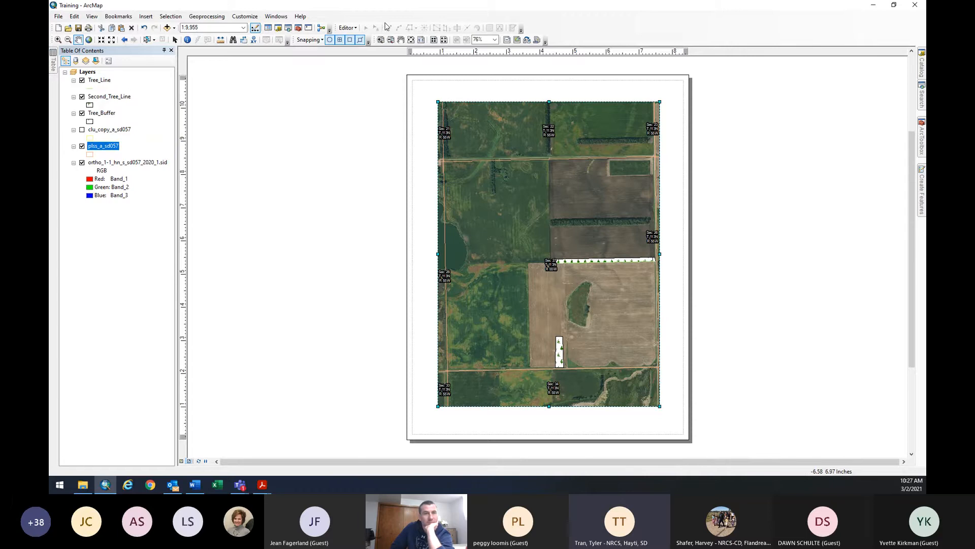
Check the layout at whole-page and 100% zoom, then zoom back out.
click(410, 43)
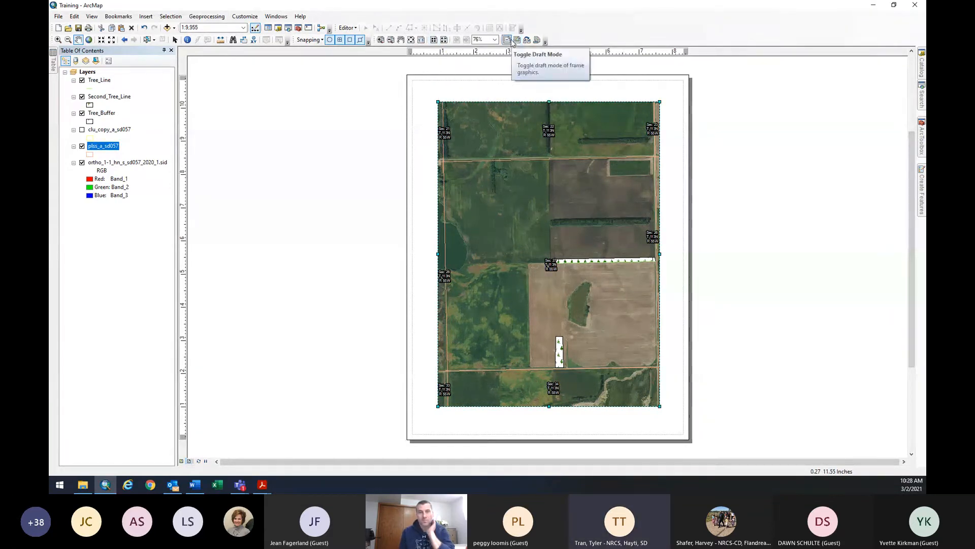
click(421, 40)
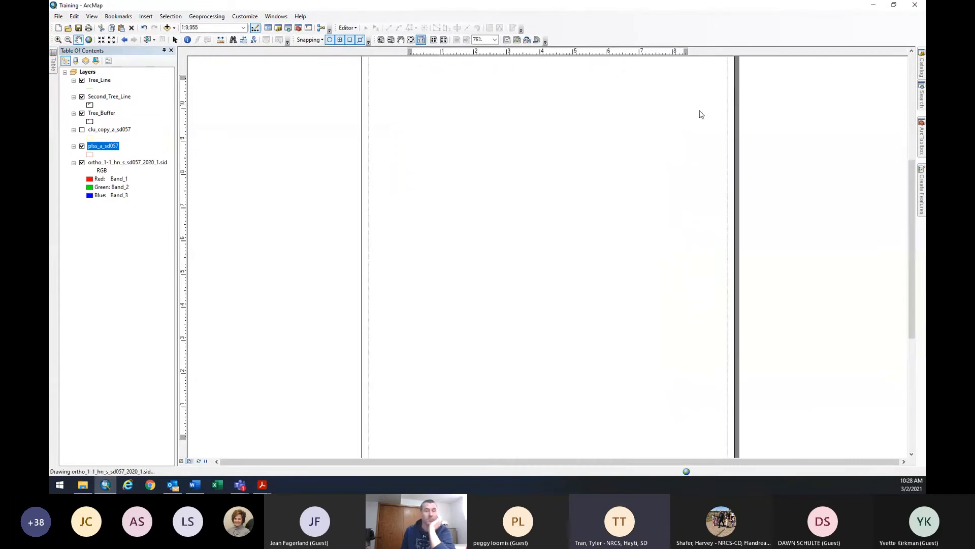
click(391, 41)
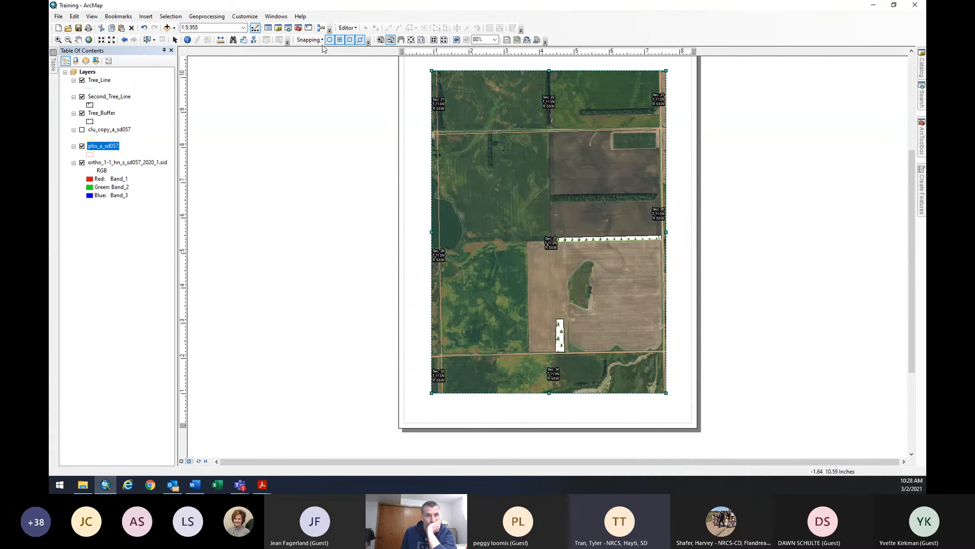
drag(912, 179, 911, 168)
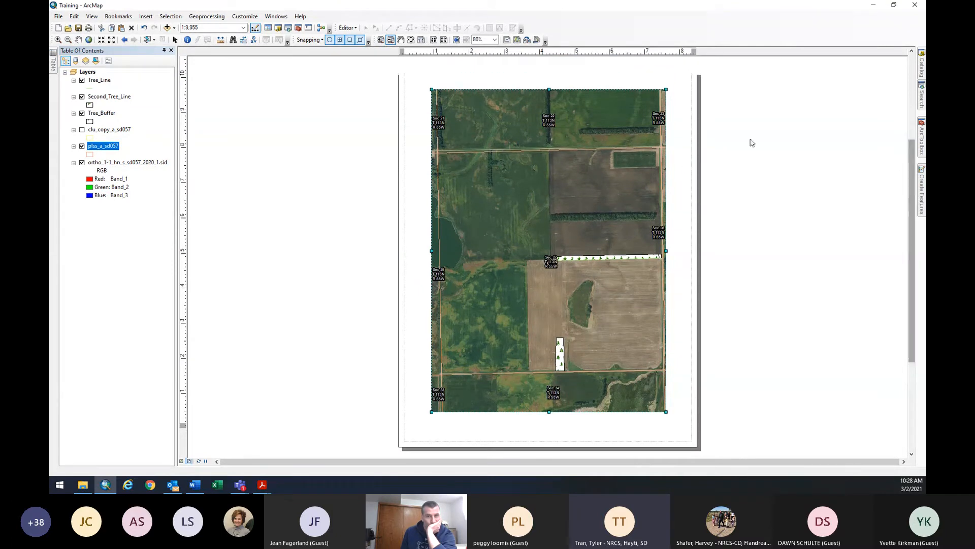
Add the title 'Training Tree Plan' above the map frame, fixing its capitalisation.
click(147, 17)
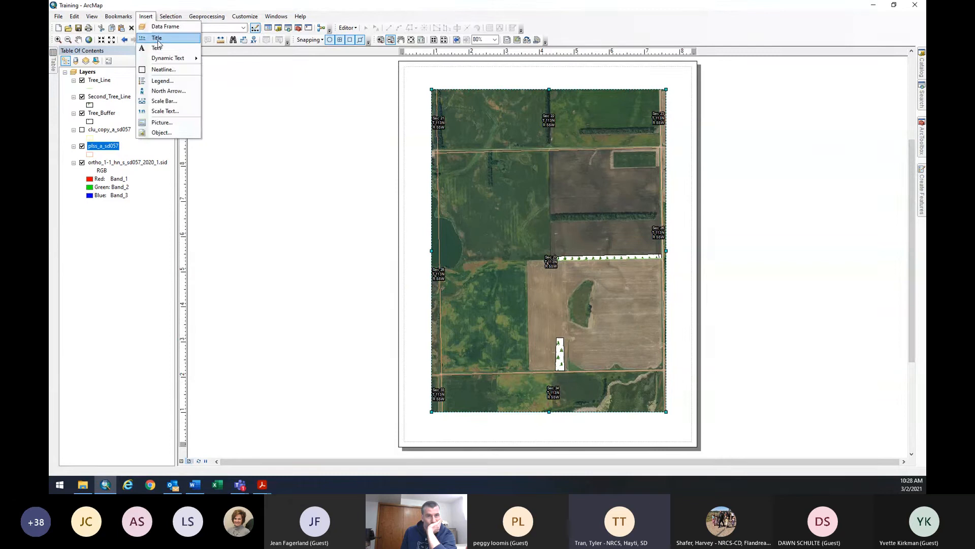
click(156, 38)
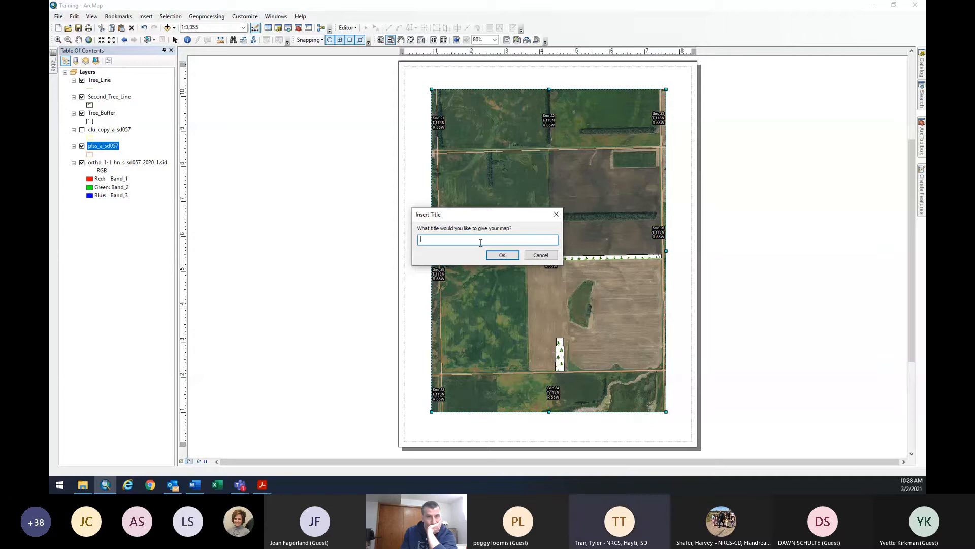
text(Training Tre)
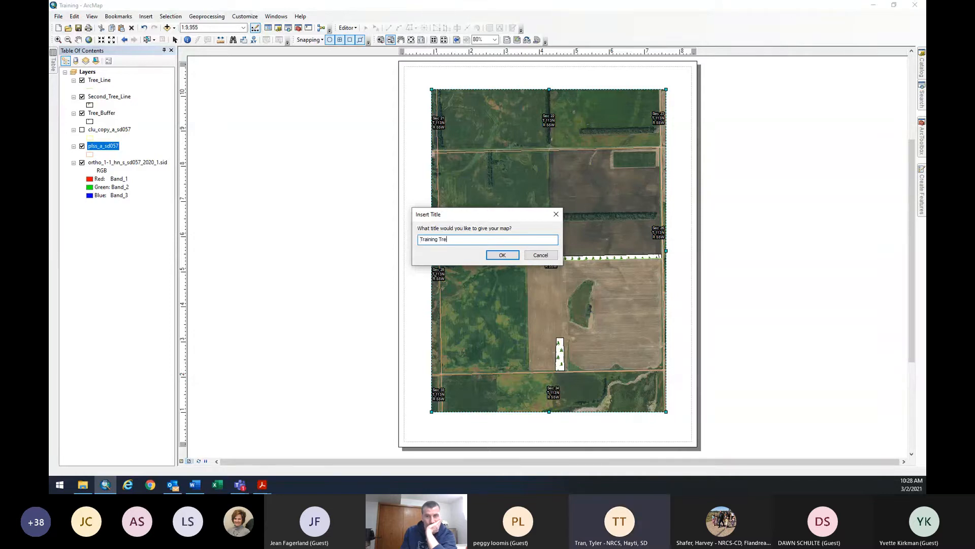
text(e PLan)
key(Return)
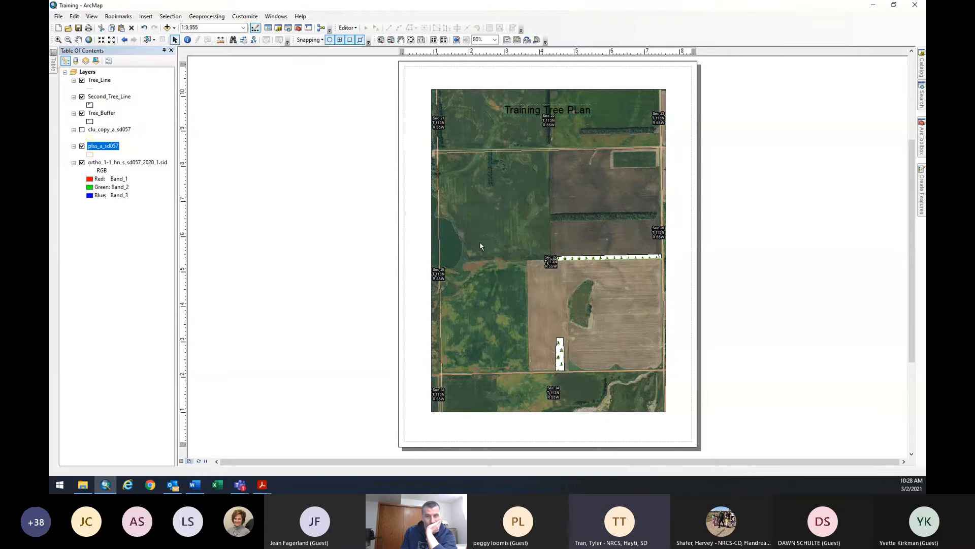
drag(556, 114, 557, 82)
double_click(558, 81)
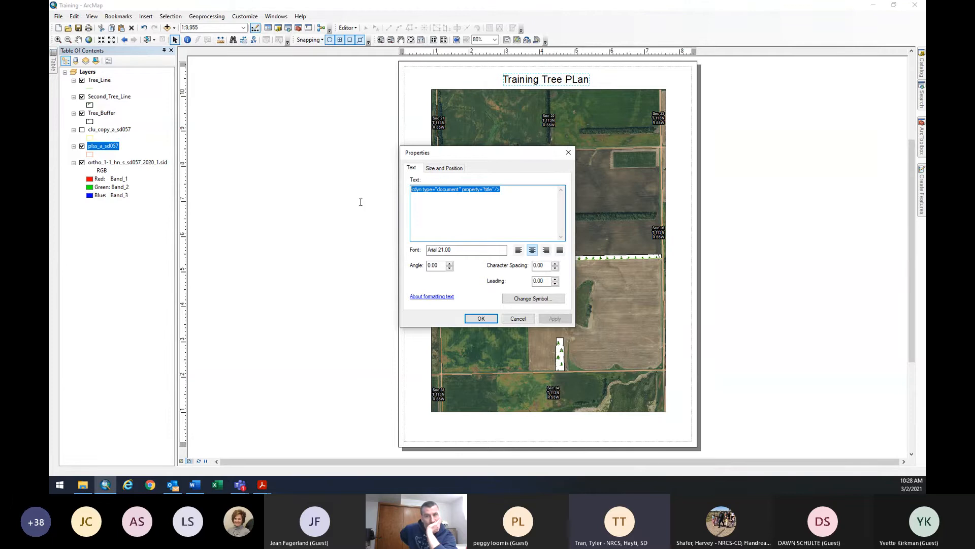
text(Training)
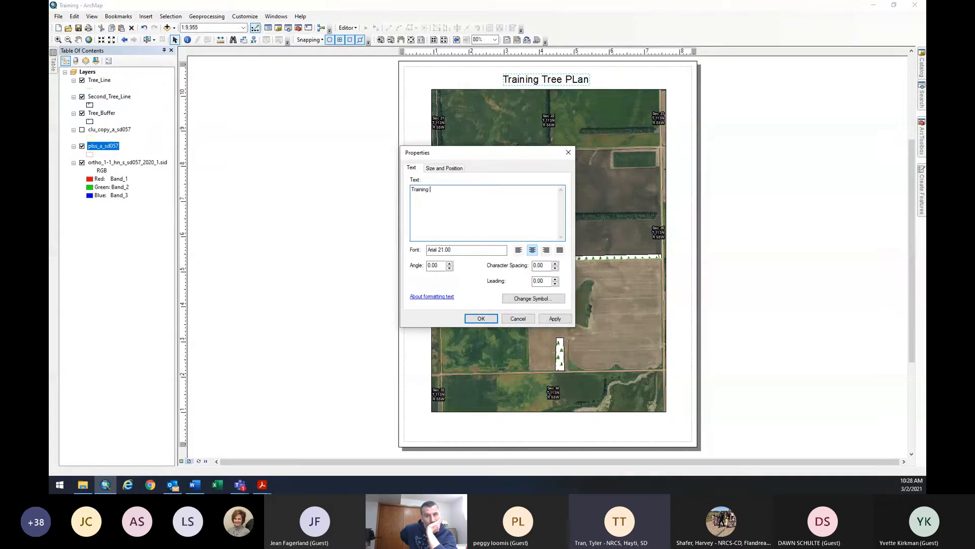
text( Tree Plan)
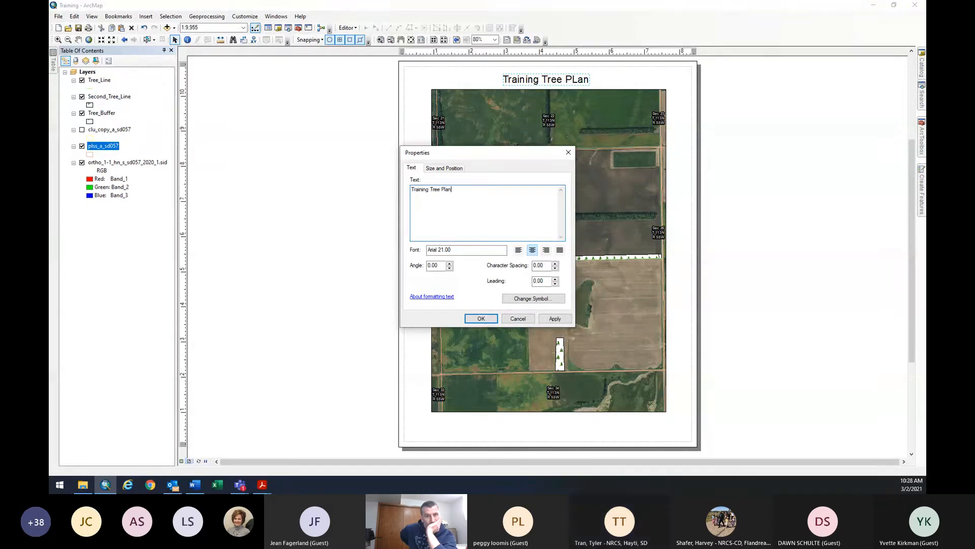
click(481, 320)
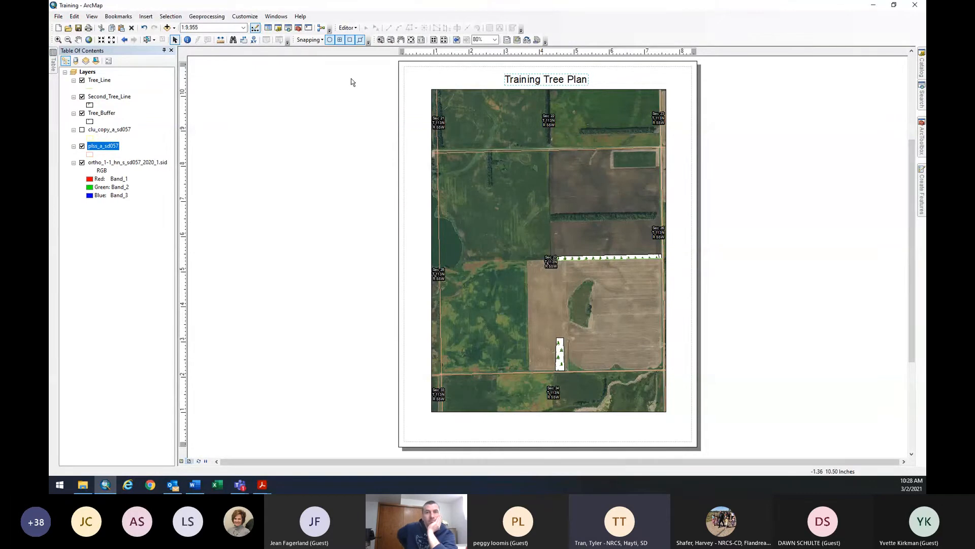
click(146, 16)
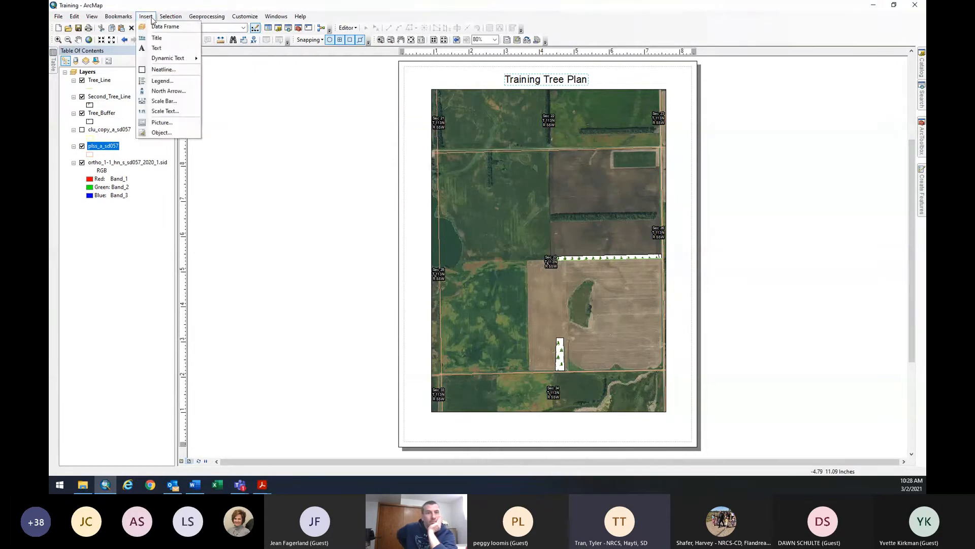
Insert a legend without plss_a_sd057 and ortho, keeping only Tree_Line, Second_Tree_Line and Tree_Buffer.
click(157, 82)
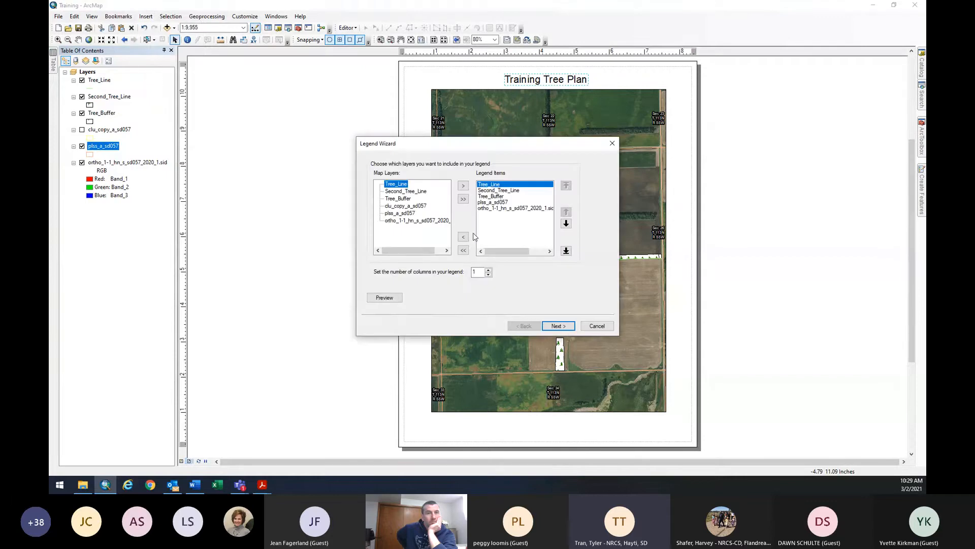
click(613, 144)
click(171, 16)
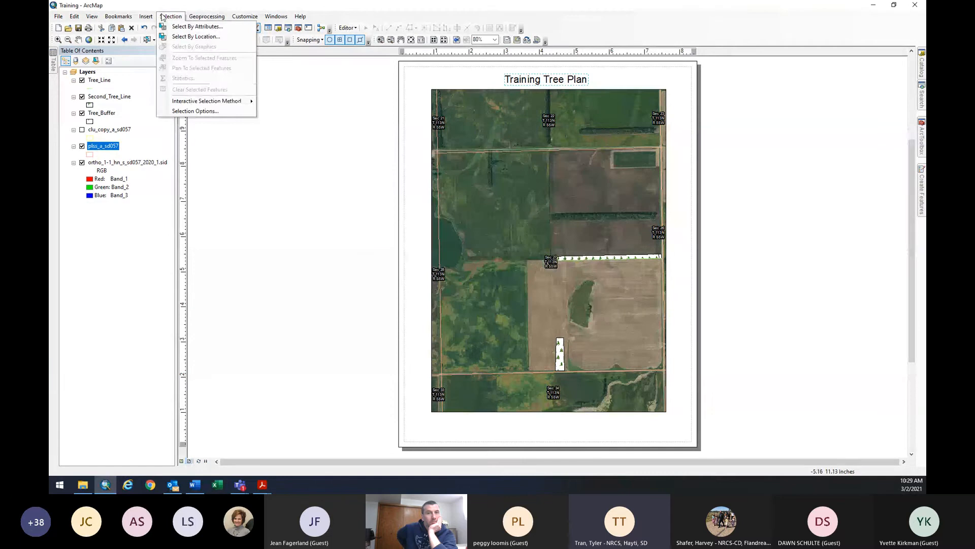
mouse_move(146, 16)
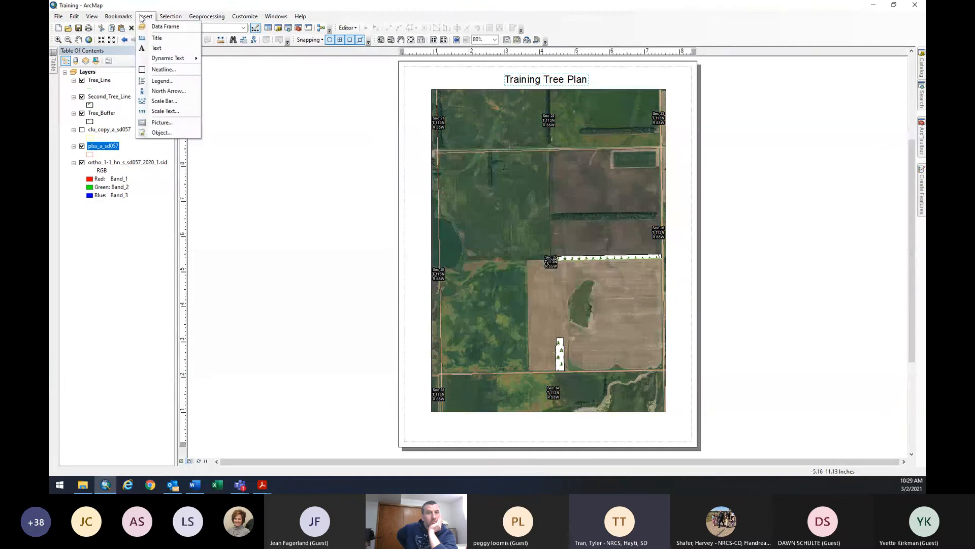
click(161, 81)
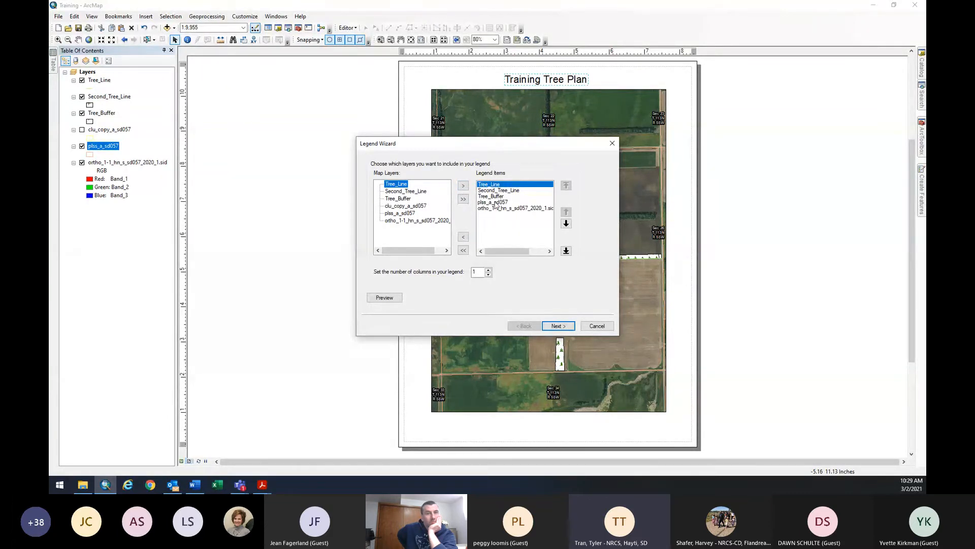
click(495, 203)
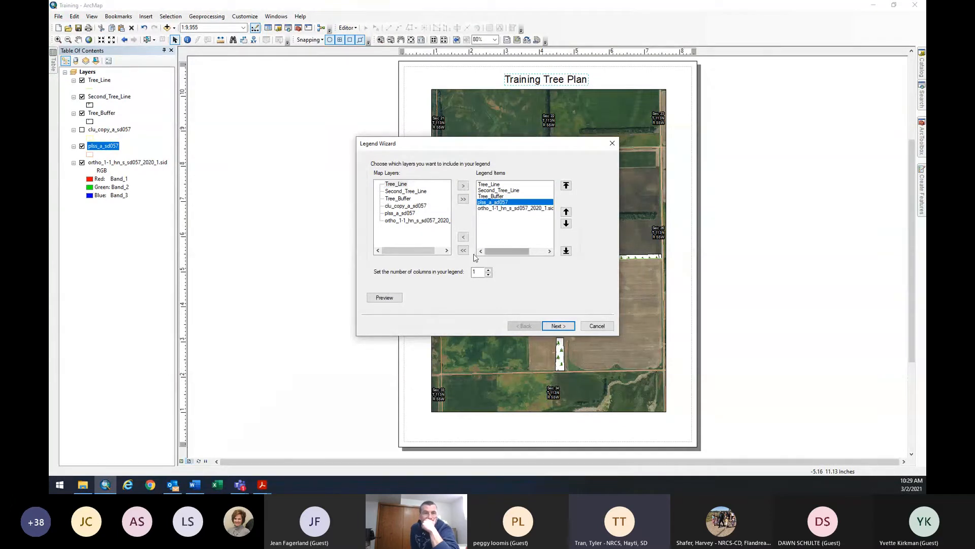
click(463, 236)
click(508, 202)
click(463, 236)
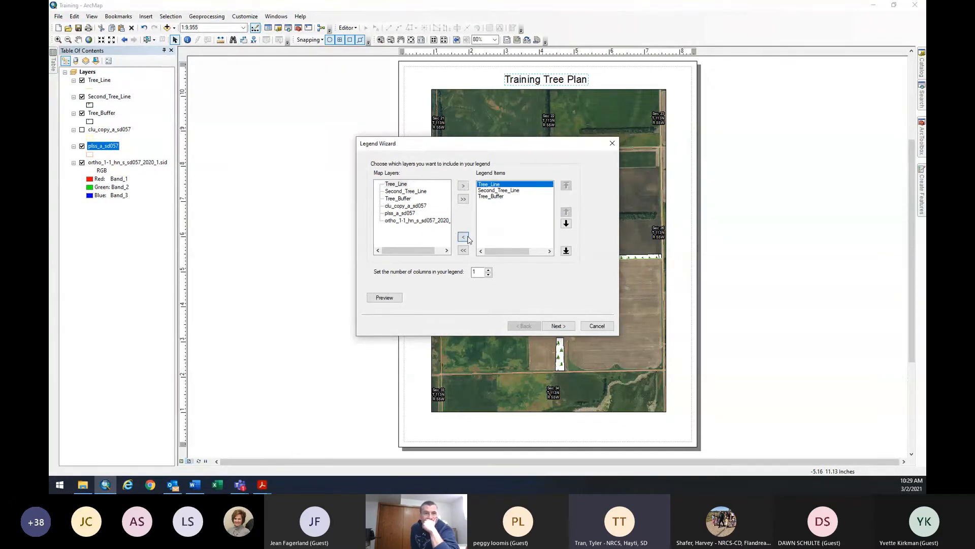
click(568, 326)
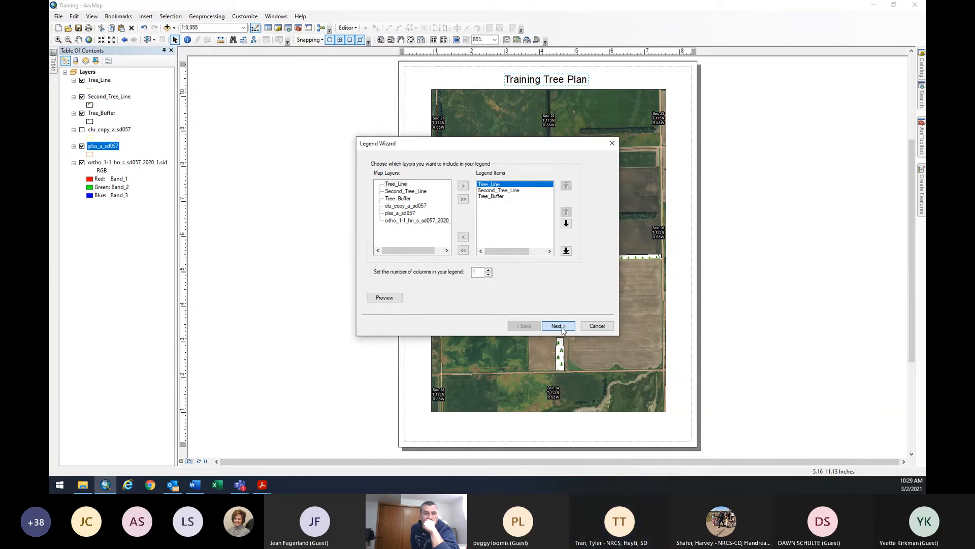
click(562, 328)
click(562, 329)
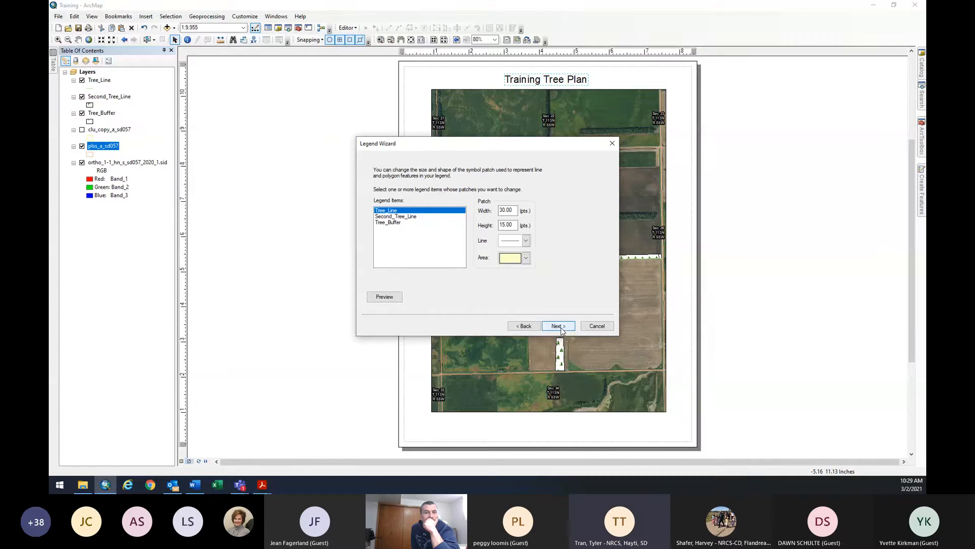
click(557, 327)
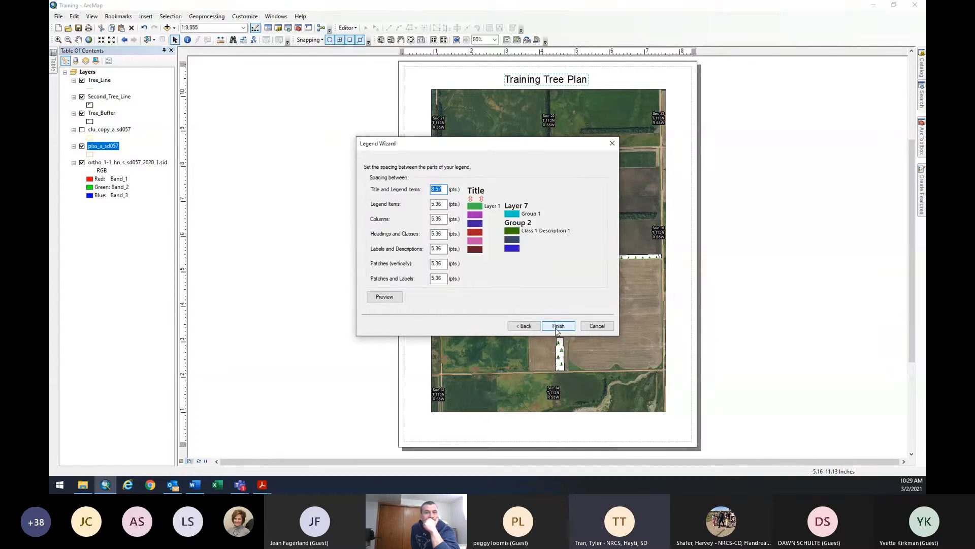
click(557, 326)
Shorten the map frame and place the legend beneath it at the page bottom.
drag(488, 295, 445, 429)
click(523, 426)
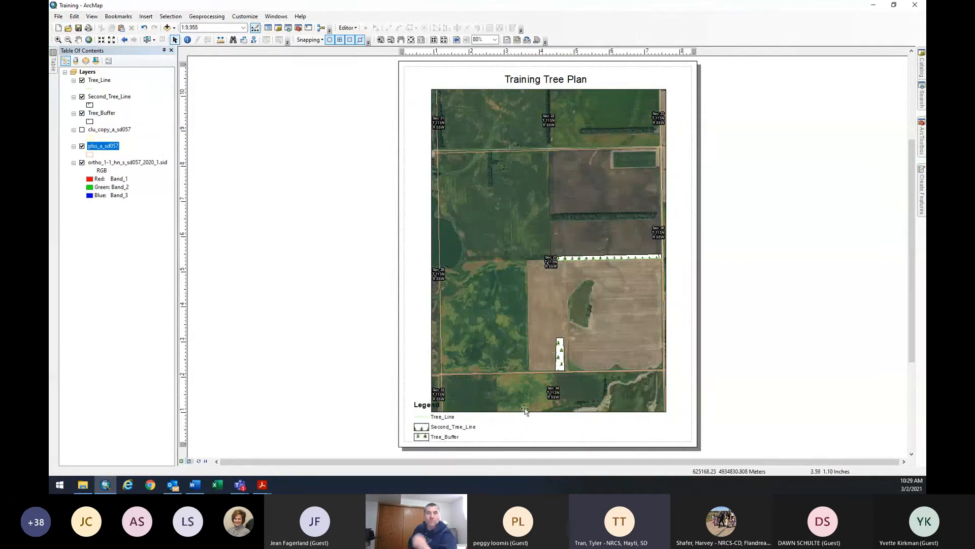
click(525, 408)
drag(549, 412, 548, 392)
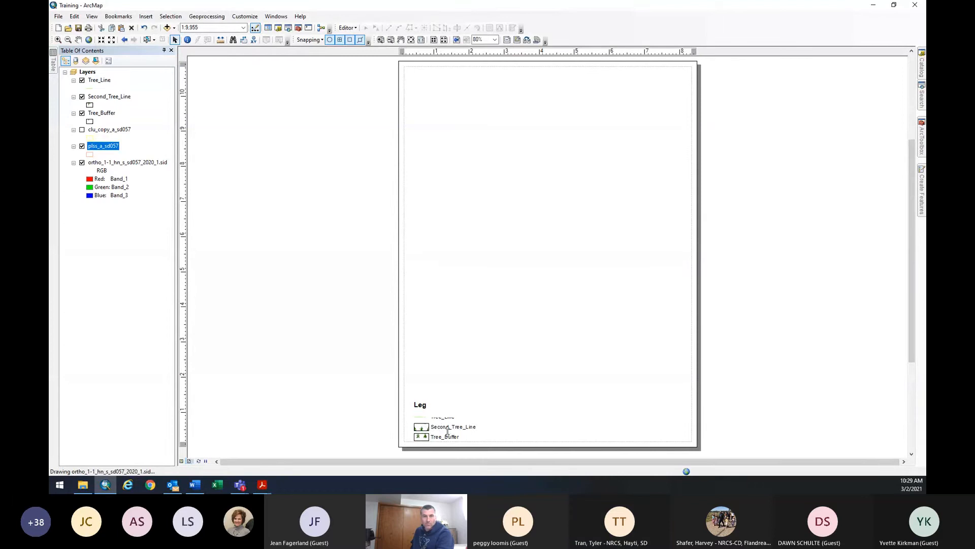
drag(432, 433, 455, 420)
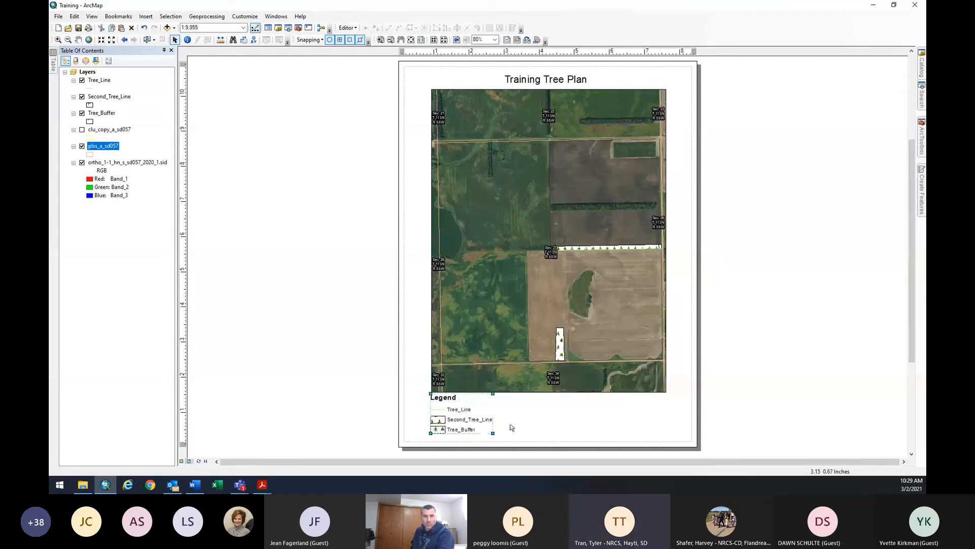
click(146, 16)
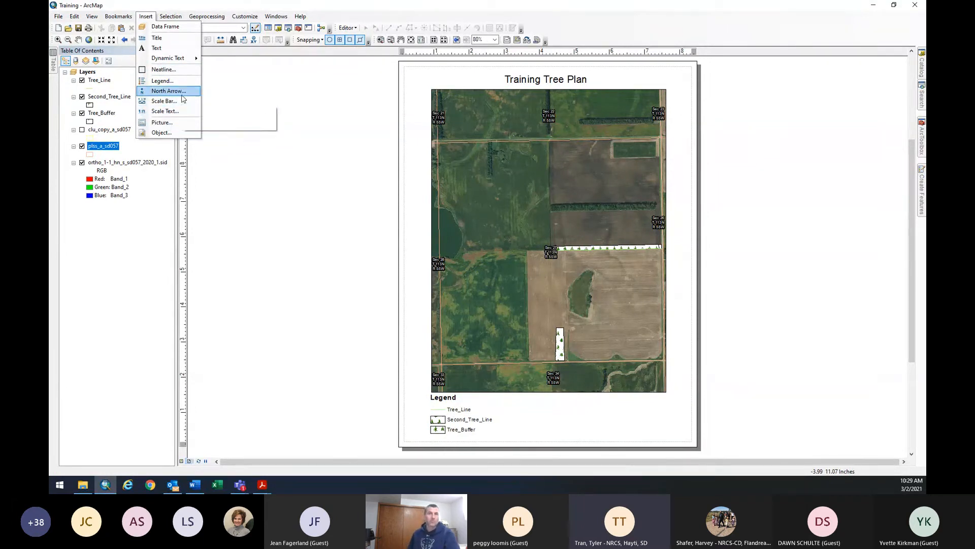
Add a Scale Line 1 scale bar in meters and position it beside the legend.
click(165, 101)
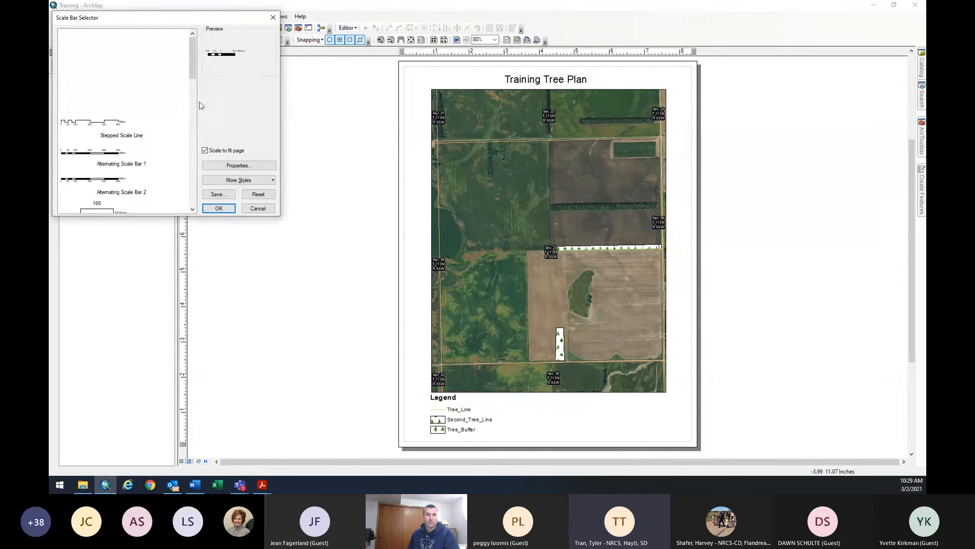
click(219, 208)
drag(554, 275, 545, 433)
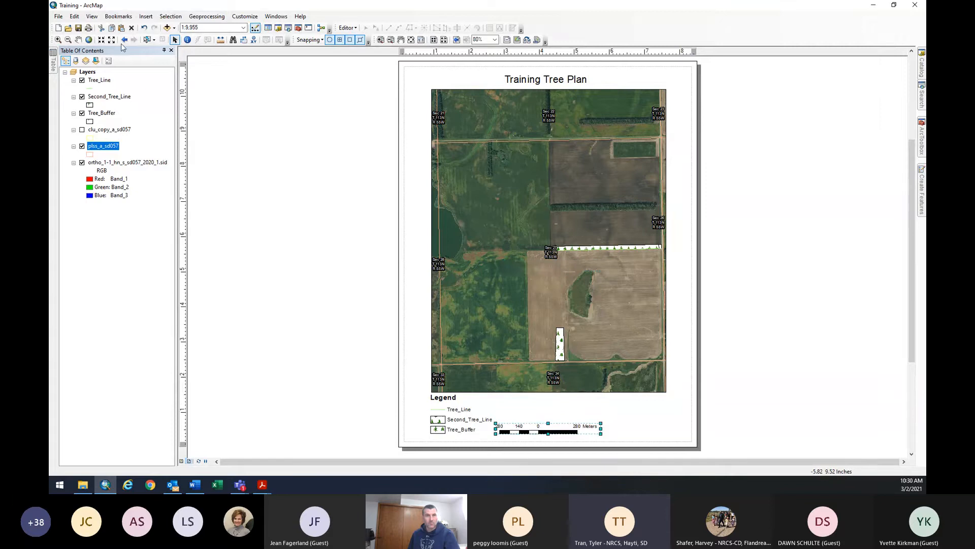
mouse_move(146, 16)
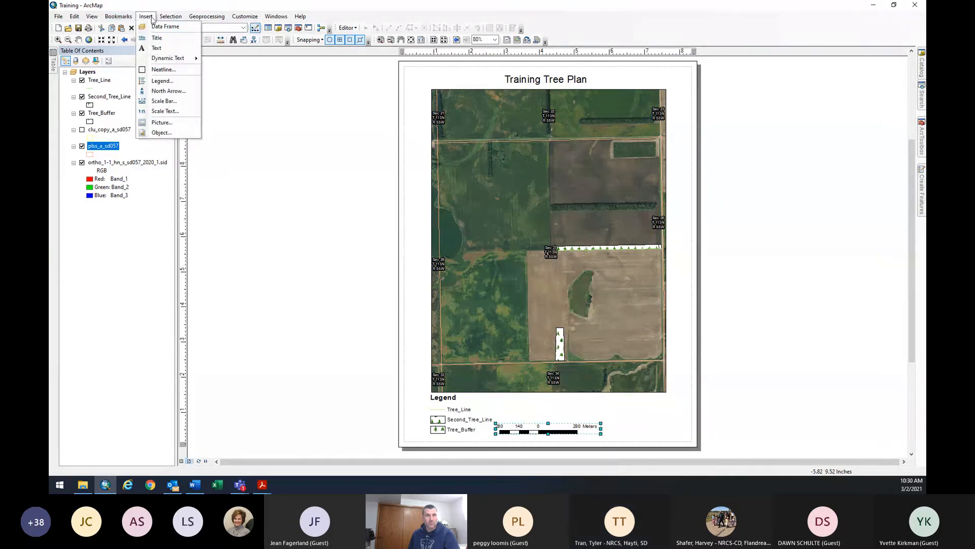
Add an ESRI North 1 north arrow at the lower right, beside the scale bar.
click(158, 90)
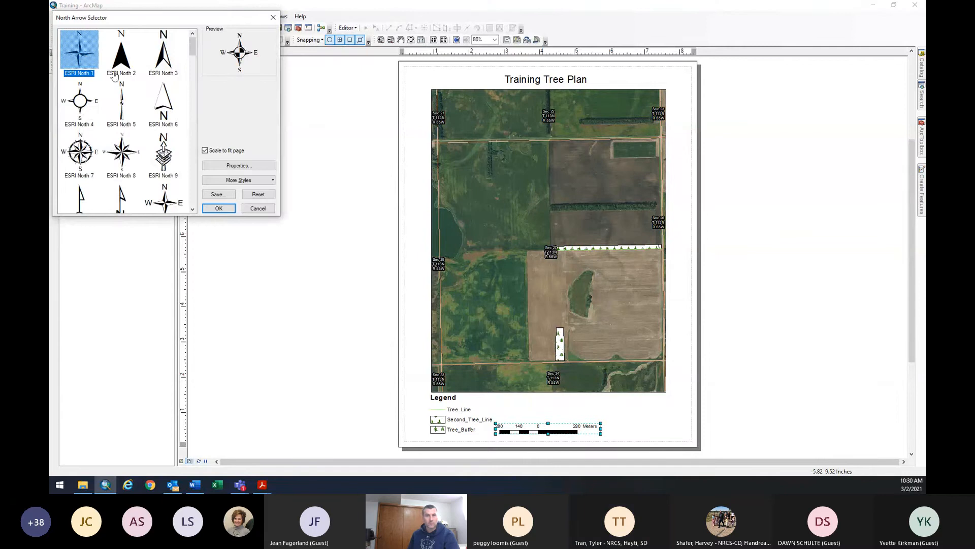
click(218, 208)
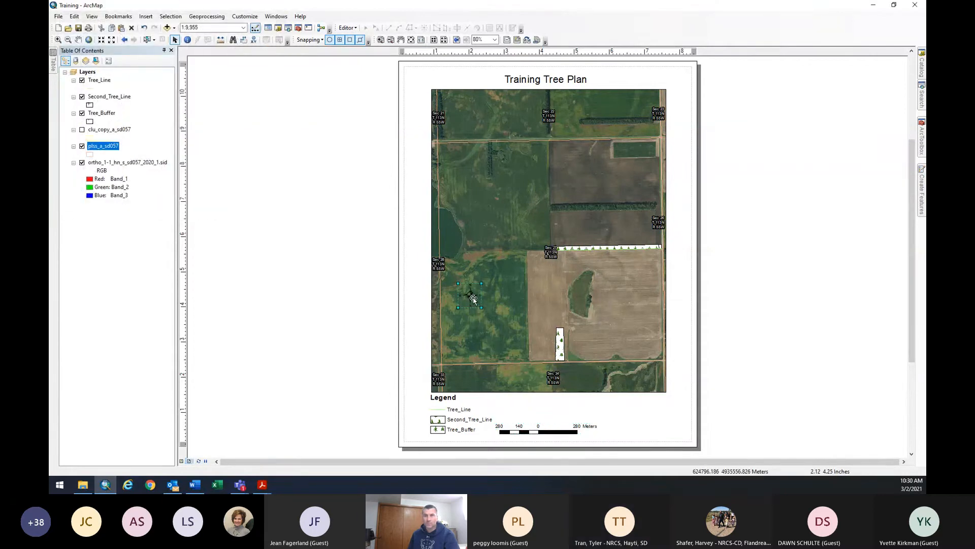
drag(473, 298, 645, 427)
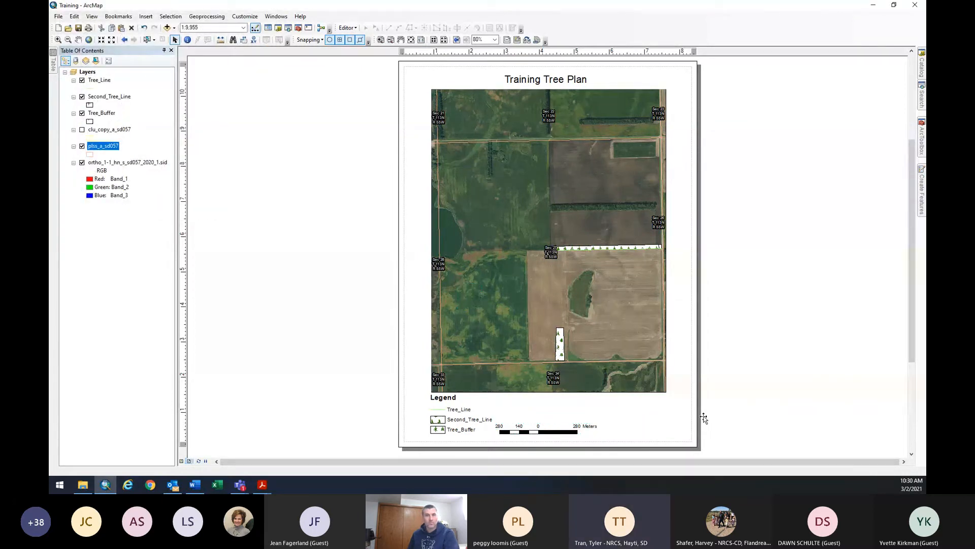
click(731, 396)
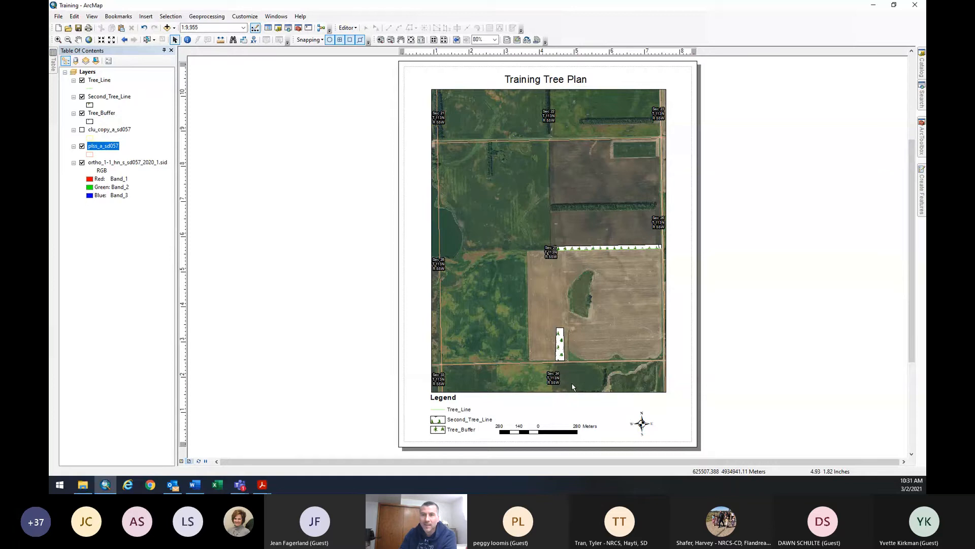
key(alt+Tab)
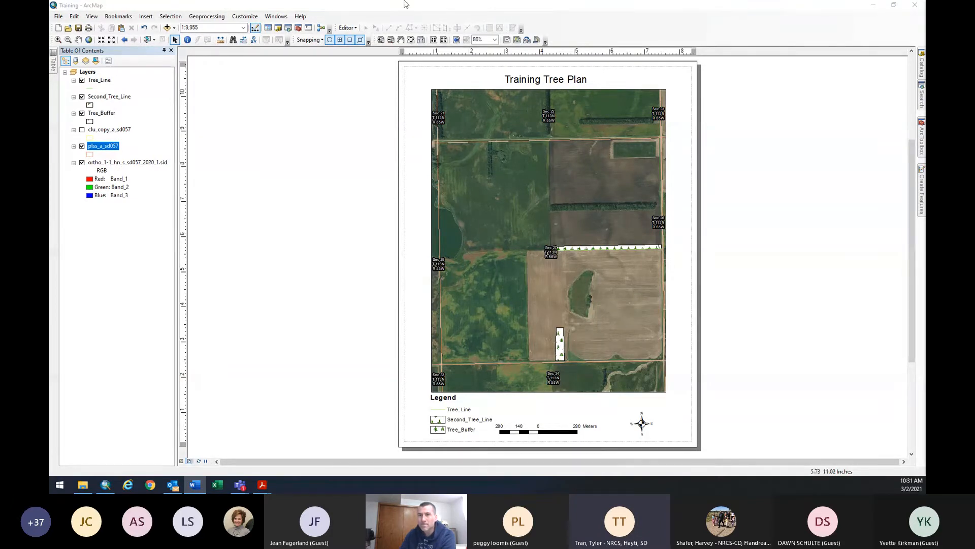
From the Catalog, start a new shapefile inside the Training folder.
click(921, 70)
right_click(831, 317)
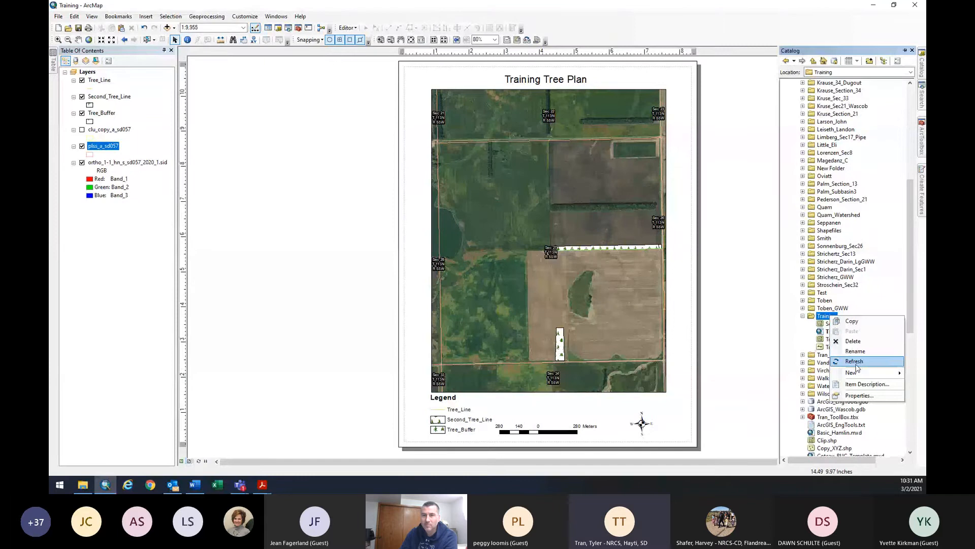
mouse_move(858, 372)
click(752, 411)
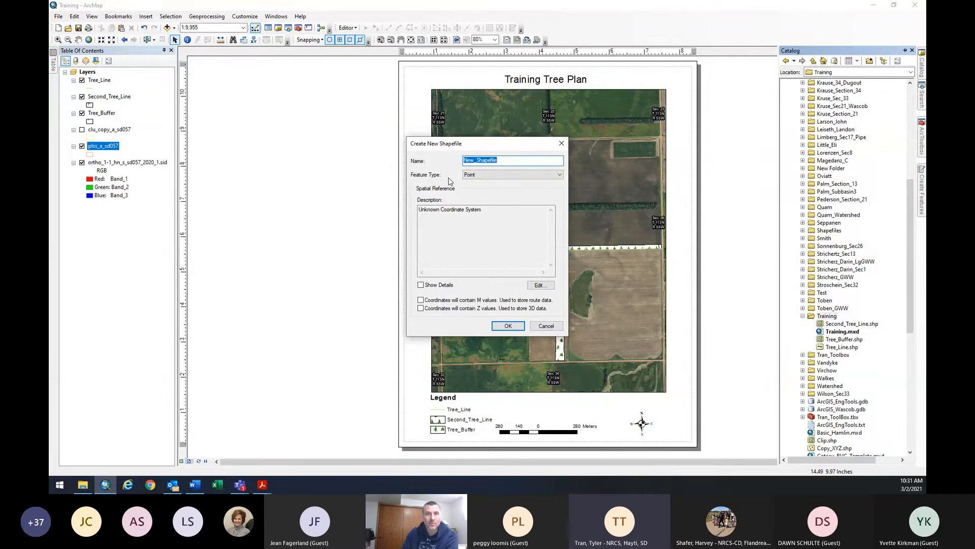
Choose NAD 1983 UTM Zone 14N as the new shapefile's coordinate system.
click(542, 285)
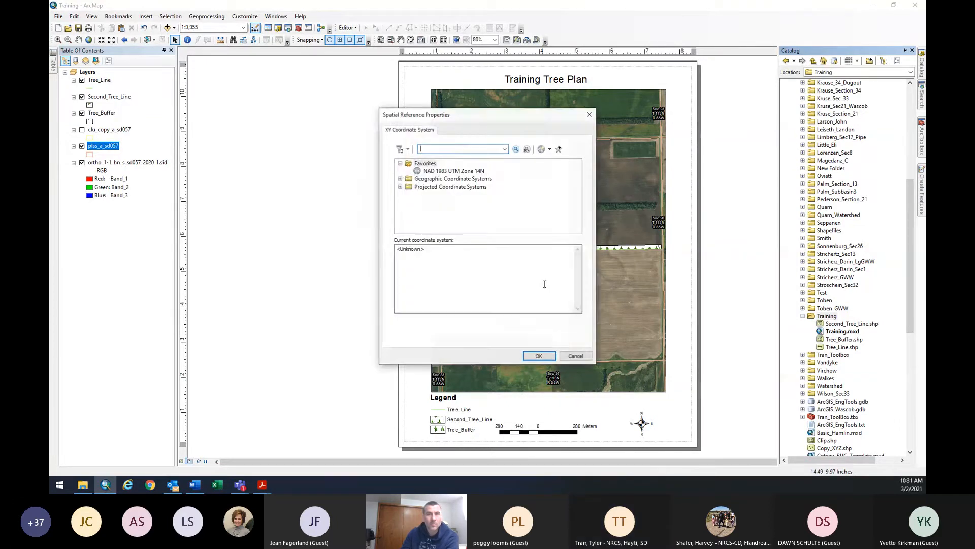
click(401, 179)
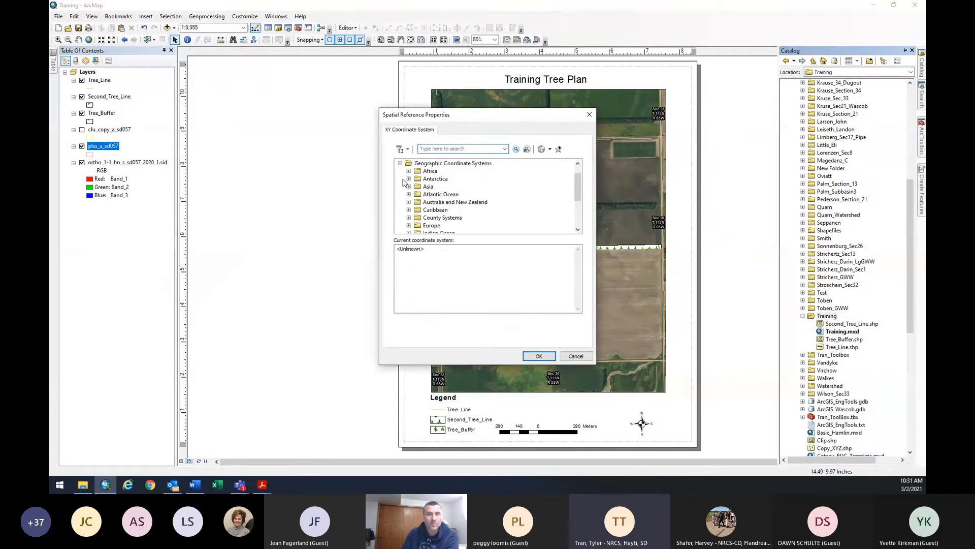
scroll(411, 213, down, 3)
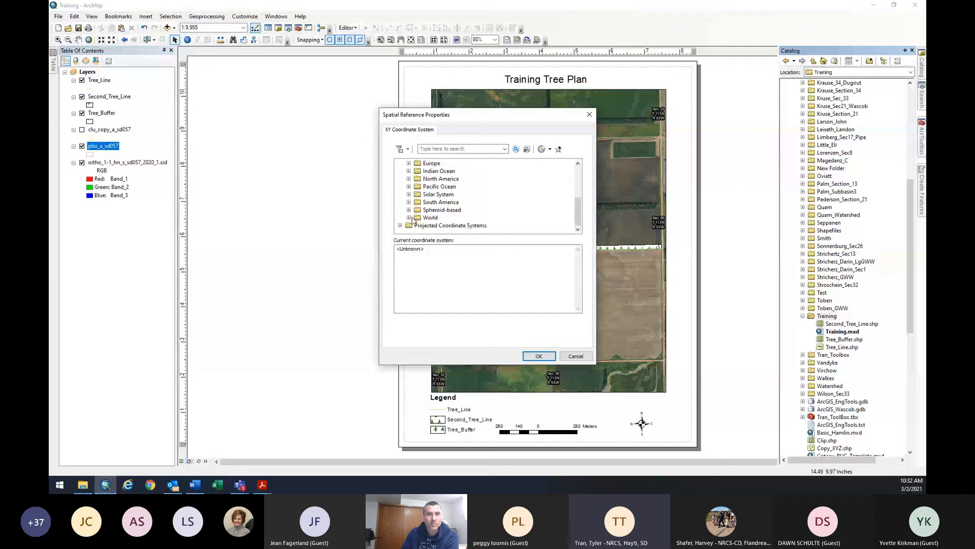
scroll(412, 219, up, 3)
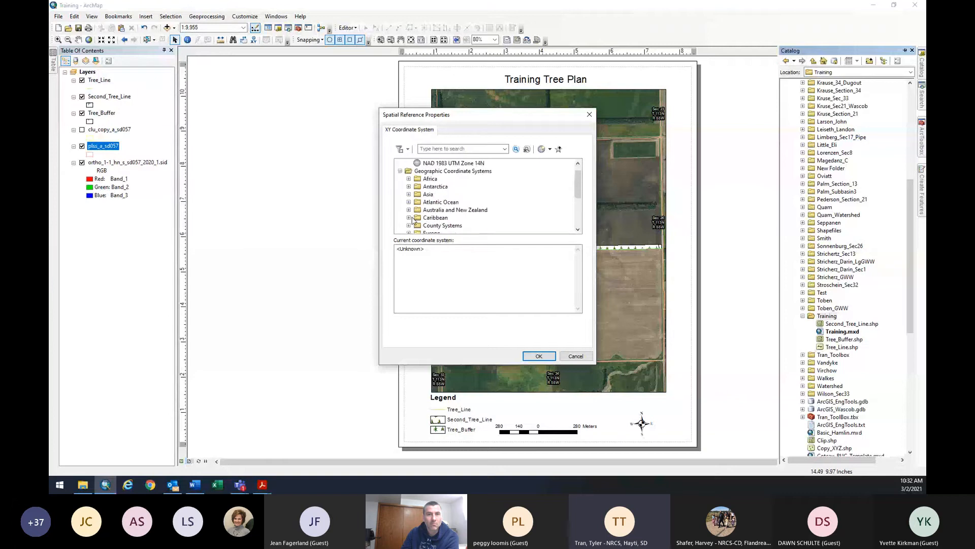
click(400, 178)
click(401, 186)
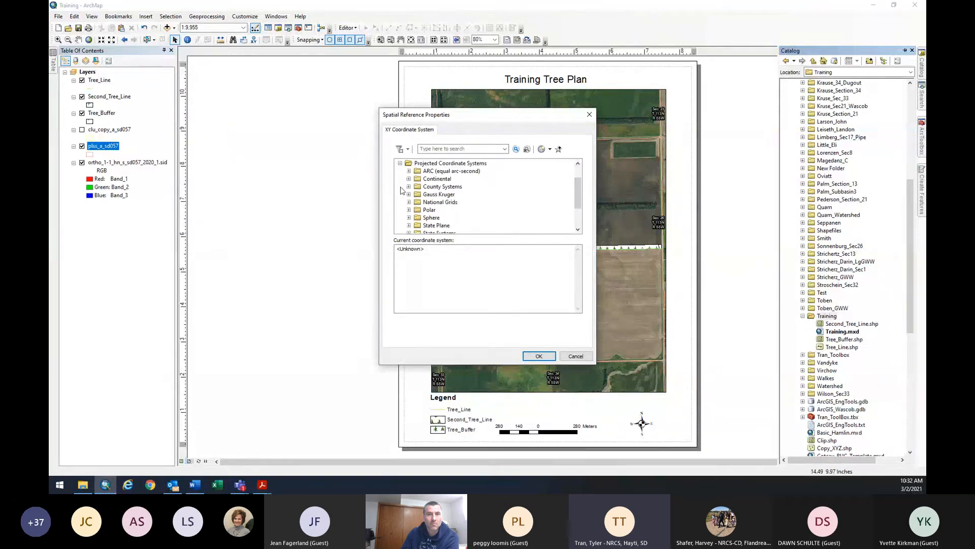
scroll(418, 204, down, 1)
scroll(416, 206, down, 1)
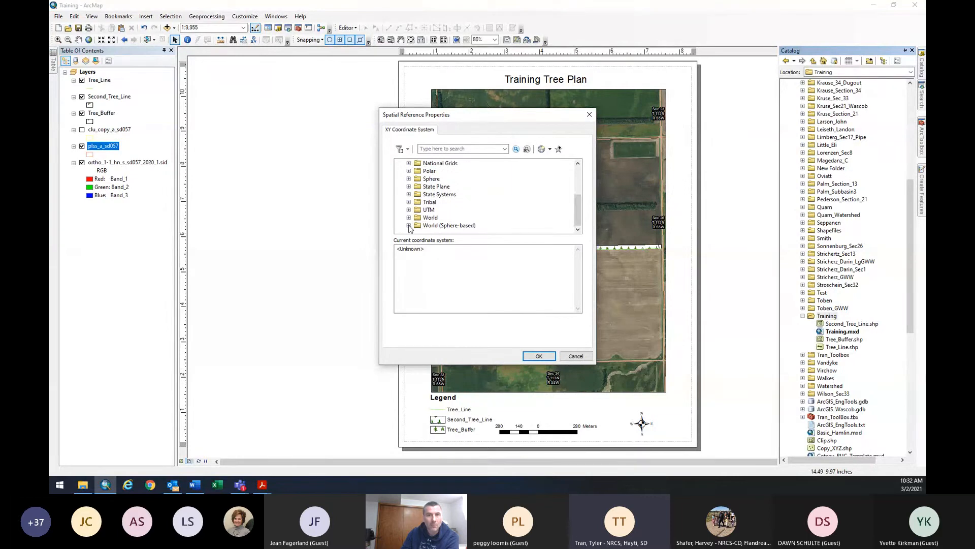
scroll(412, 219, up, 3)
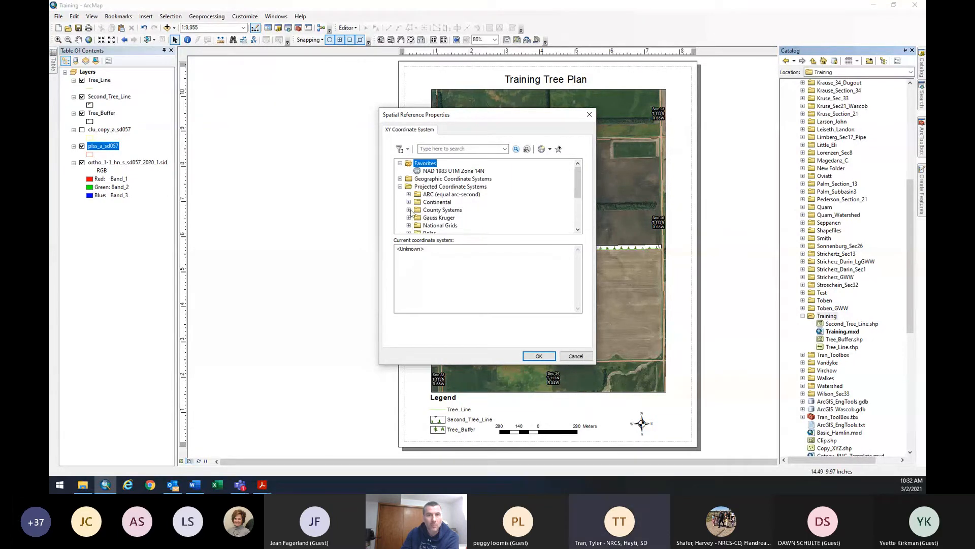
click(425, 171)
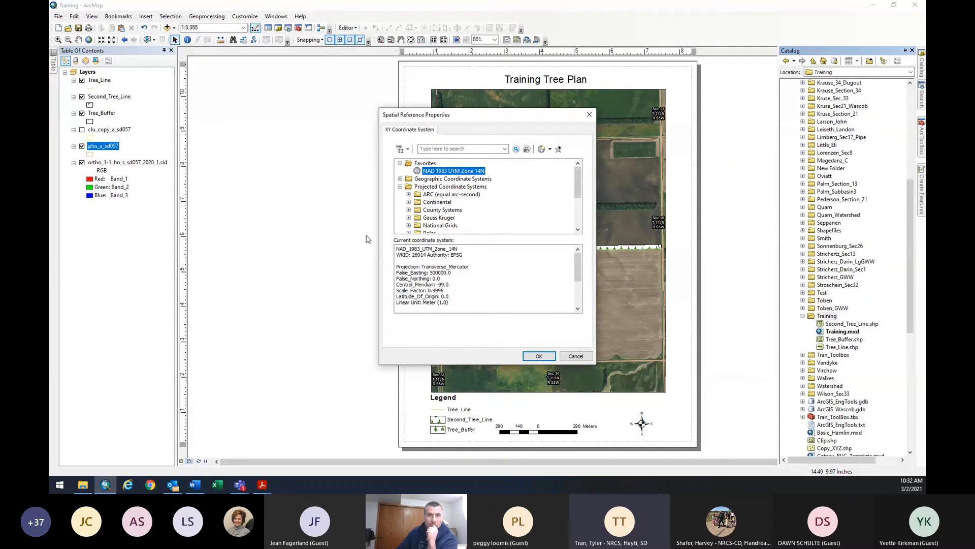
Confirm the spatial reference and create the New_Shapefile point shapefile.
click(400, 178)
scroll(402, 168, up, 1)
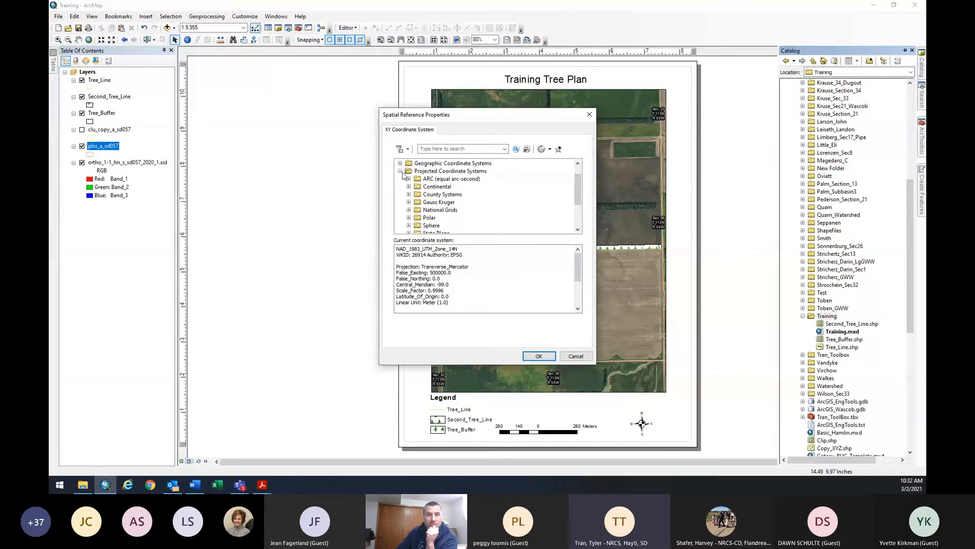
click(400, 178)
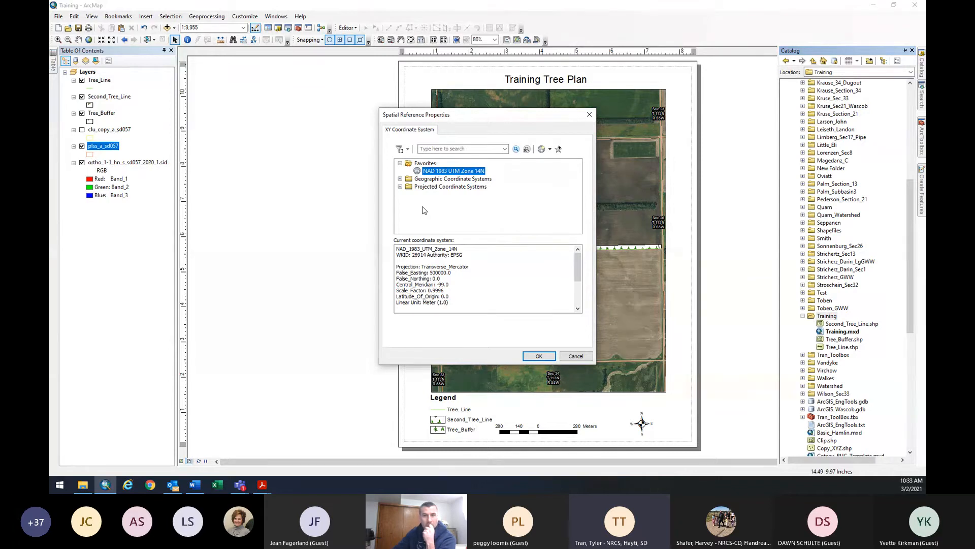
click(540, 356)
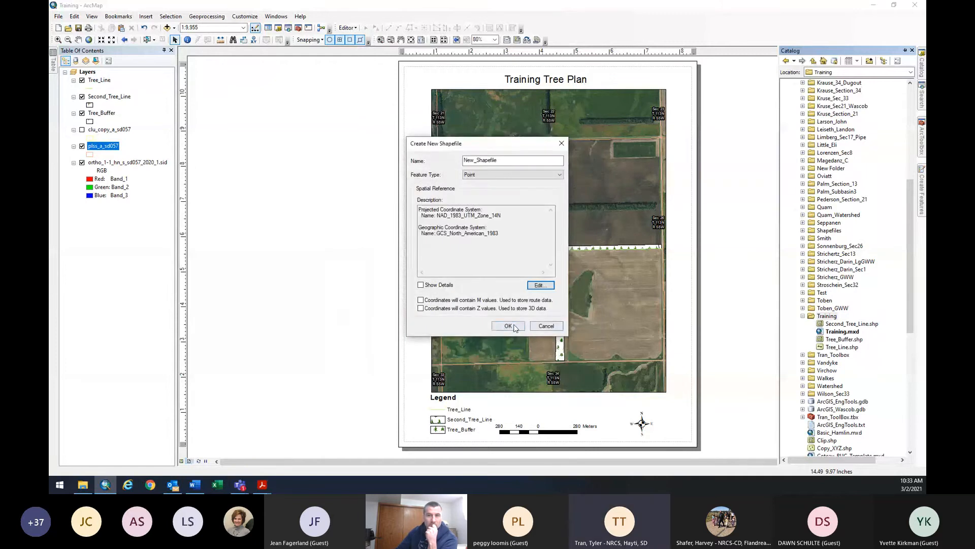
click(508, 326)
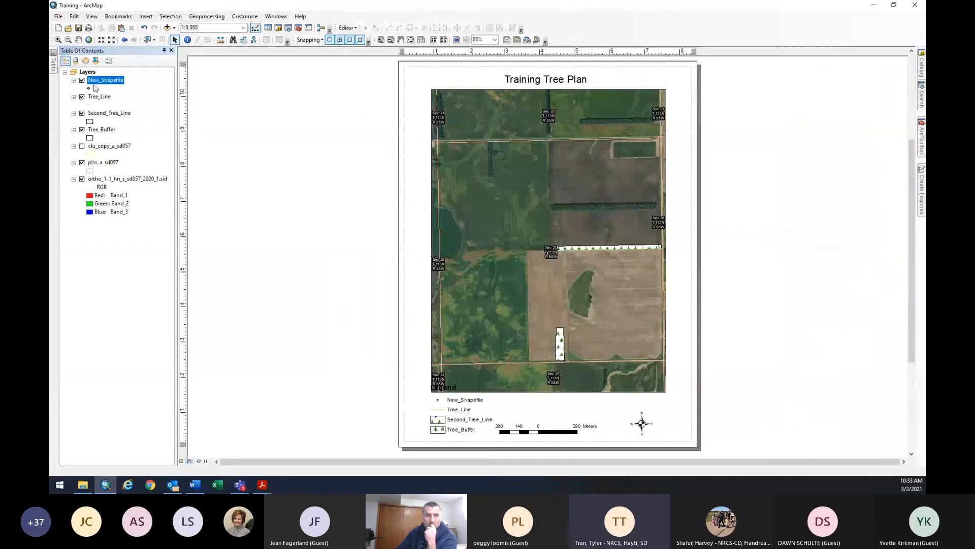
Open the Tree_Buffer attribute table, then close it again.
right_click(105, 132)
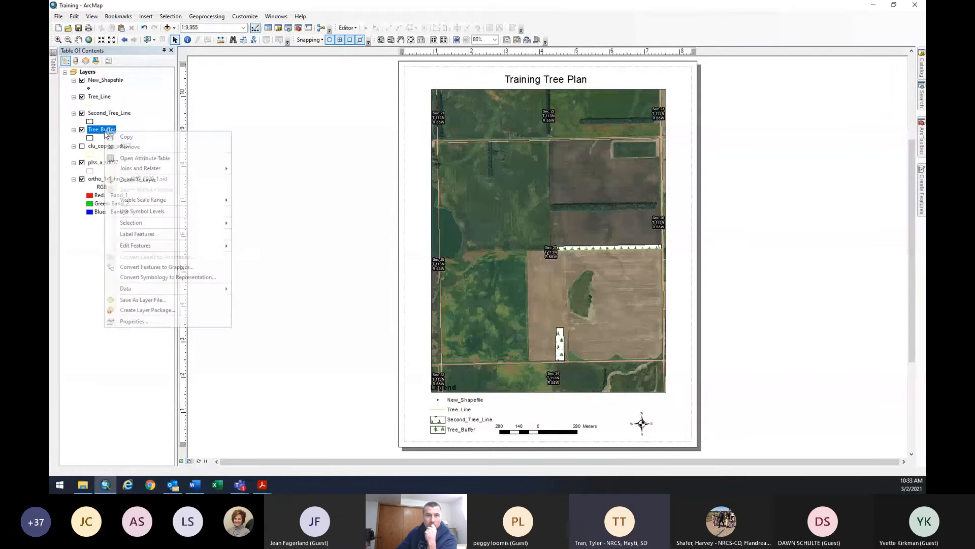
click(142, 158)
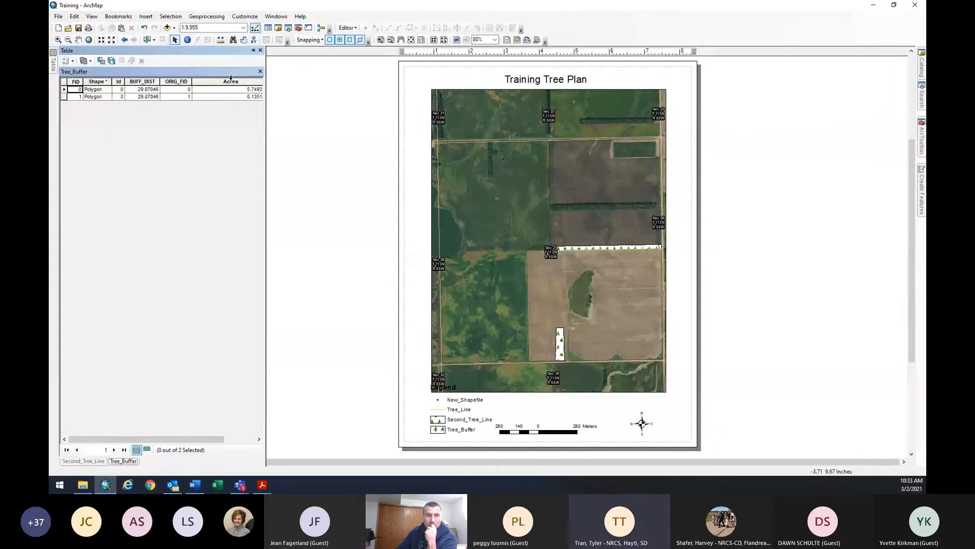
click(260, 50)
In the Tree_Line attribute table, add a Double field named Length with precision 2.
right_click(82, 99)
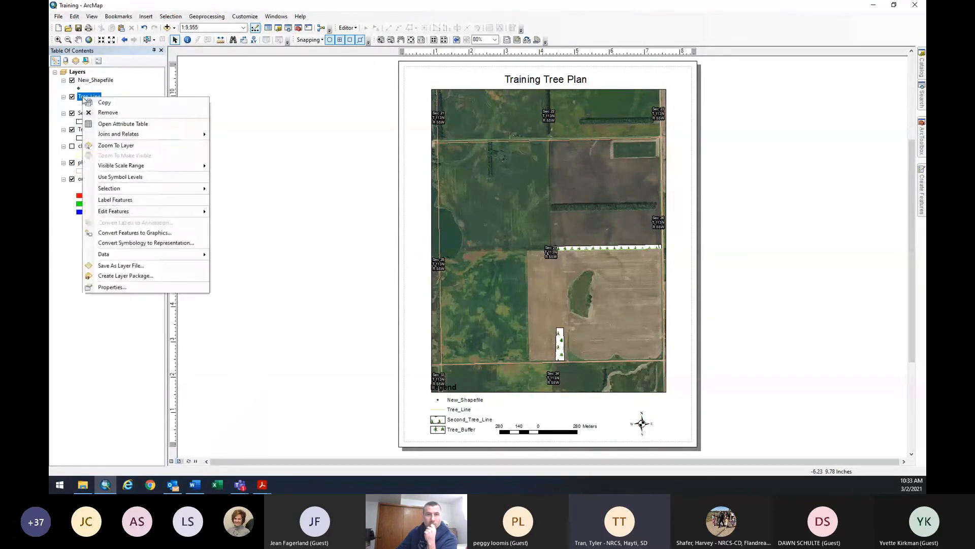
click(108, 121)
click(57, 61)
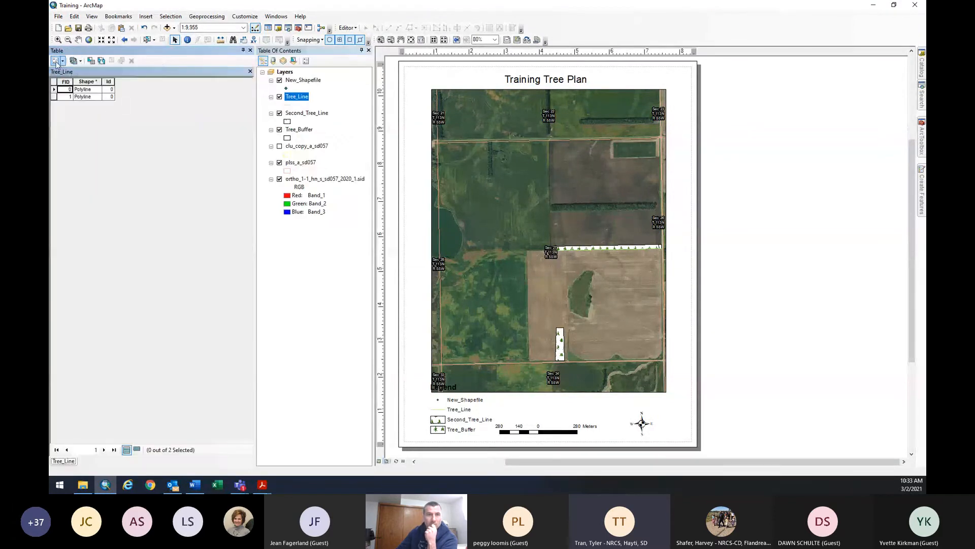
click(85, 122)
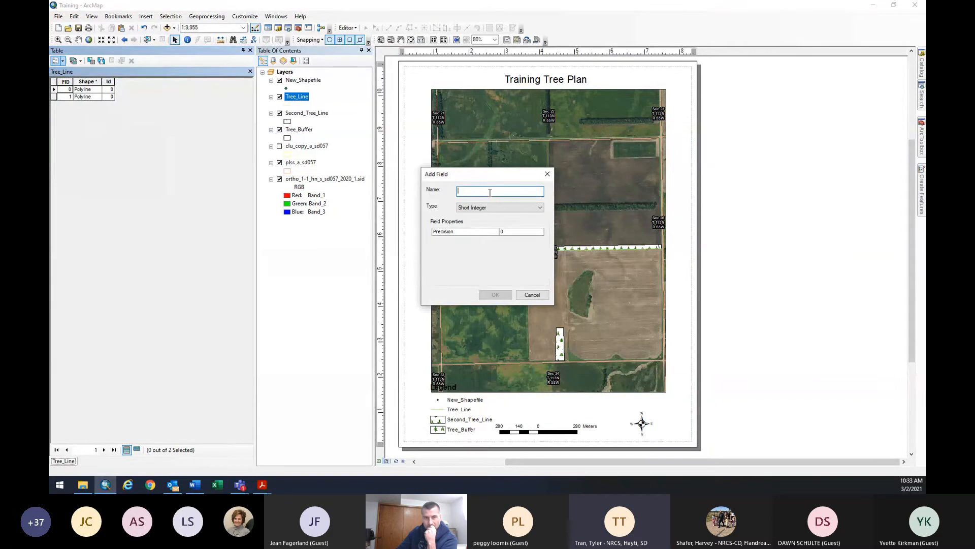
text(Length)
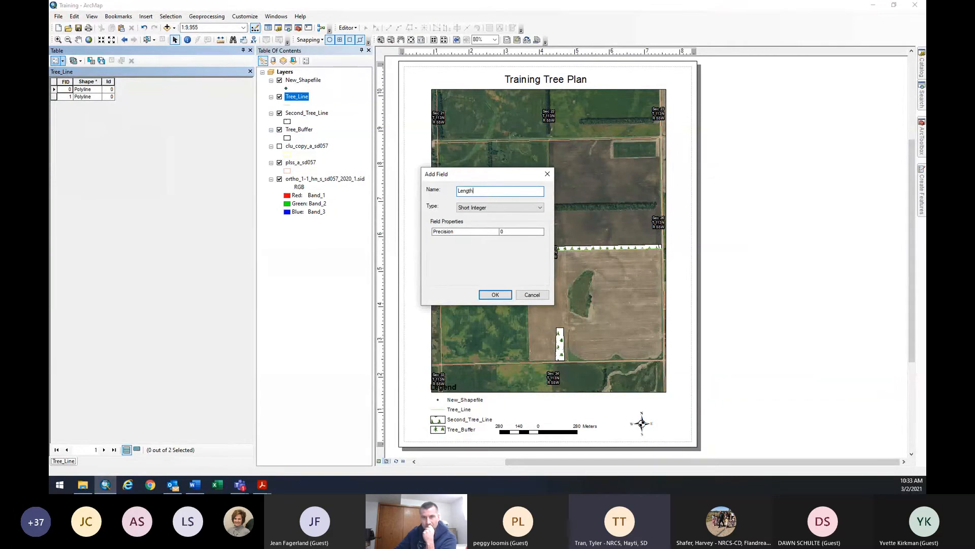
click(514, 207)
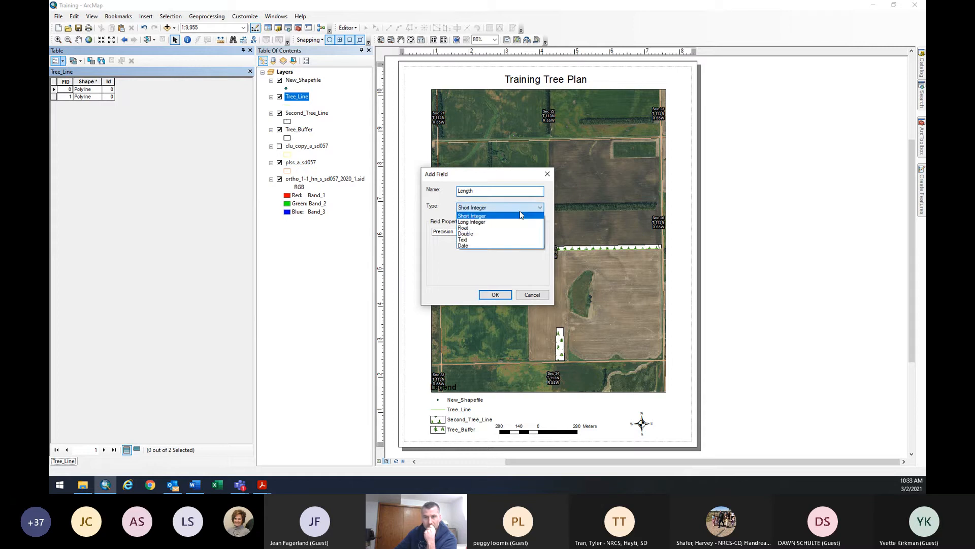
click(512, 234)
click(513, 233)
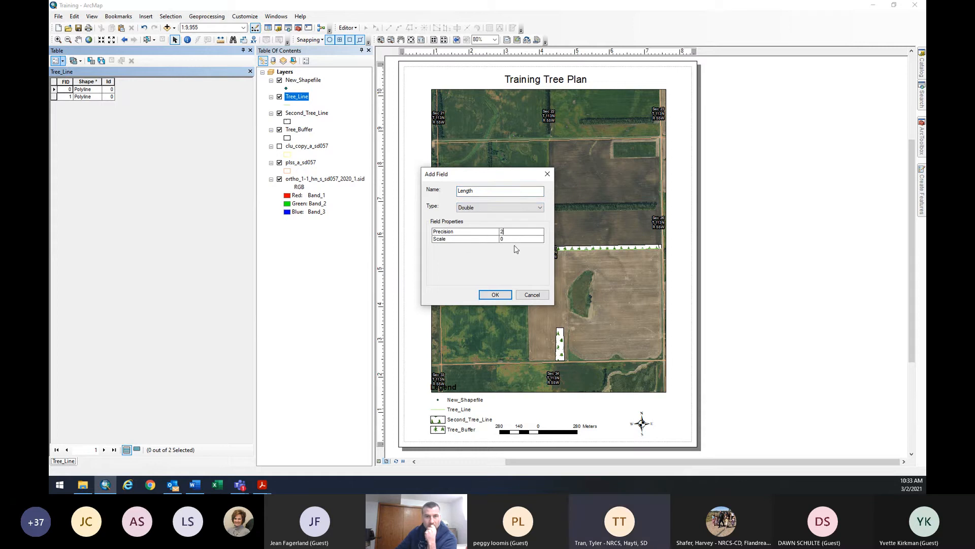
text(2)
click(505, 296)
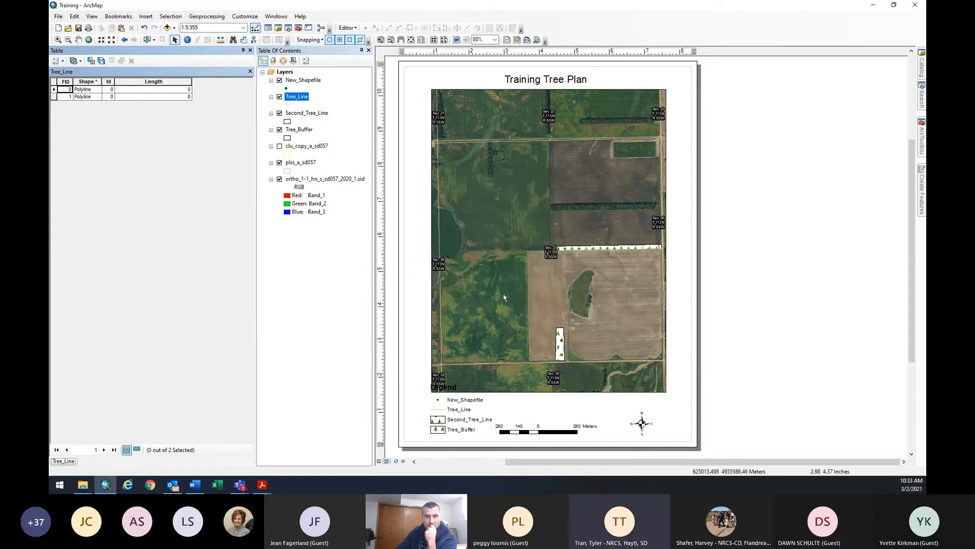
click(173, 86)
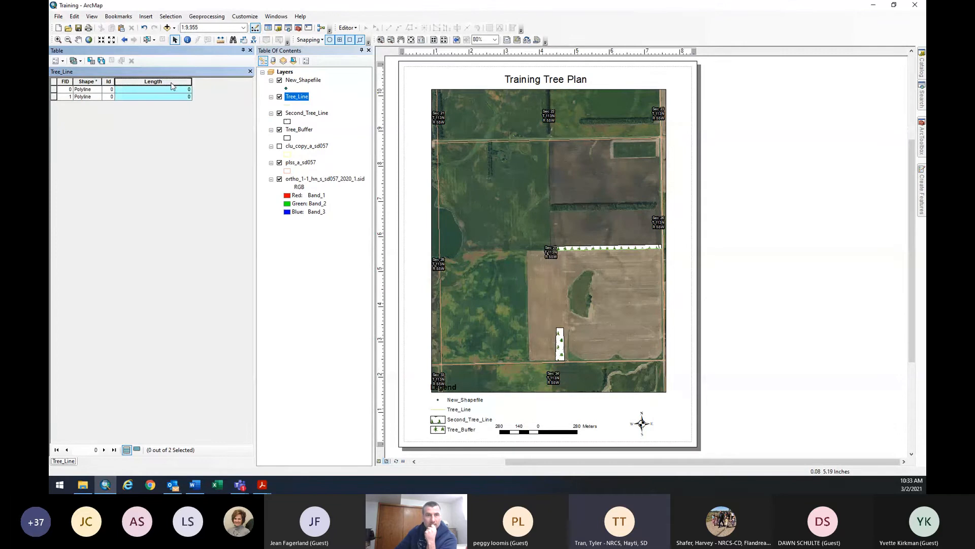
Open Calculate Geometry for Tree_Line's Length column.
right_click(173, 85)
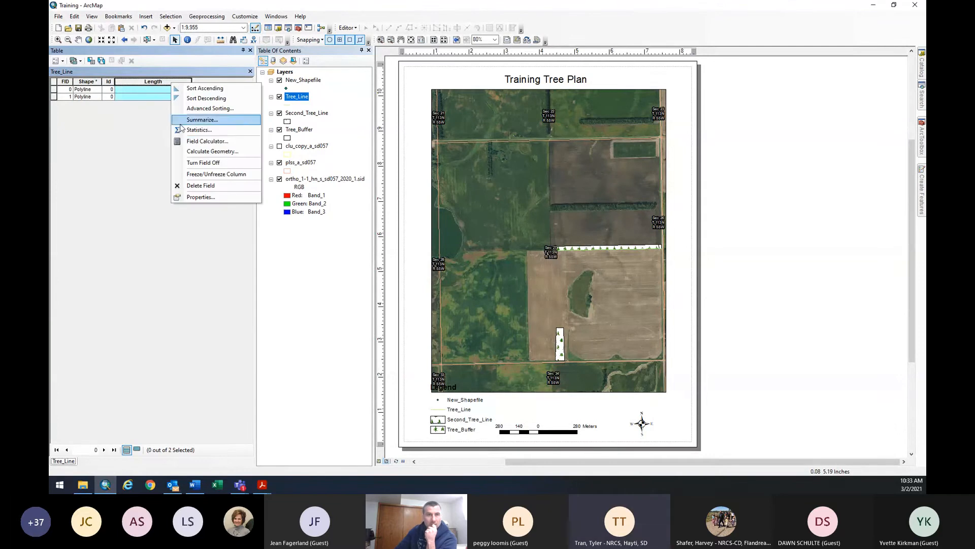
click(194, 152)
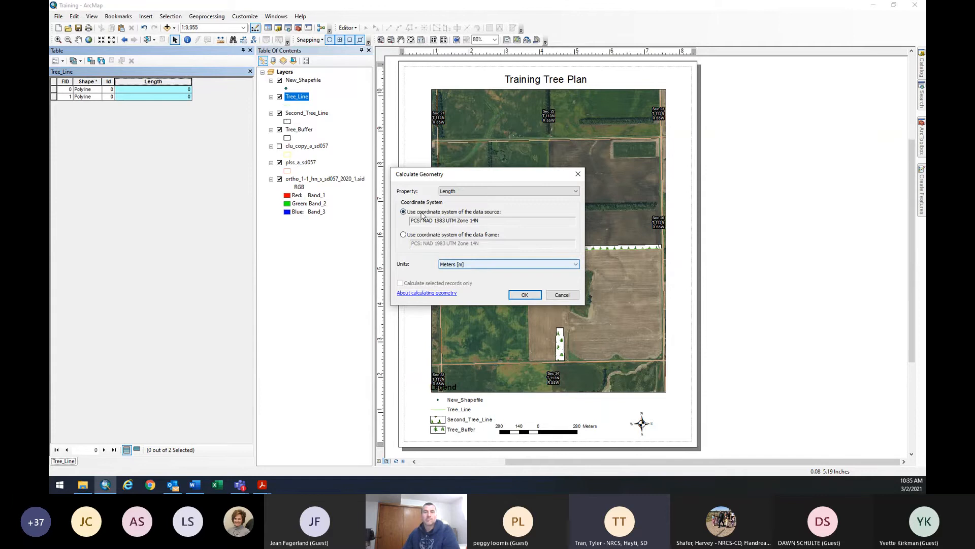
Calculate Length in Feet US, giving 2555.512137 and 60.086573 for the two lines.
click(464, 265)
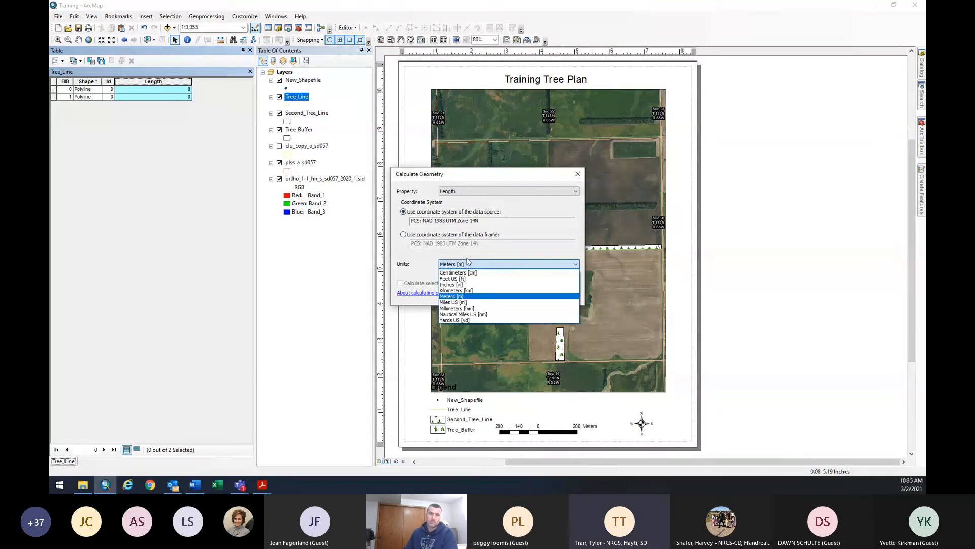
click(466, 267)
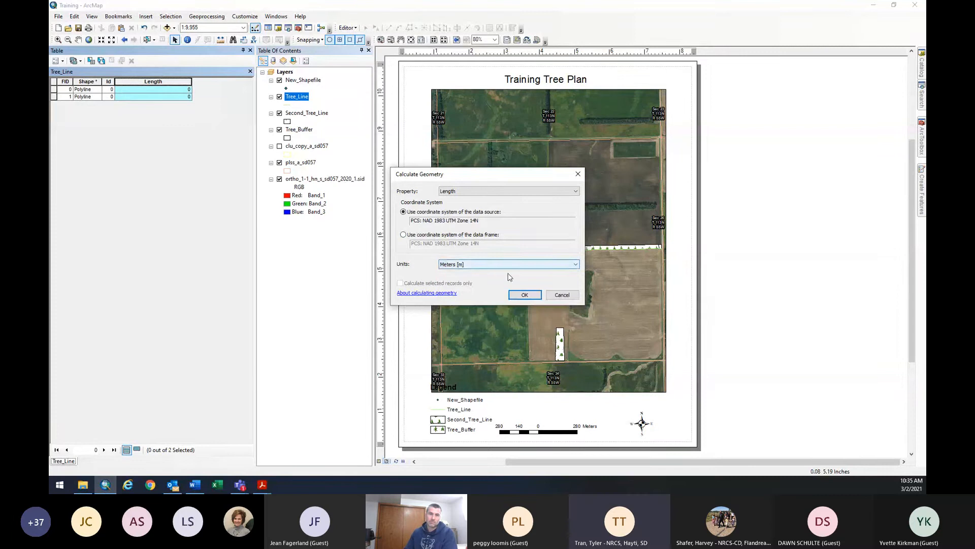
click(460, 267)
click(460, 267)
click(479, 266)
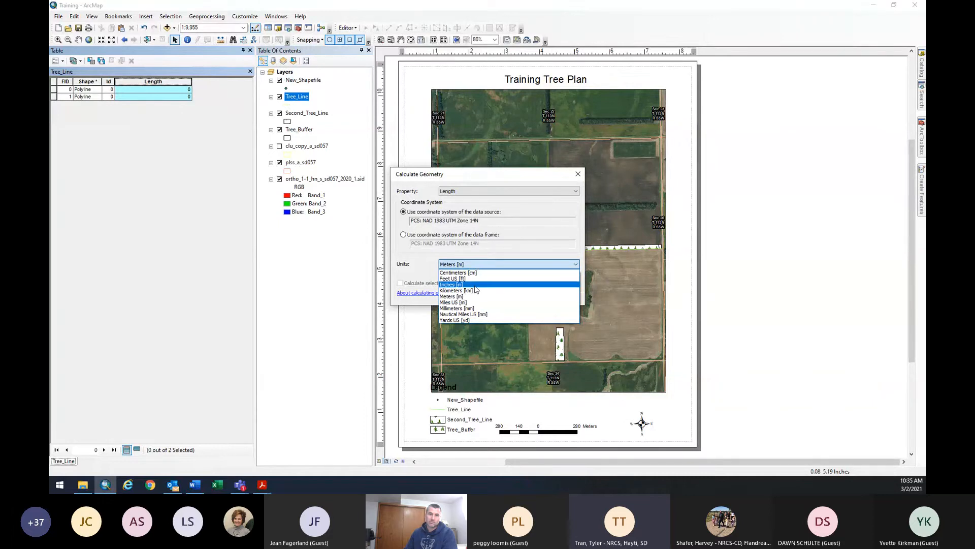
click(467, 279)
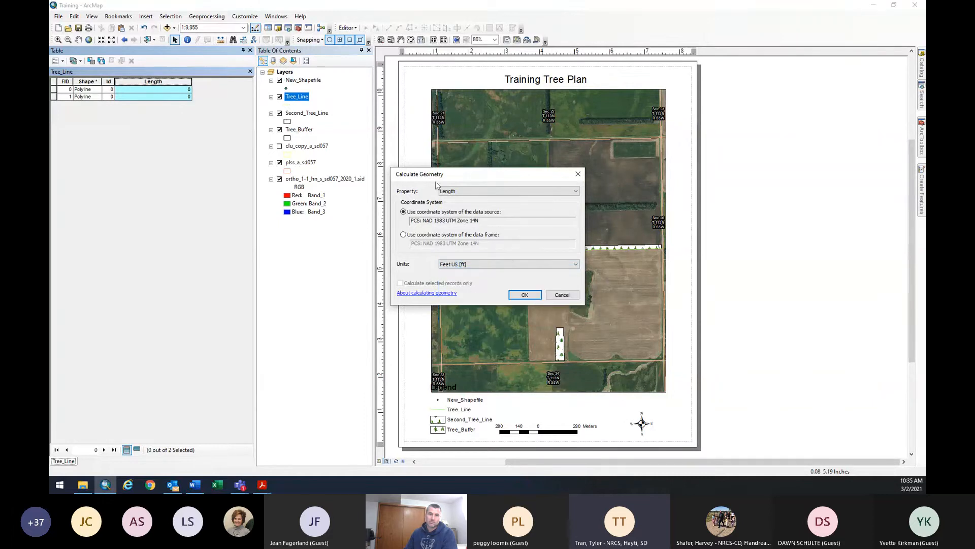
click(525, 295)
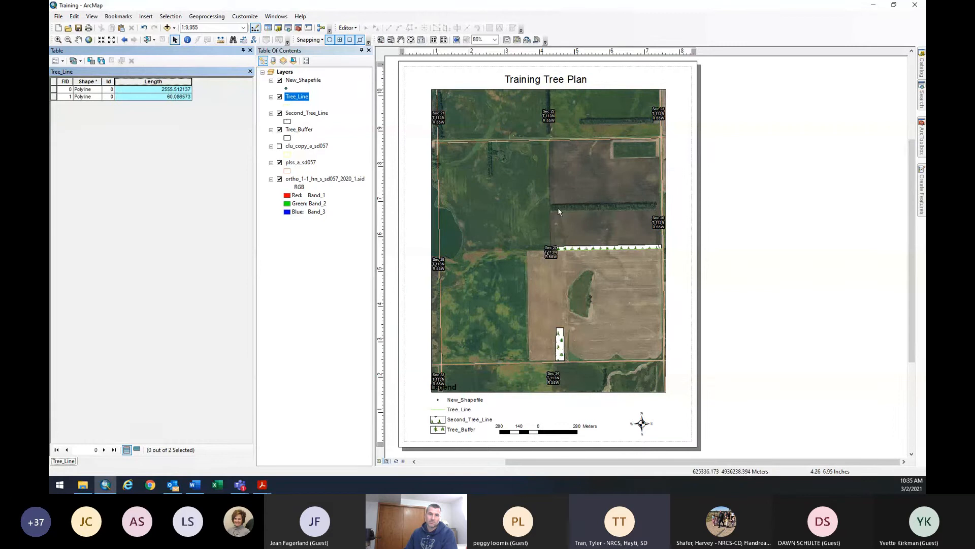
Close the Tree_Line table and zoom the layout onto the tree rows near Sec 27.
scroll(612, 260, down, 1)
scroll(615, 258, down, 2)
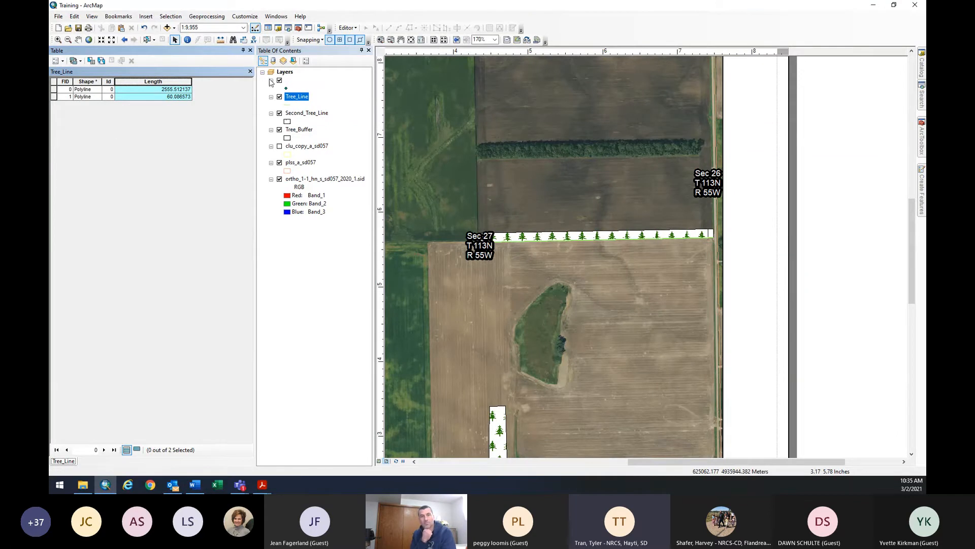
click(250, 50)
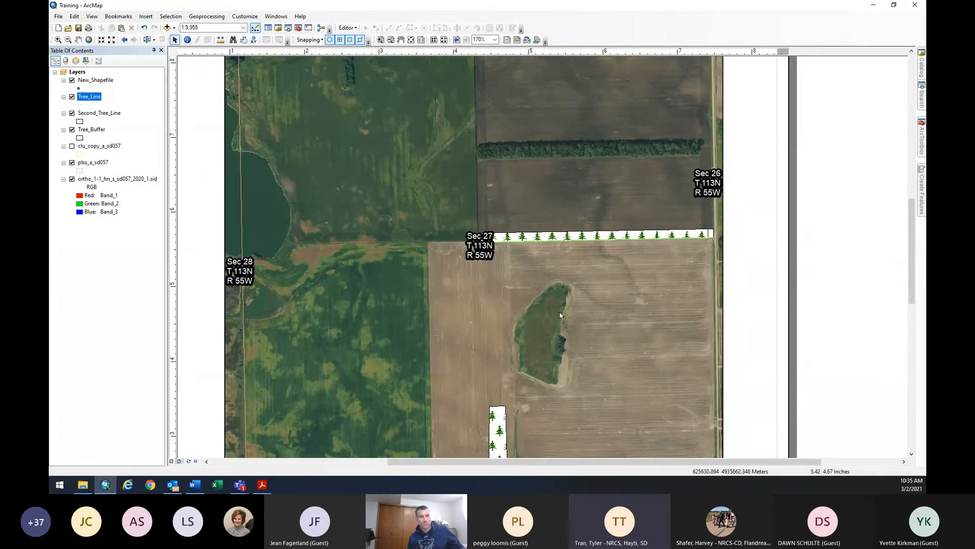
scroll(558, 318, down, 1)
scroll(558, 318, up, 2)
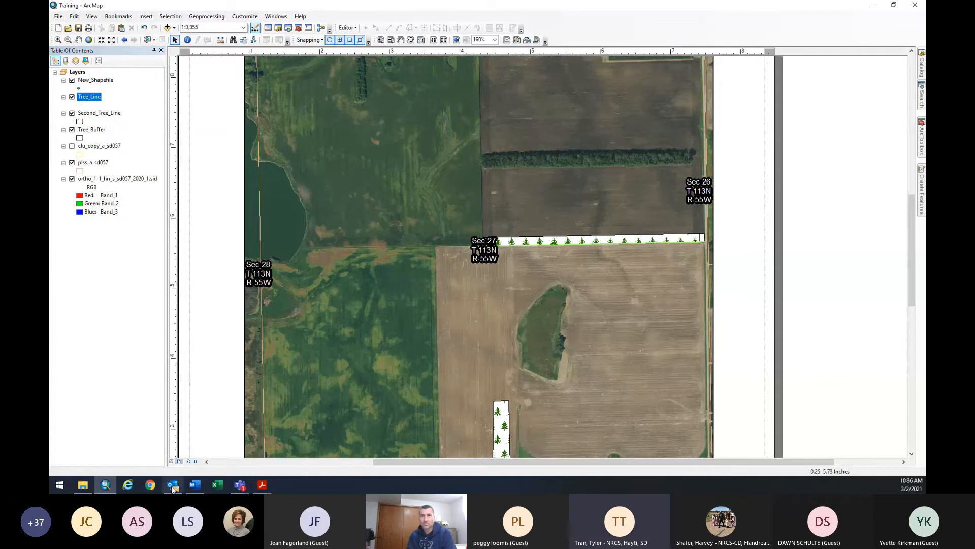
View the C:\ArcGIS\Training folder in File Explorer, then bring ArcMap back to the File menu.
click(83, 485)
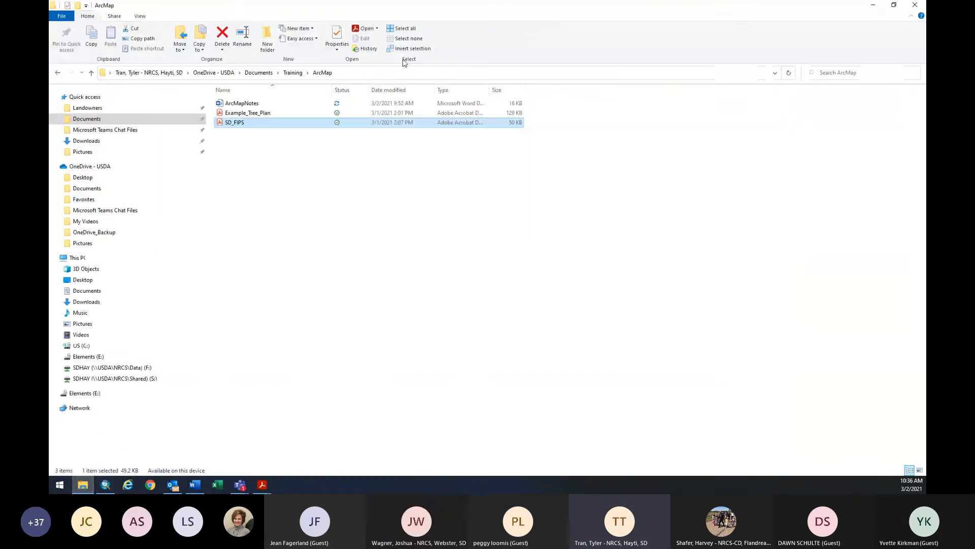
drag(464, 3, 49, 193)
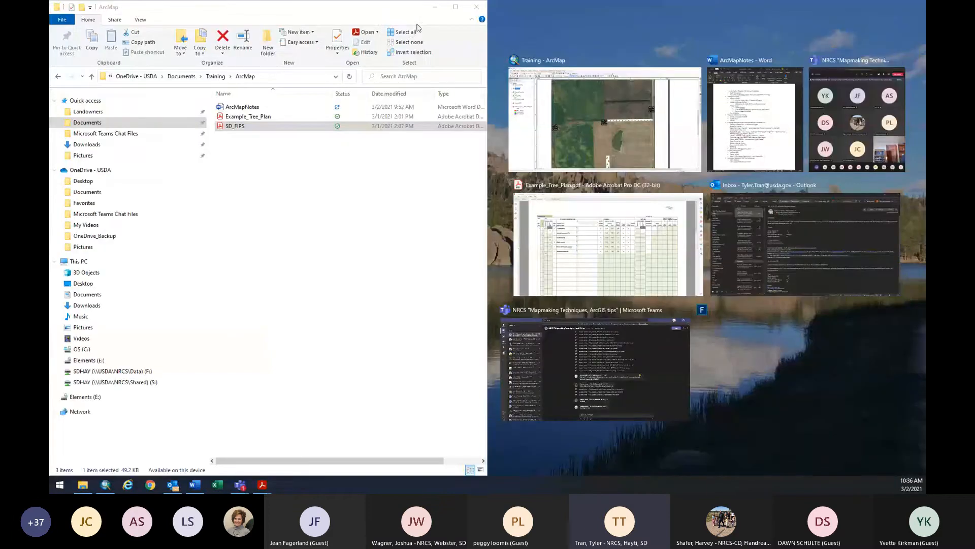
click(456, 9)
click(456, 8)
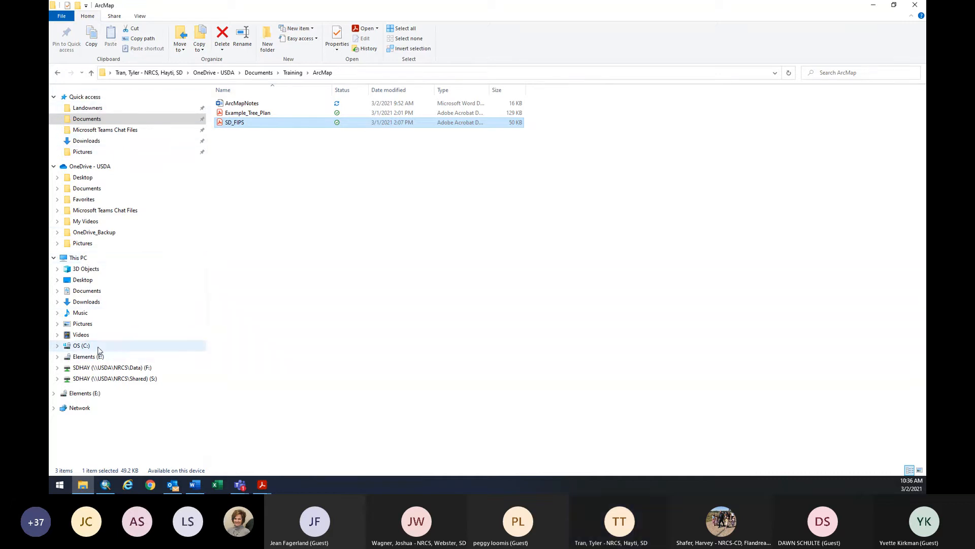
click(82, 346)
double_click(240, 120)
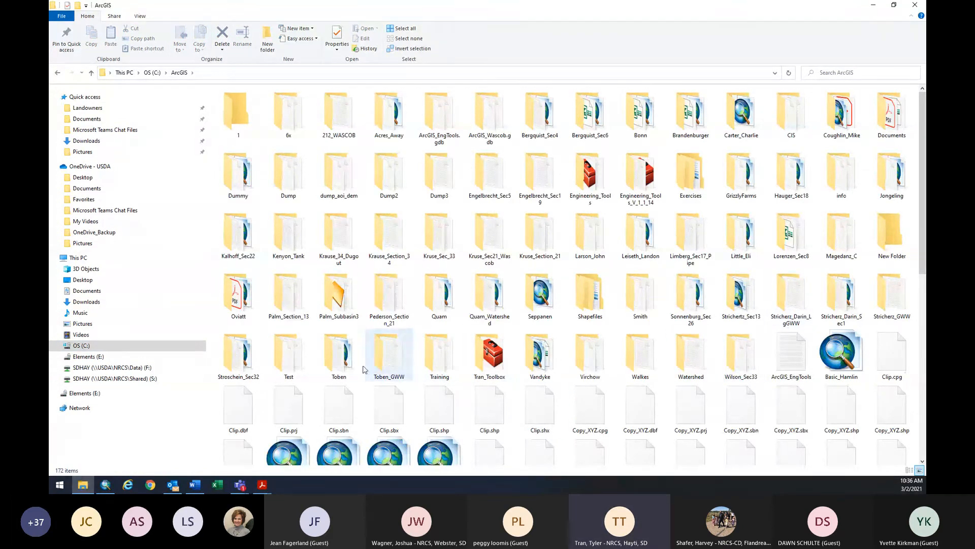
double_click(447, 372)
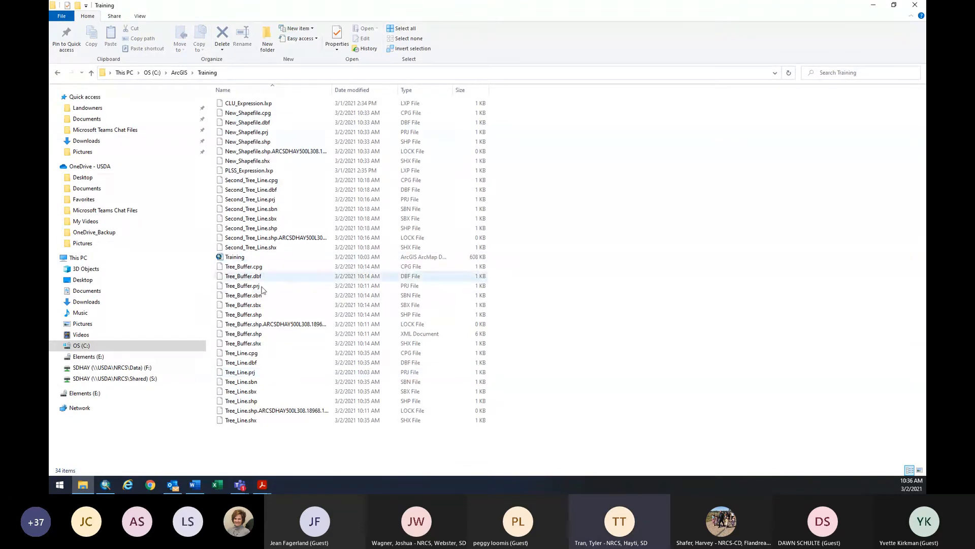
click(111, 488)
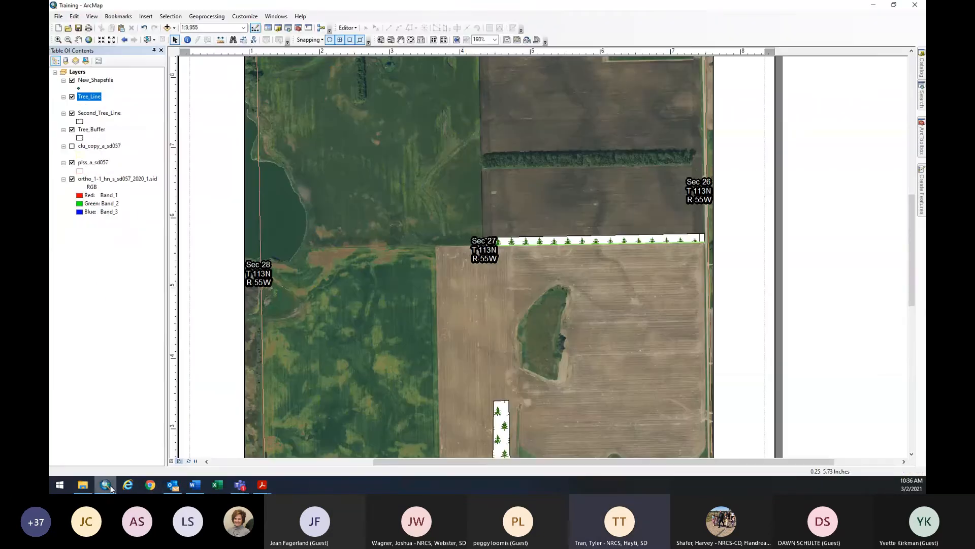
click(58, 17)
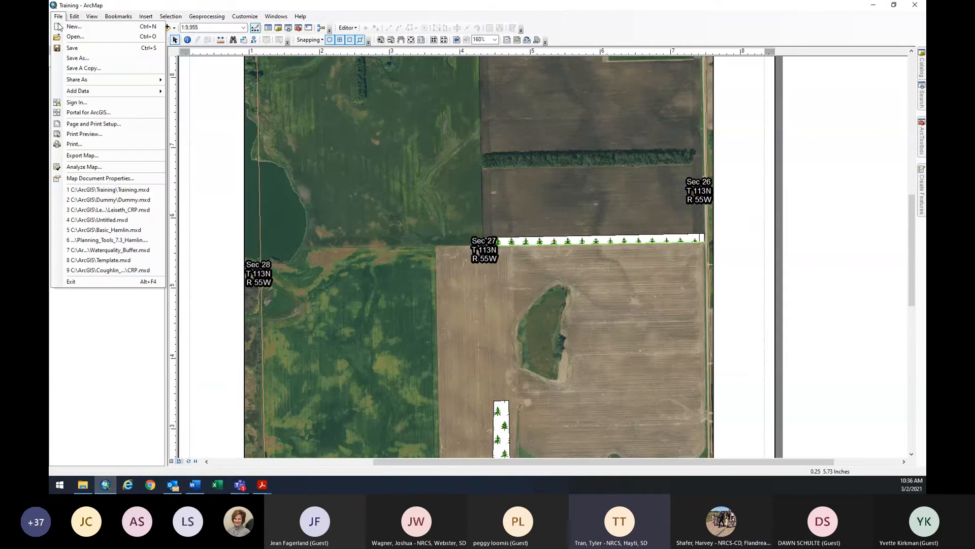
Save the Training map document and close ArcMap.
click(75, 49)
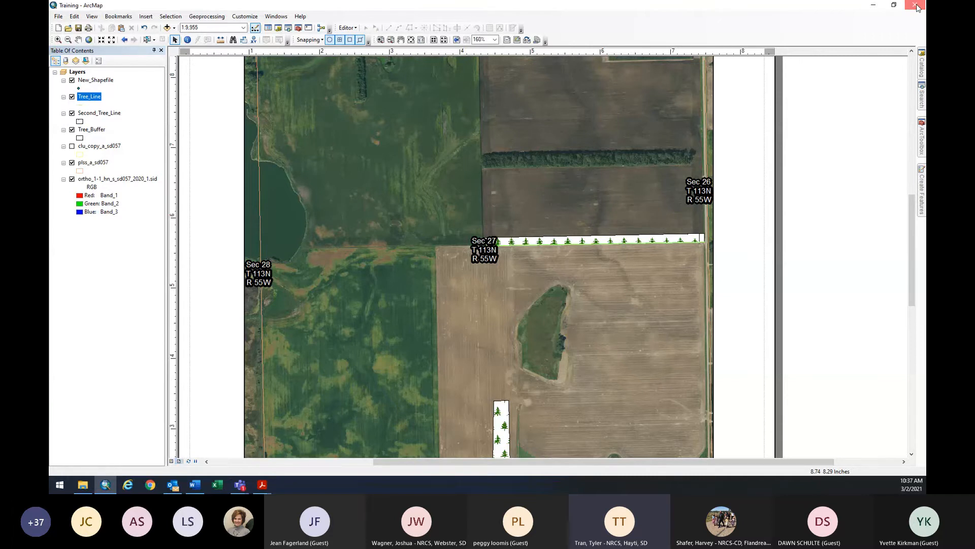
click(918, 8)
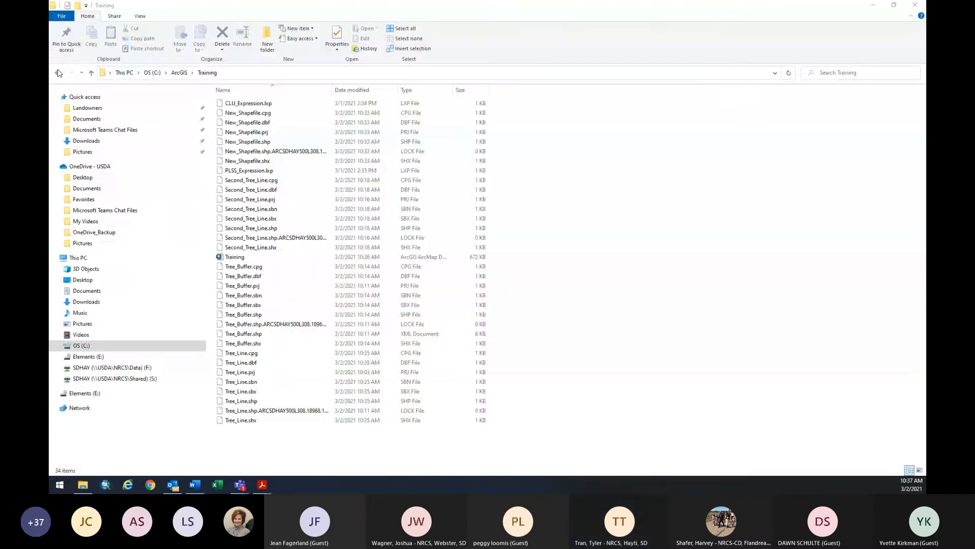
Refresh the Training folder and select all seven Tree_Line files, from Tree_Line.shx upward.
click(59, 72)
click(71, 73)
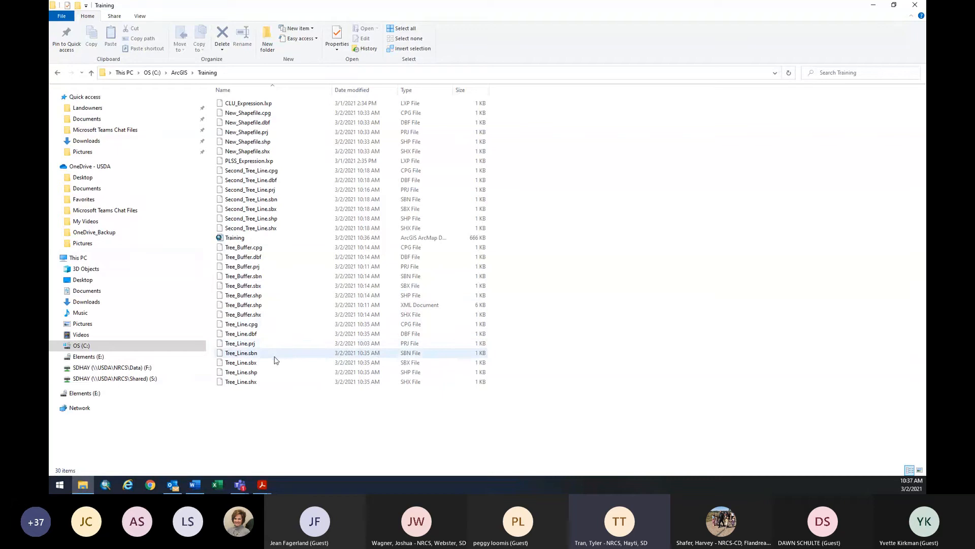
click(242, 249)
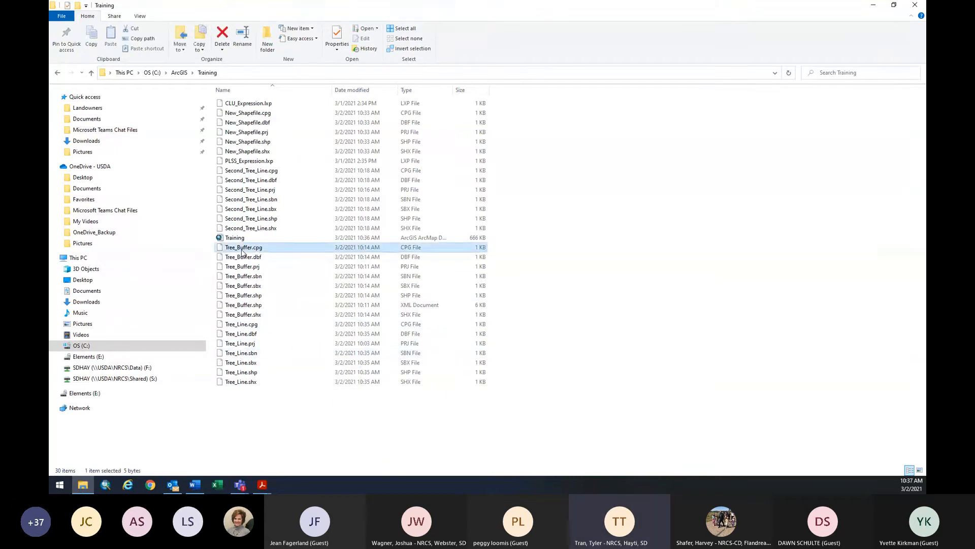
click(249, 258)
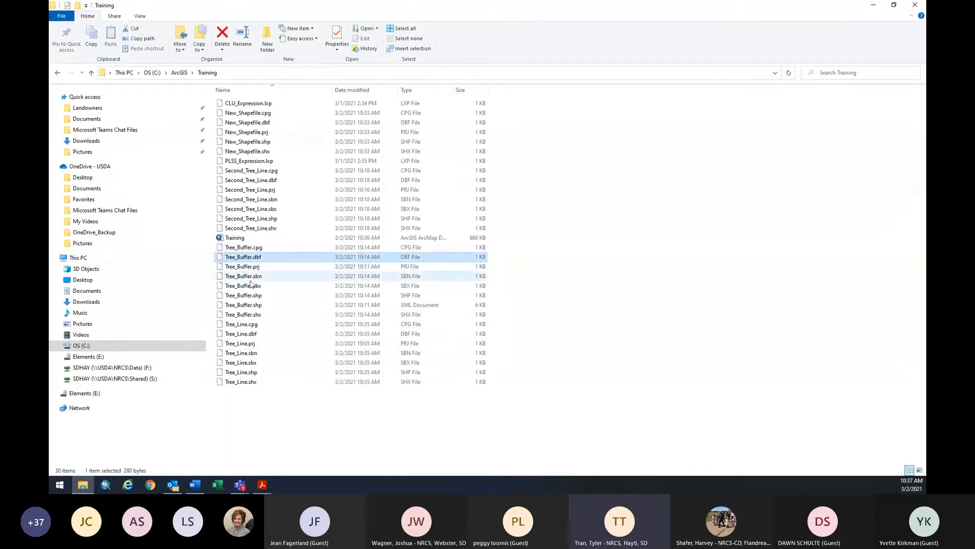
click(258, 324)
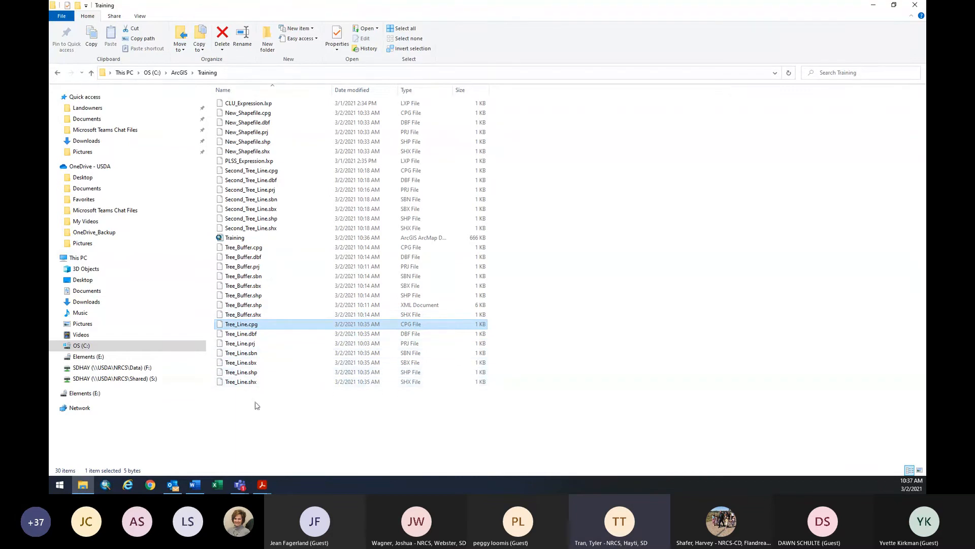
click(262, 385)
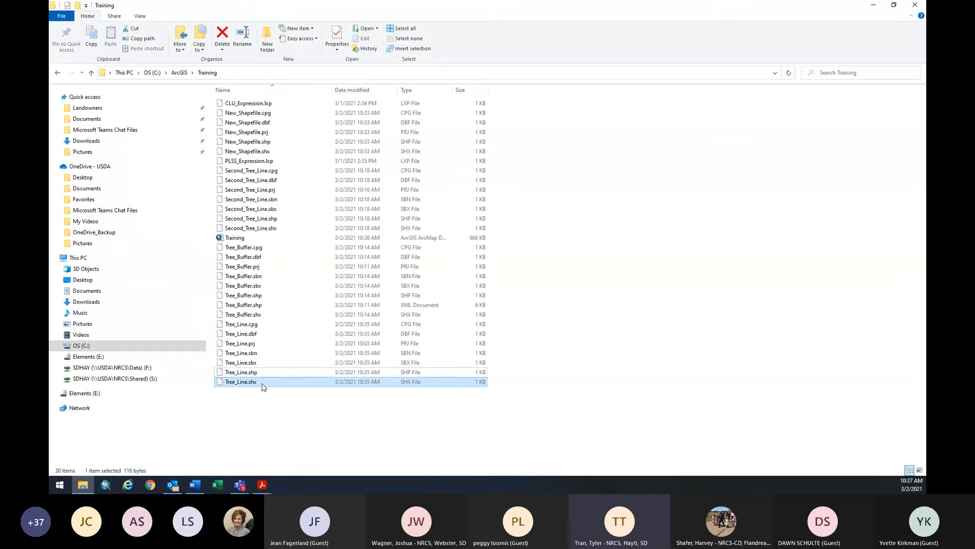
key(shift+Up)
key(shift+Up)
key(shift+Up)
key(shift+Up)
key(shift+Up)
key(shift+Up)
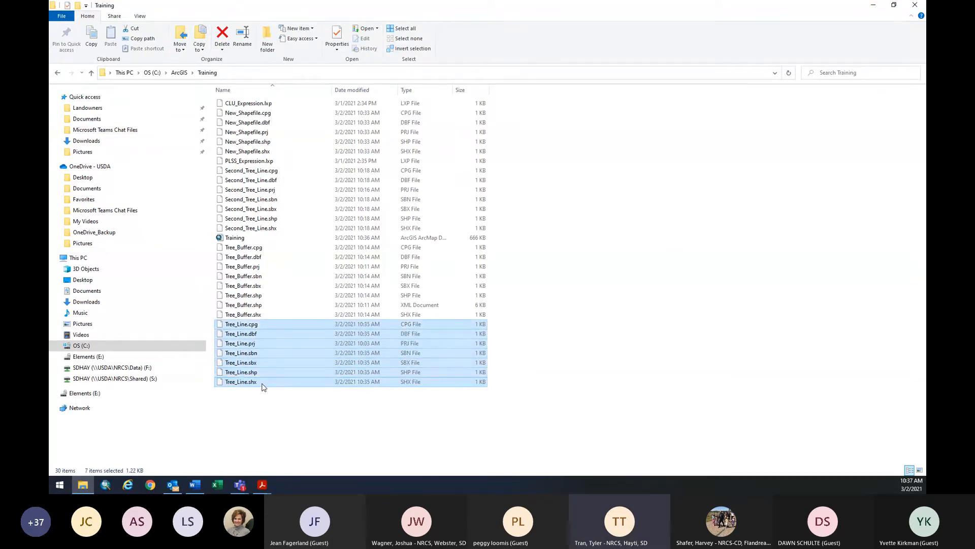
Zip the seven Tree_Line files into Training_Tree_Line.zip saved in the Downloads folder.
right_click(275, 346)
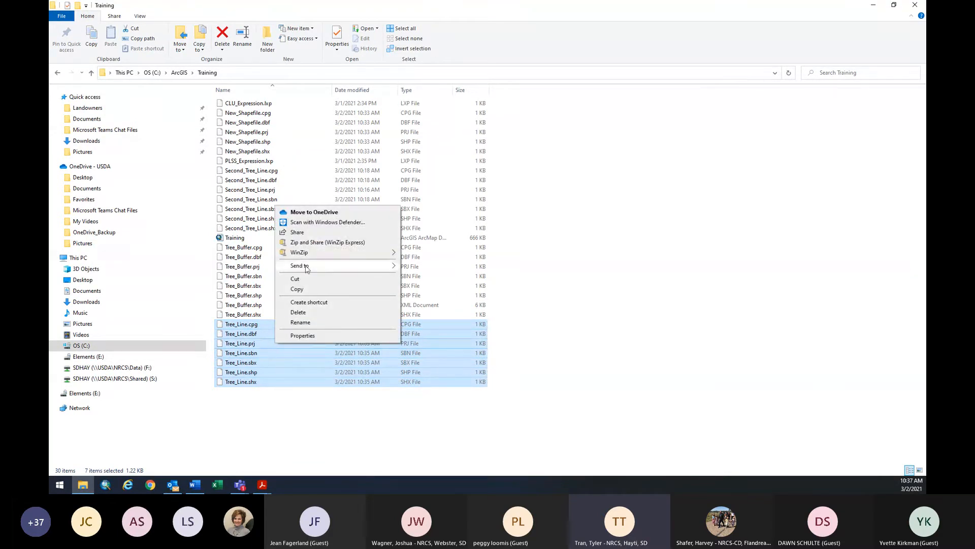
mouse_move(313, 254)
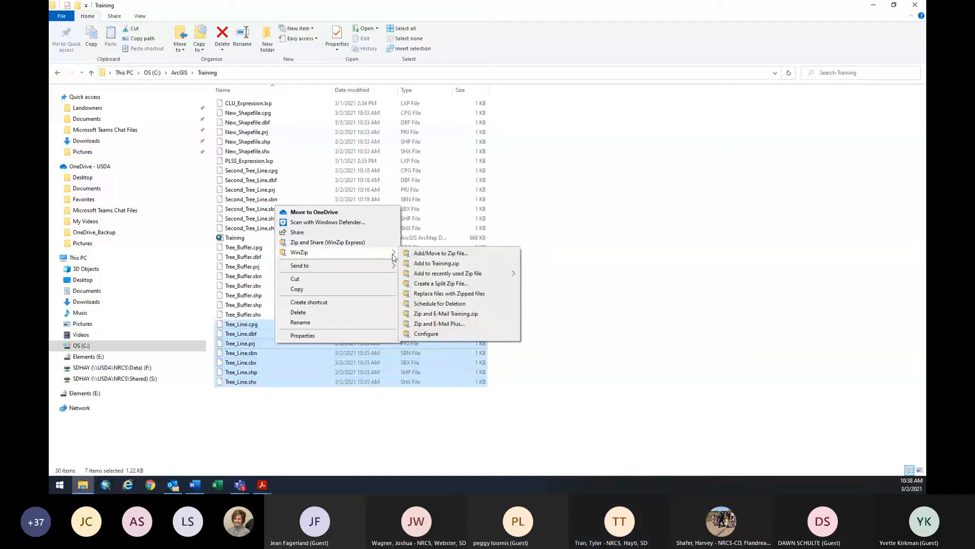
click(440, 253)
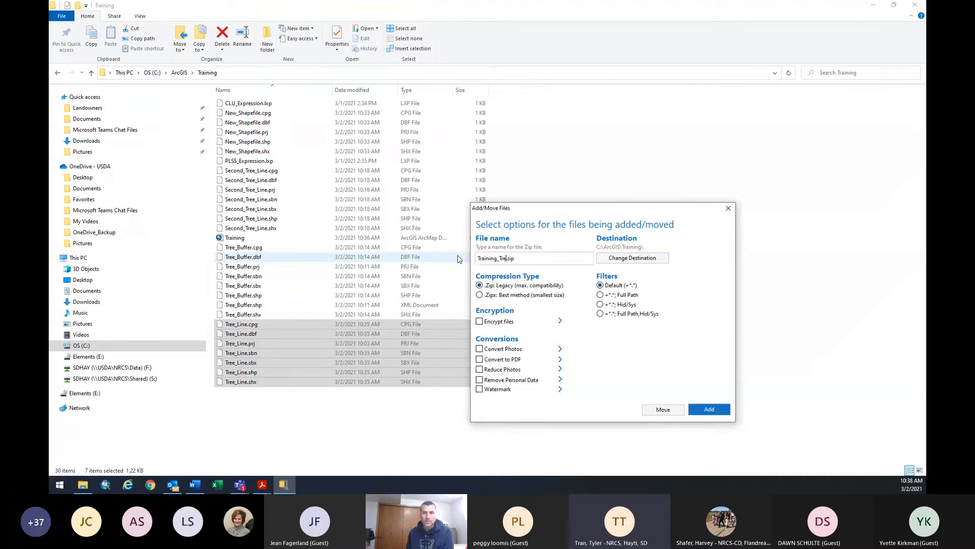
text(e_Line)
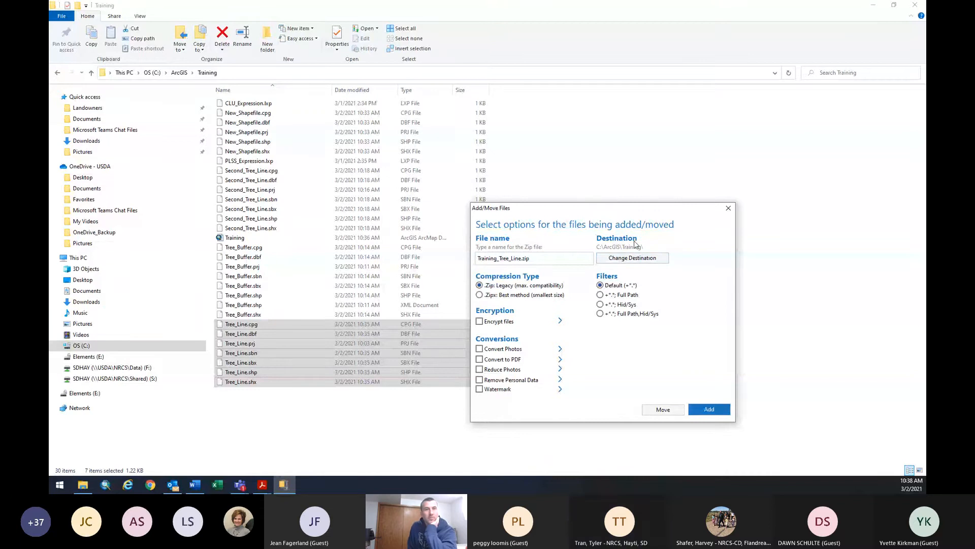
click(626, 259)
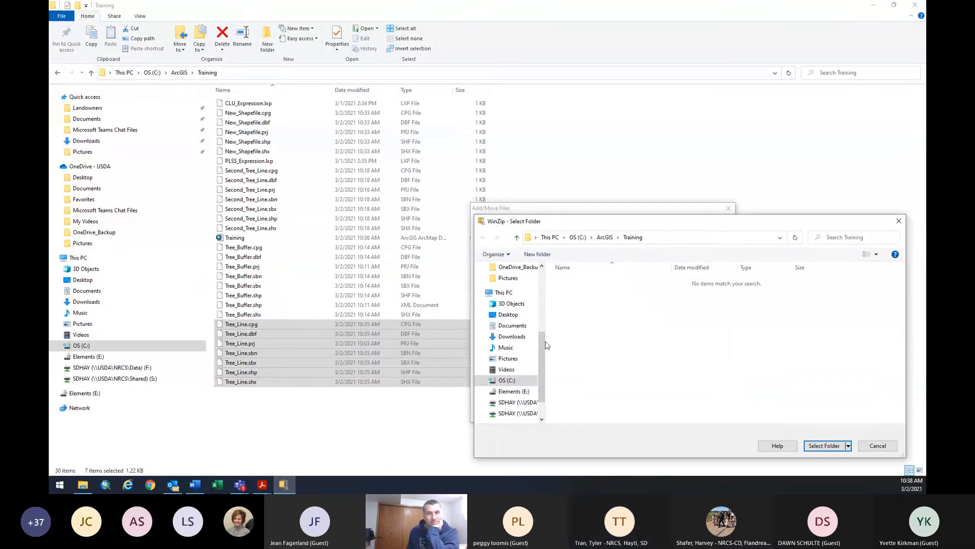
drag(544, 343, 542, 280)
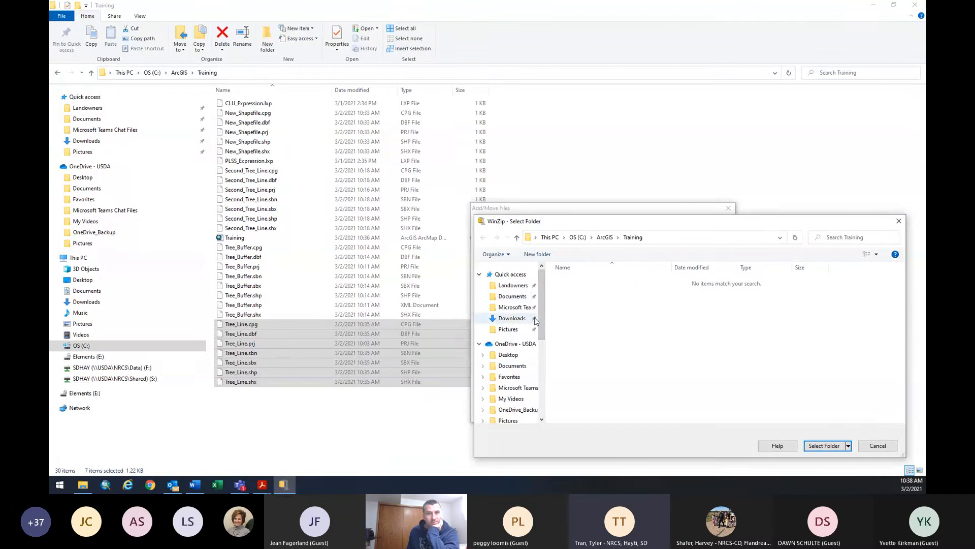
drag(542, 318, 550, 382)
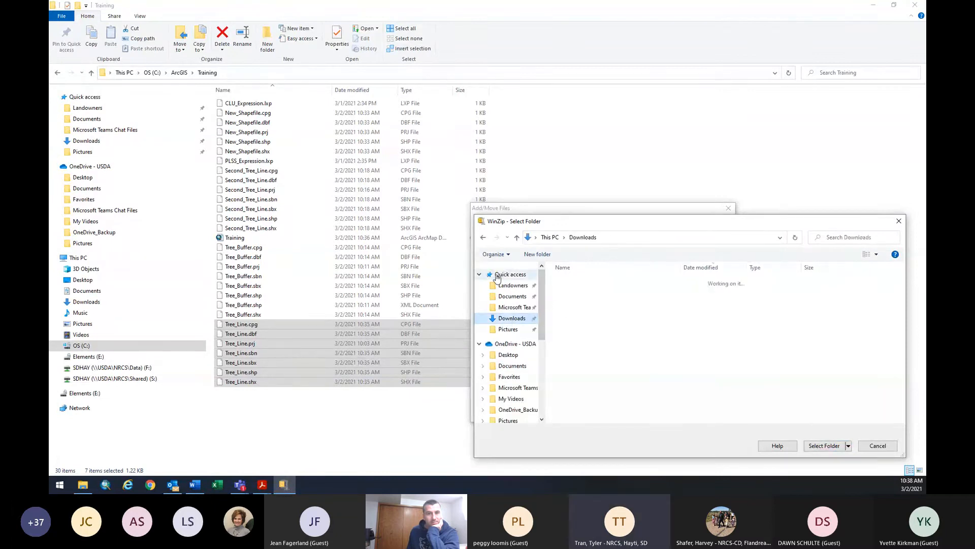
click(824, 446)
click(699, 410)
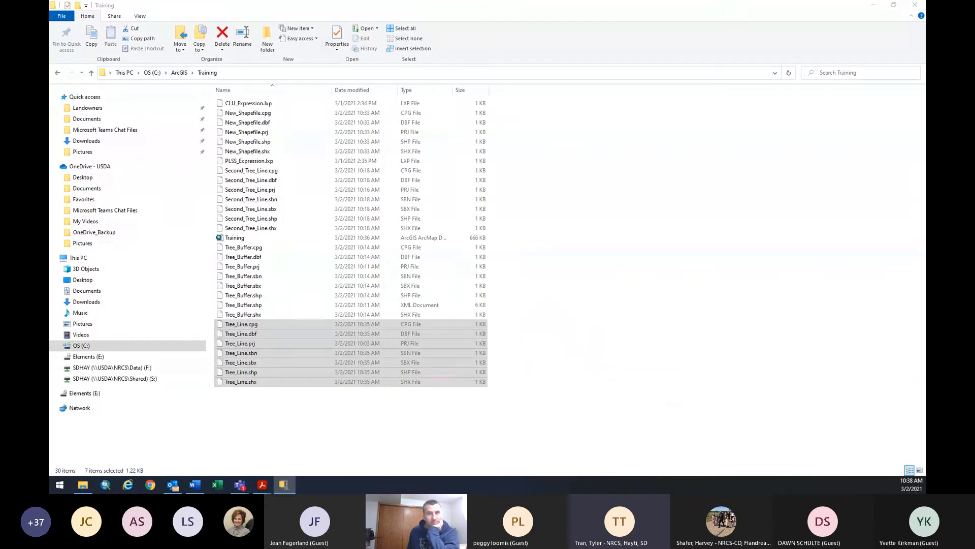
drag(974, 195, 605, 193)
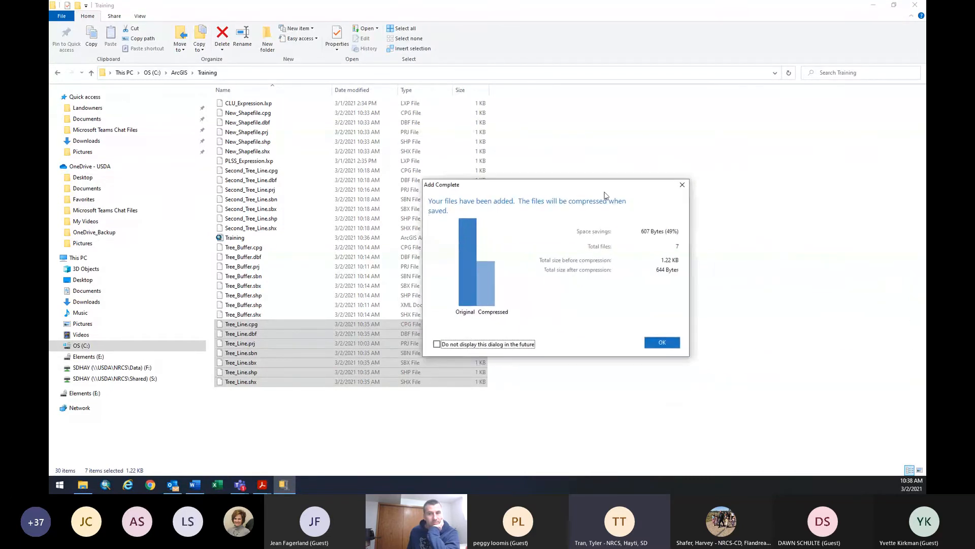
click(662, 342)
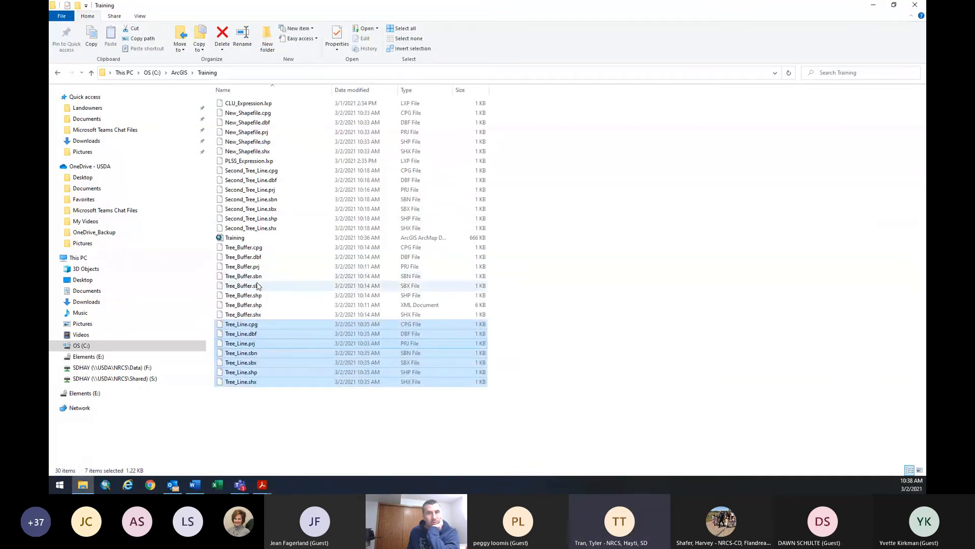
Select the eight Tree_Buffer files and compress them into a zip with Send to.
click(268, 248)
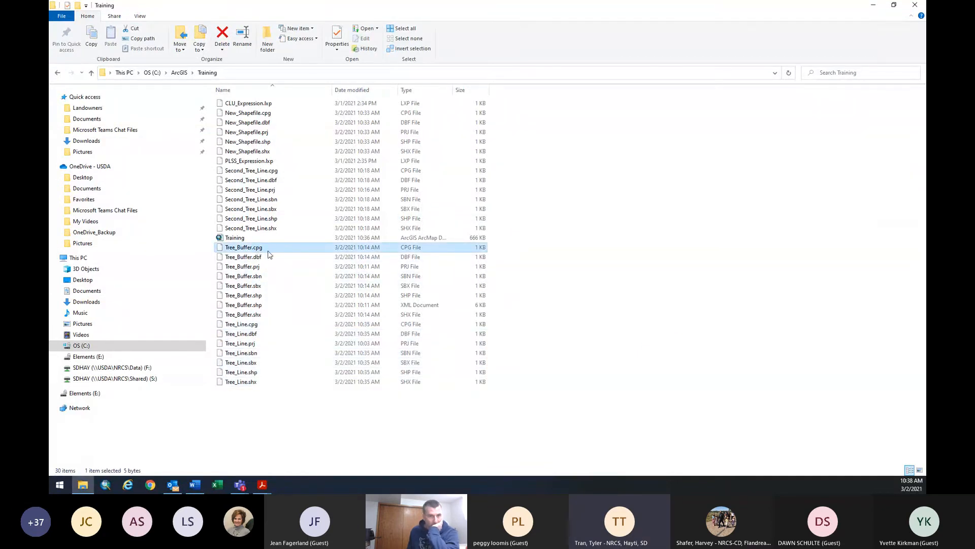
key(shift+Down)
key(shift+Down)
key(shift+Down)
key(shift+Down)
key(shift+Down)
key(shift+Down)
key(shift+Down)
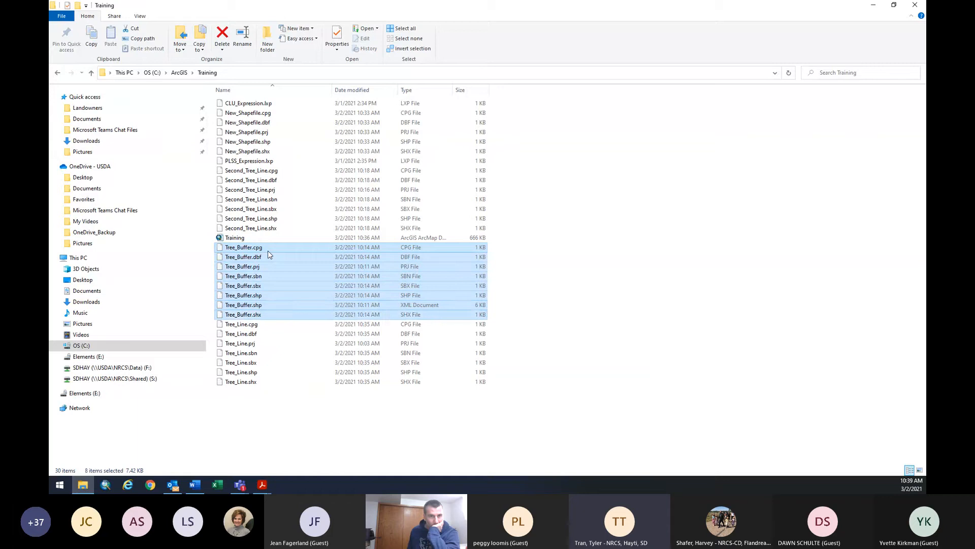
right_click(267, 251)
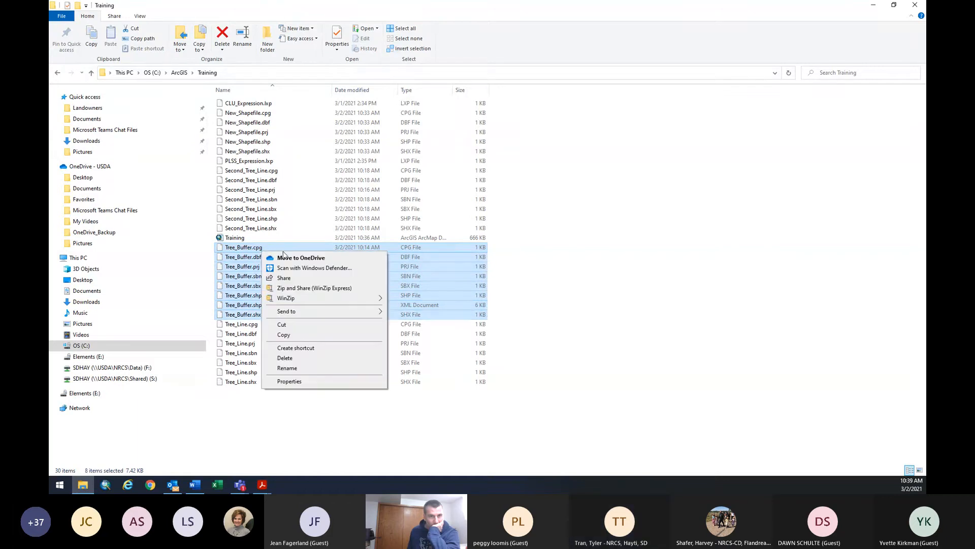
mouse_move(300, 310)
click(421, 305)
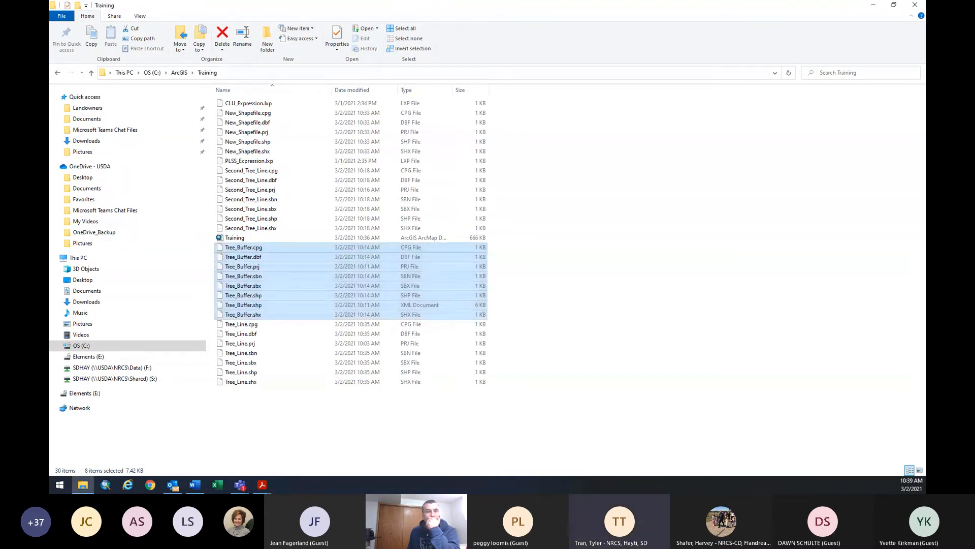
Reopen File Explorer, browse S: > PUB > shapefile updates, then return to the S: drive root.
click(915, 4)
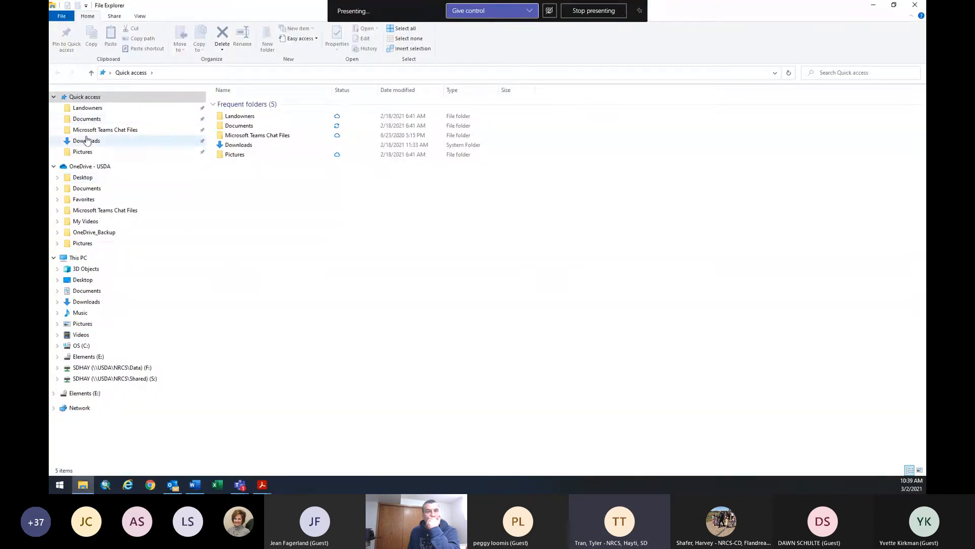
click(86, 140)
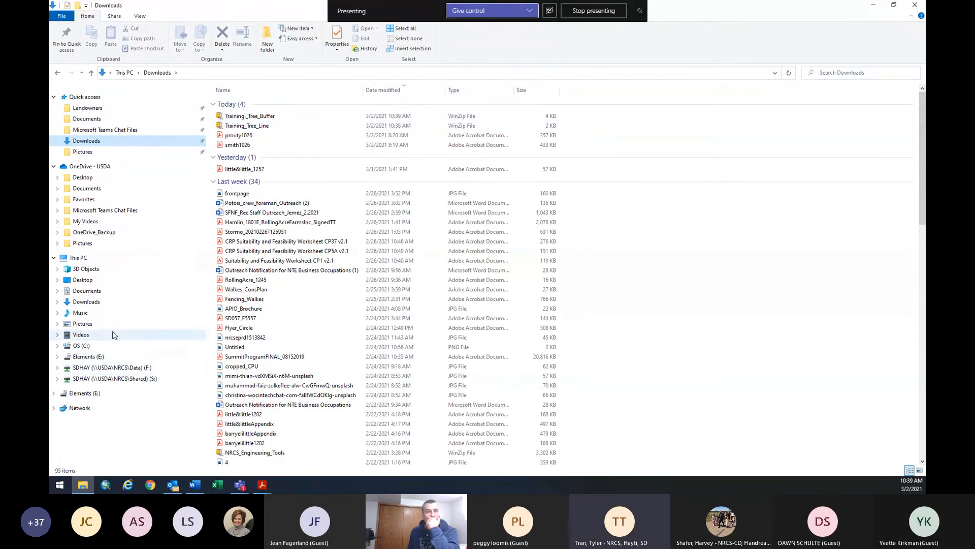
click(155, 378)
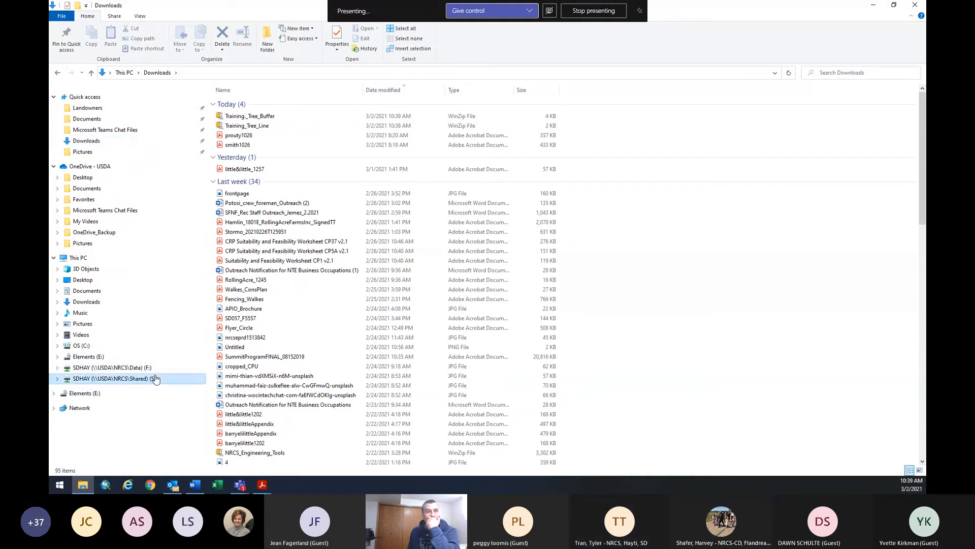
double_click(231, 133)
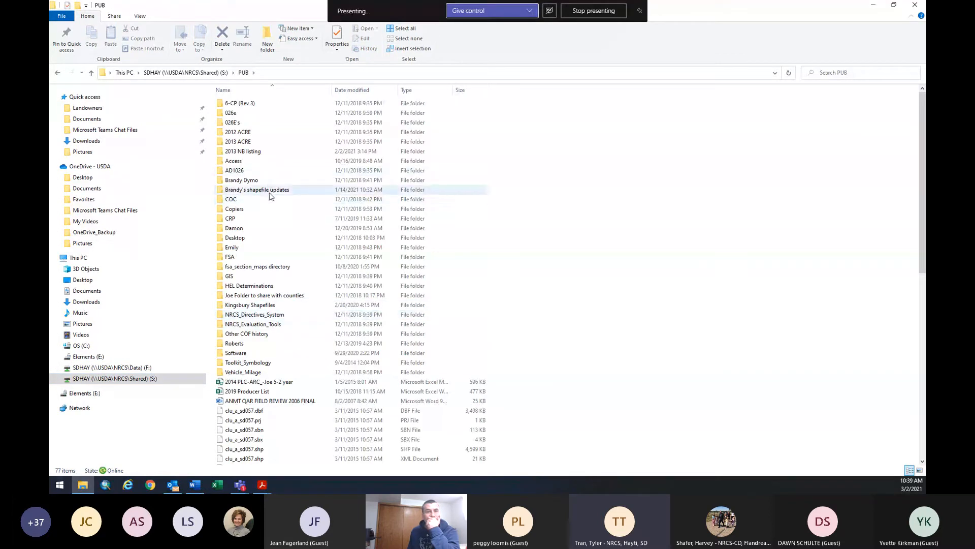
double_click(269, 192)
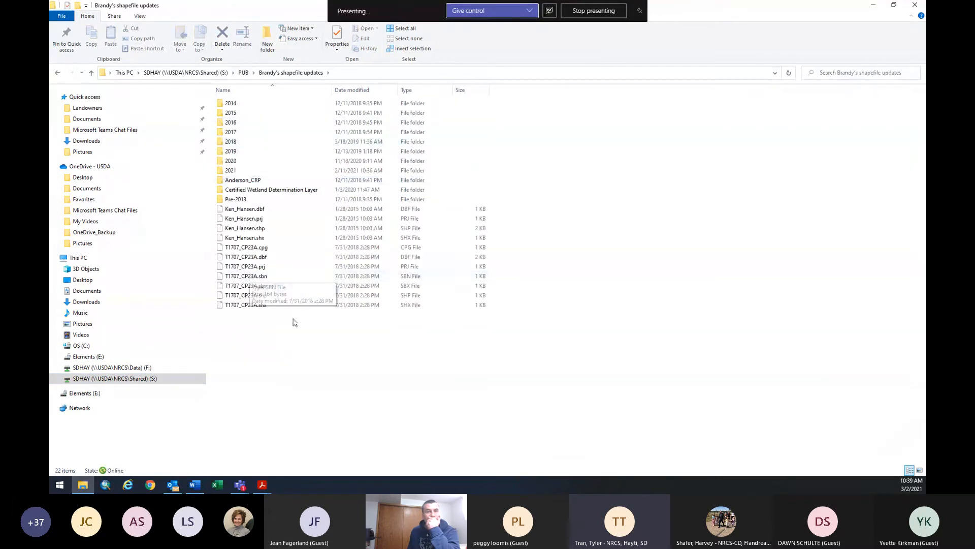
click(58, 73)
click(58, 73)
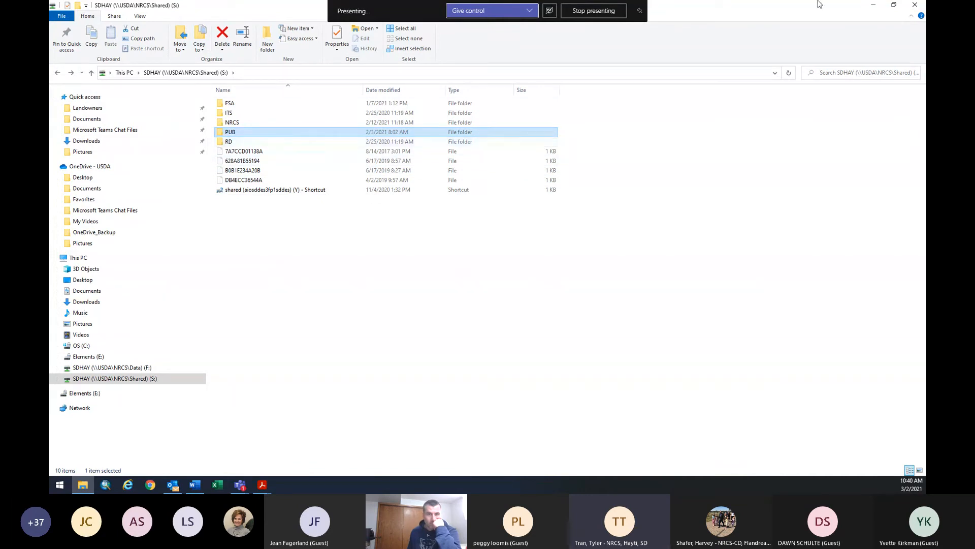
Close Explorer and open Conservation Desktop in Chrome with the CD bookmark and work account.
click(917, 5)
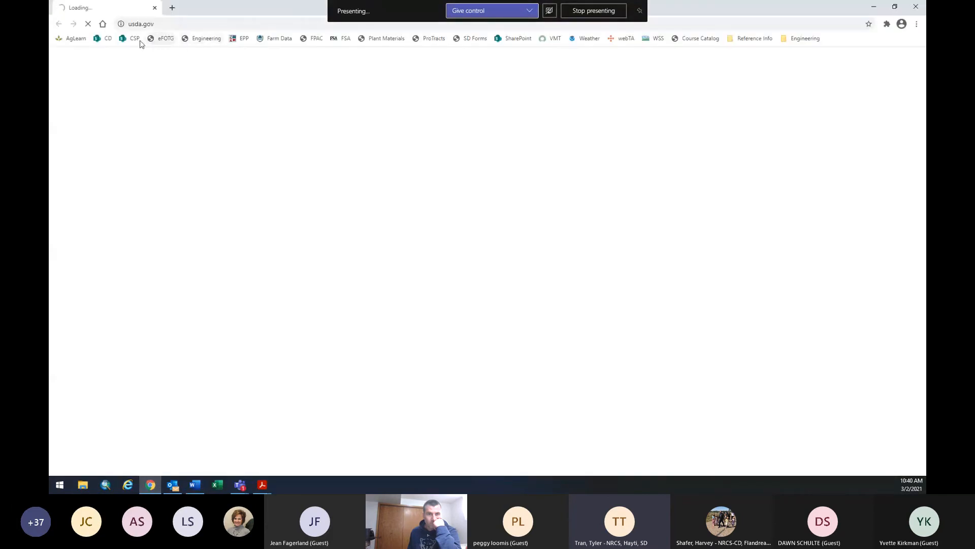
click(108, 39)
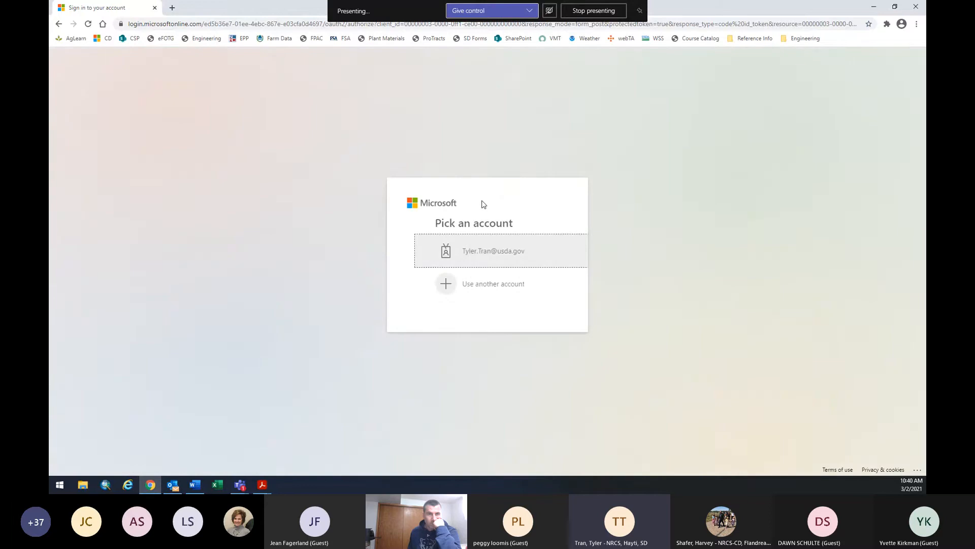
click(476, 260)
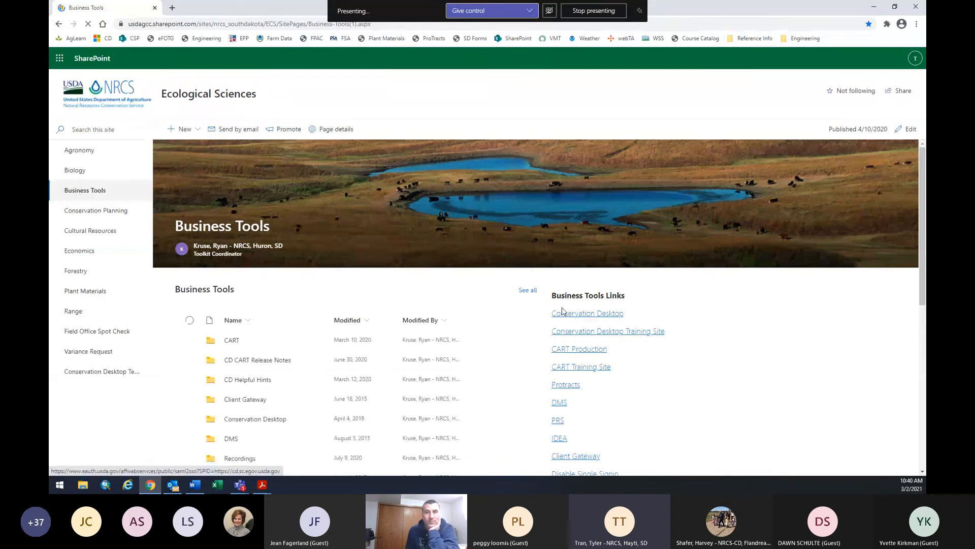
click(602, 316)
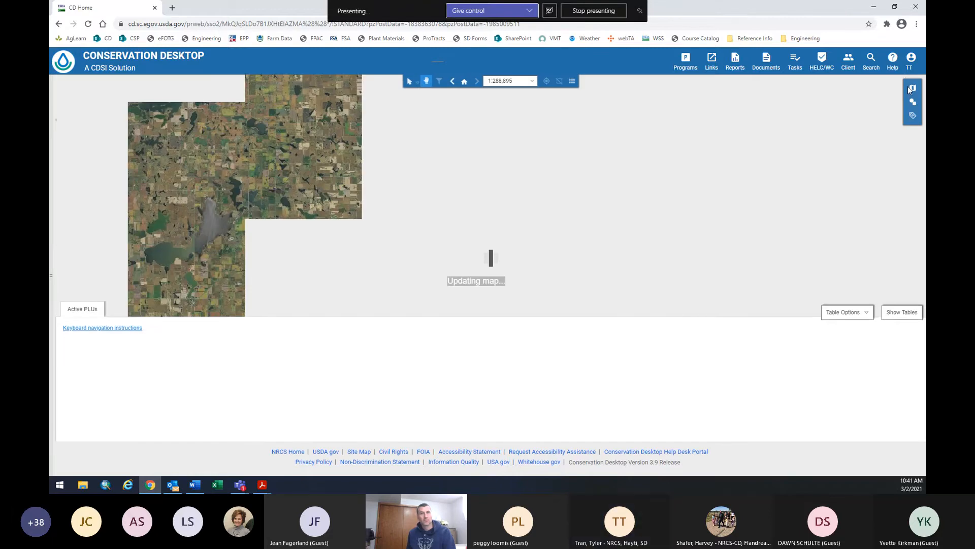
Look through the map tools panel's Draw Tools, Layer Preferences and Basemap options.
click(909, 87)
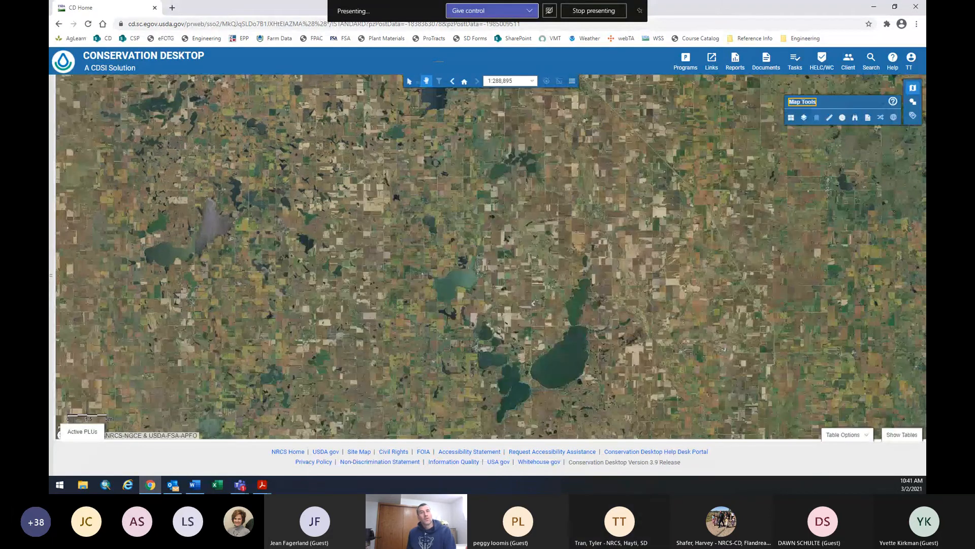
click(913, 101)
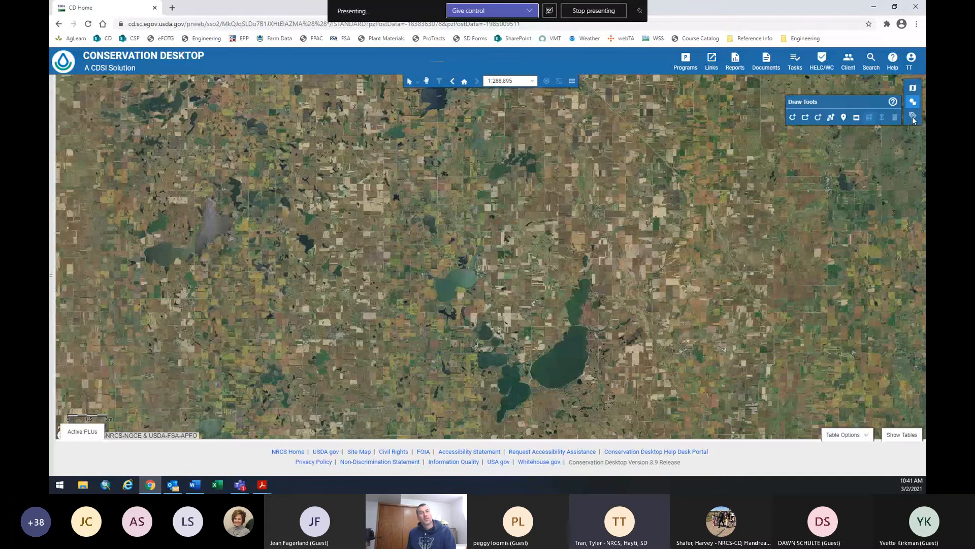
click(913, 90)
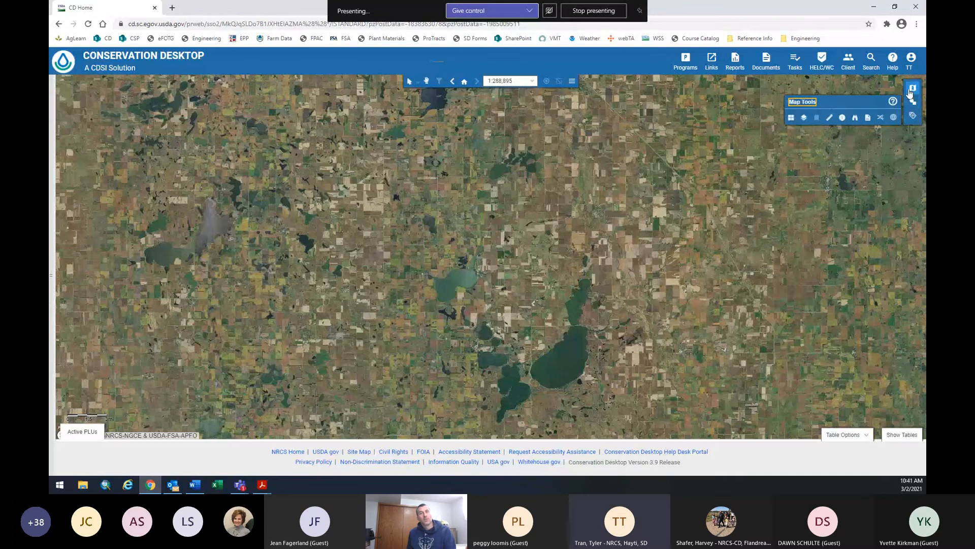
click(801, 118)
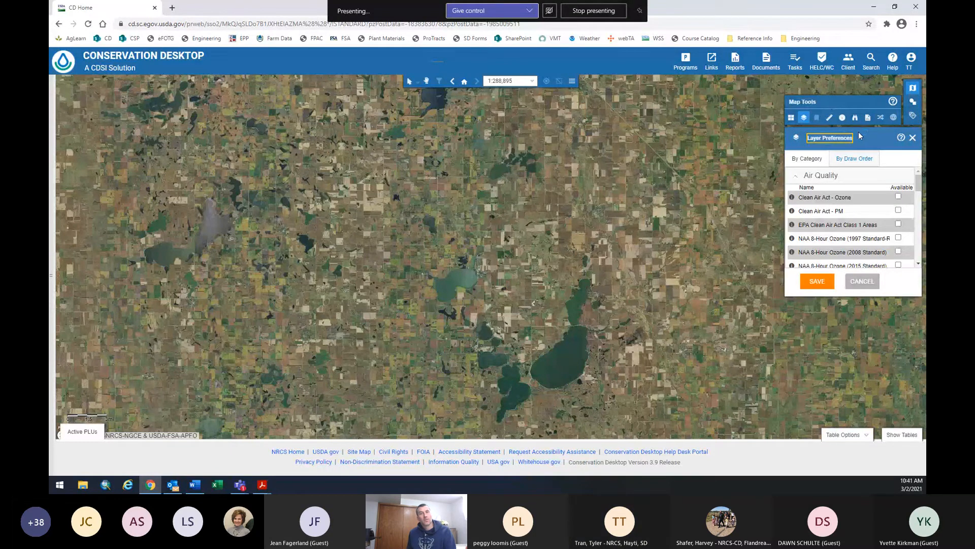
click(792, 119)
click(804, 118)
scroll(831, 177, down, 8)
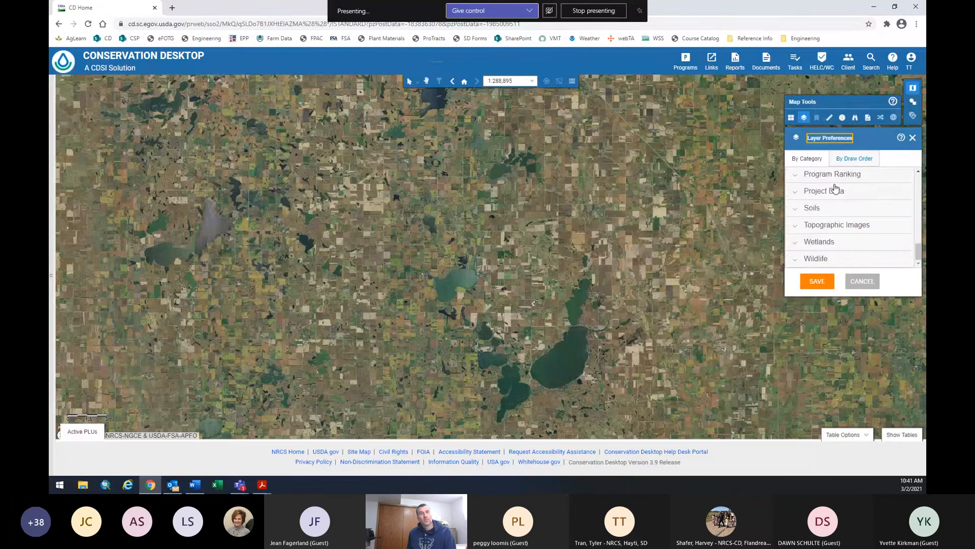
scroll(834, 186, up, 5)
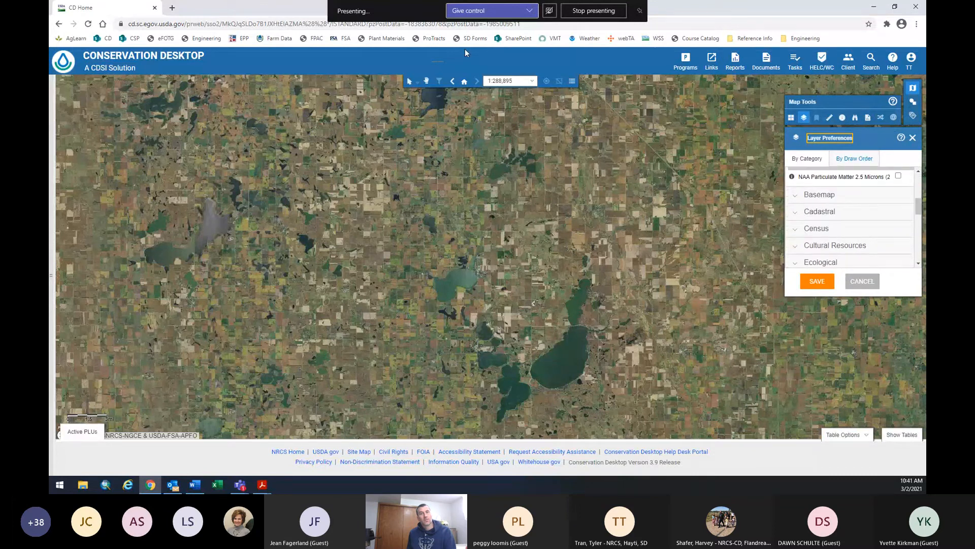
Show the Map Contents layer list and bring up the search options.
click(571, 82)
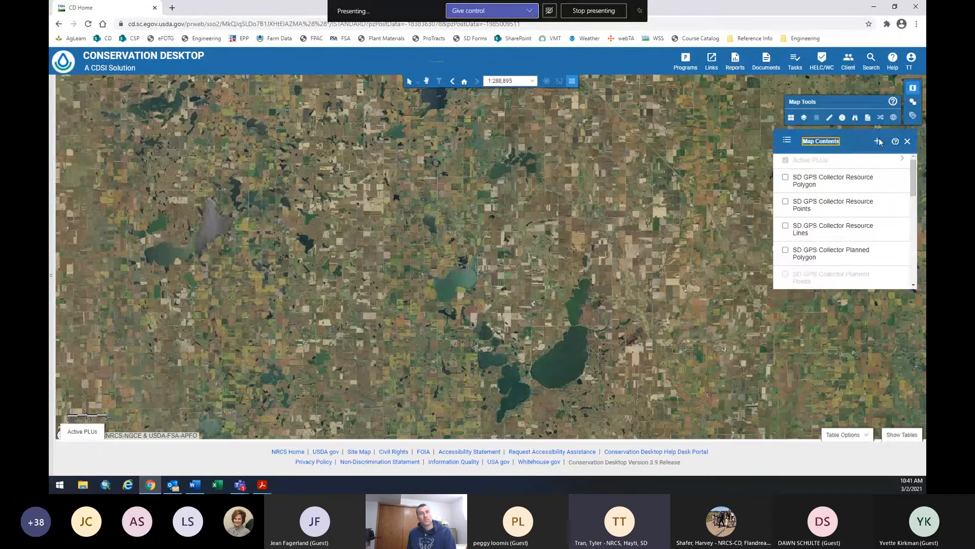
drag(914, 176, 858, 170)
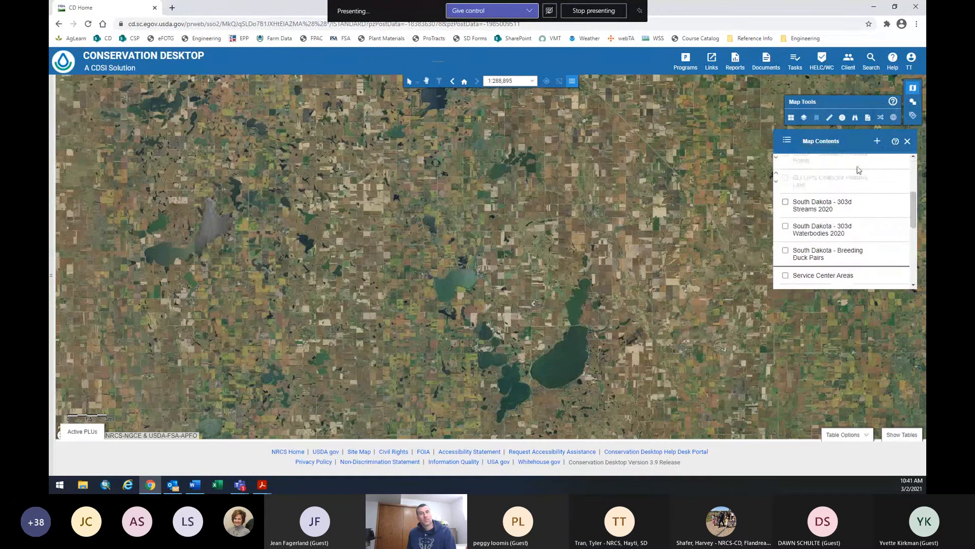
click(876, 142)
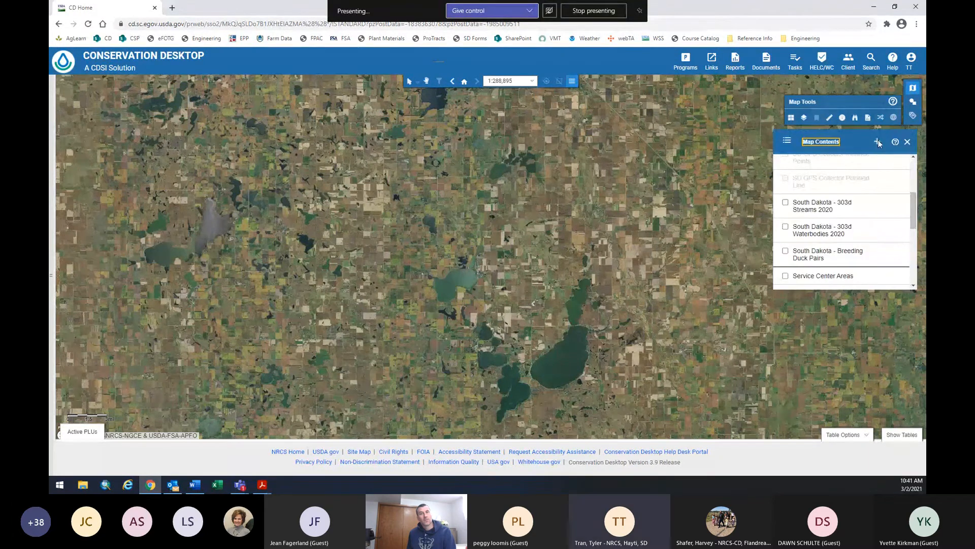
click(870, 62)
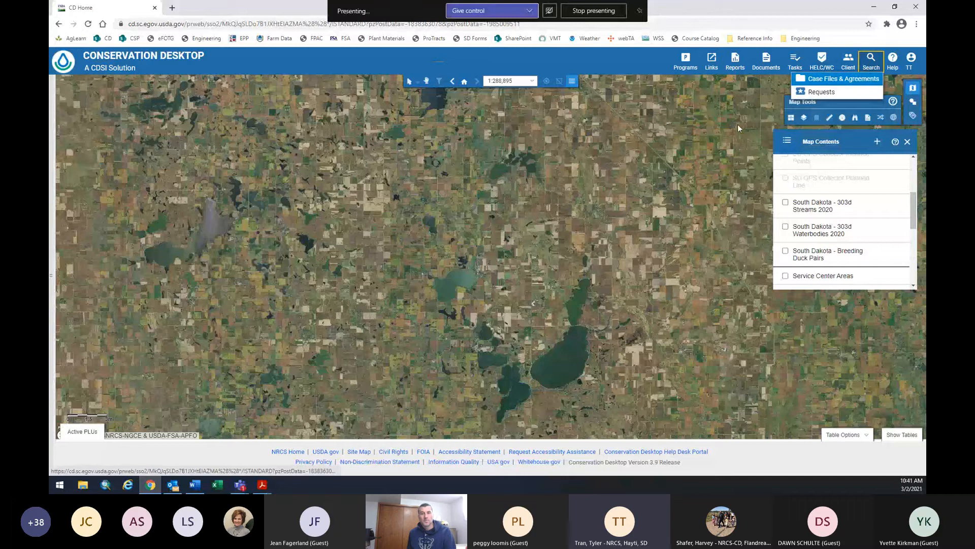
click(830, 80)
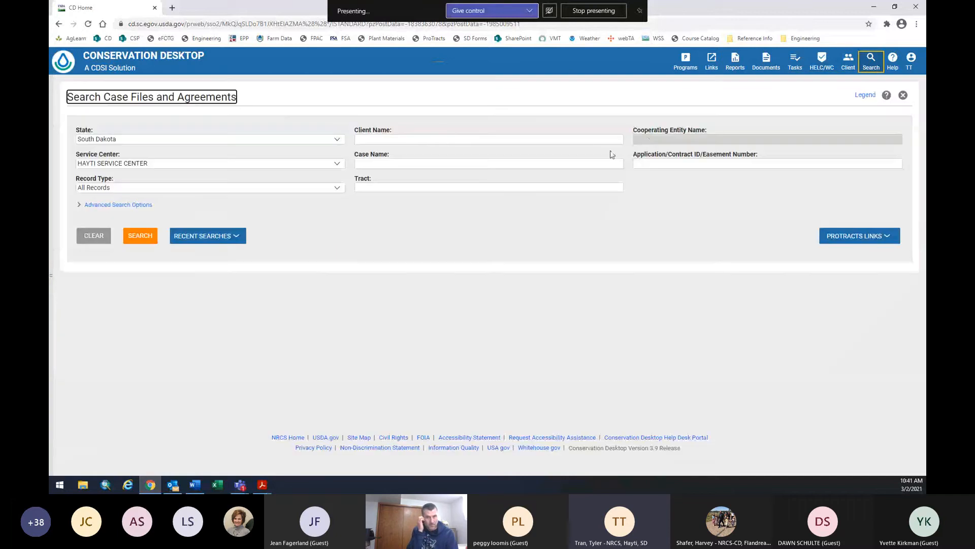
click(371, 135)
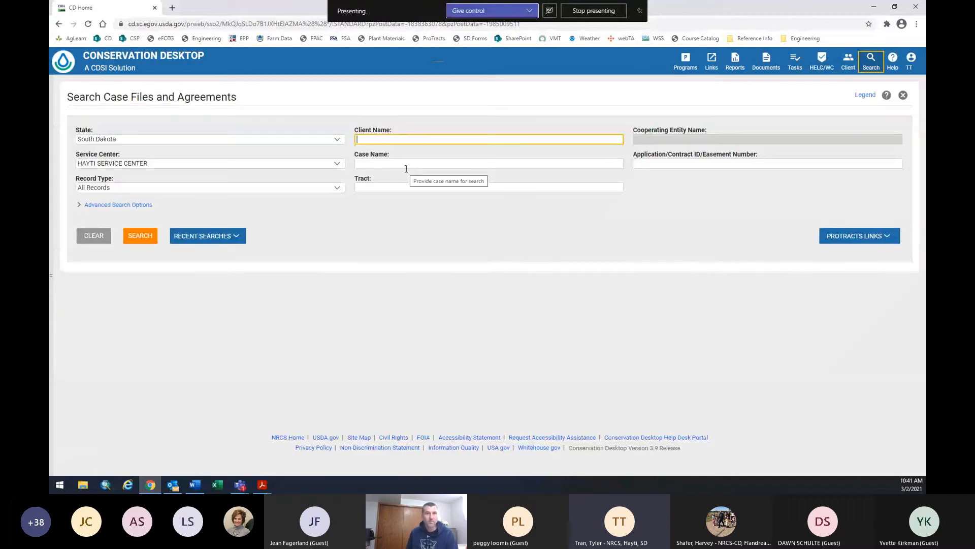
text(little)
key(Return)
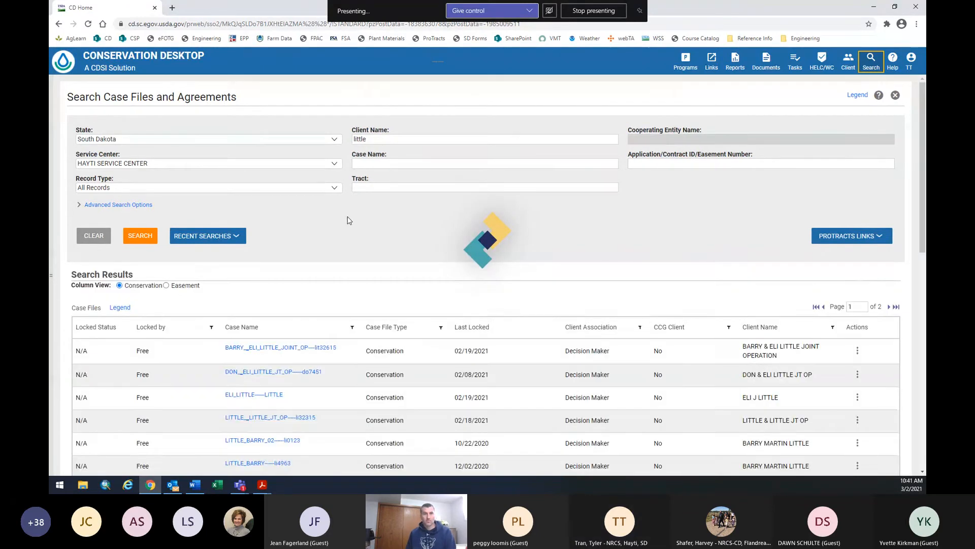
scroll(542, 185, down, 6)
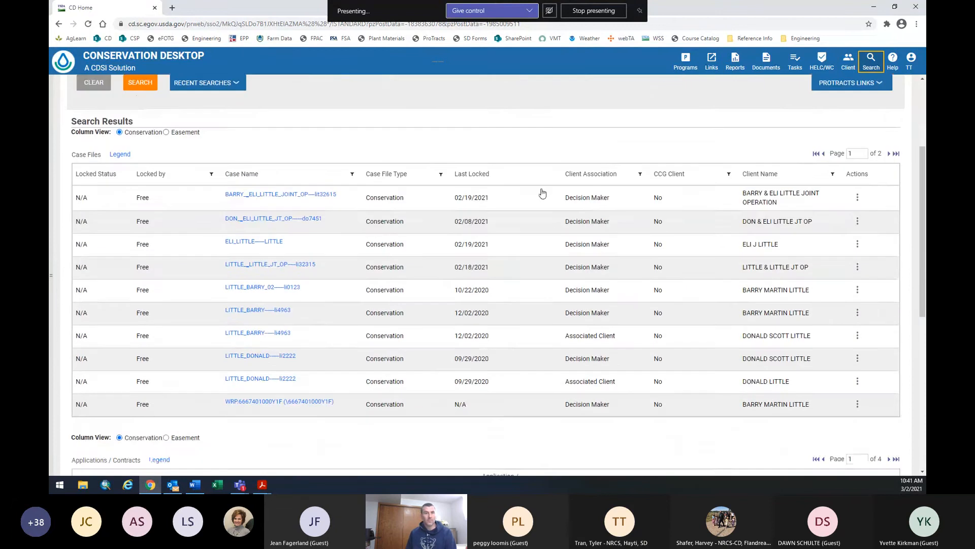
scroll(553, 280, down, 1)
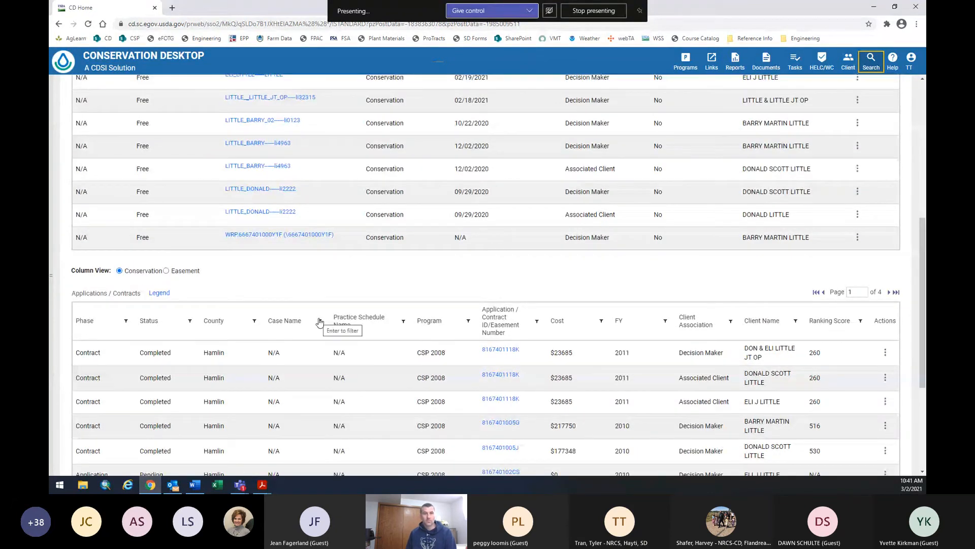
scroll(298, 317, down, 1)
scroll(297, 317, up, 4)
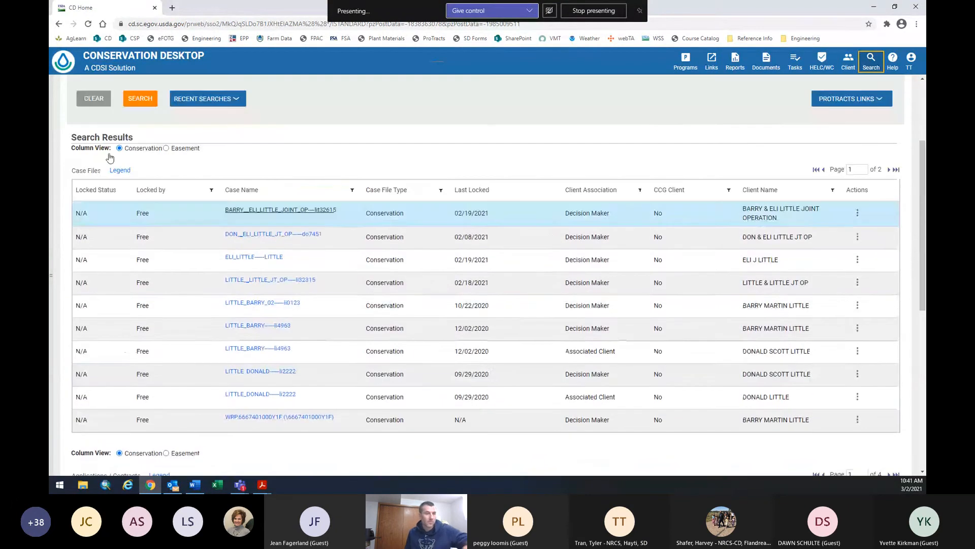
scroll(376, 284, up, 3)
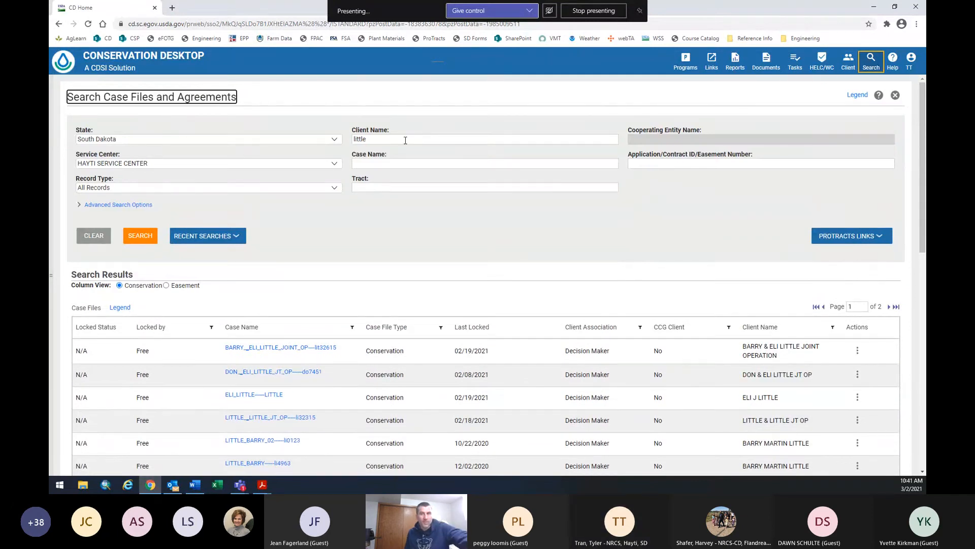
drag(403, 139, 328, 141)
text(dummy)
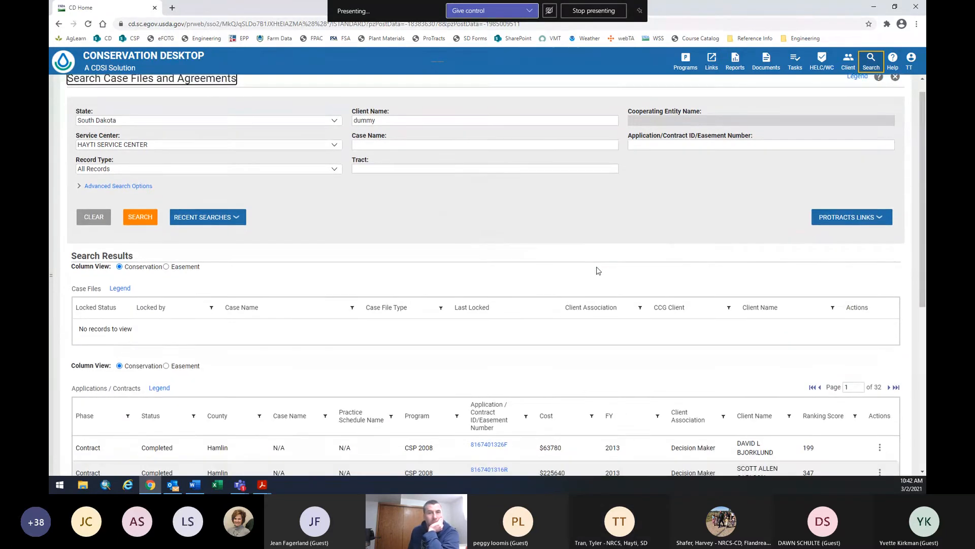
click(895, 95)
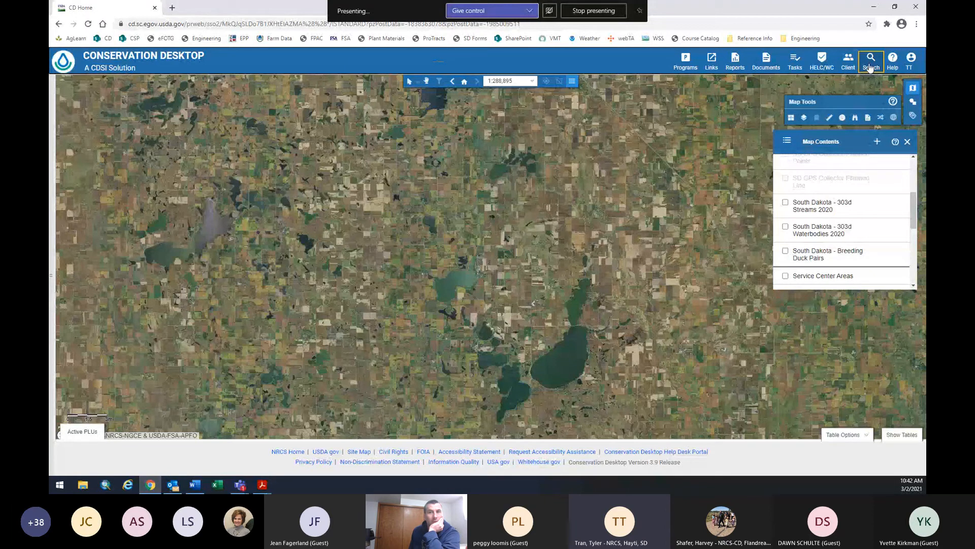
Zoom the map to 1:144,447 on the lakes, close Map Contents, then close Chrome.
scroll(833, 203, up, 3)
scroll(427, 228, down, 1)
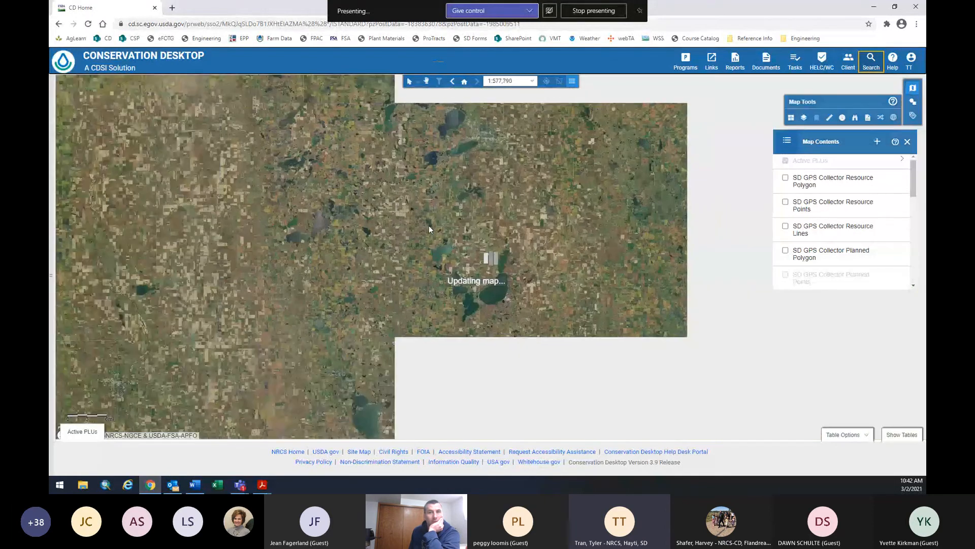
scroll(453, 289, up, 1)
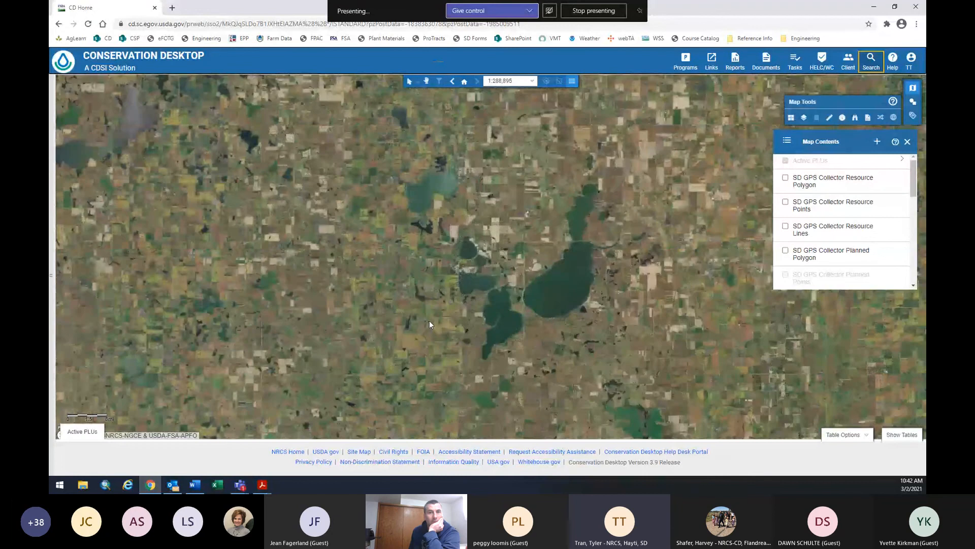
scroll(429, 324, up, 1)
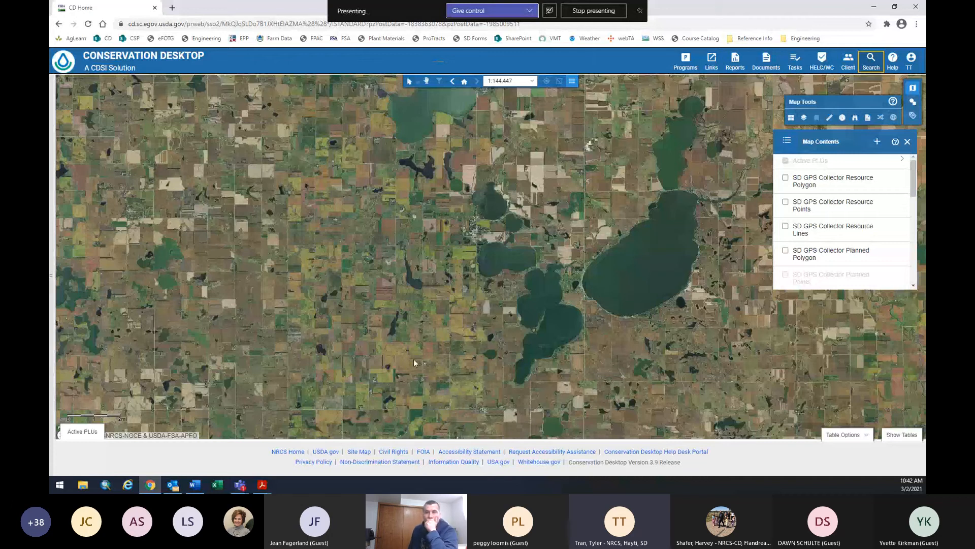
click(907, 142)
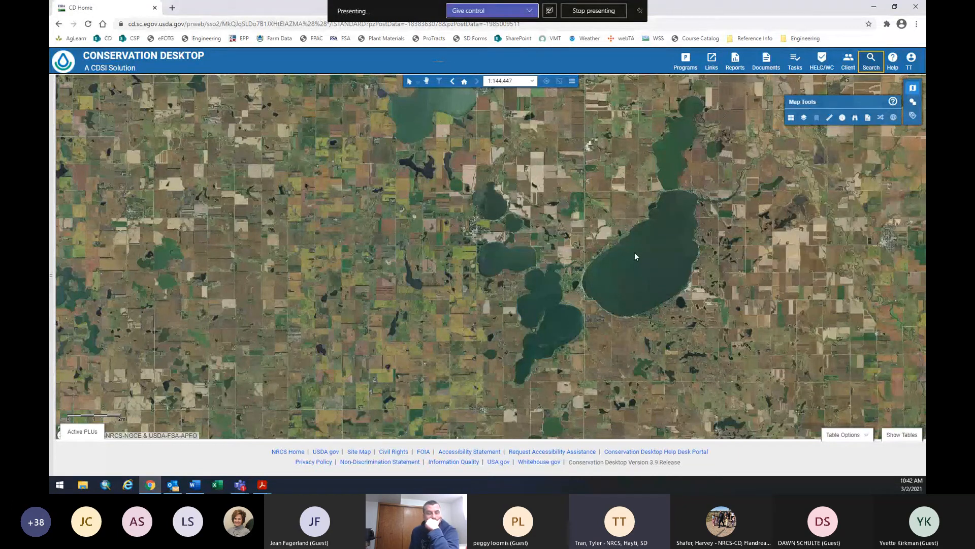
scroll(543, 226, up, 1)
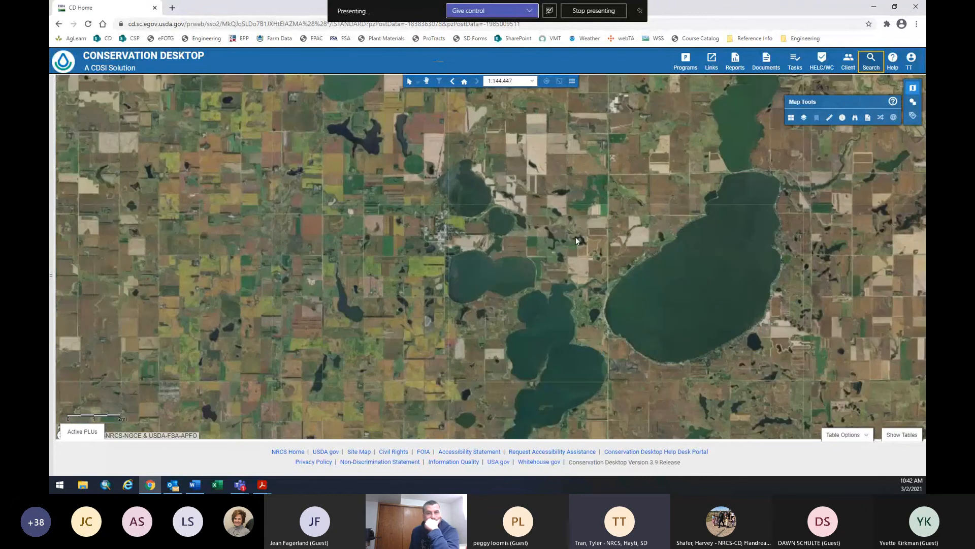
scroll(521, 253, down, 1)
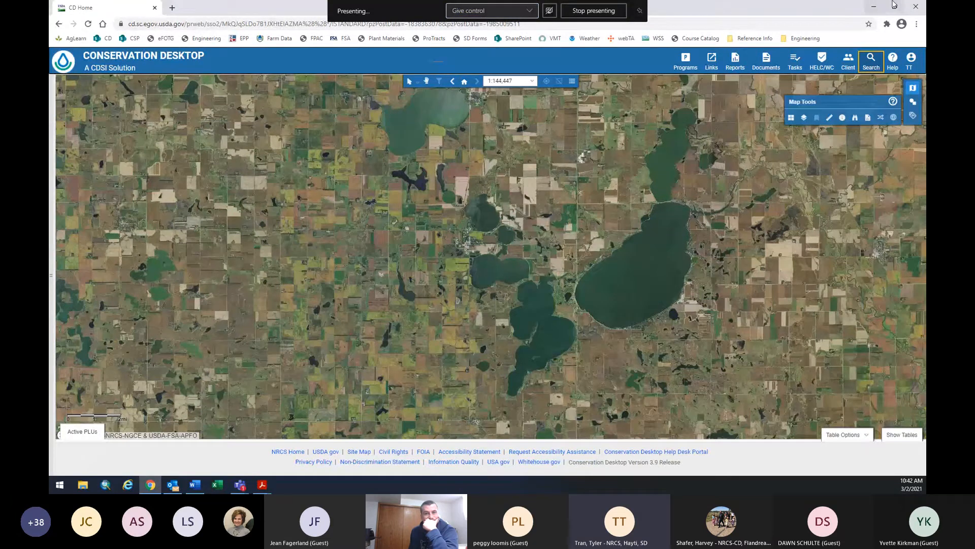
click(920, 7)
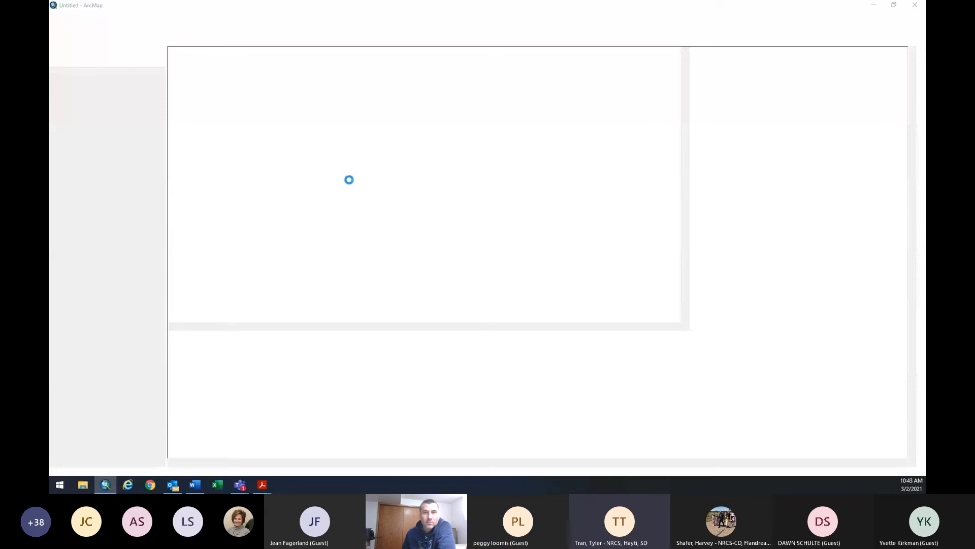
Reopen the Training map and browse Add Data to soils > soil_sd057 > spatial.
click(448, 175)
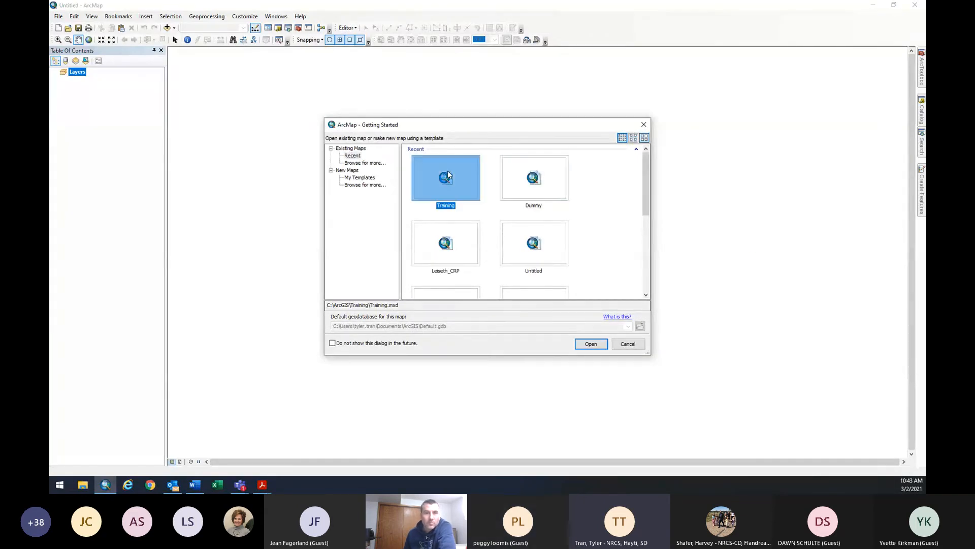
double_click(448, 176)
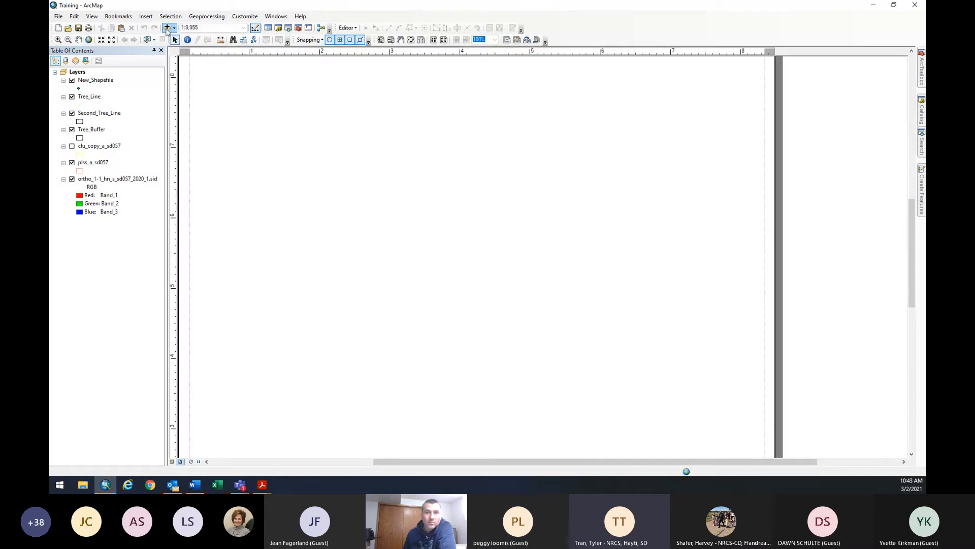
click(167, 28)
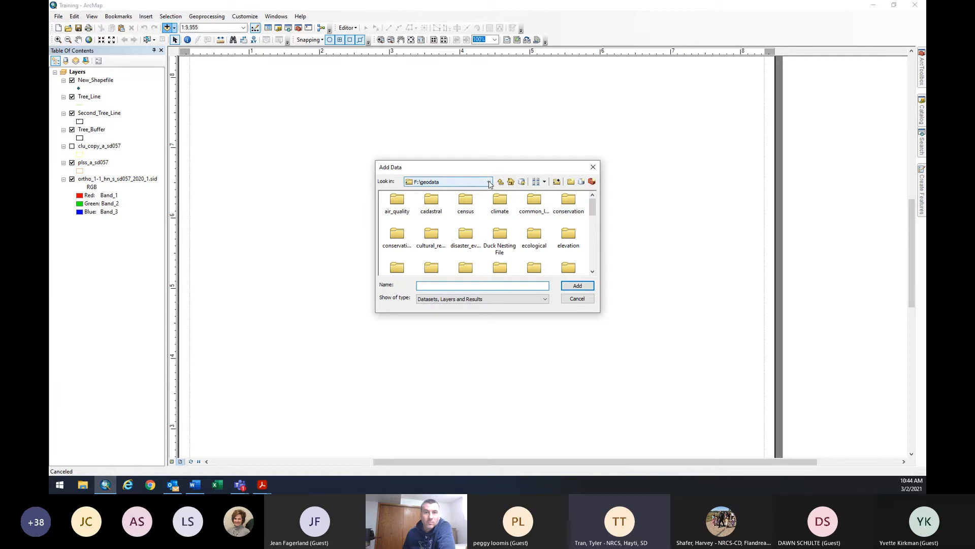
scroll(494, 203, down, 1)
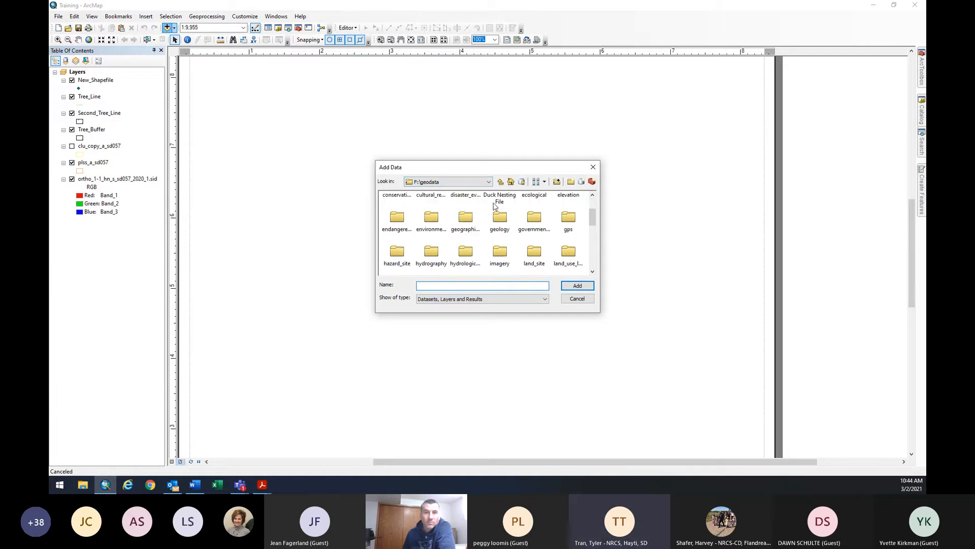
scroll(494, 206, down, 3)
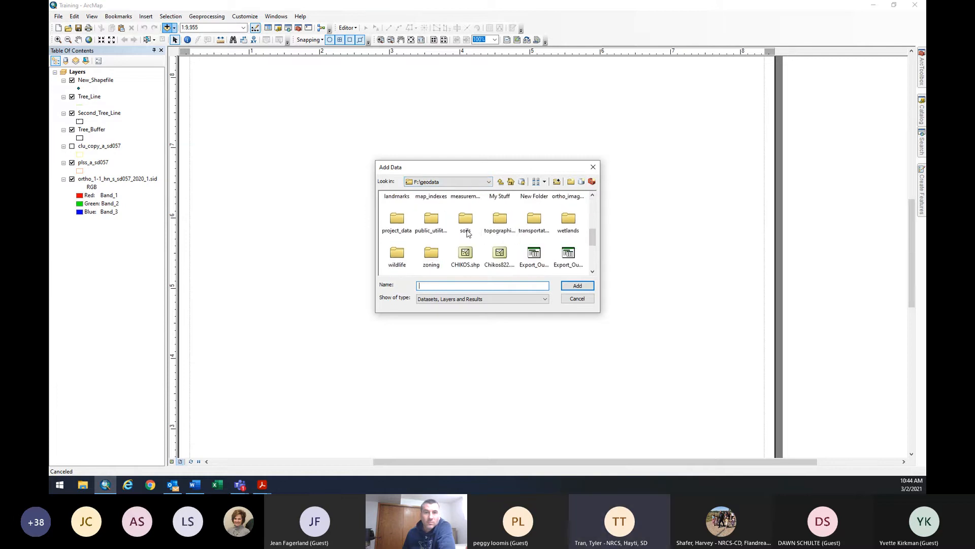
double_click(466, 224)
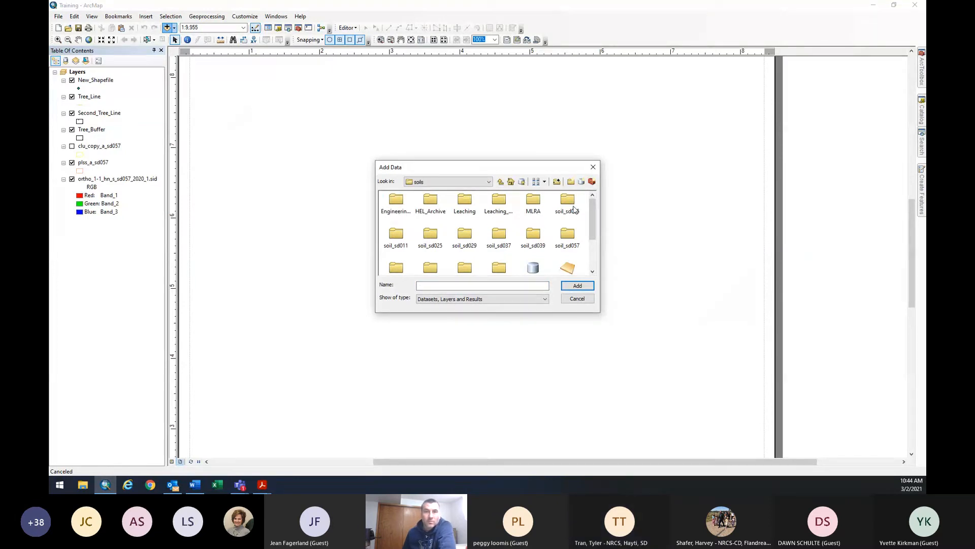
double_click(567, 248)
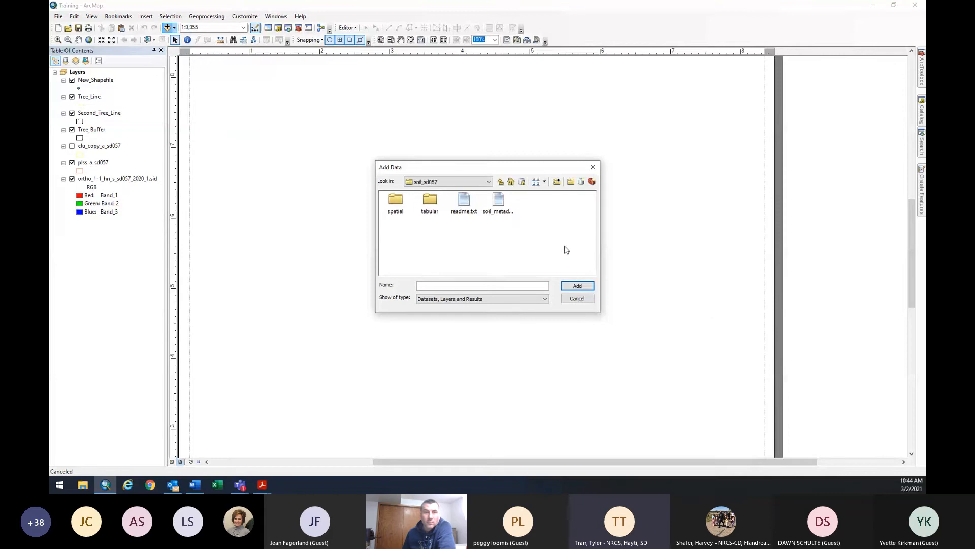
double_click(402, 208)
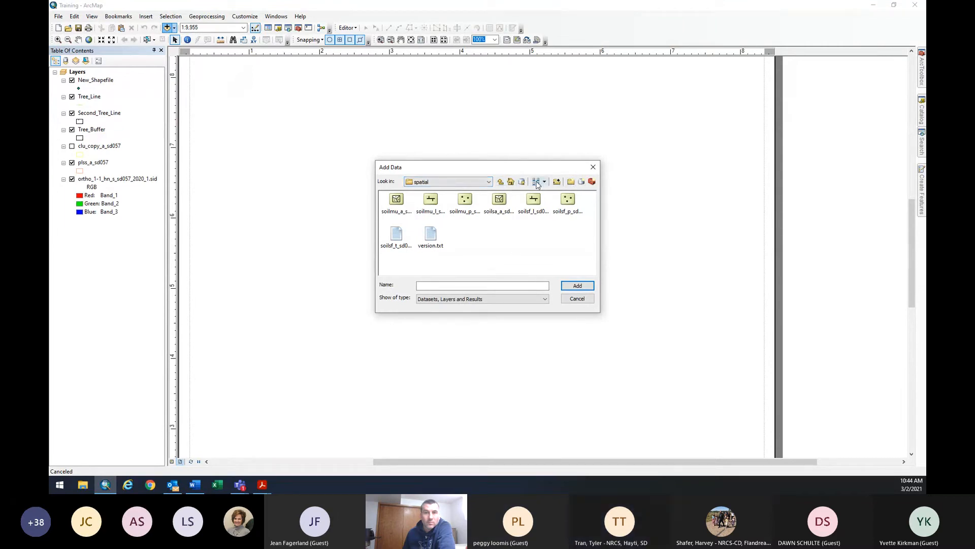
In List view, select soilmu_a_sd057.shp from the spatial folder and add it.
click(536, 182)
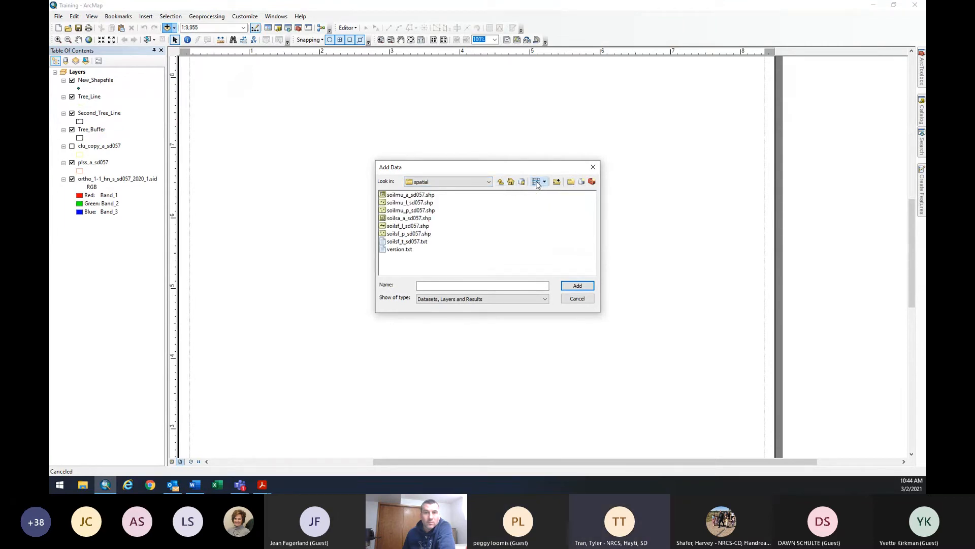
click(414, 196)
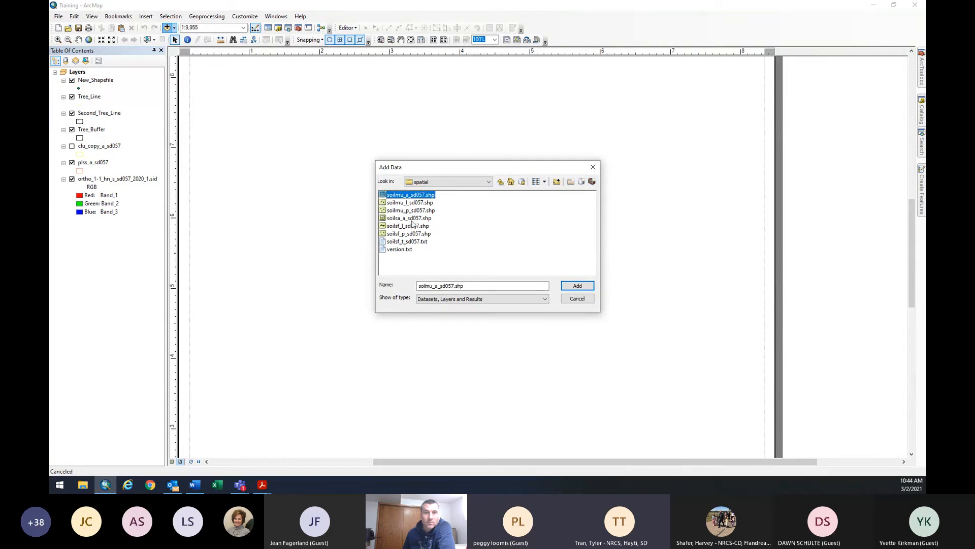
click(500, 182)
click(399, 202)
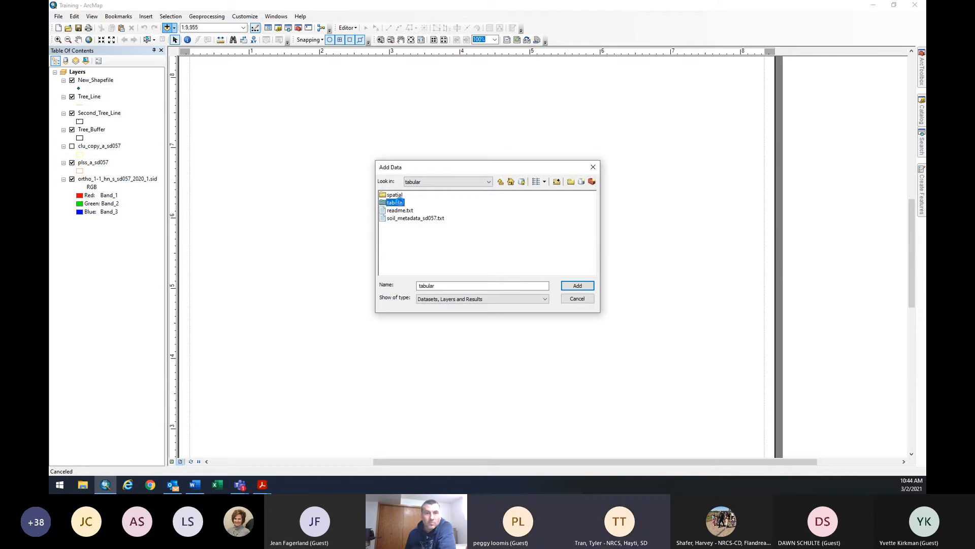
click(500, 181)
double_click(396, 195)
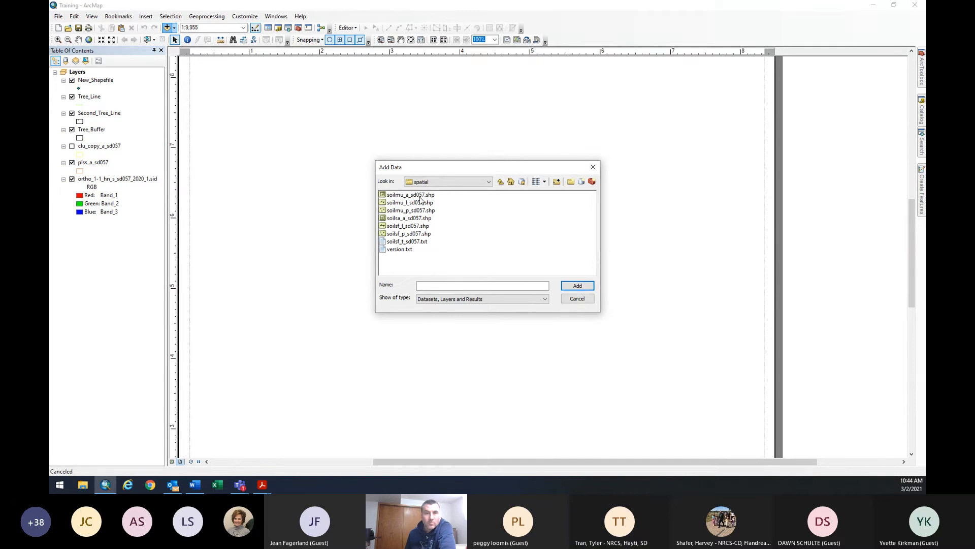
click(420, 195)
click(578, 285)
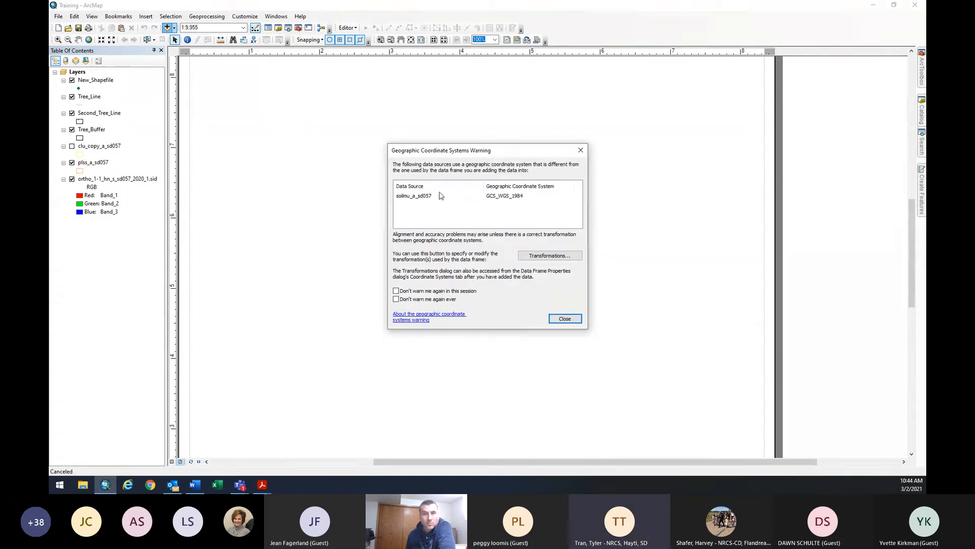
Dismiss the coordinate warning and give soilmu_a_sd057 No Color fill and No Color outline.
click(564, 318)
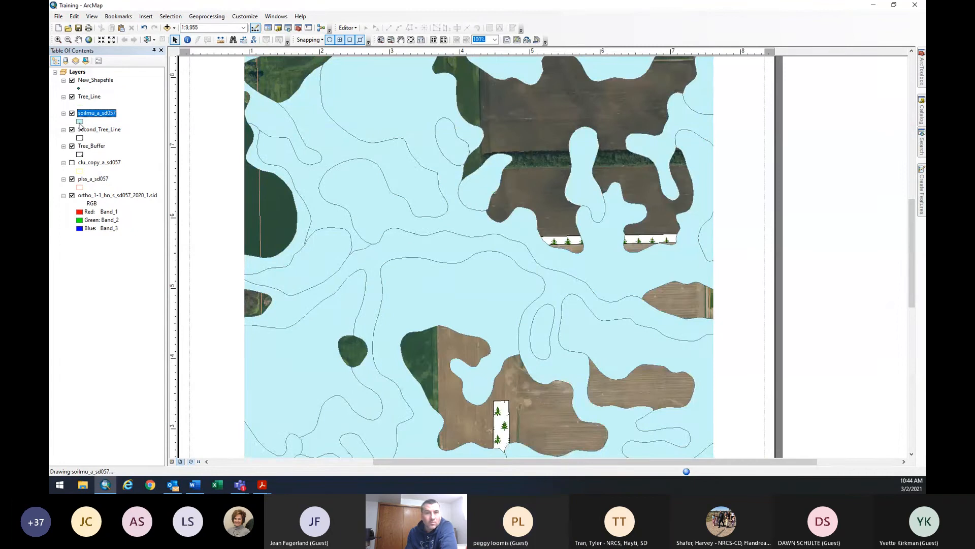
click(80, 121)
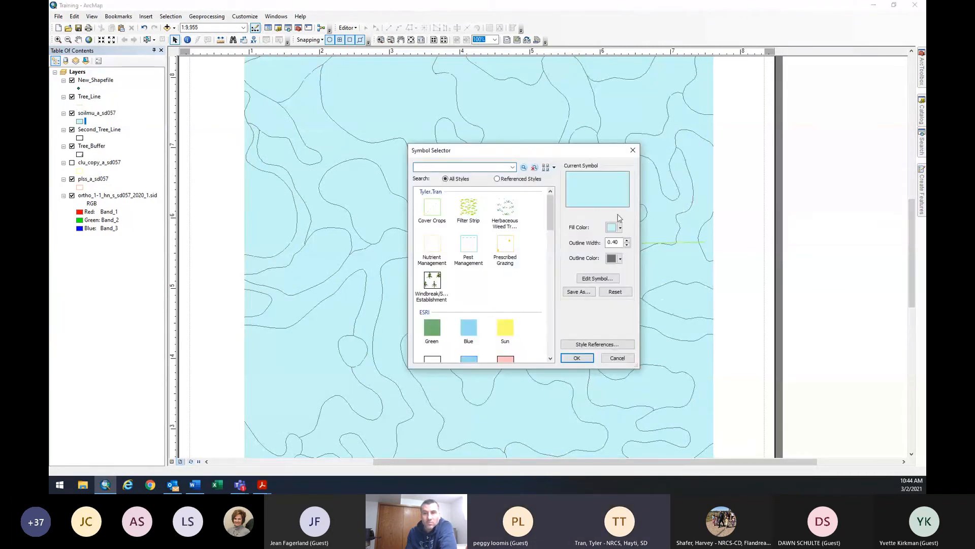
click(620, 228)
click(622, 242)
click(617, 259)
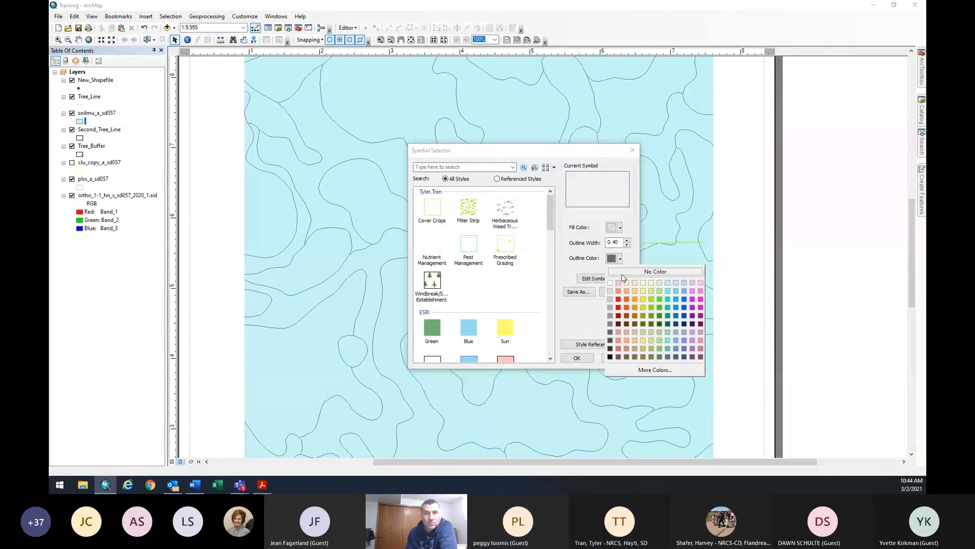
click(624, 275)
click(577, 358)
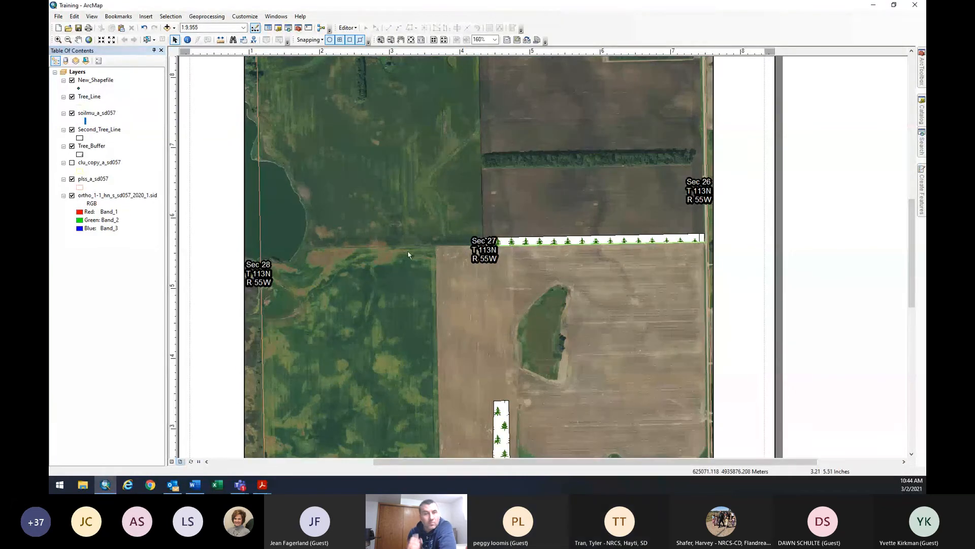
click(84, 122)
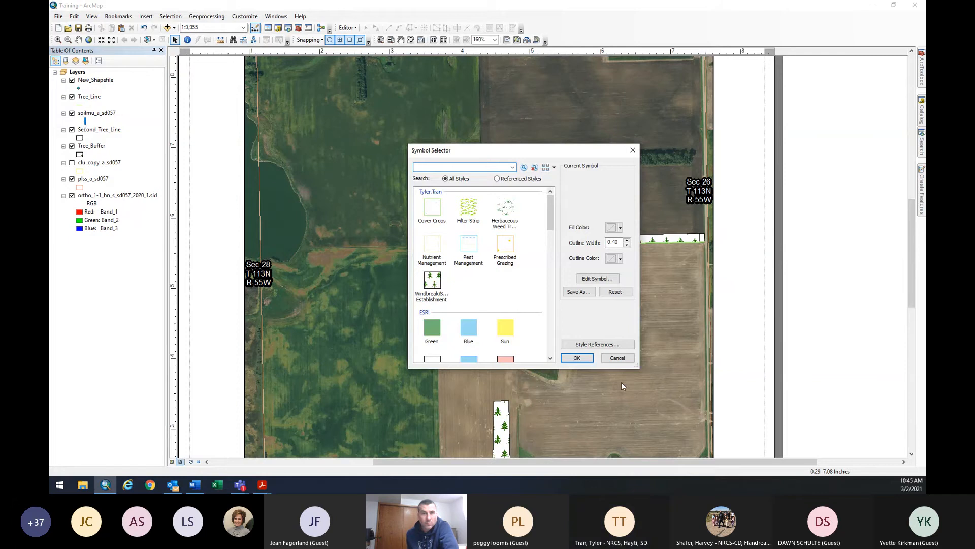
click(624, 358)
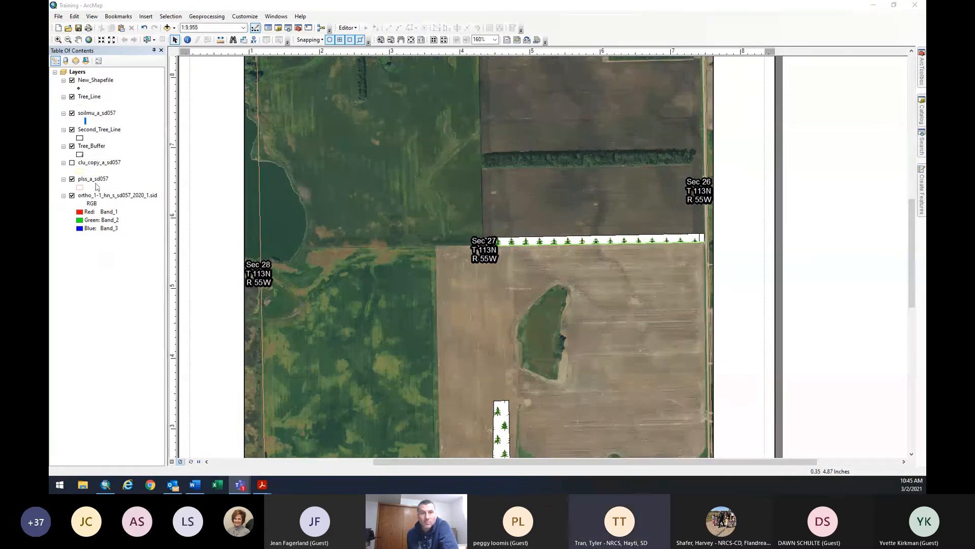
click(89, 114)
right_click(89, 116)
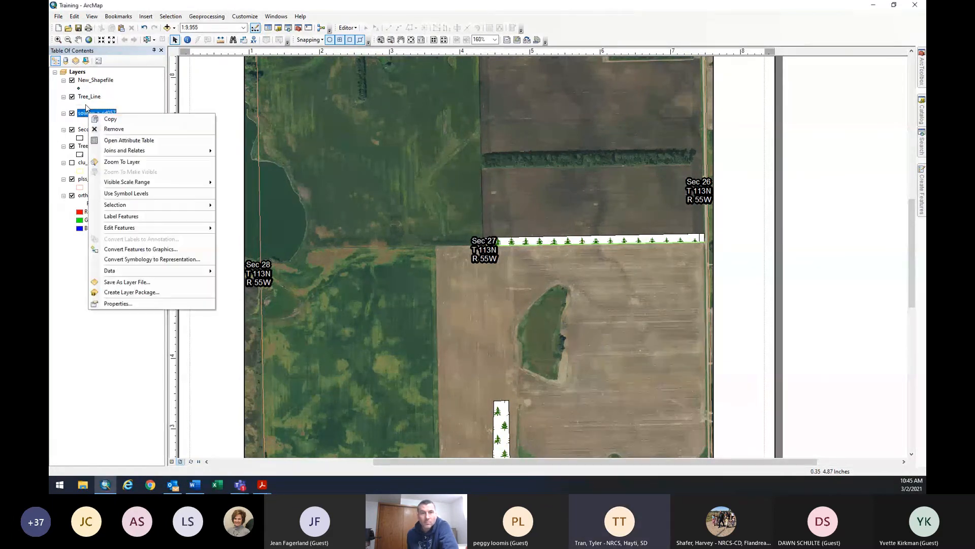
click(107, 140)
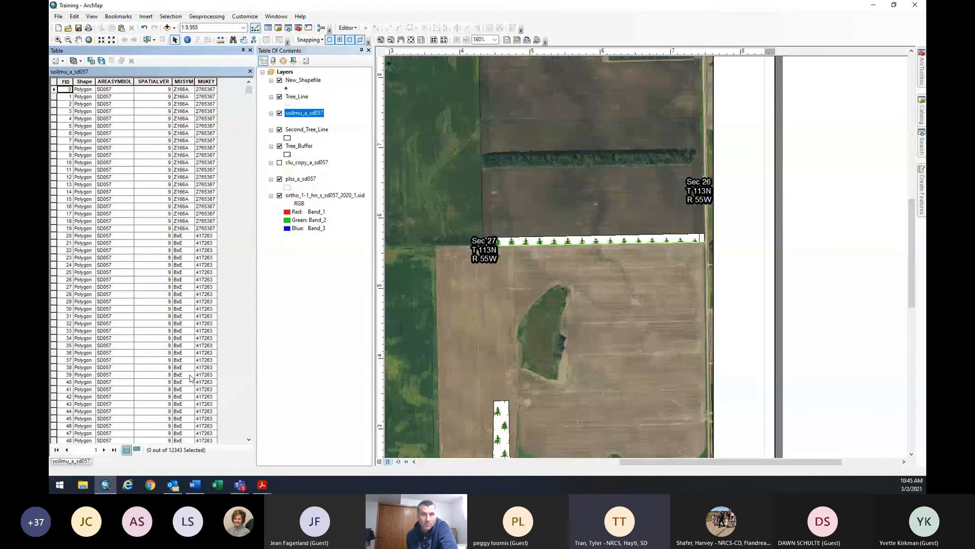
scroll(191, 378, down, 3)
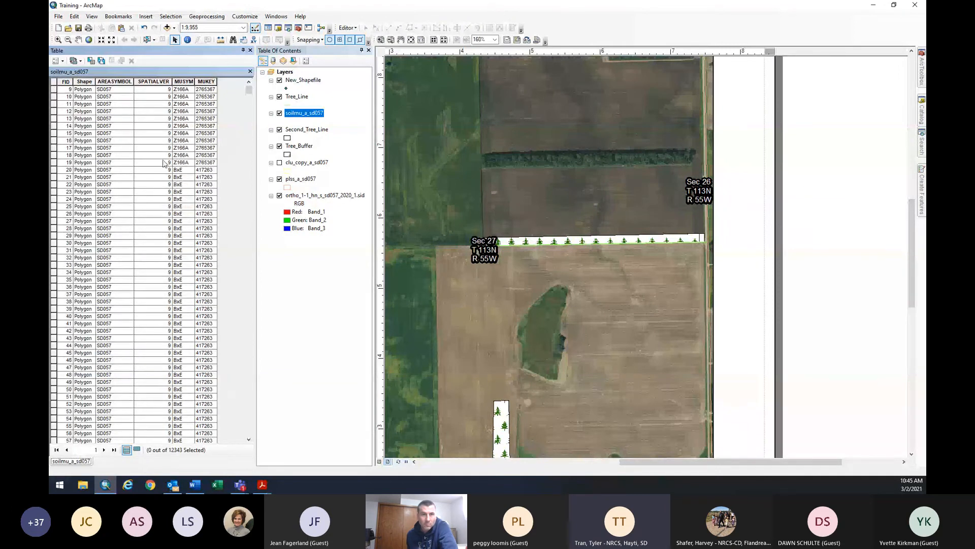
scroll(163, 162, down, 20)
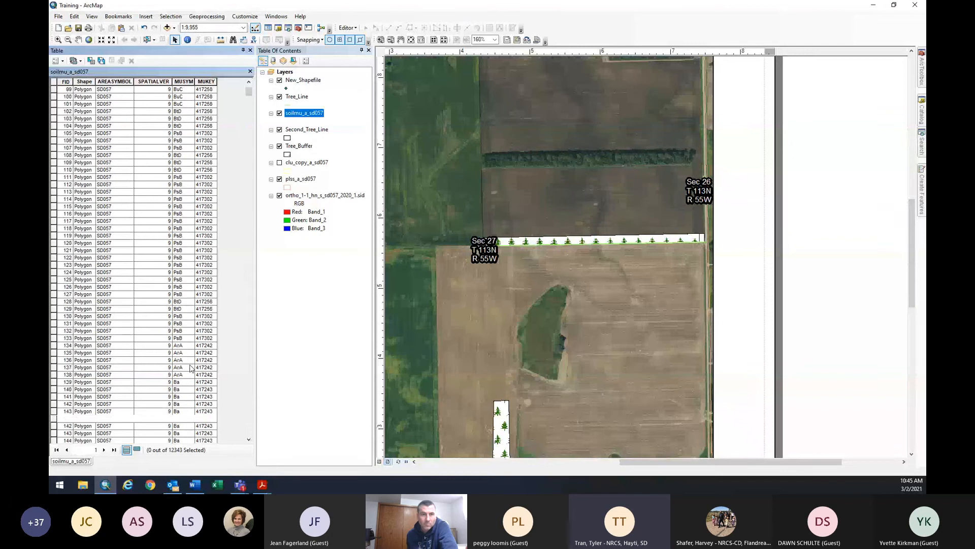
scroll(191, 368, up, 20)
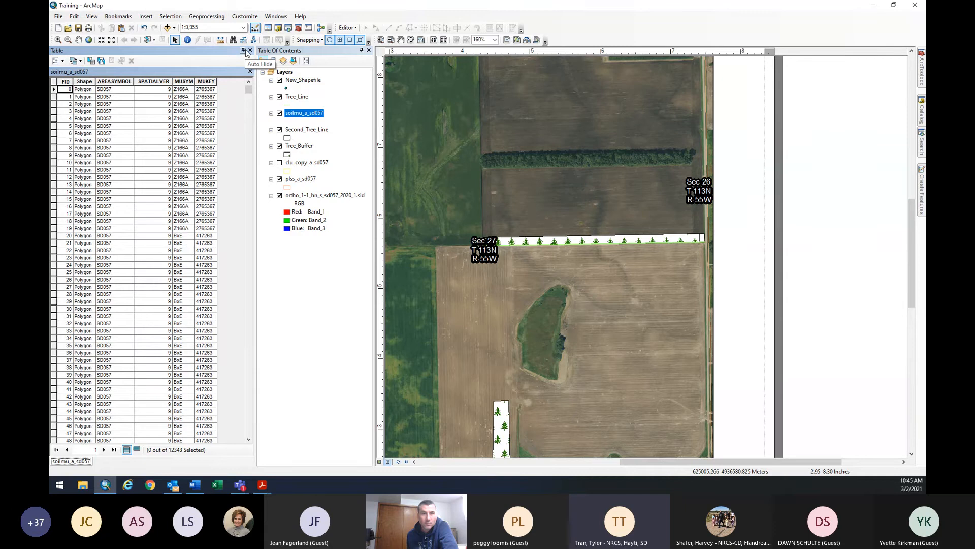
click(249, 51)
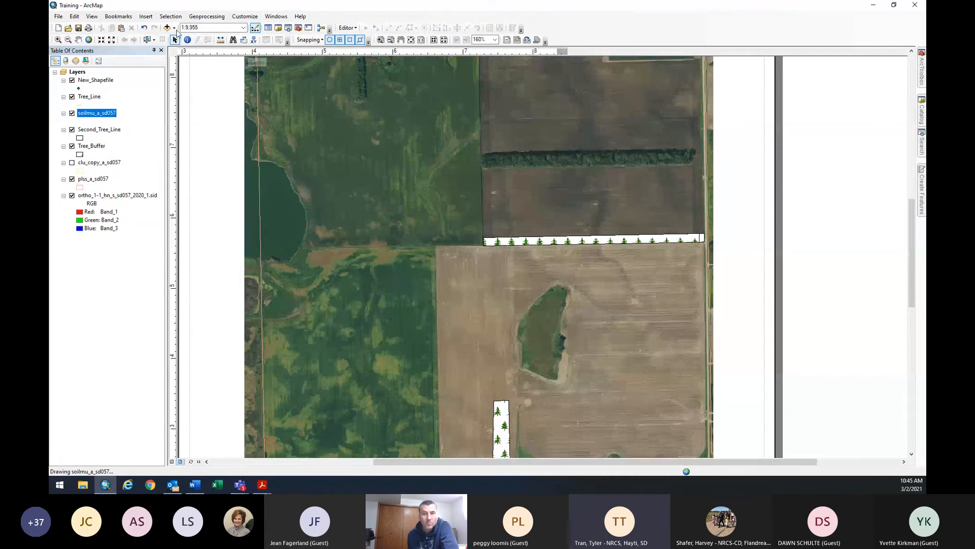
click(168, 28)
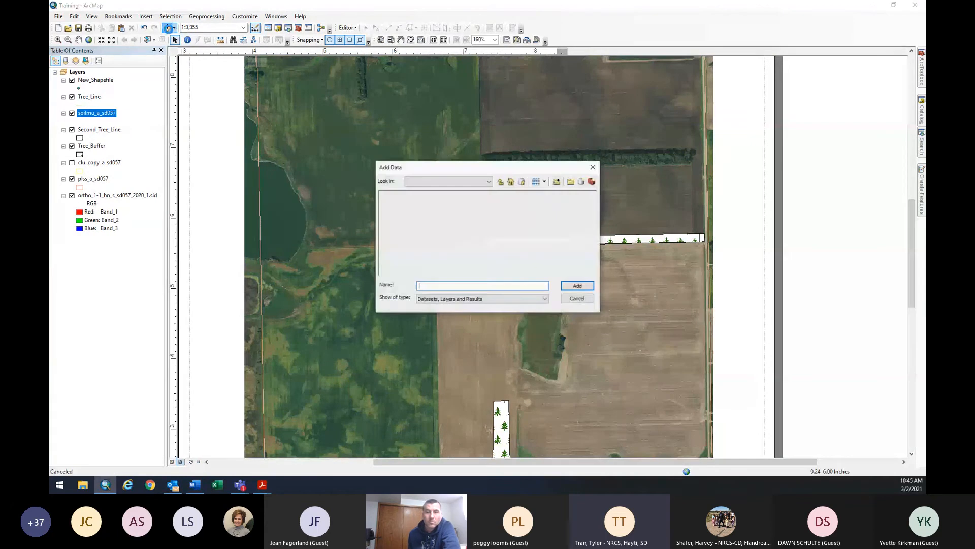
click(501, 182)
click(501, 182)
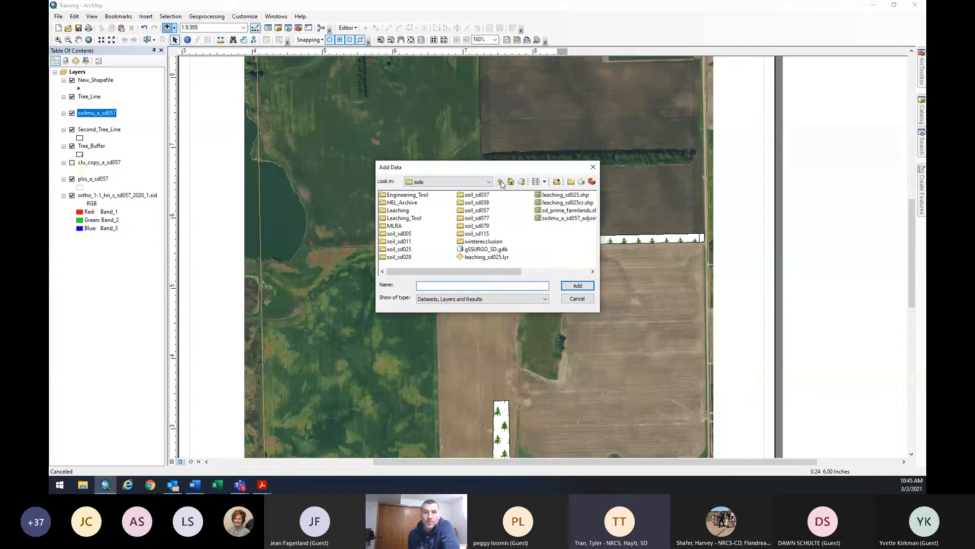
click(500, 182)
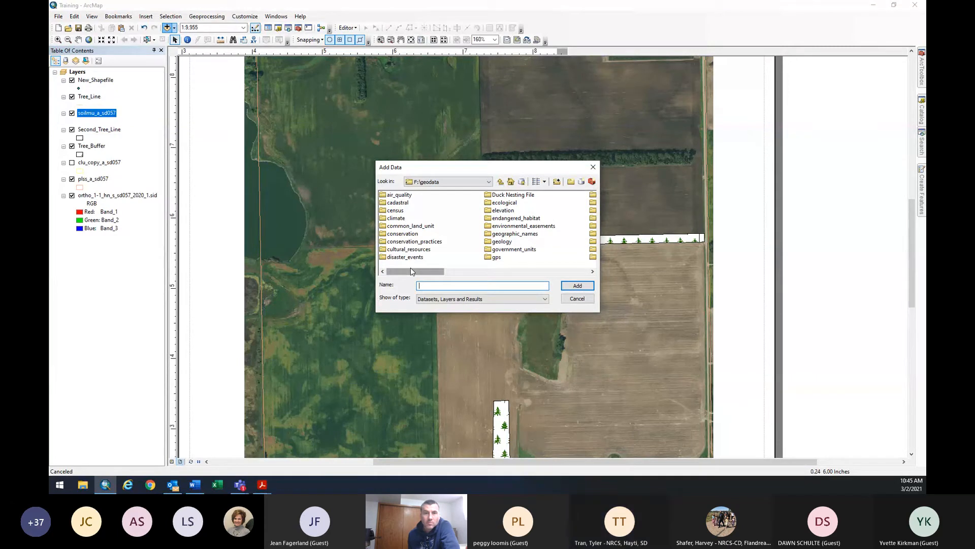
drag(411, 271, 458, 261)
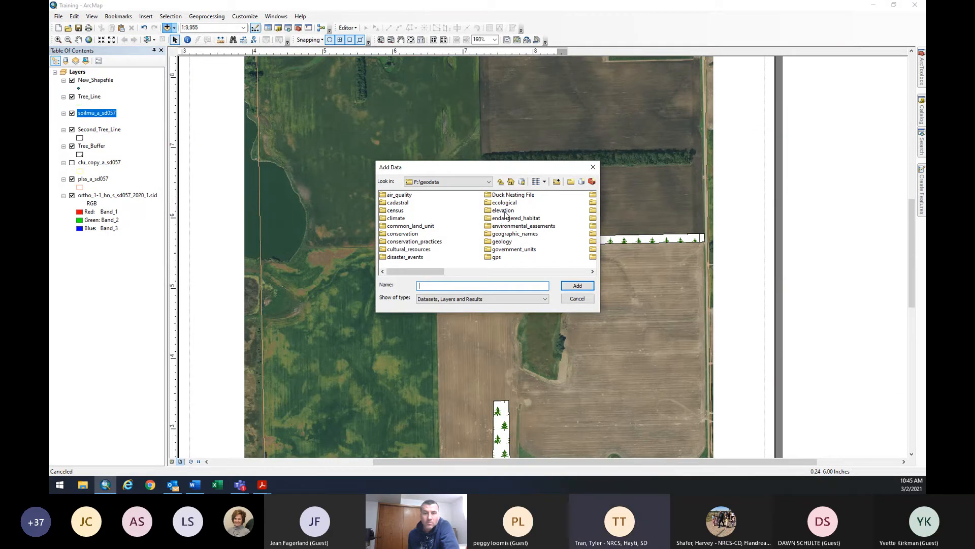
double_click(501, 210)
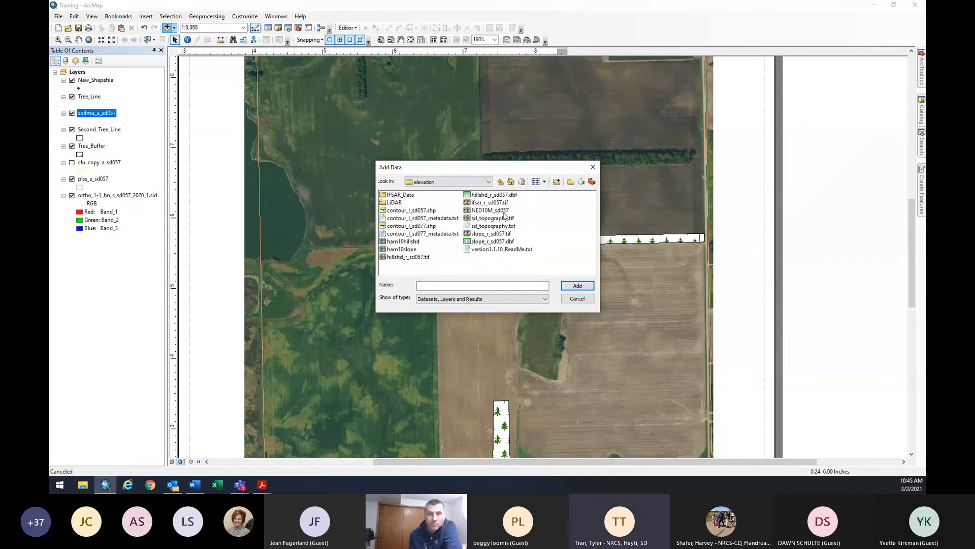
double_click(393, 203)
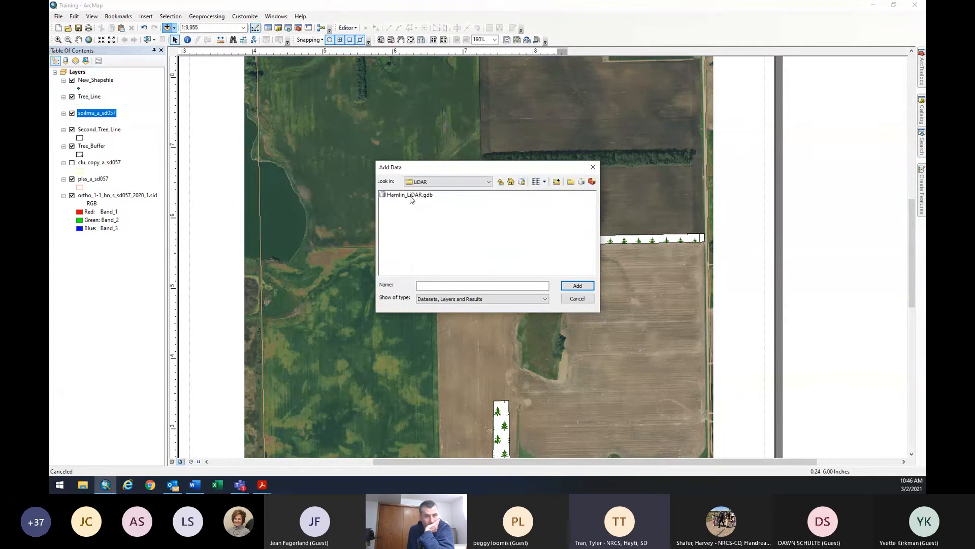
double_click(412, 197)
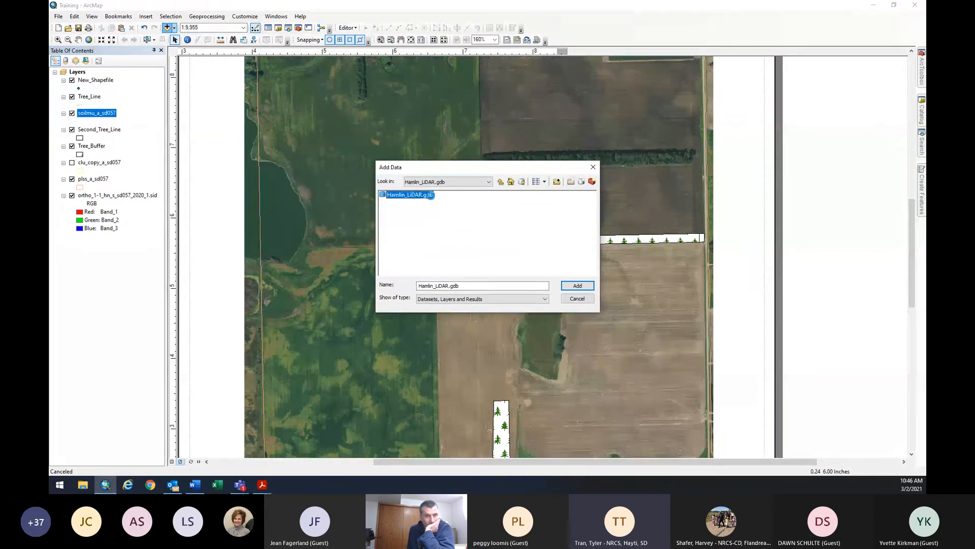
click(409, 196)
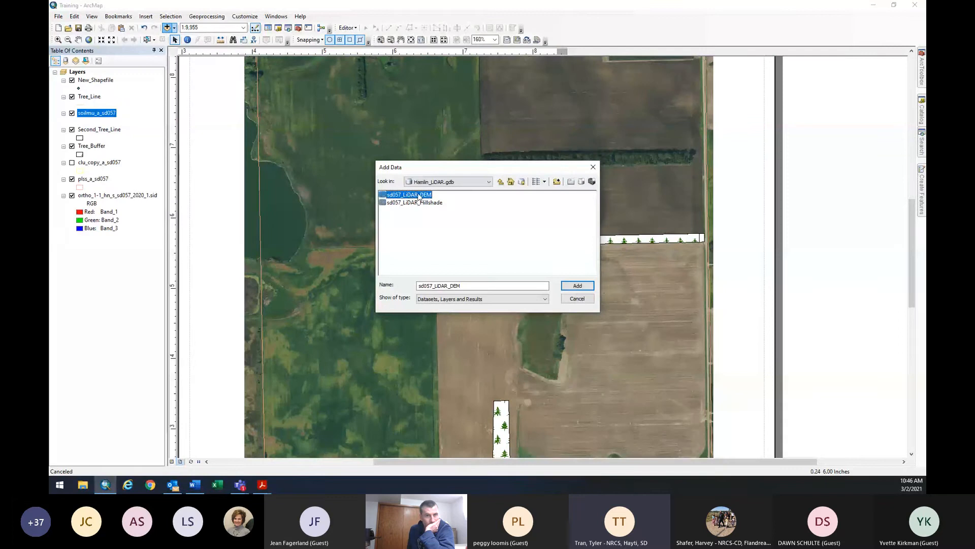
click(584, 285)
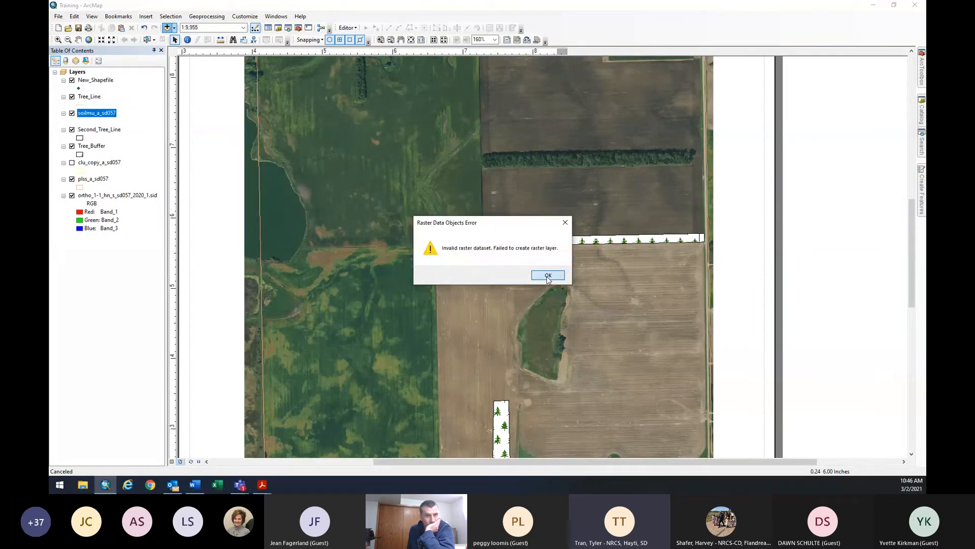
click(547, 277)
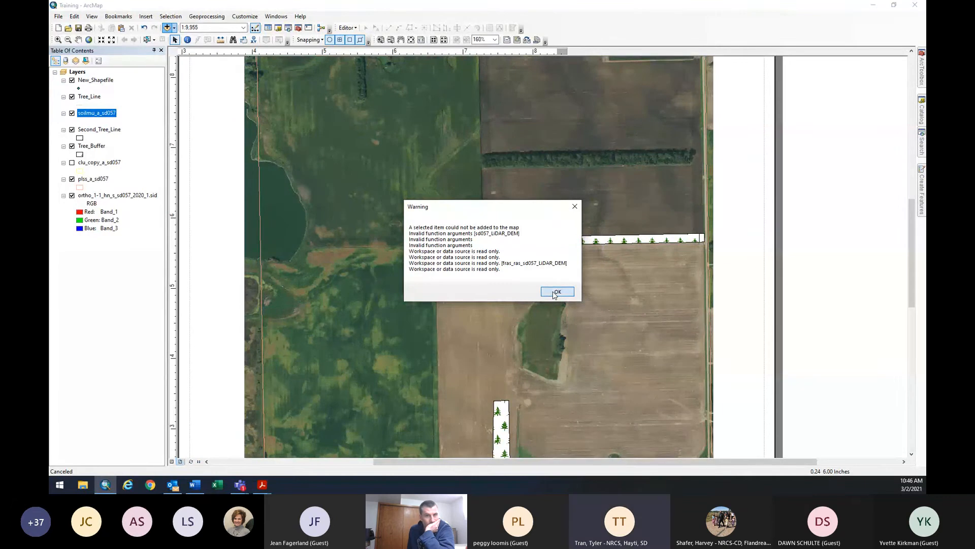
click(555, 293)
Open Add Data and go up three levels to F:\geodata.
click(167, 28)
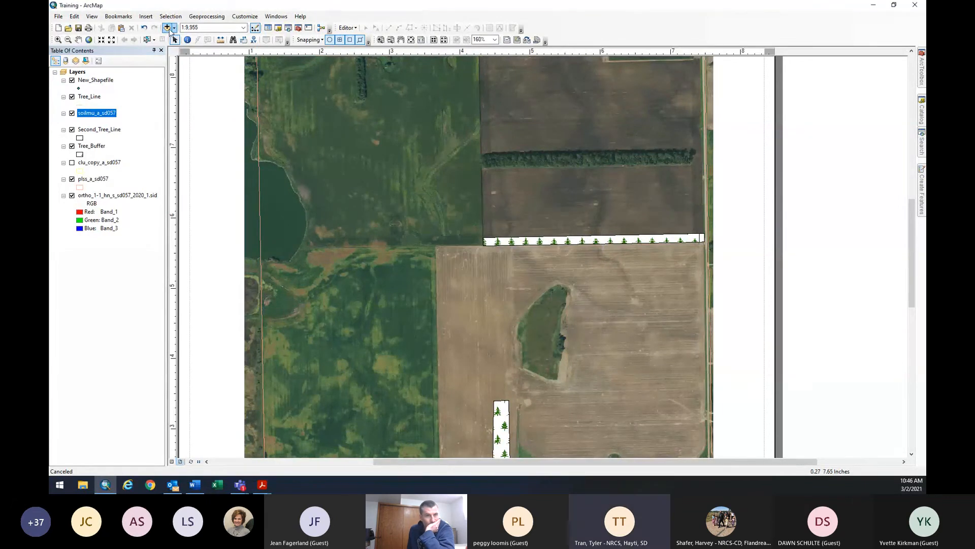
click(501, 182)
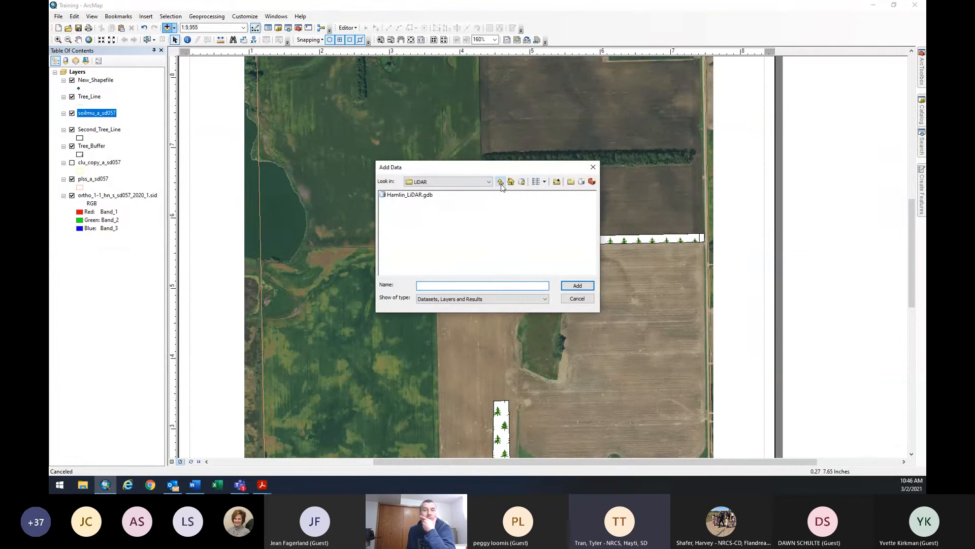
click(500, 181)
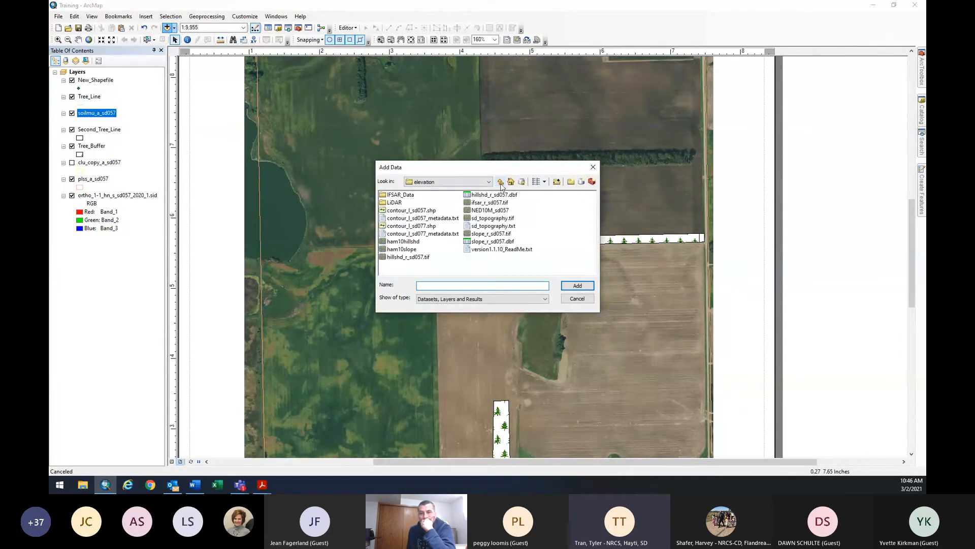
click(501, 181)
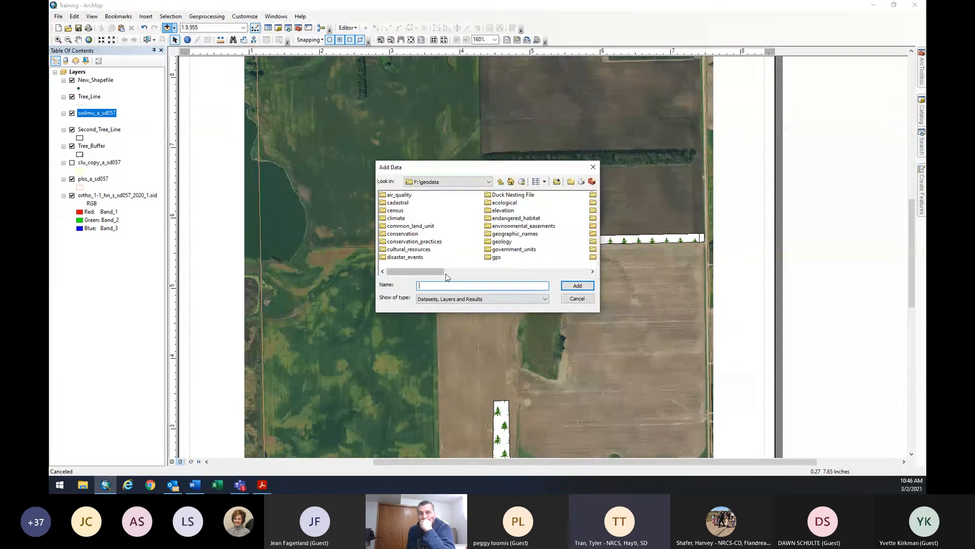
drag(443, 271, 495, 277)
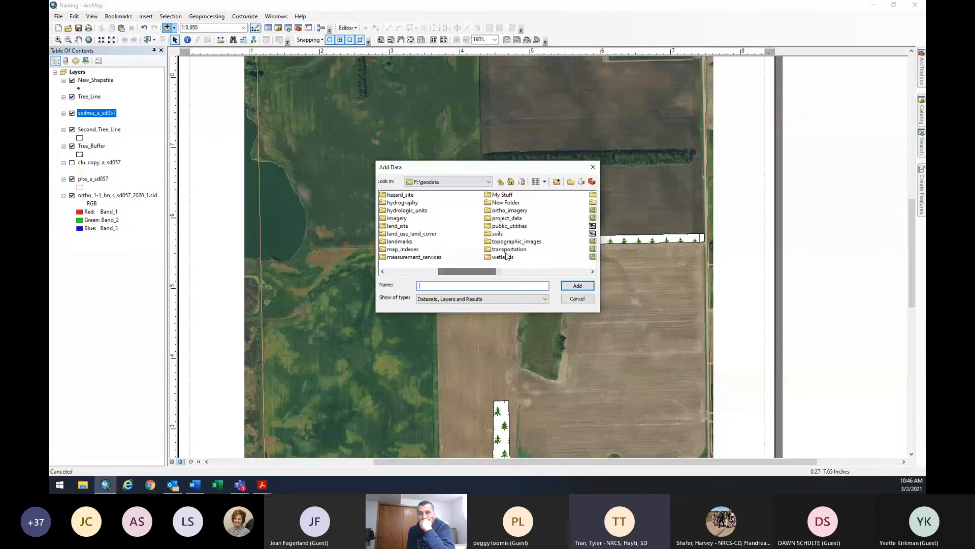
scroll(511, 247, up, 1)
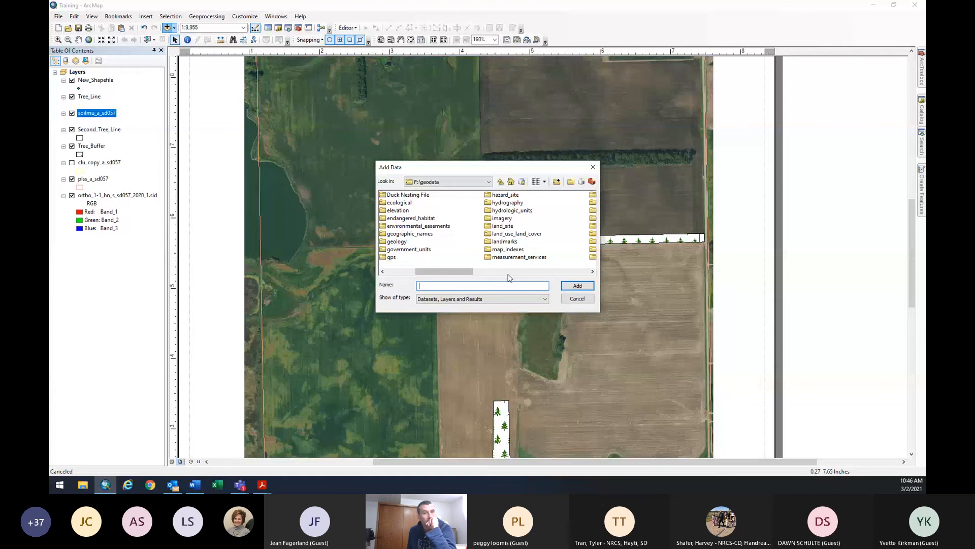
click(509, 274)
drag(509, 277, 496, 276)
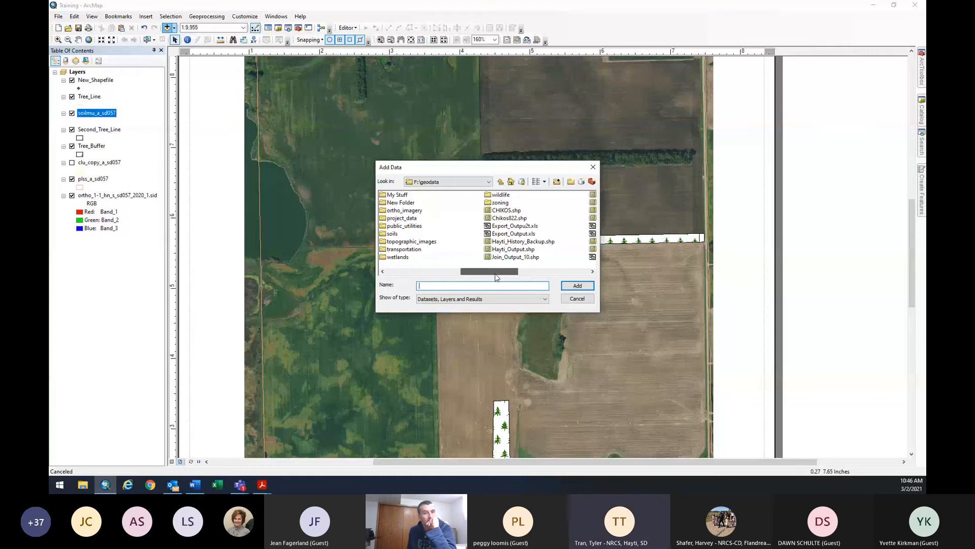
Look inside the topographic_images folder, then return to F:\geodata.
click(427, 243)
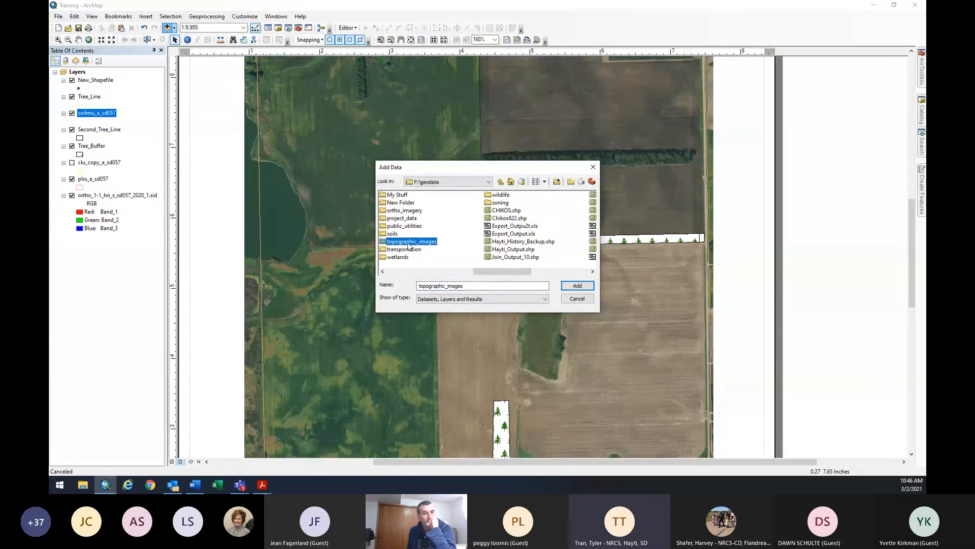
double_click(409, 243)
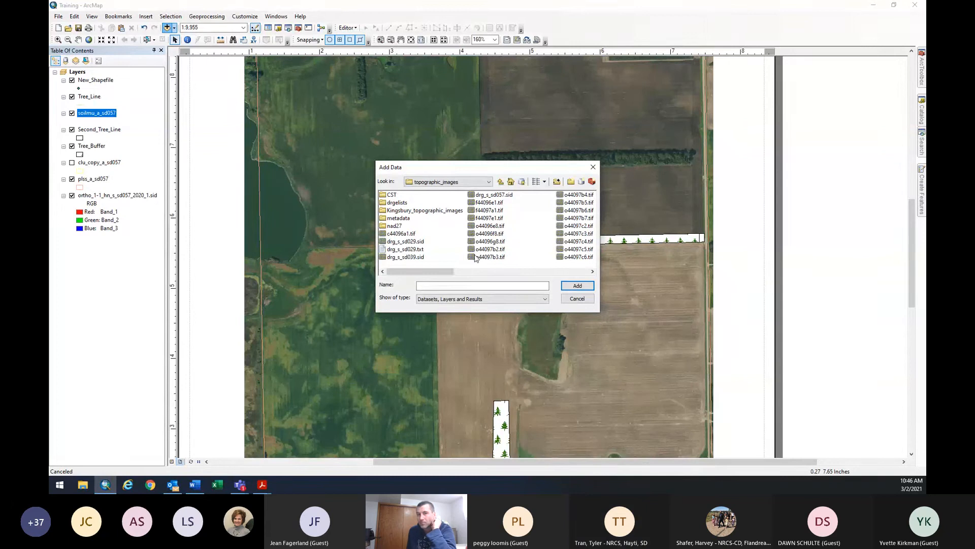
drag(444, 274, 414, 274)
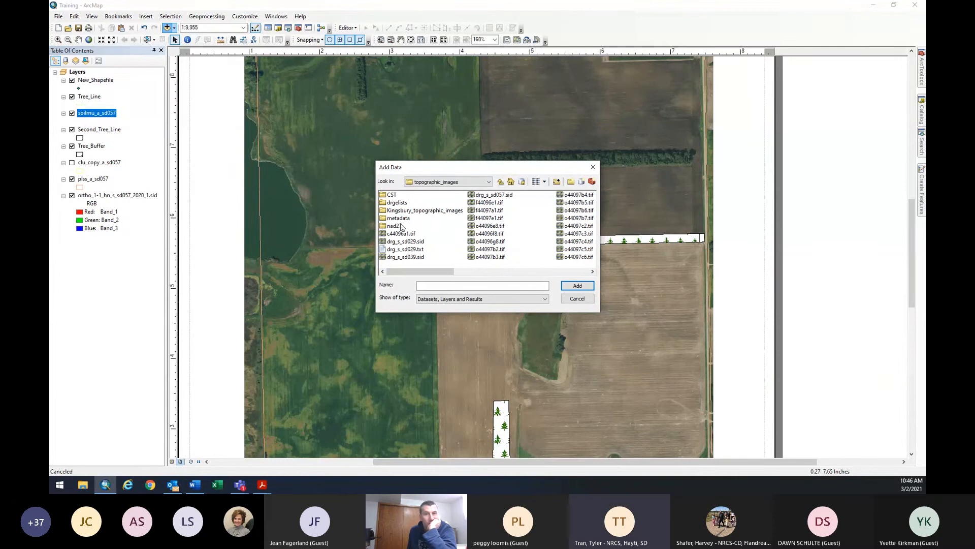
click(500, 181)
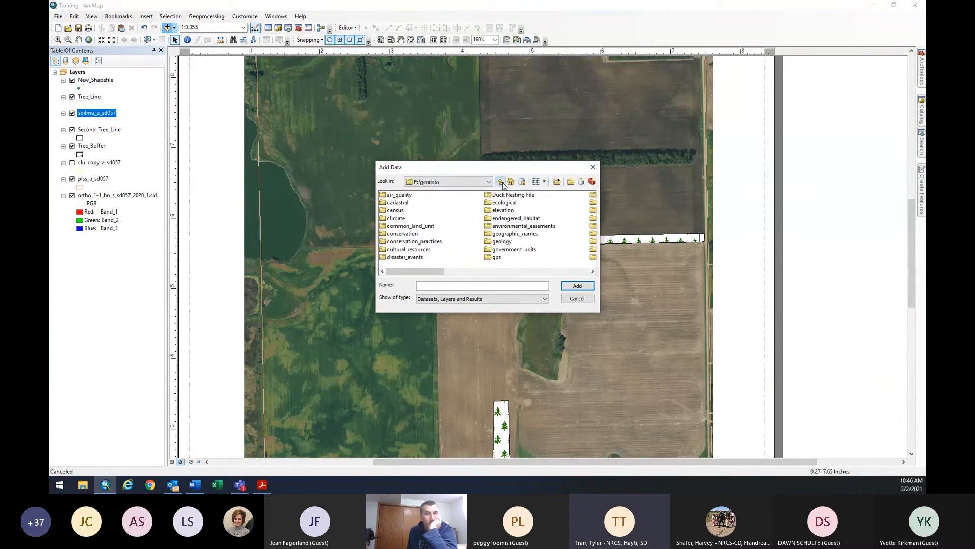
Reopen topographic_images, look inside CST, and return to the topographic_images listing.
click(497, 272)
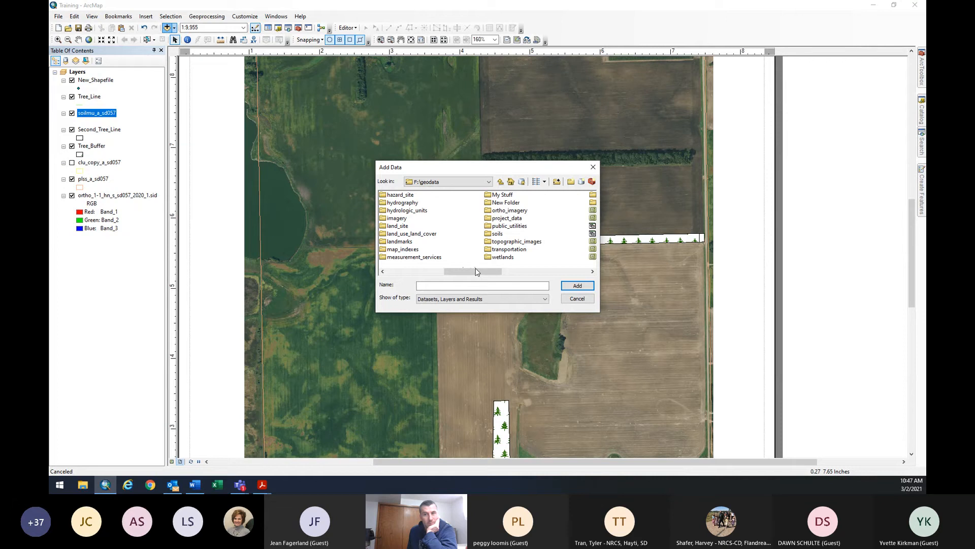
drag(477, 272, 392, 275)
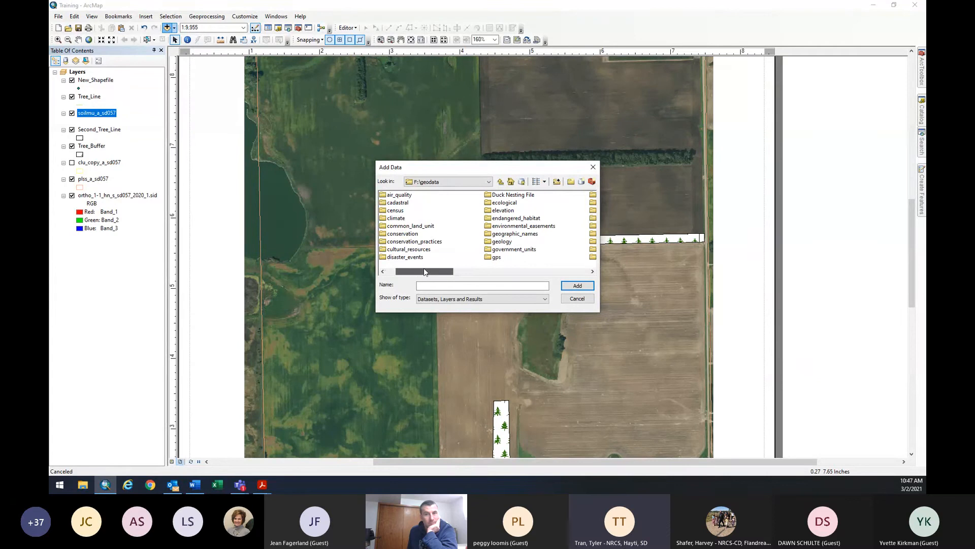
drag(424, 271, 435, 272)
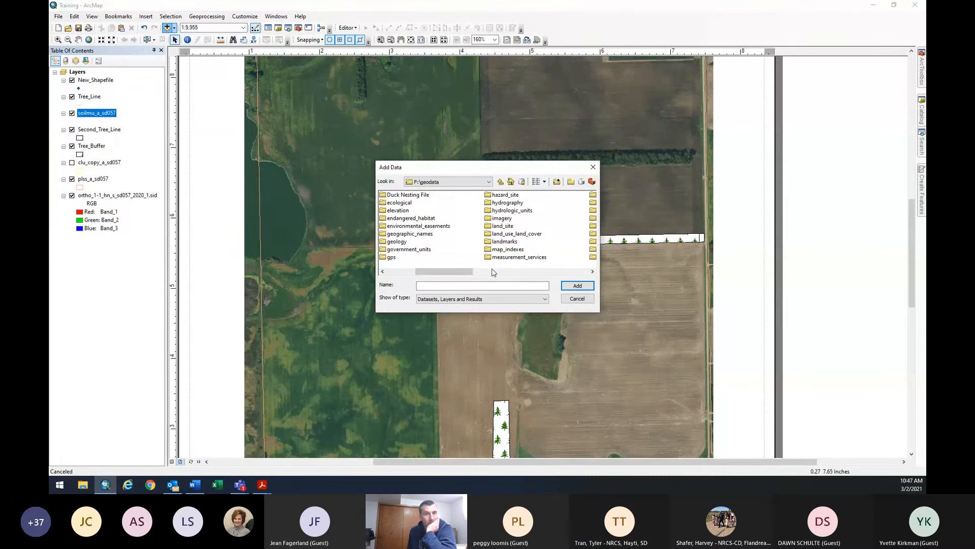
drag(464, 272, 492, 272)
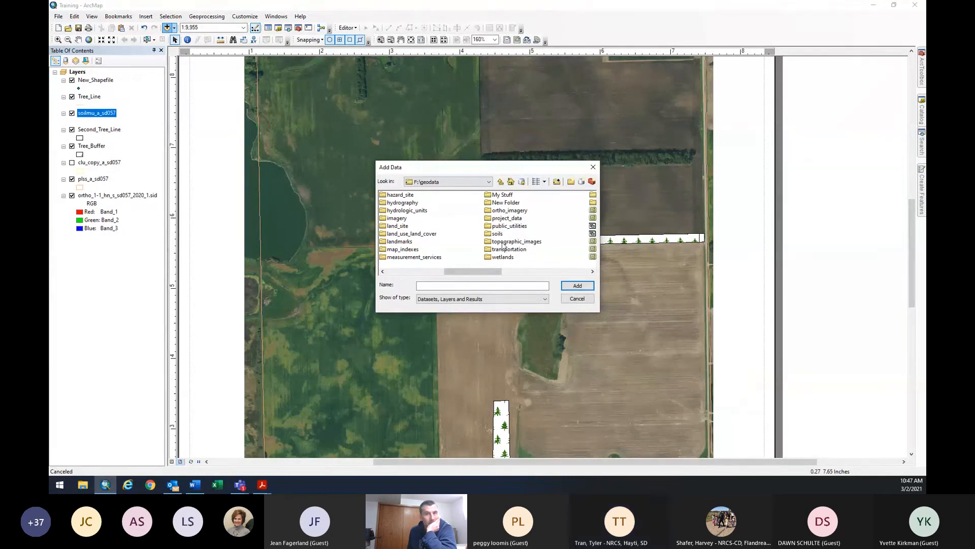
double_click(500, 242)
double_click(394, 196)
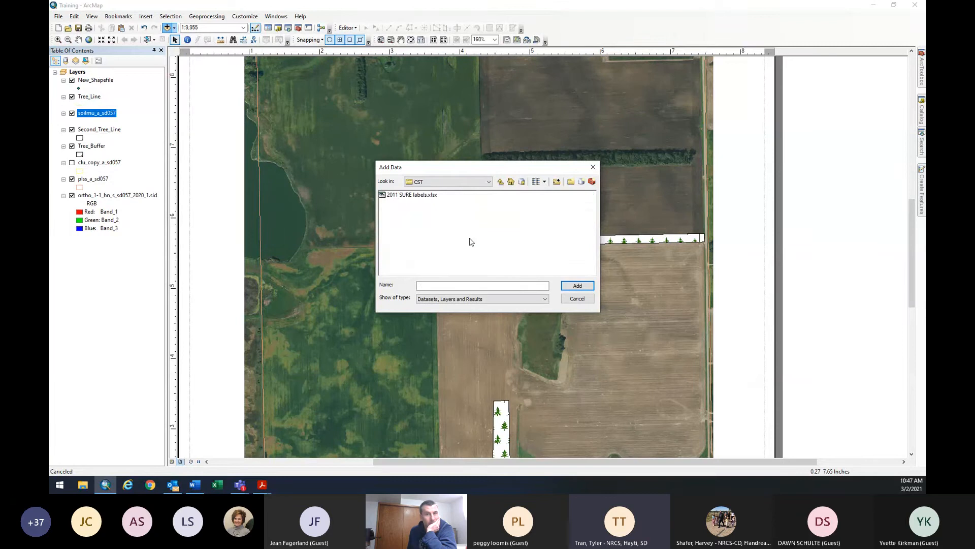
click(498, 183)
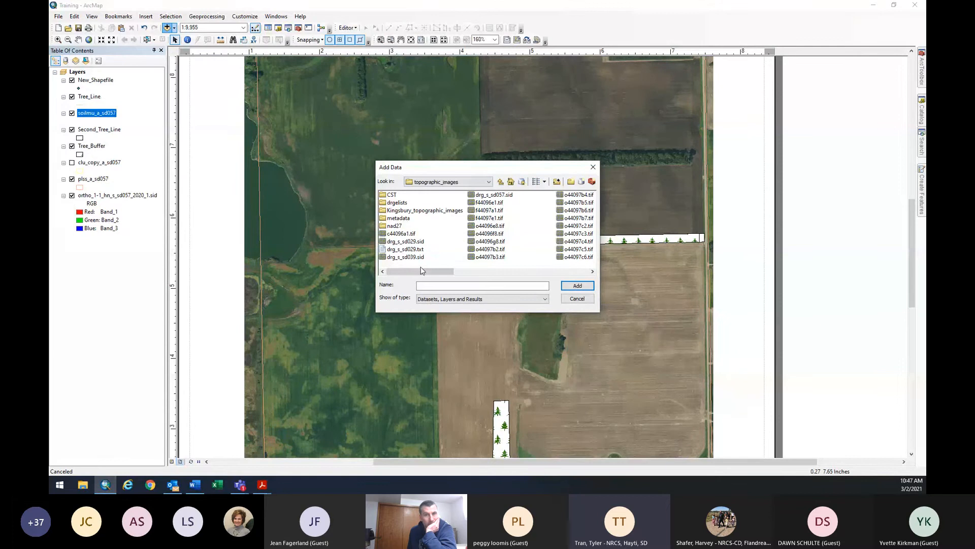
Add the drg_s_sd057.sid topographic quad as a layer and view it in Data View.
click(490, 194)
click(580, 285)
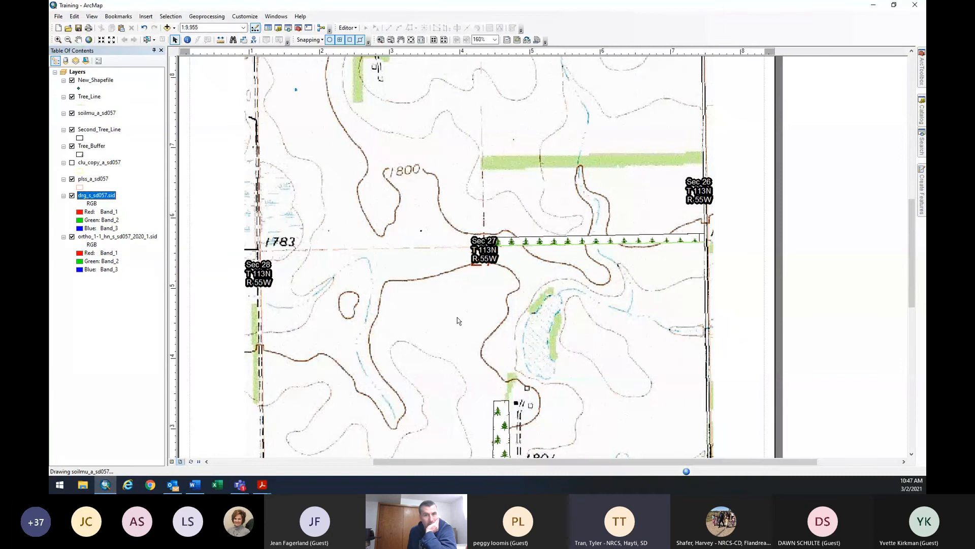
scroll(545, 271, up, 1)
scroll(545, 271, down, 1)
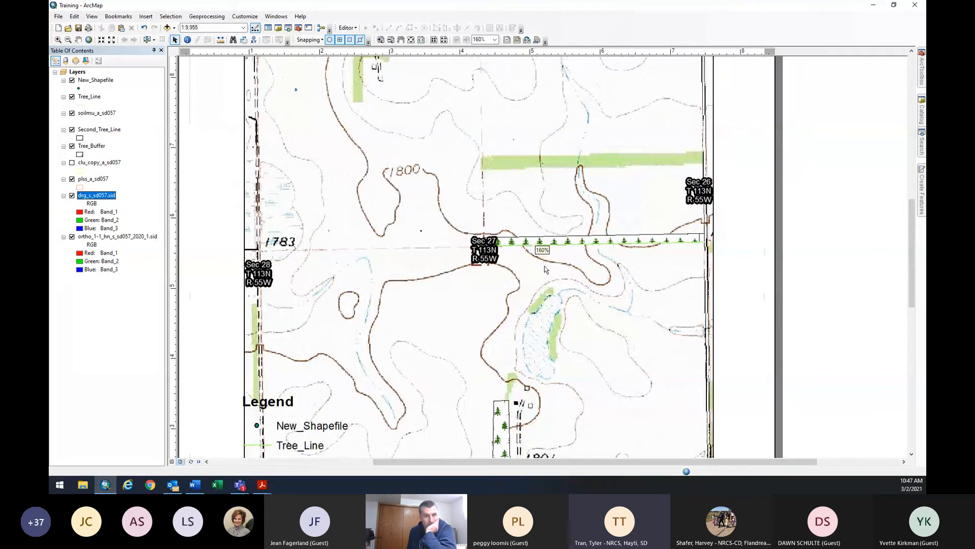
scroll(500, 343, down, 3)
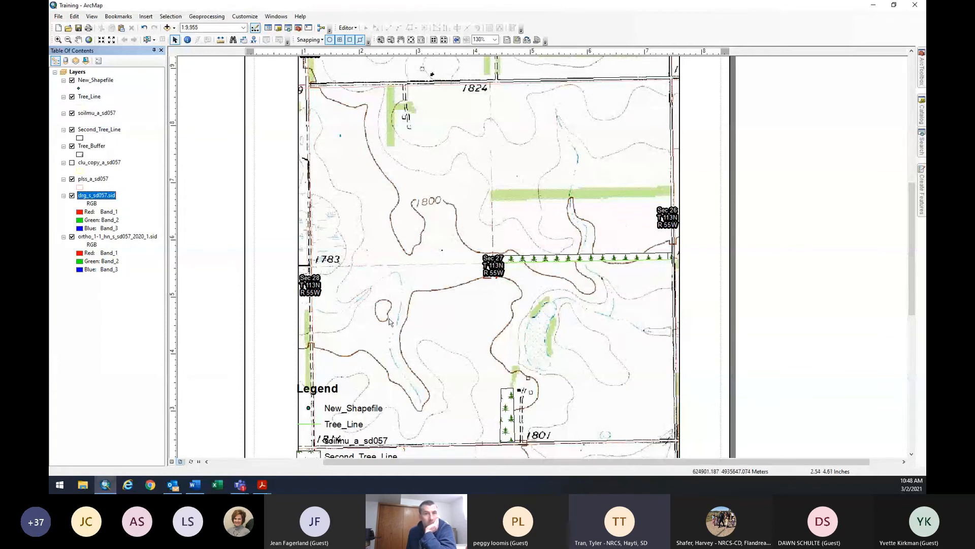
click(172, 461)
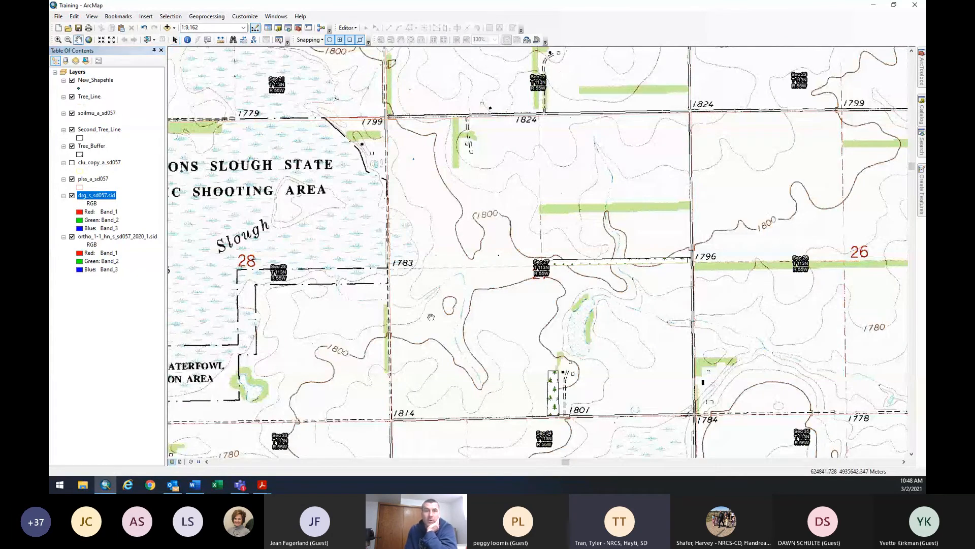
Browse the air_quality, cultural_resources and disaster_events folders in Add Data, returning to F:\geodata each time.
click(167, 28)
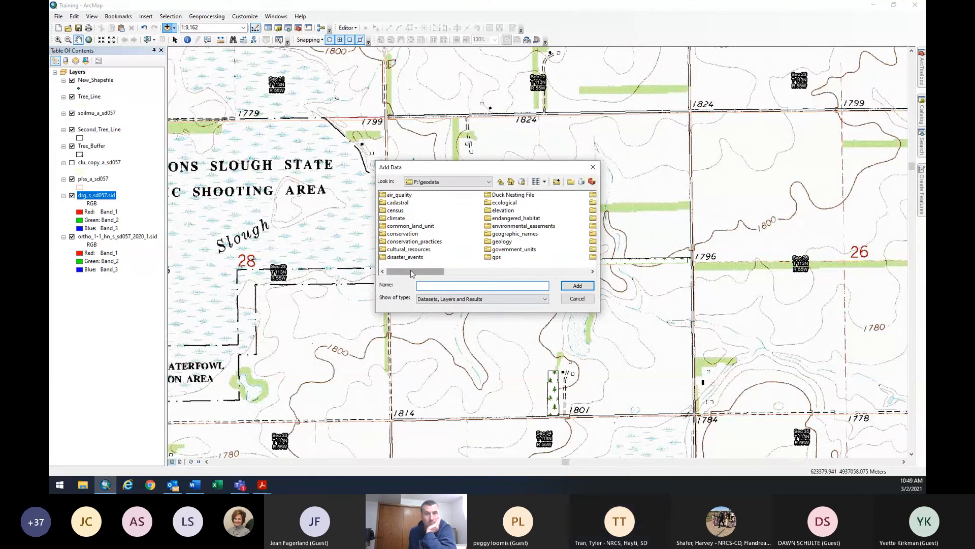
double_click(404, 196)
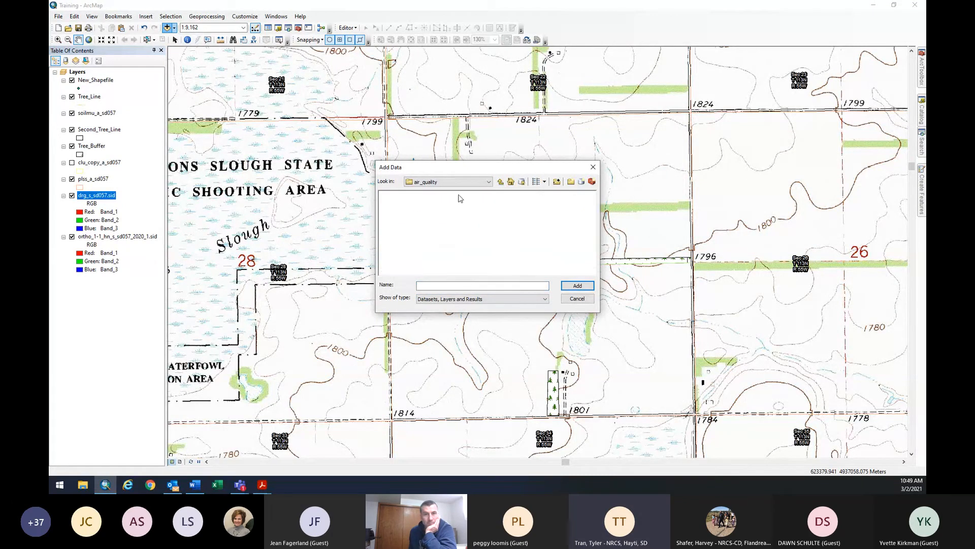
click(501, 183)
double_click(414, 249)
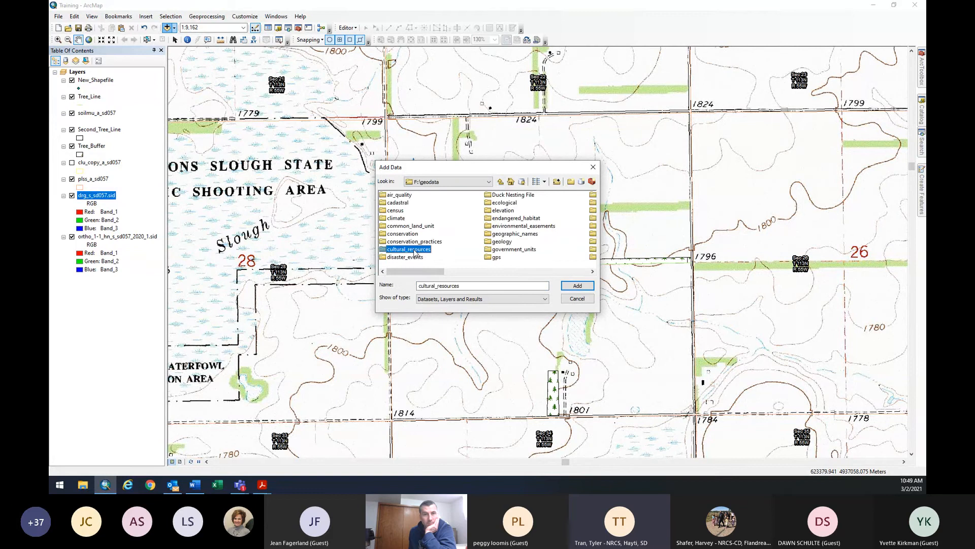
click(501, 182)
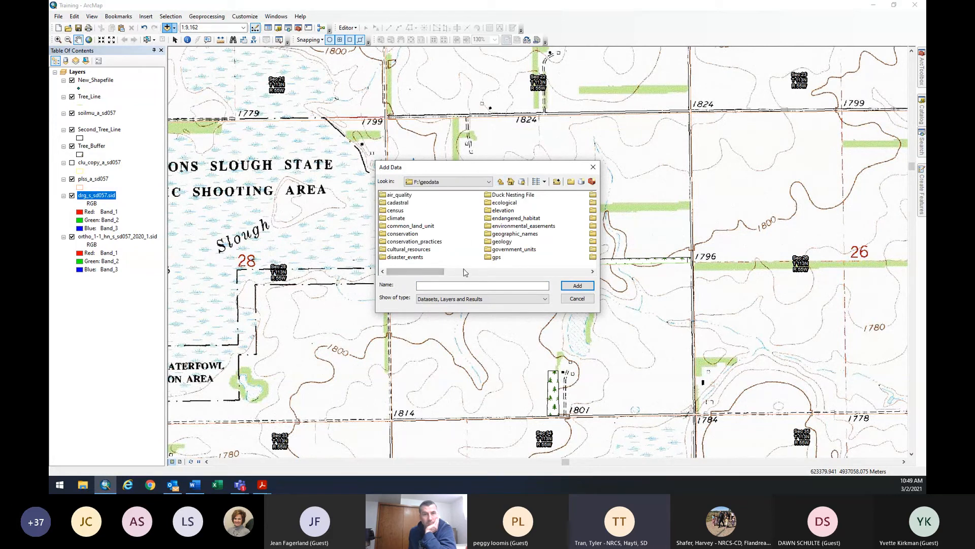
double_click(405, 257)
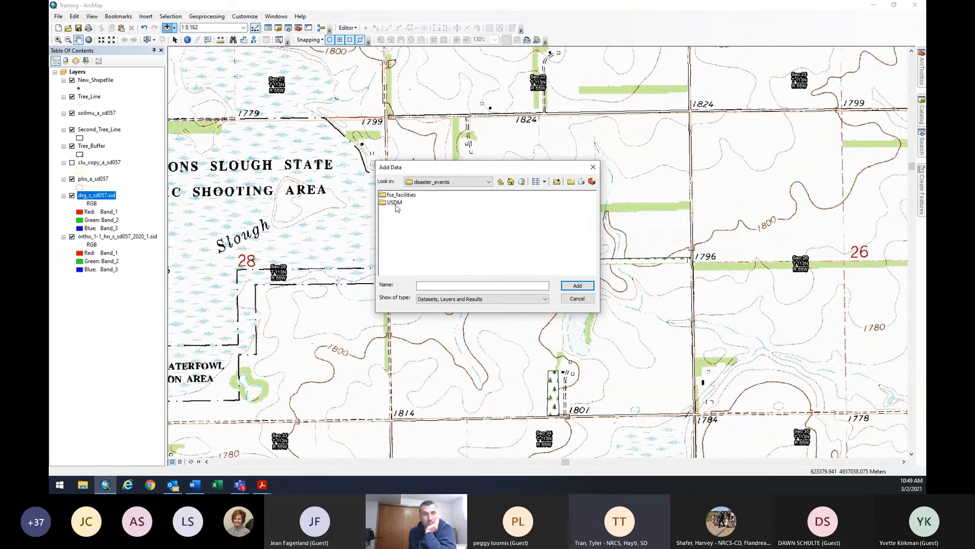
click(499, 185)
drag(422, 273, 443, 276)
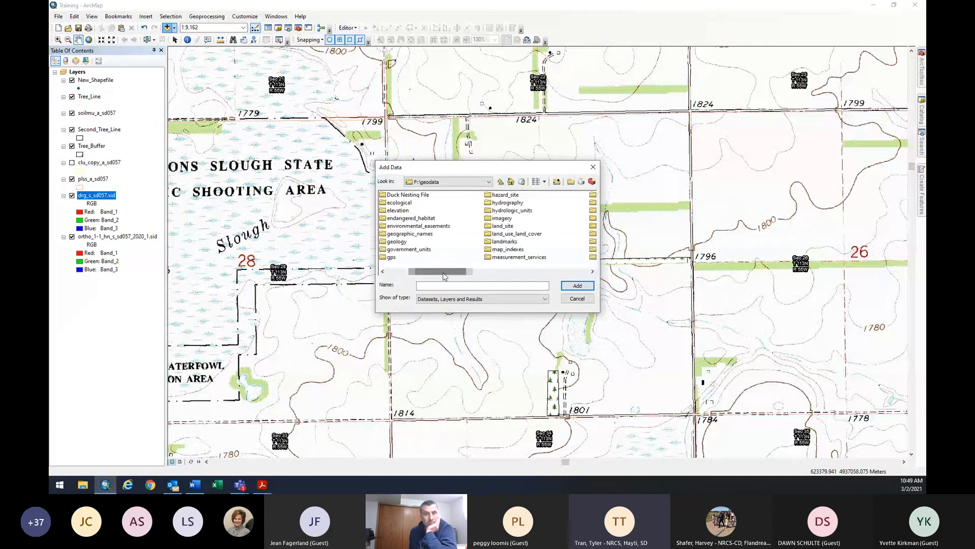
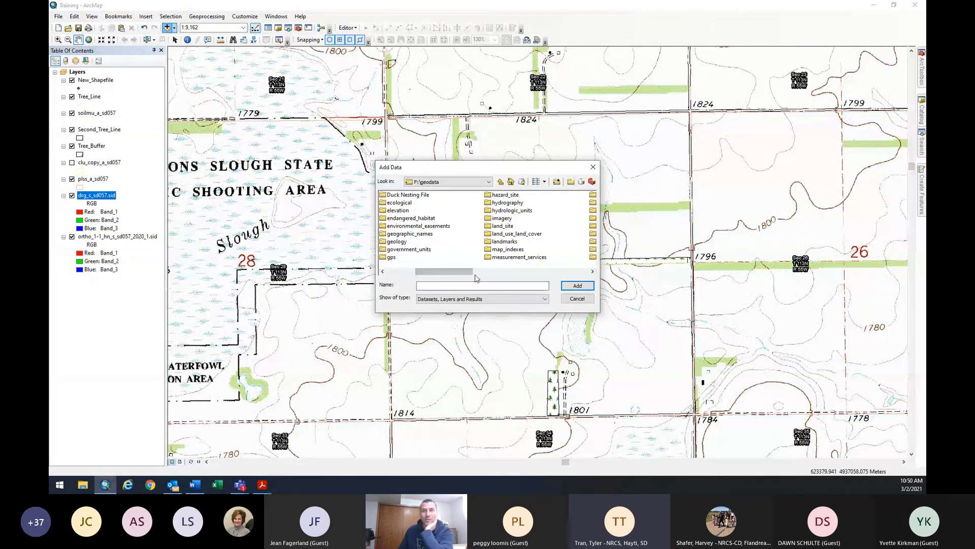
Cancel Add Data without adding anything, leaving the drg_s_sd057.sid topo map and tree-line layers in view.
drag(455, 274, 506, 274)
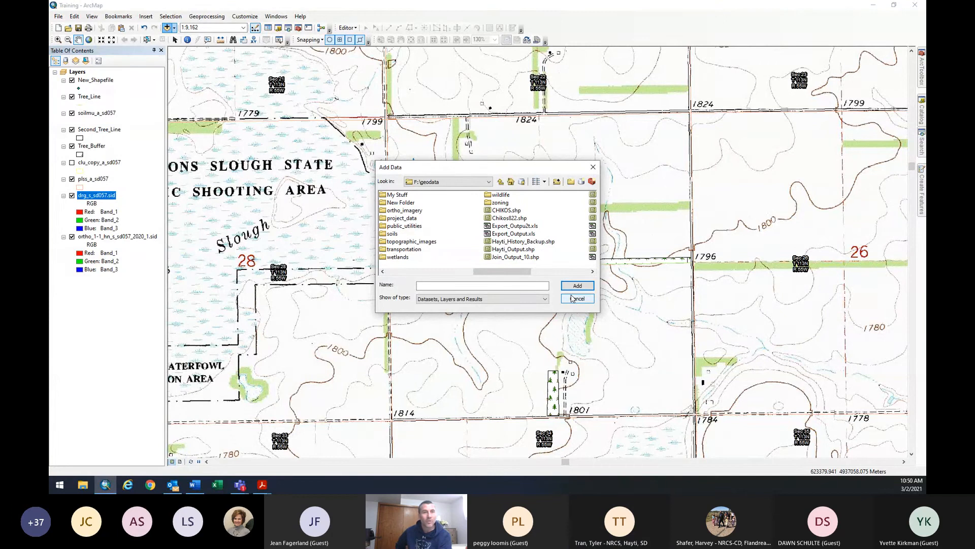
click(572, 298)
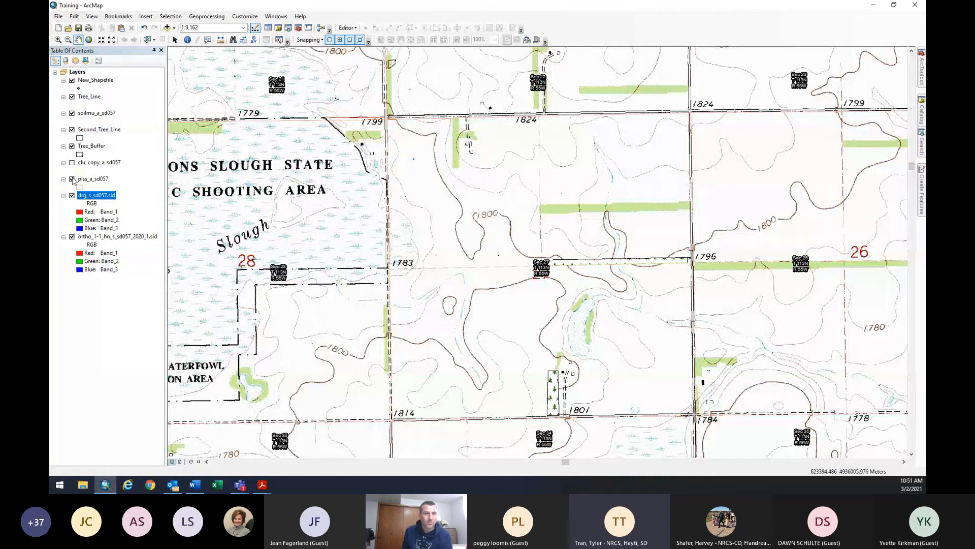
Turn off drg_s_sd057.sid, zoom in to 1:4,000 and pan to the tree-line plantings.
click(71, 195)
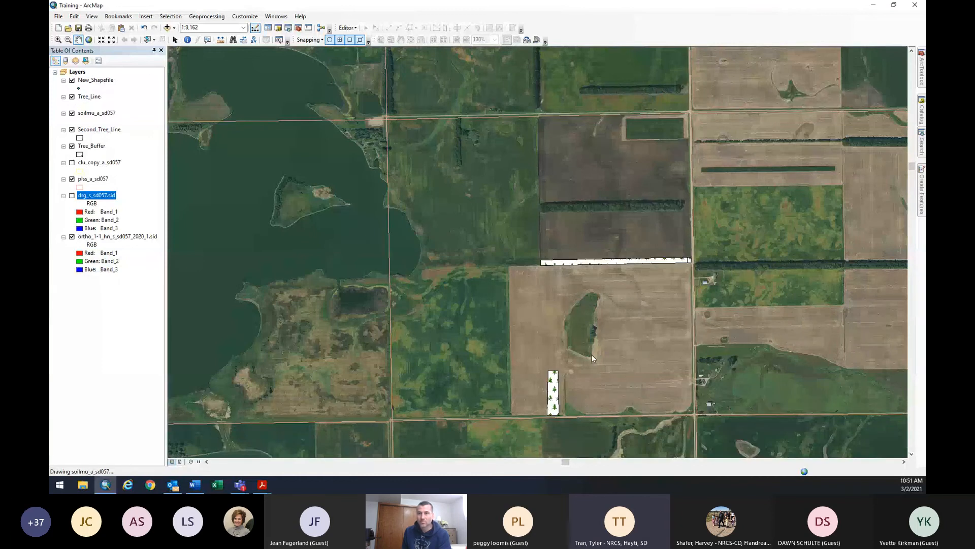
scroll(609, 358, up, 2)
scroll(614, 365, up, 1)
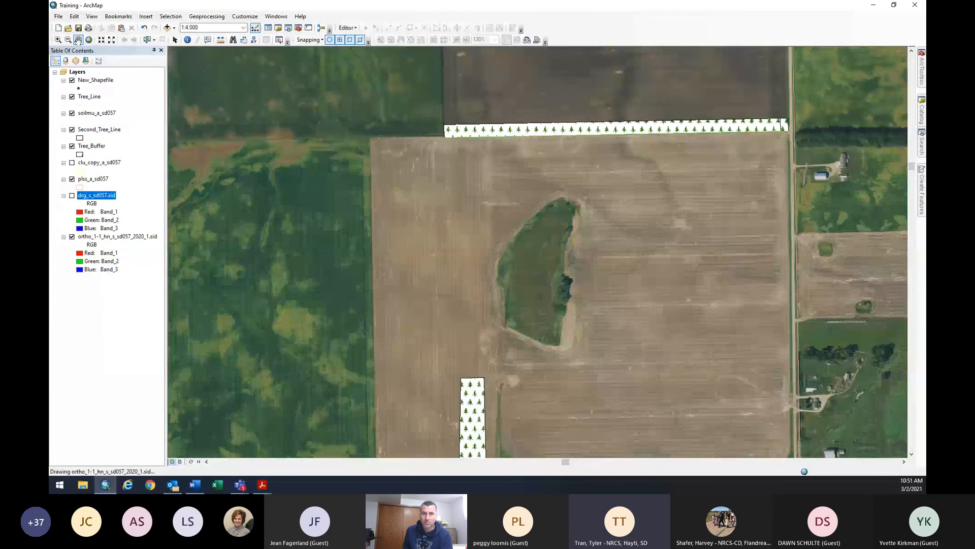
mouse_move(440, 223)
mouse_down()
mouse_move(404, 176)
mouse_move(399, 146)
mouse_up()
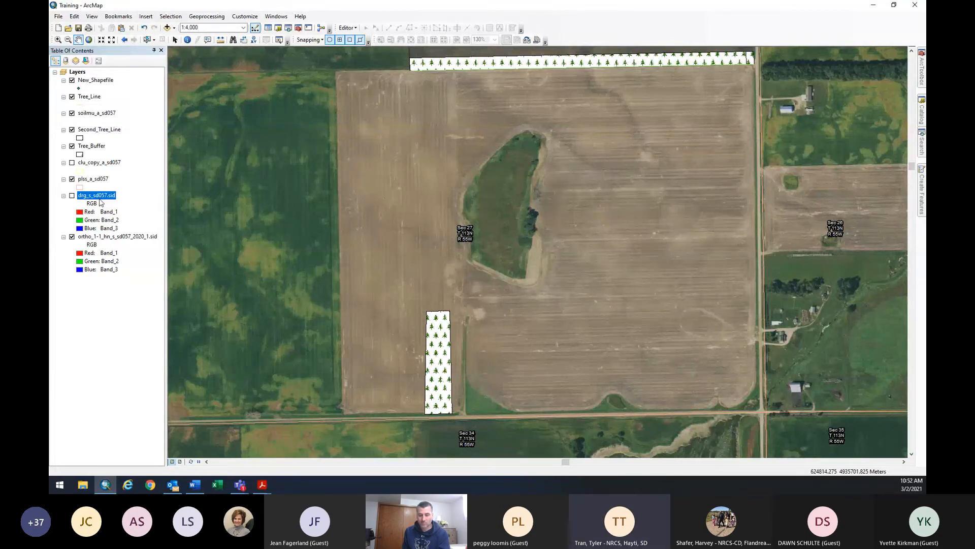
right_click(94, 197)
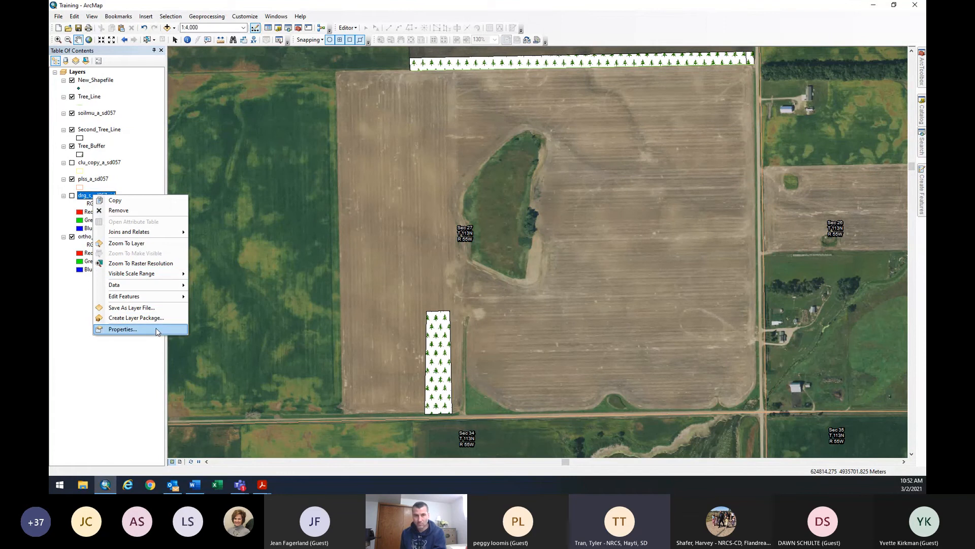
click(377, 272)
drag(377, 272, 372, 272)
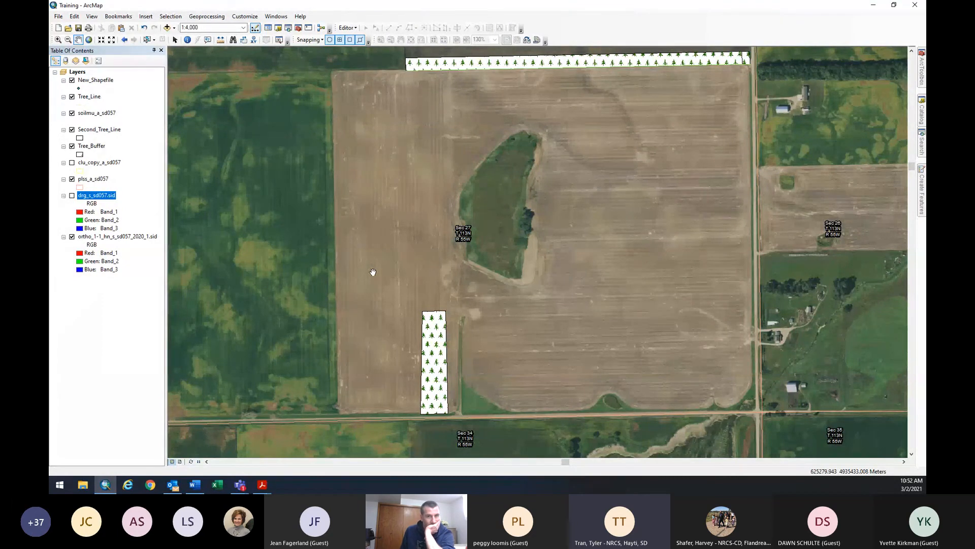
right_click(93, 82)
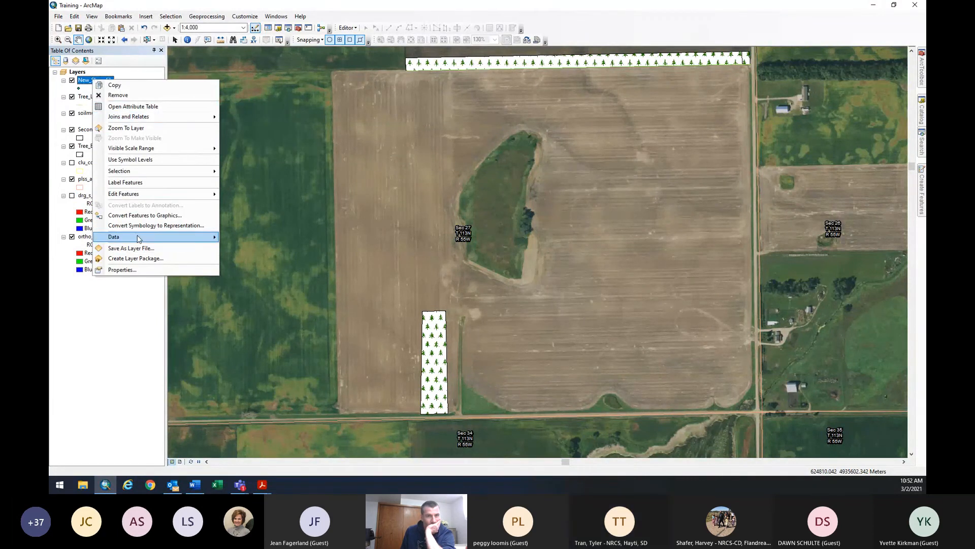
mouse_move(161, 240)
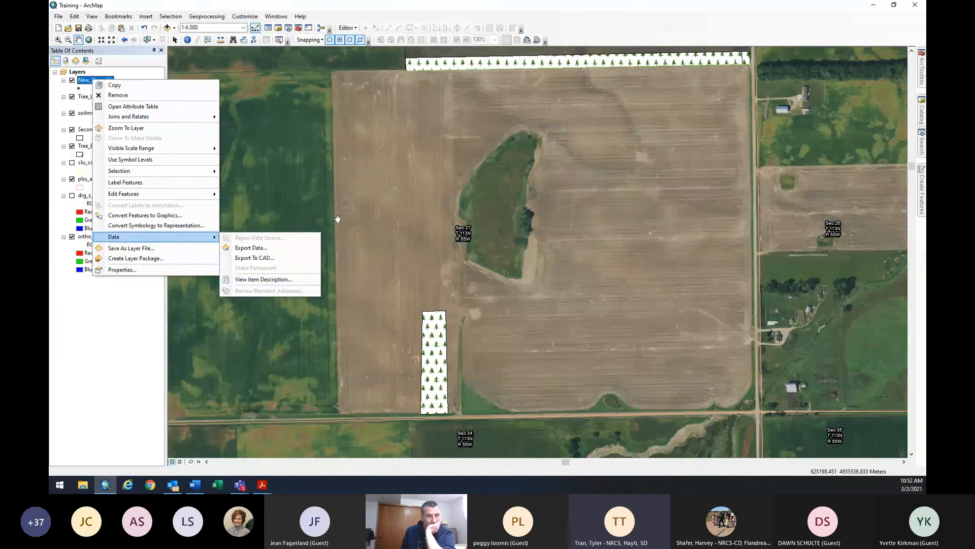
drag(337, 219, 543, 252)
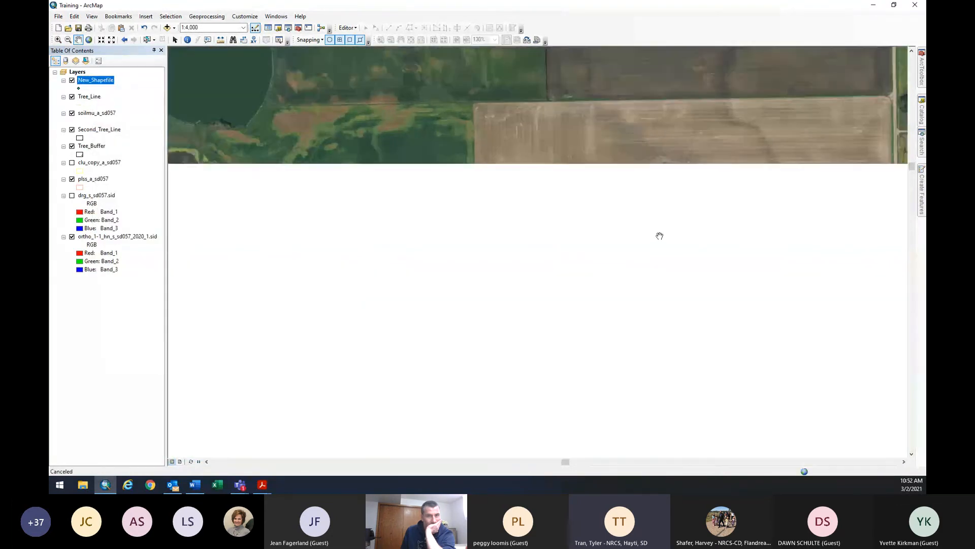
drag(659, 236, 565, 237)
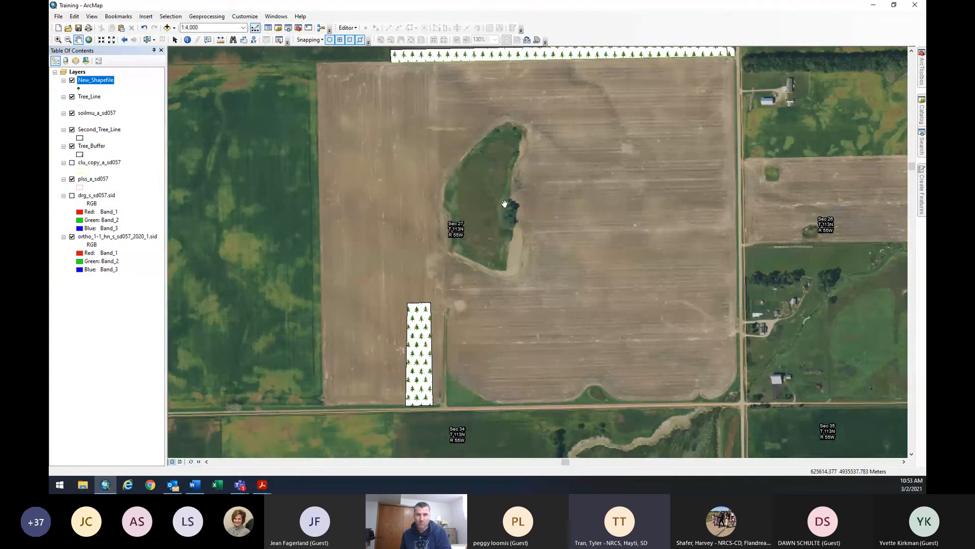
mouse_move(620, 185)
mouse_down()
mouse_move(614, 218)
mouse_move(634, 187)
mouse_up()
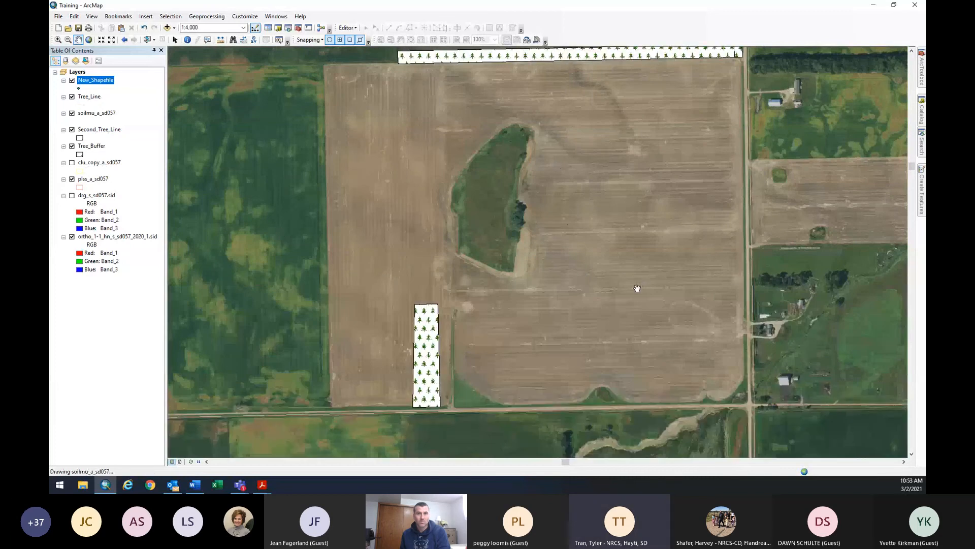
drag(637, 288, 643, 298)
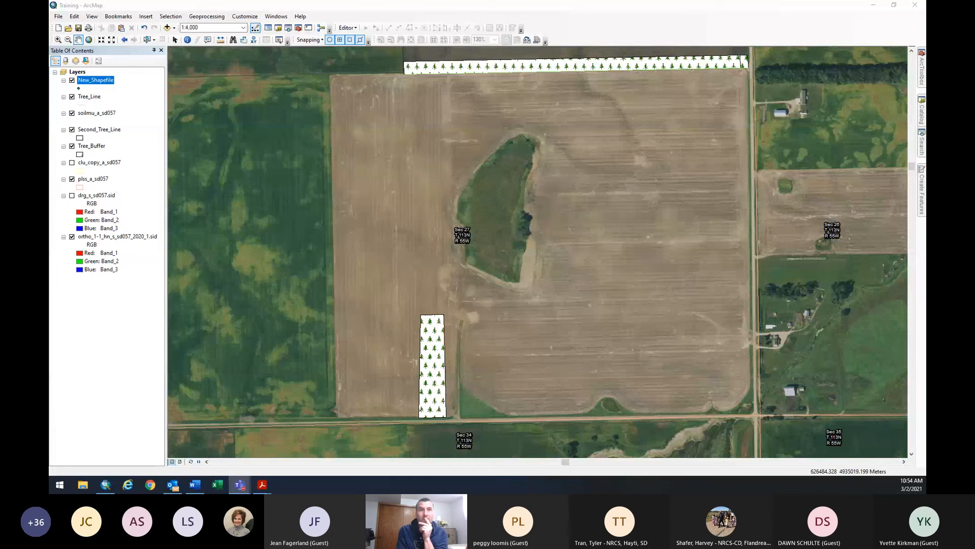
Switch between ArcMap and the Word document, ending on the Training map's tree-symbol plantings.
key(alt+Tab)
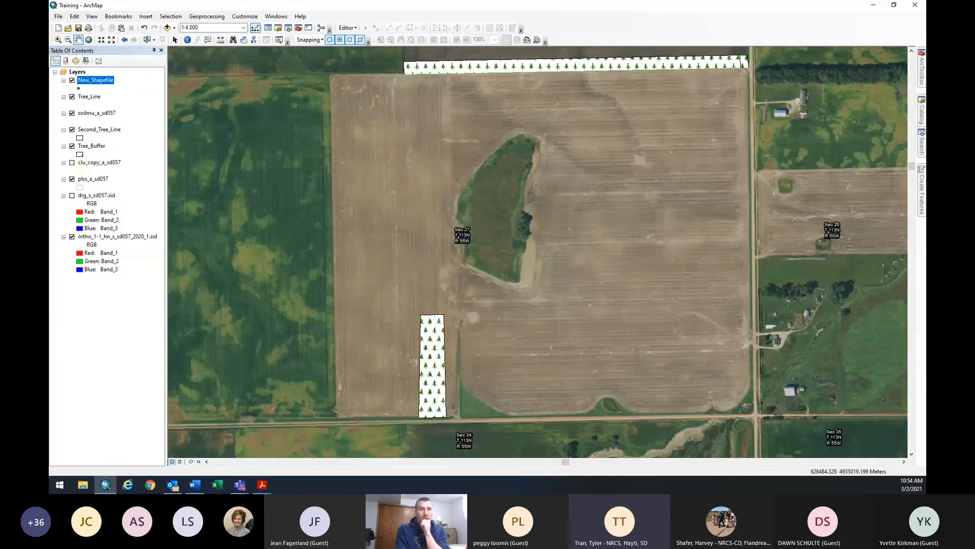
key(alt+Tab)
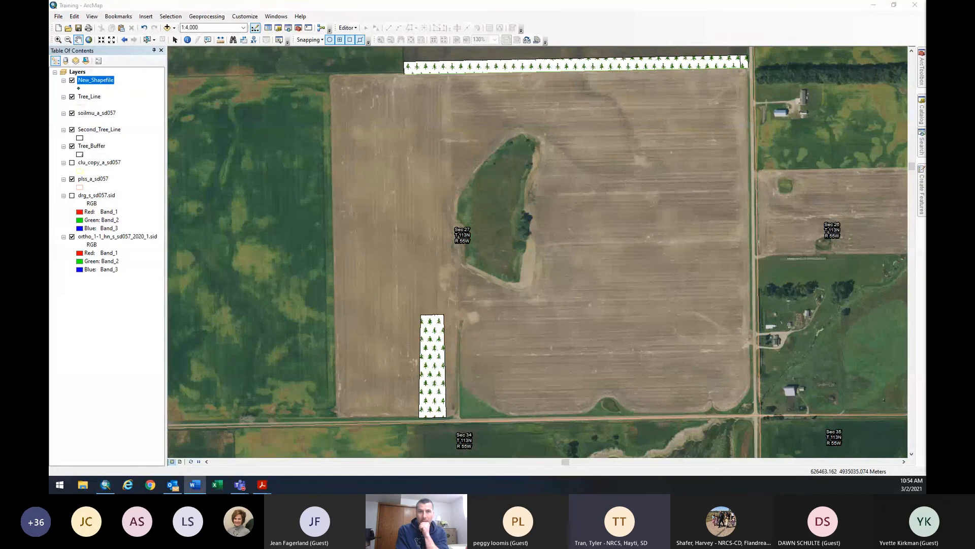
key(alt+Tab)
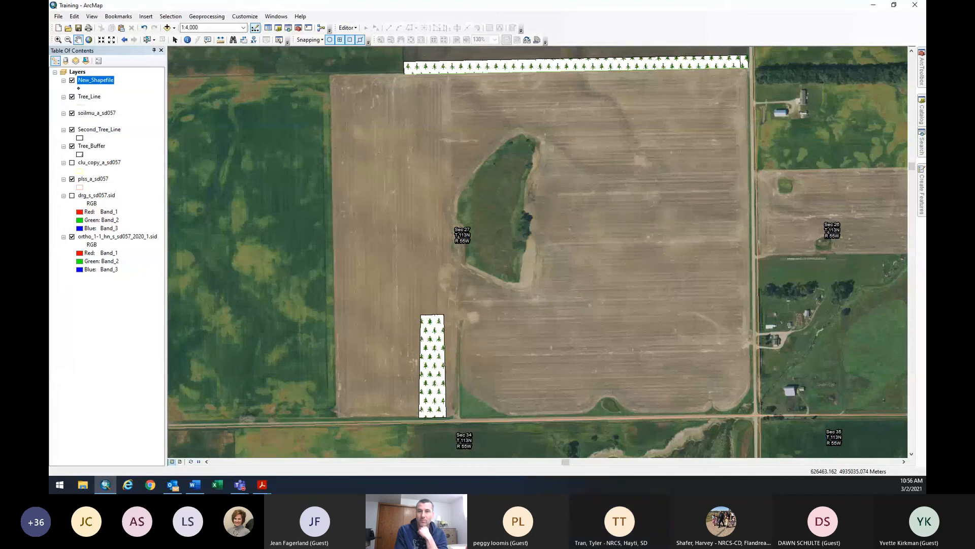
click(59, 16)
click(70, 38)
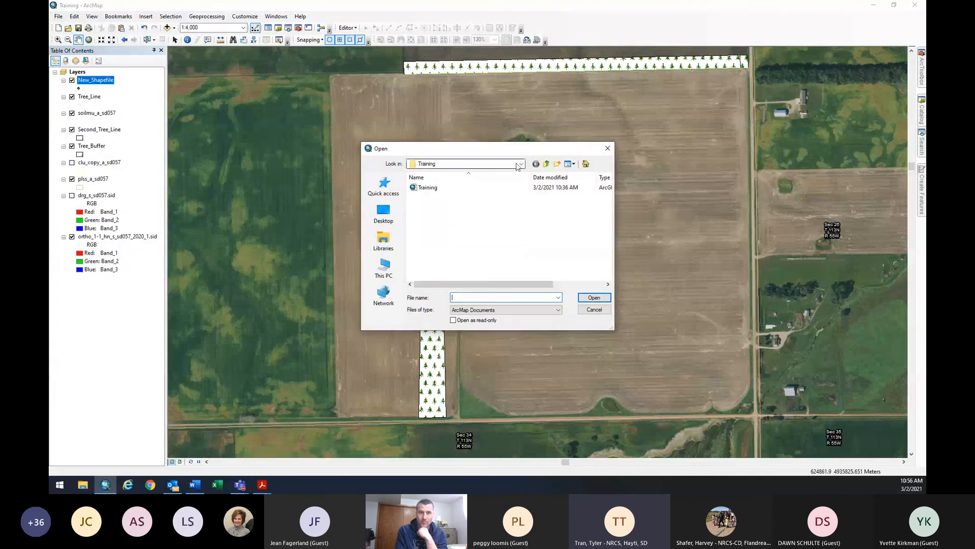
click(521, 164)
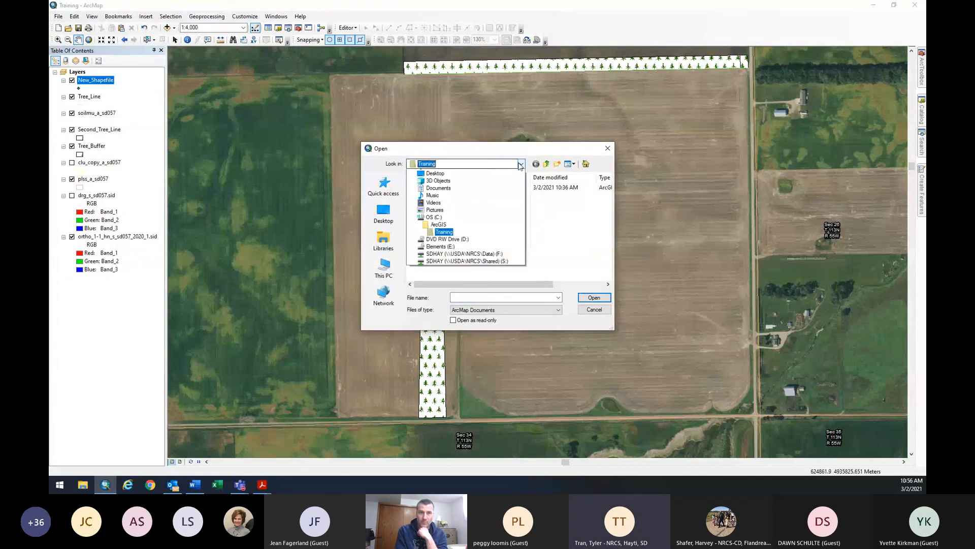
click(446, 297)
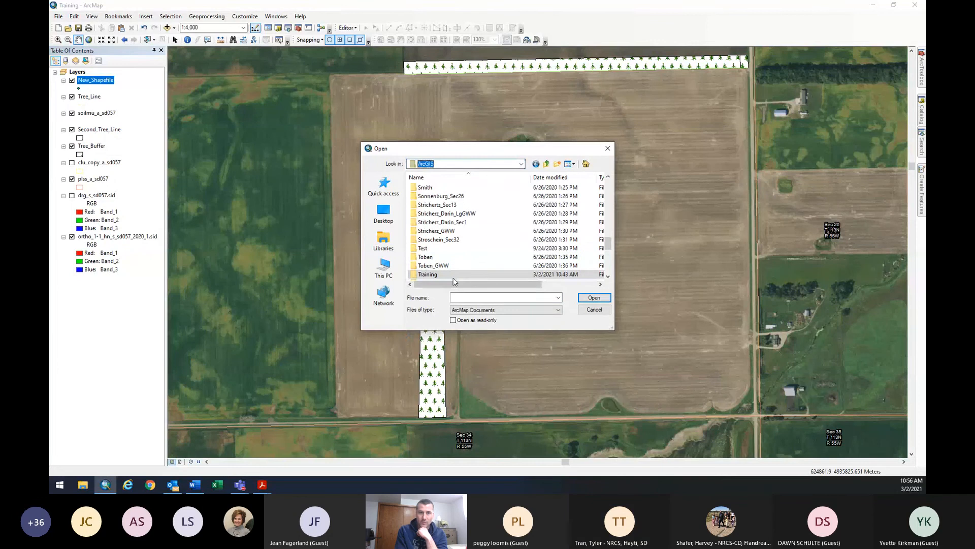
scroll(474, 256, up, 2)
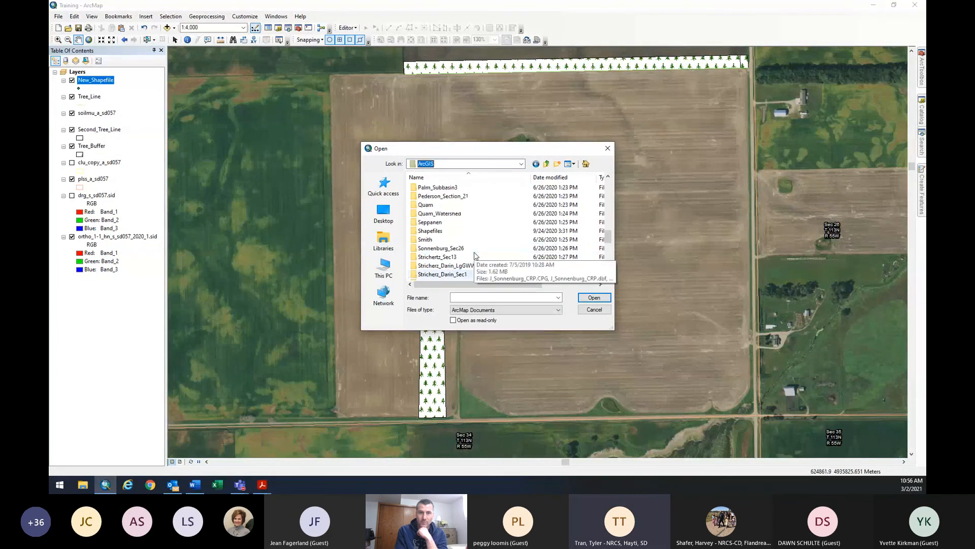
scroll(474, 256, up, 2)
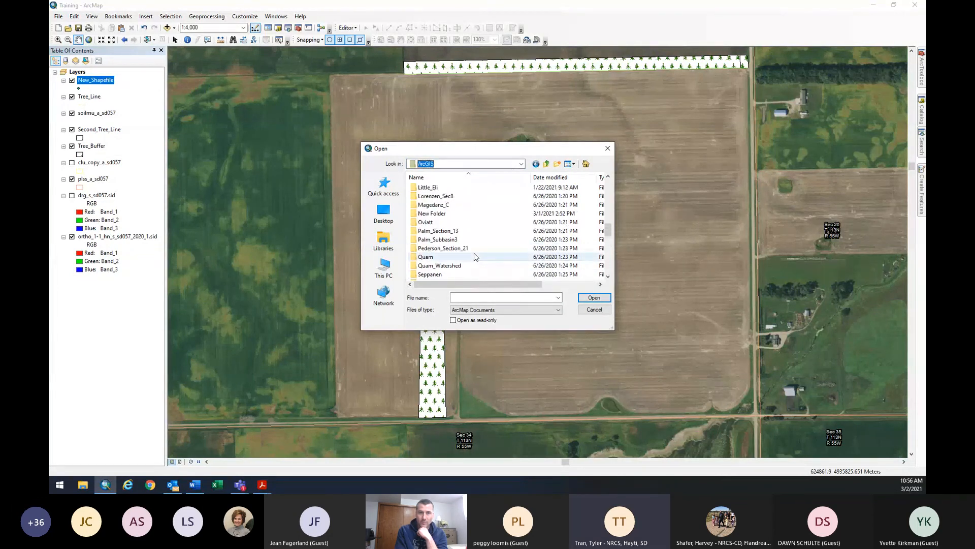
scroll(474, 255, up, 1)
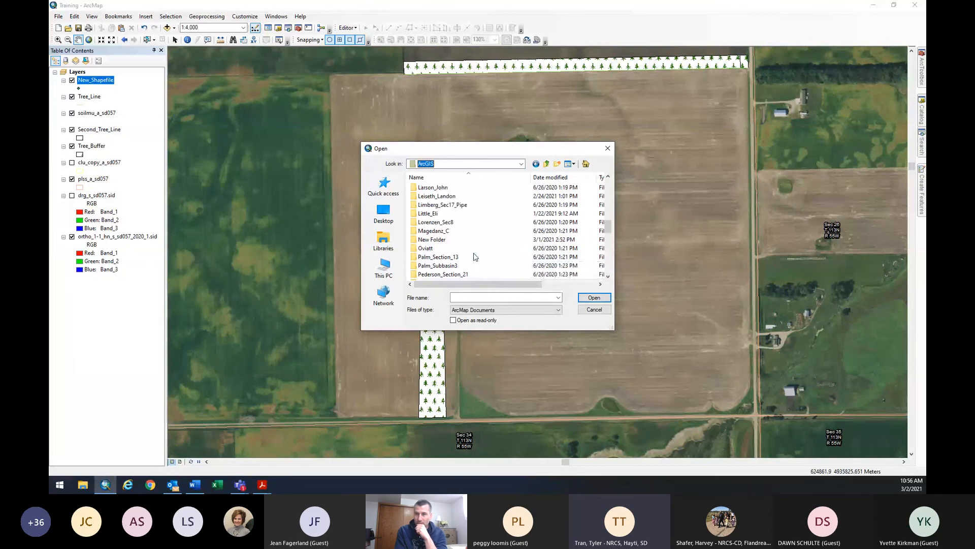
double_click(450, 196)
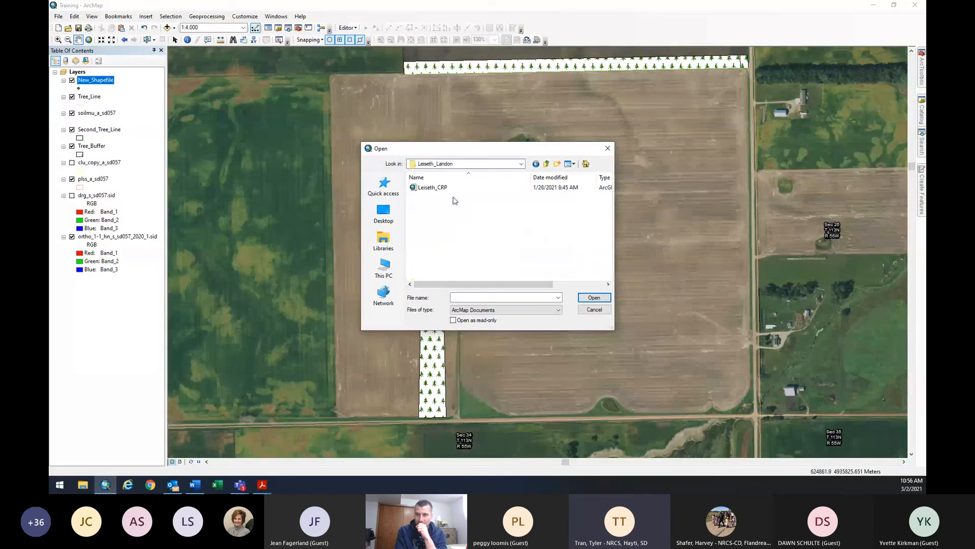
double_click(449, 188)
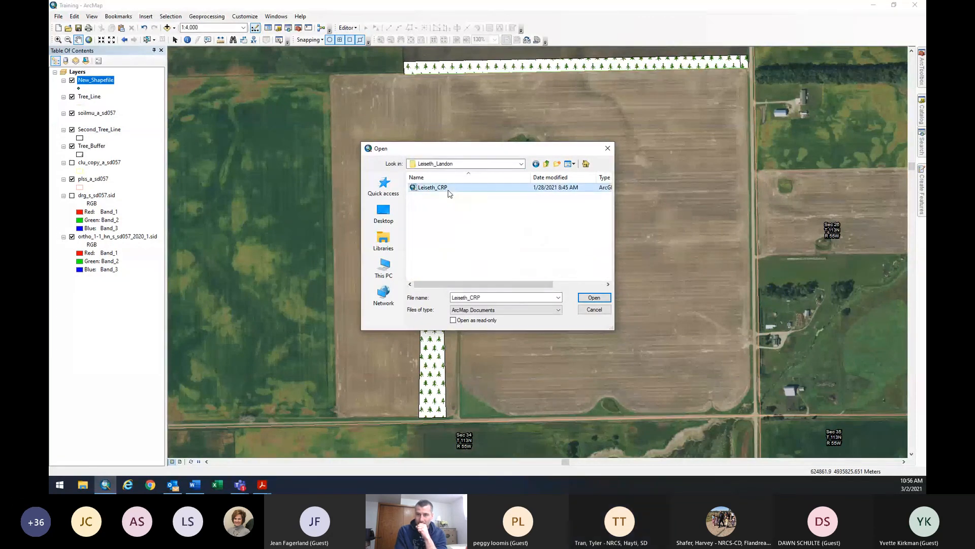
Show and hide a file browser window, then bring ArcMap back to the front.
click(91, 484)
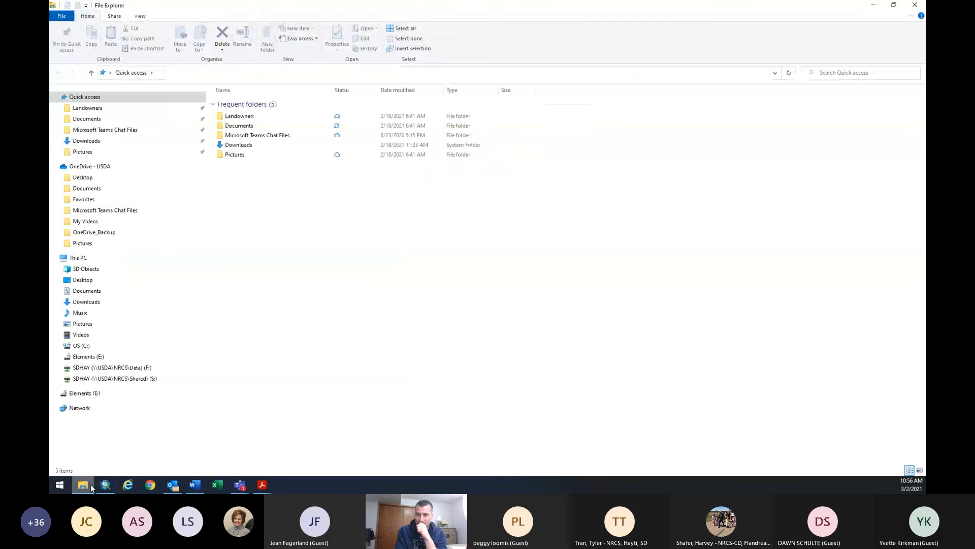
click(90, 484)
double_click(435, 187)
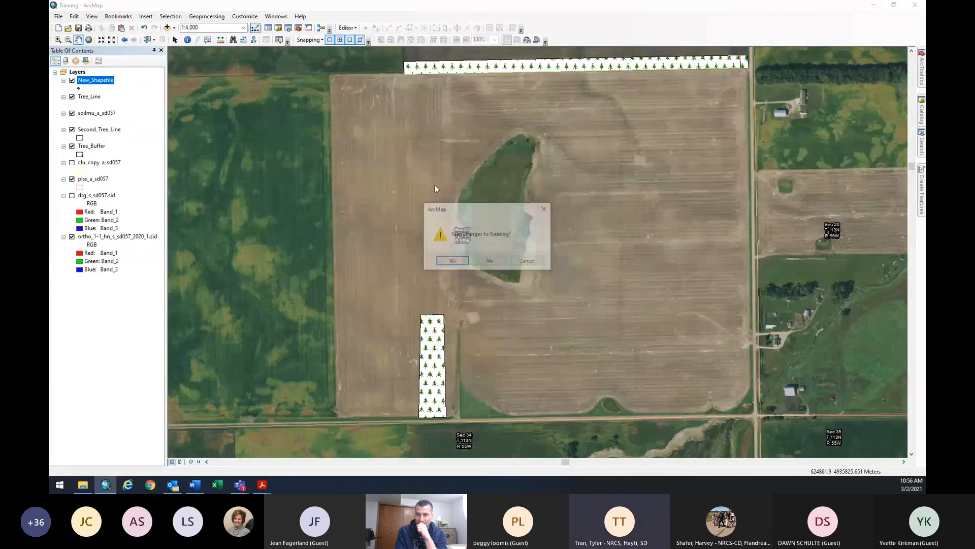
Discard changes to Training, show Leiseth_CRP in Data View, and select the Pan tool.
click(477, 263)
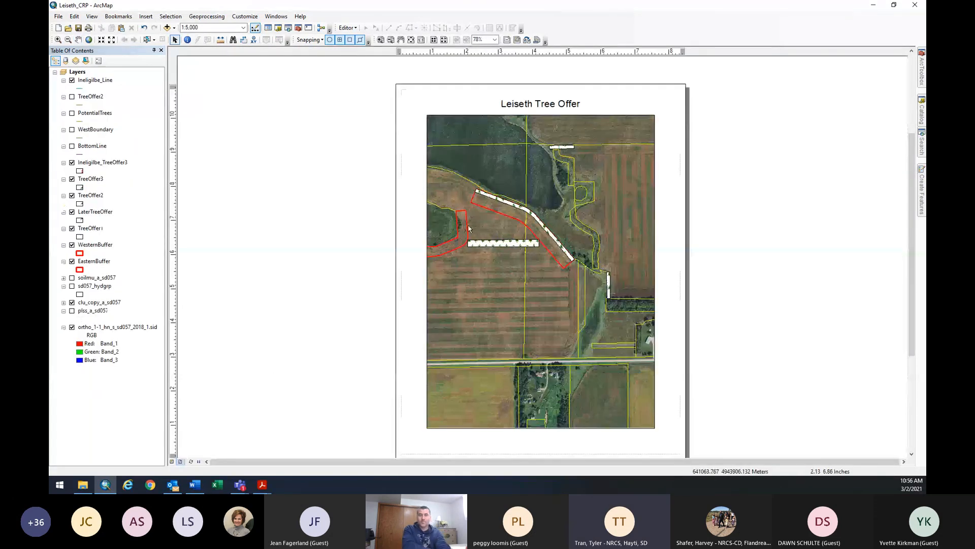
scroll(465, 233, up, 1)
scroll(465, 233, down, 3)
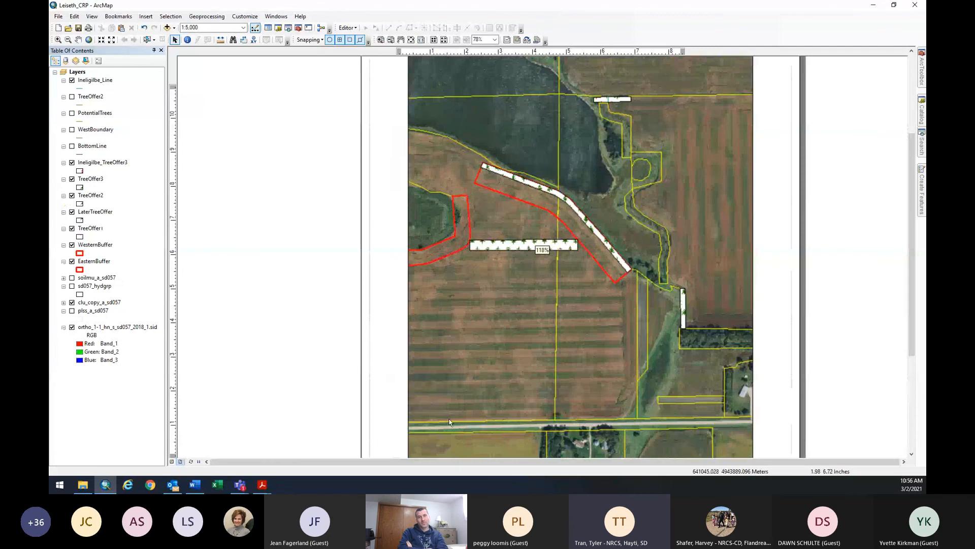
click(172, 461)
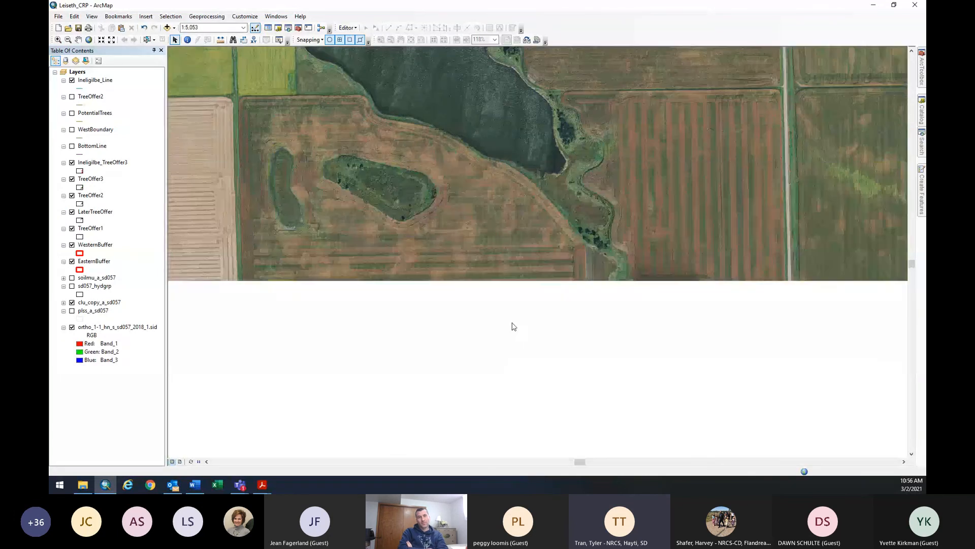
key(c)
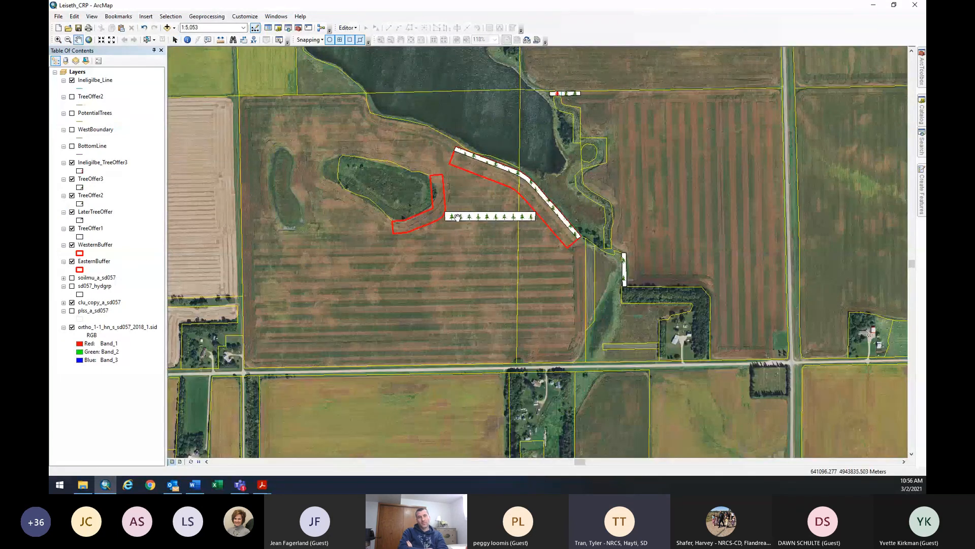